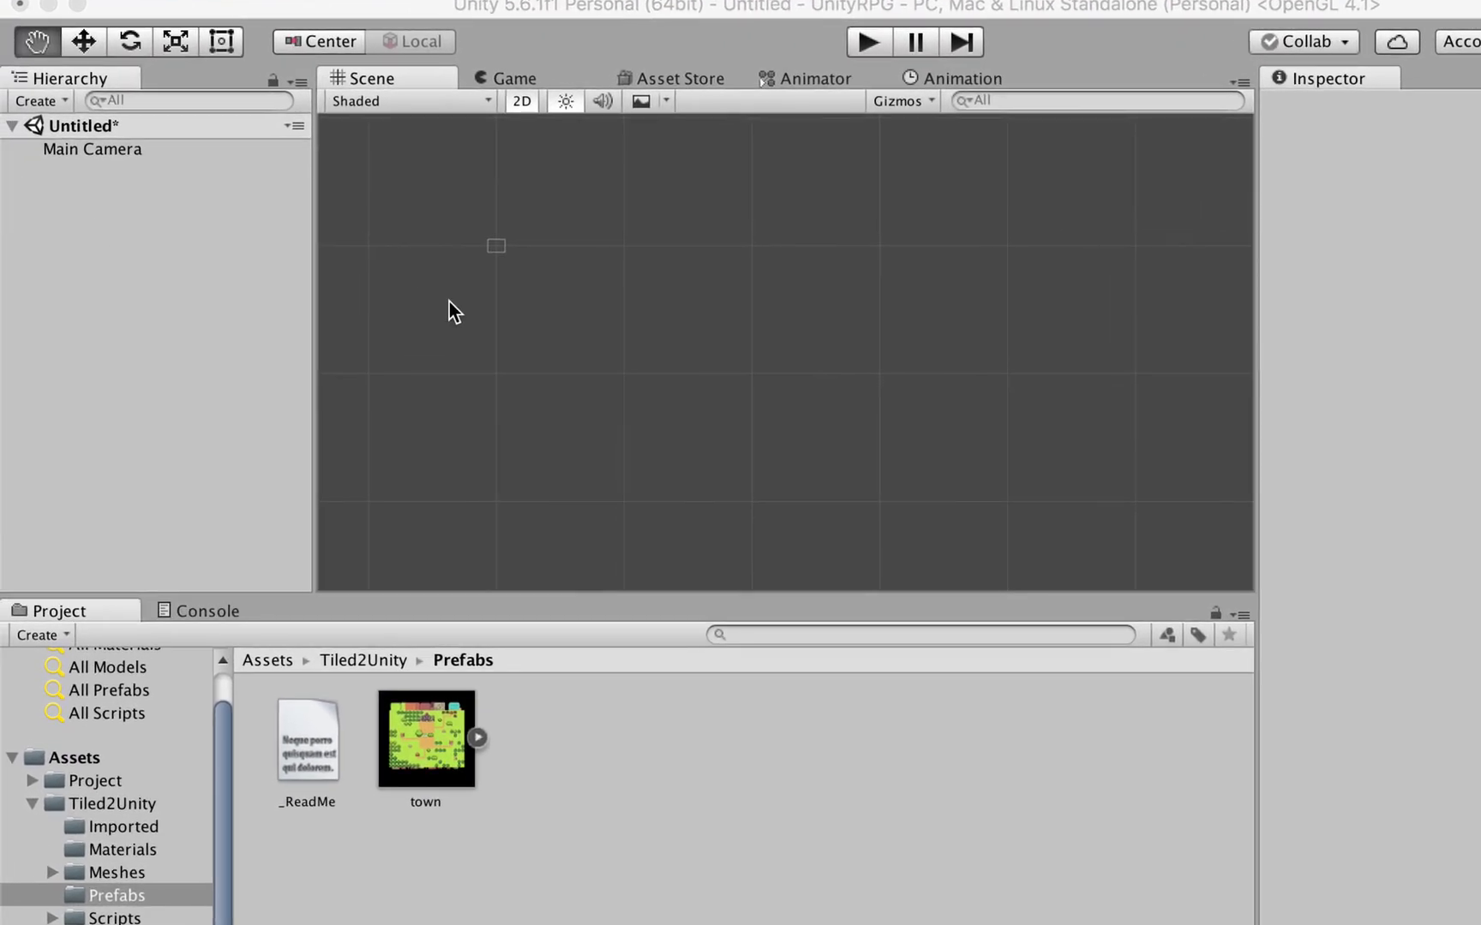
# - Add a UI Canvas at the root of the scene hierarchy
pyautogui.doubleClick(116, 151)
pyautogui.press('r')
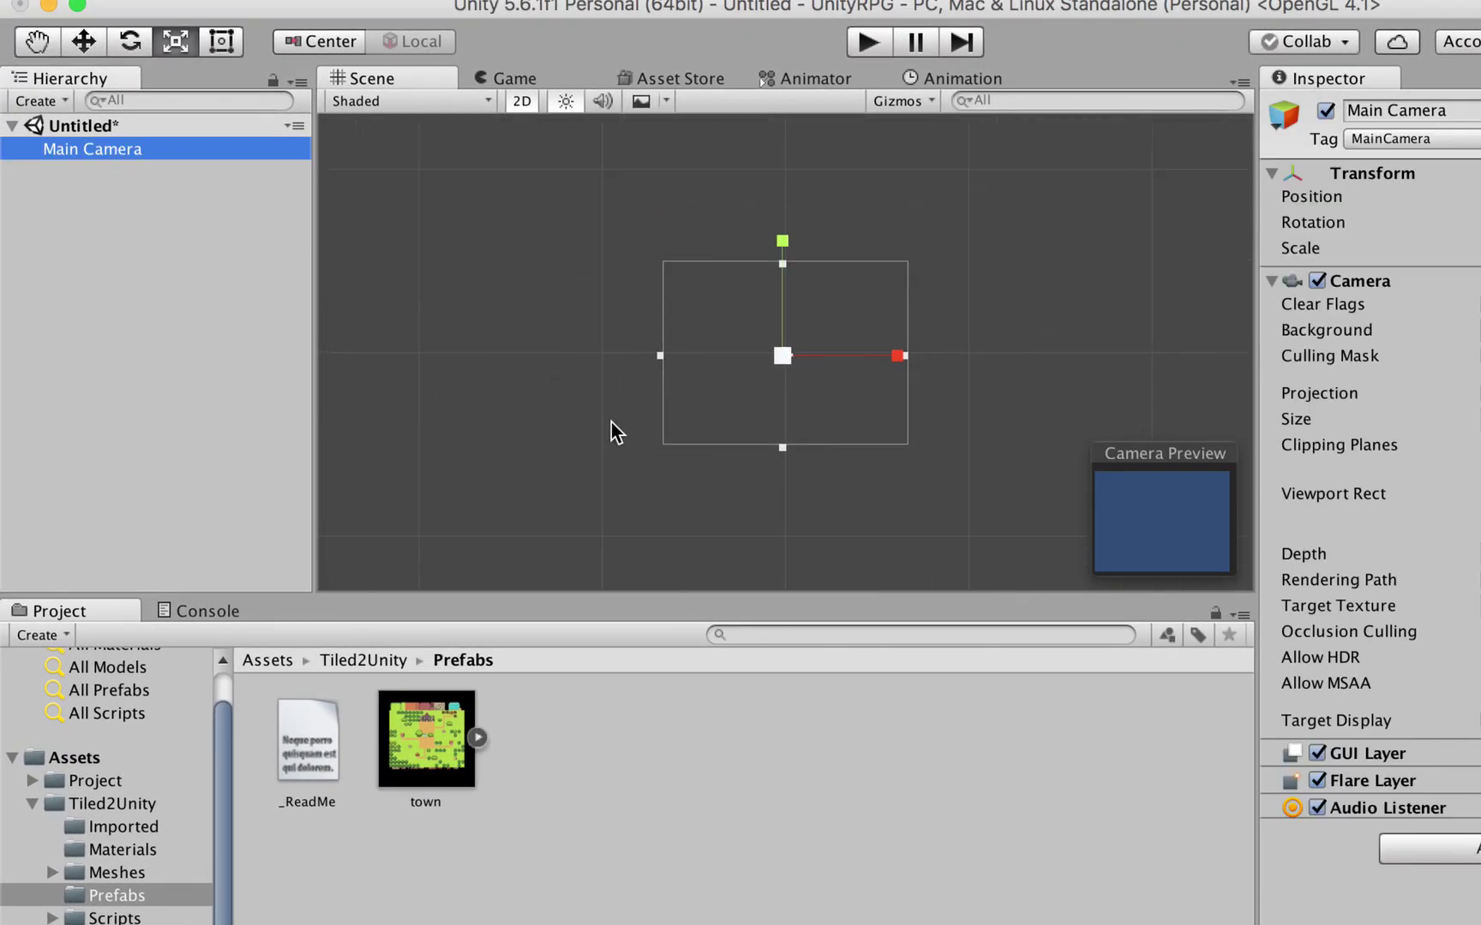
pyautogui.scroll(-1, 611, 422)
pyautogui.click(160, 323)
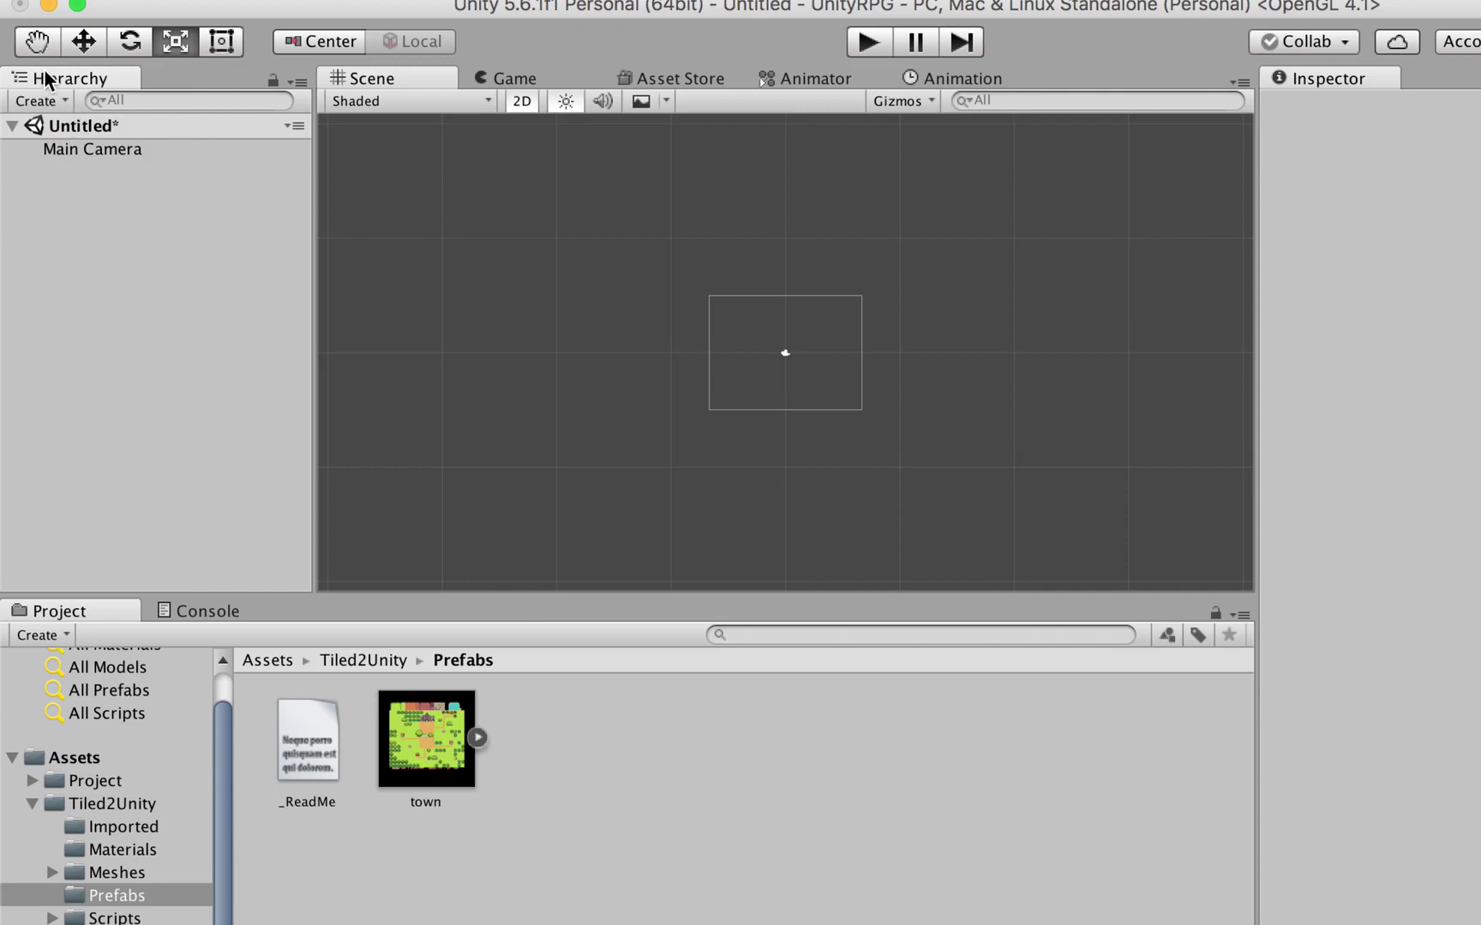
pyautogui.rightClick(41, 227)
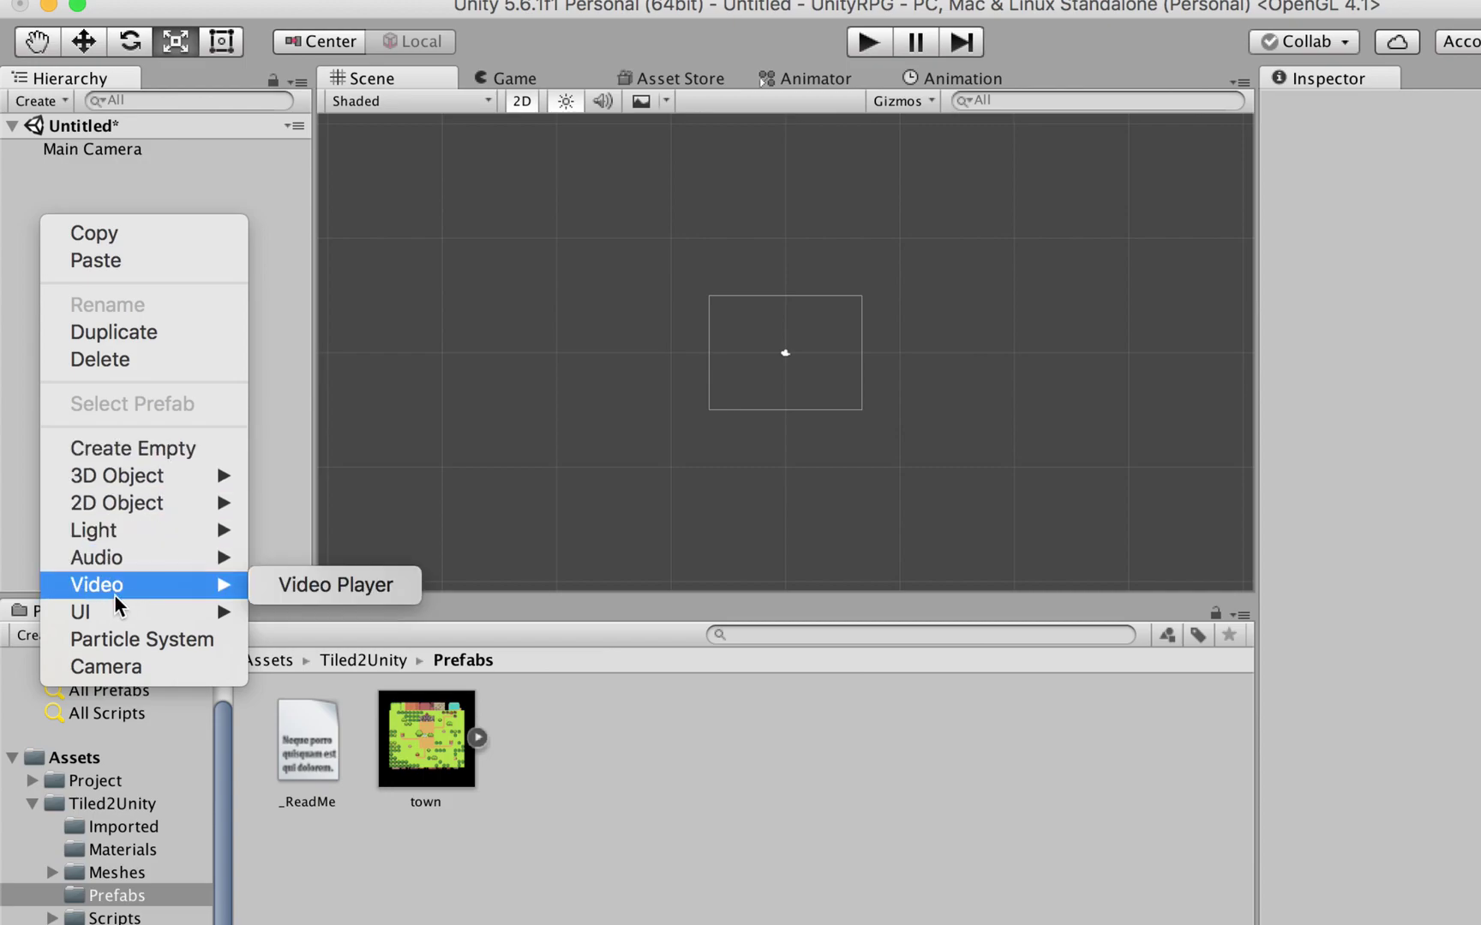
pyautogui.moveTo(112, 610)
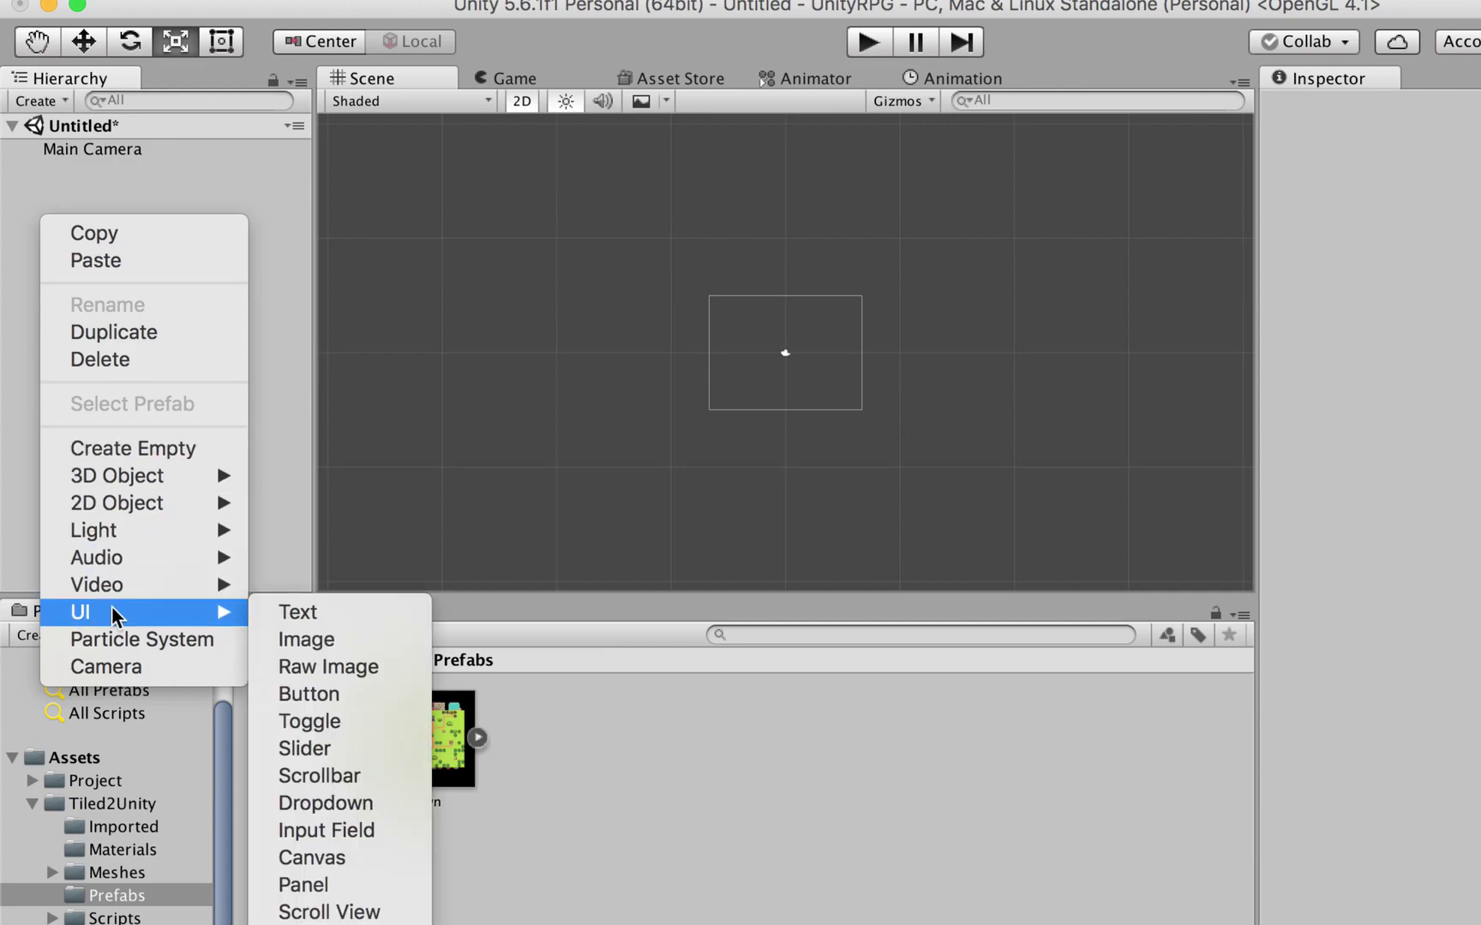
pyautogui.click(333, 856)
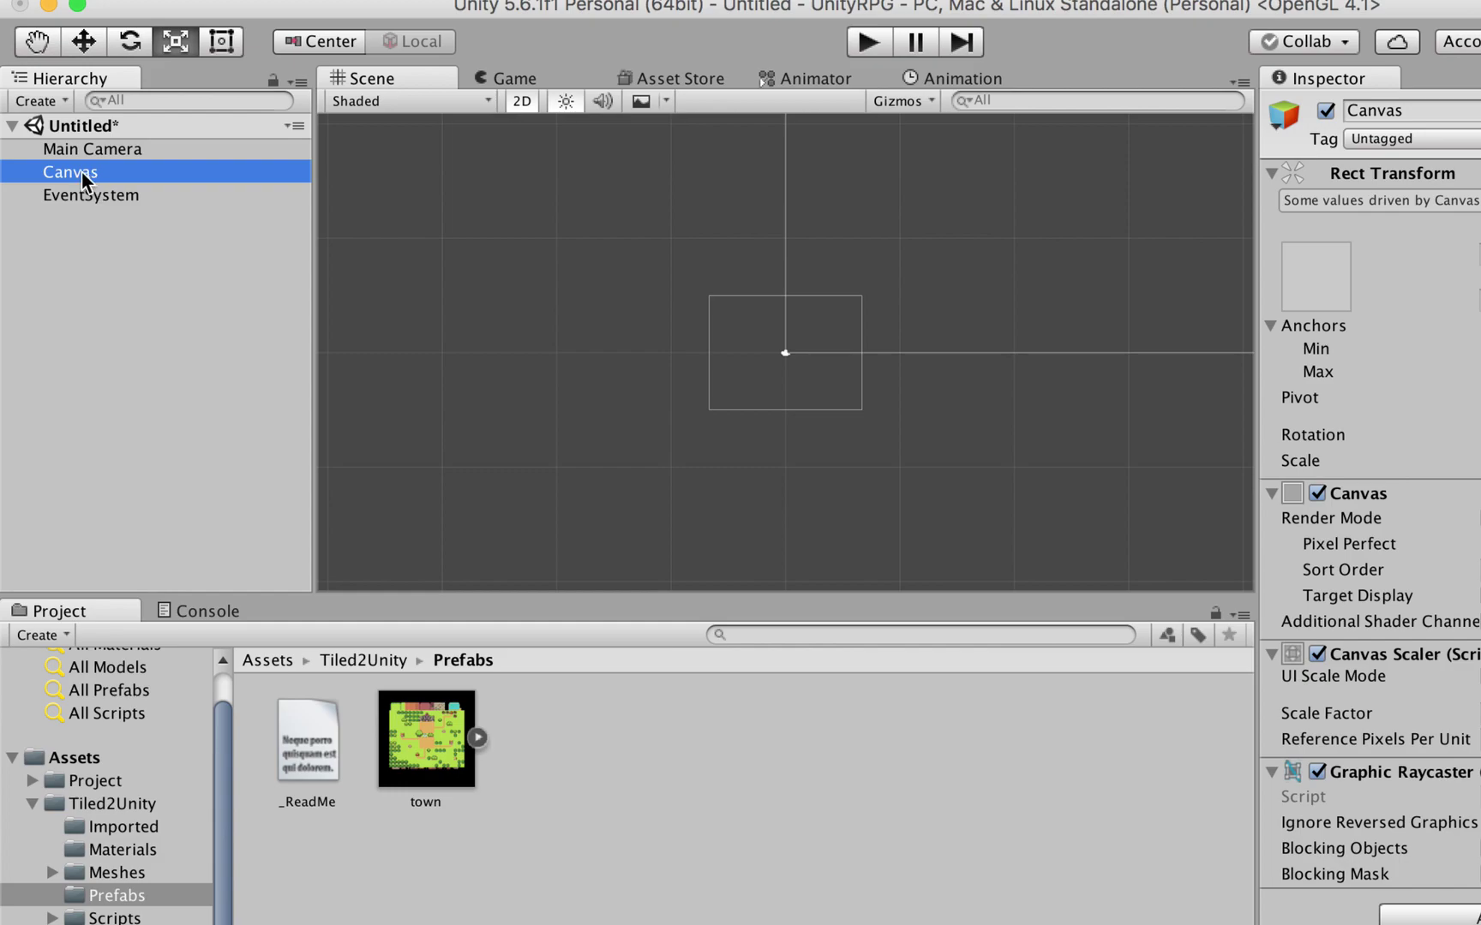
# - Rename the new Canvas object as BackgroundCanvas
pyautogui.scroll(-2, 542, 292)
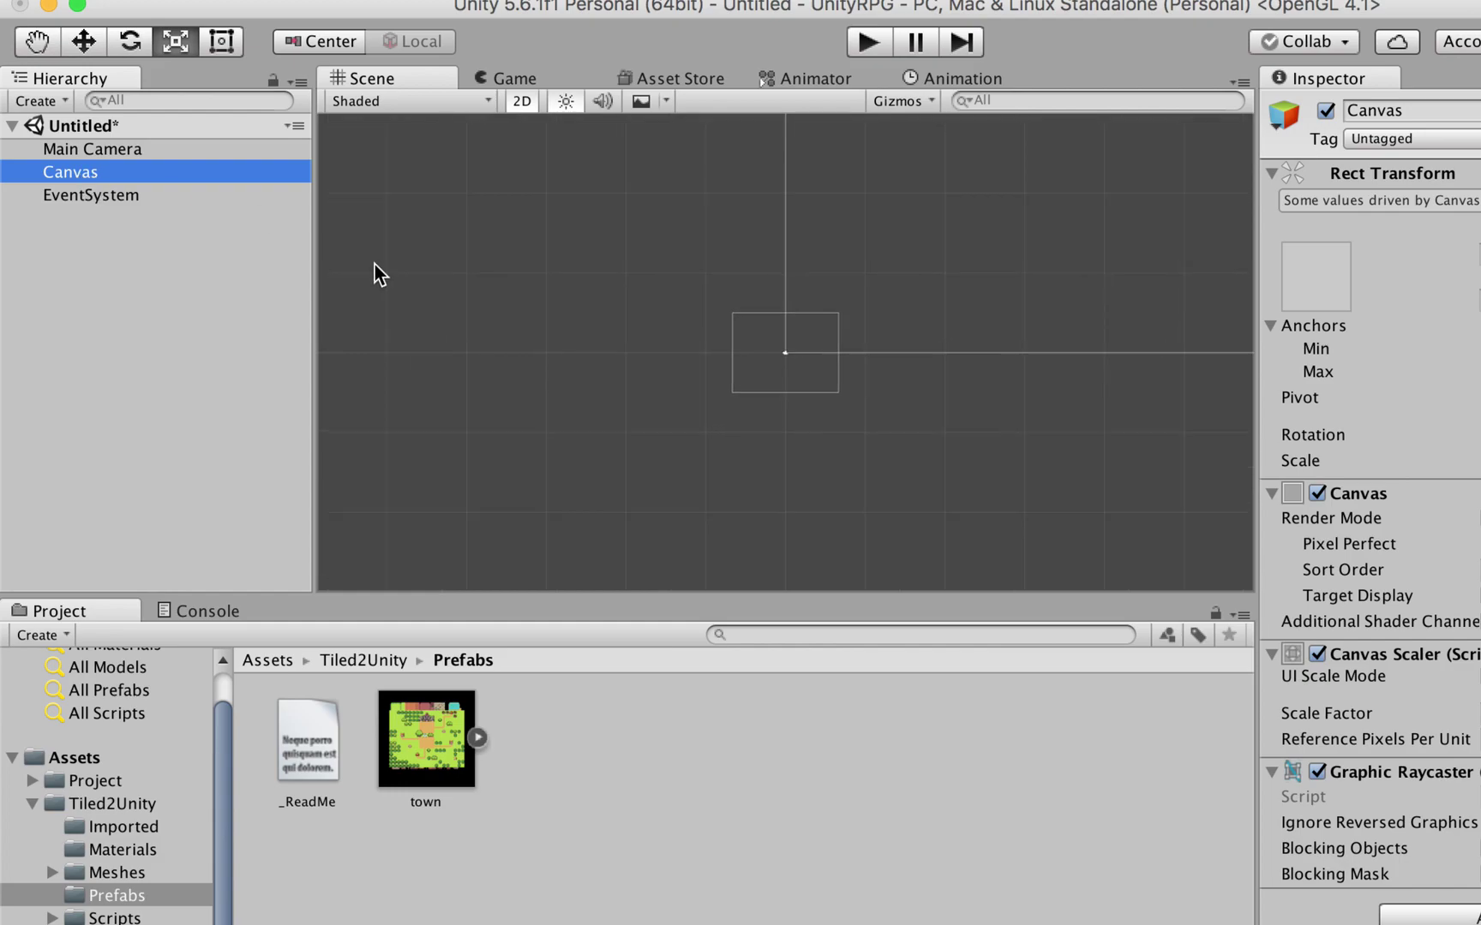
pyautogui.scroll(-1, 749, 360)
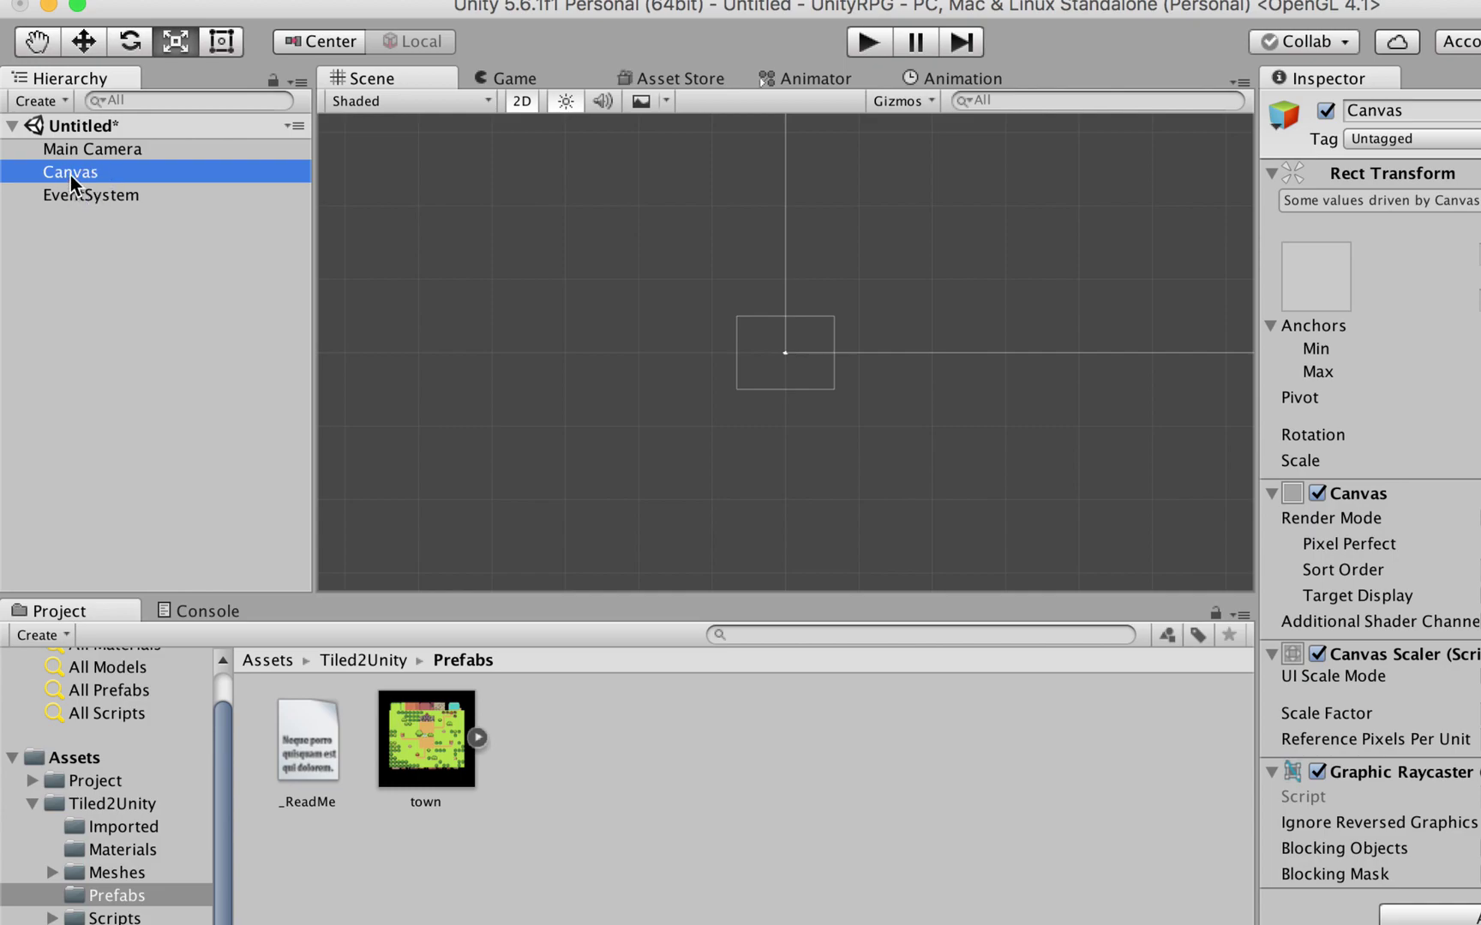
pyautogui.click(141, 147)
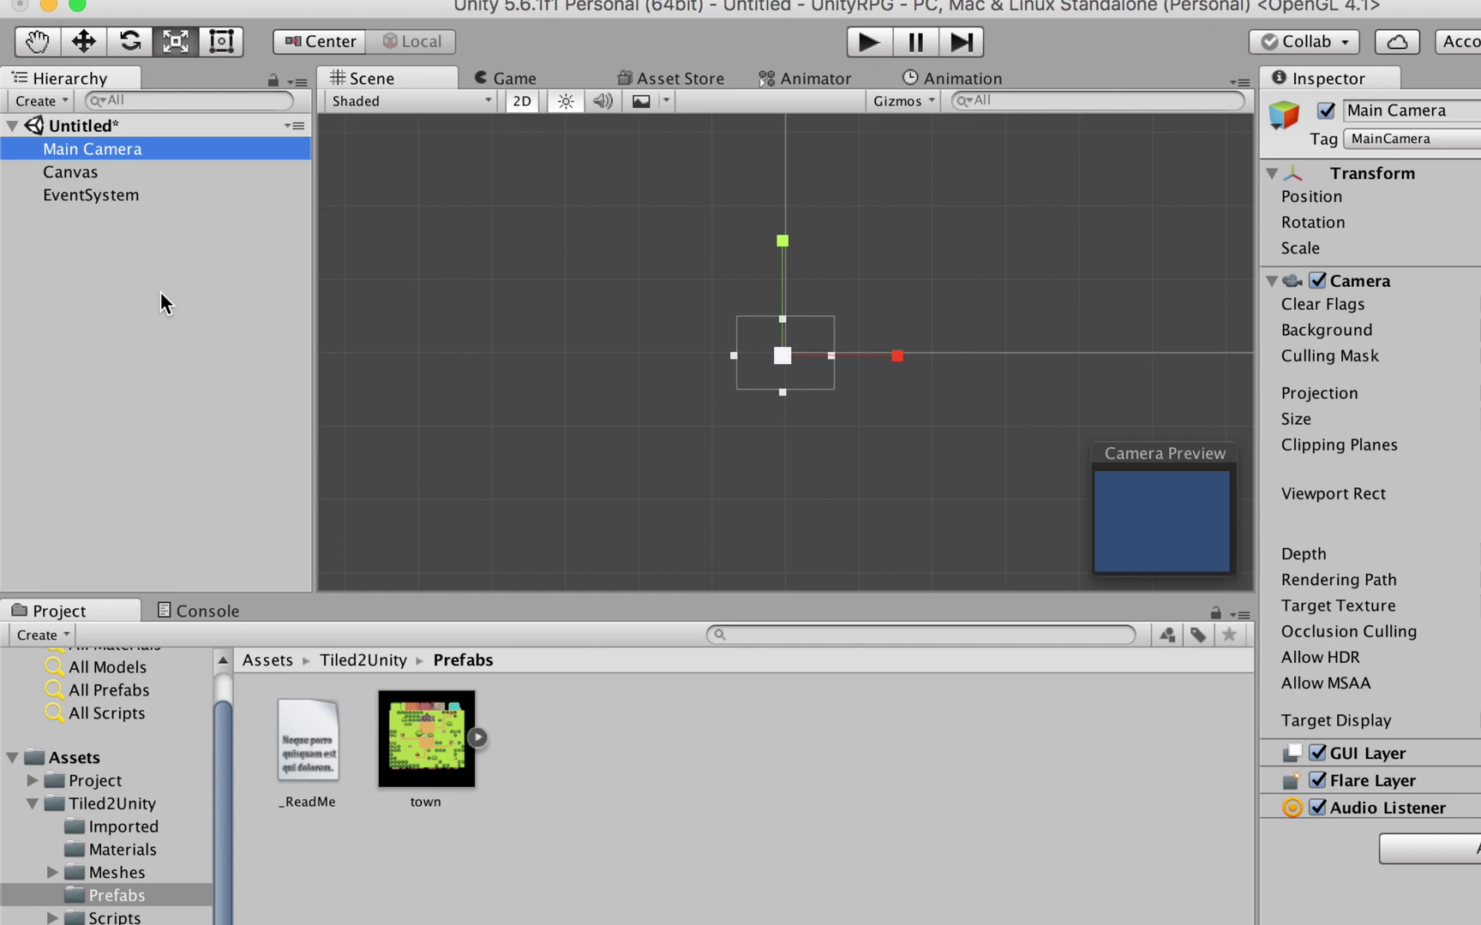
pyautogui.click(90, 171)
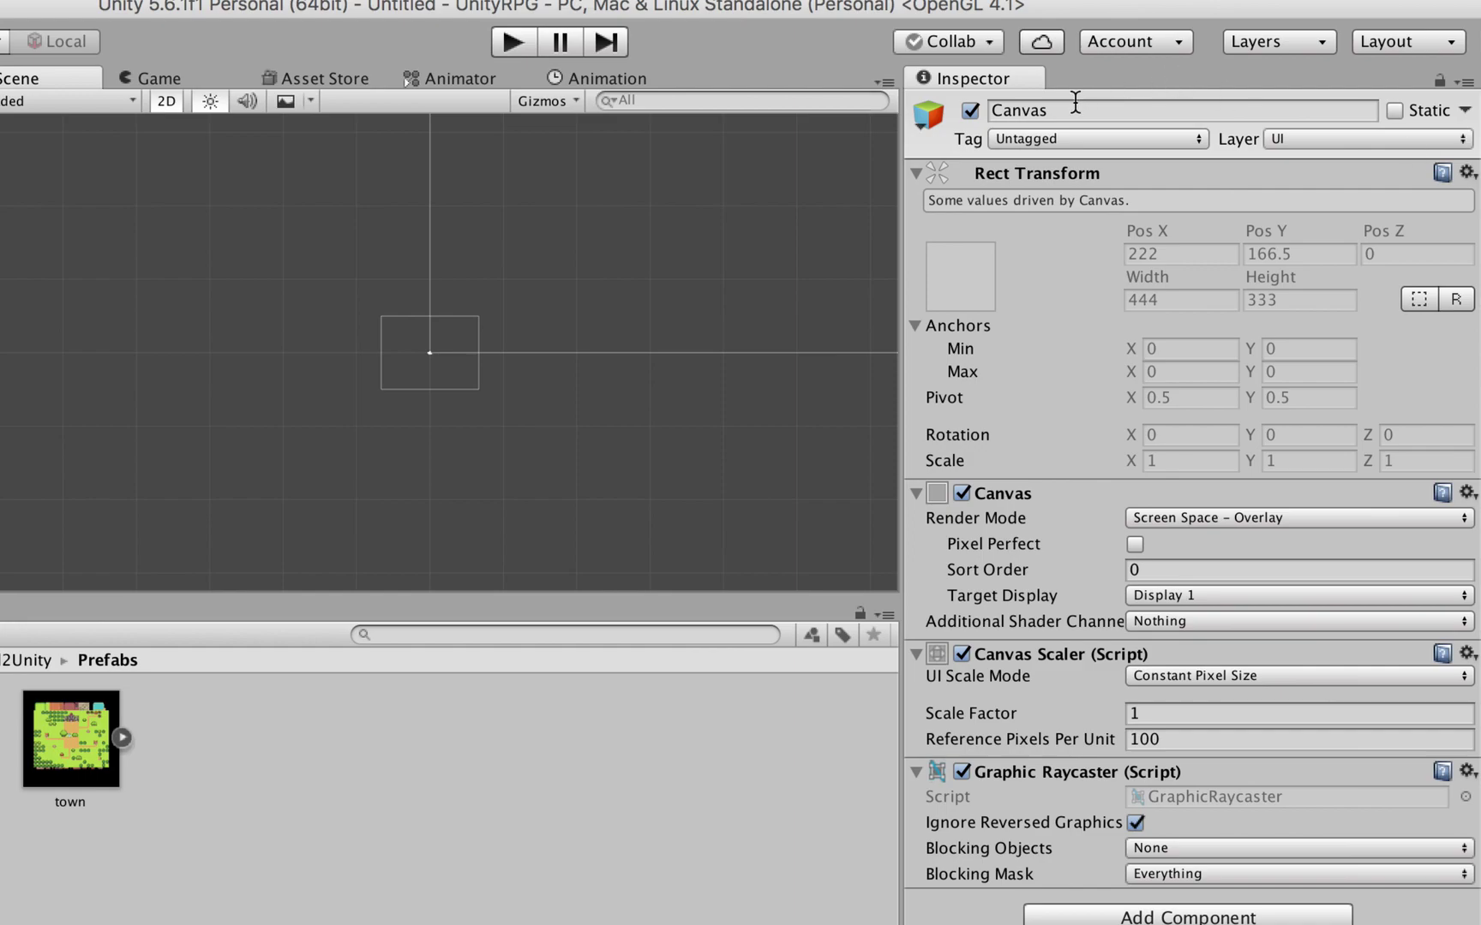
pyautogui.click(1075, 103)
pyautogui.write('BackgroundCanvas')
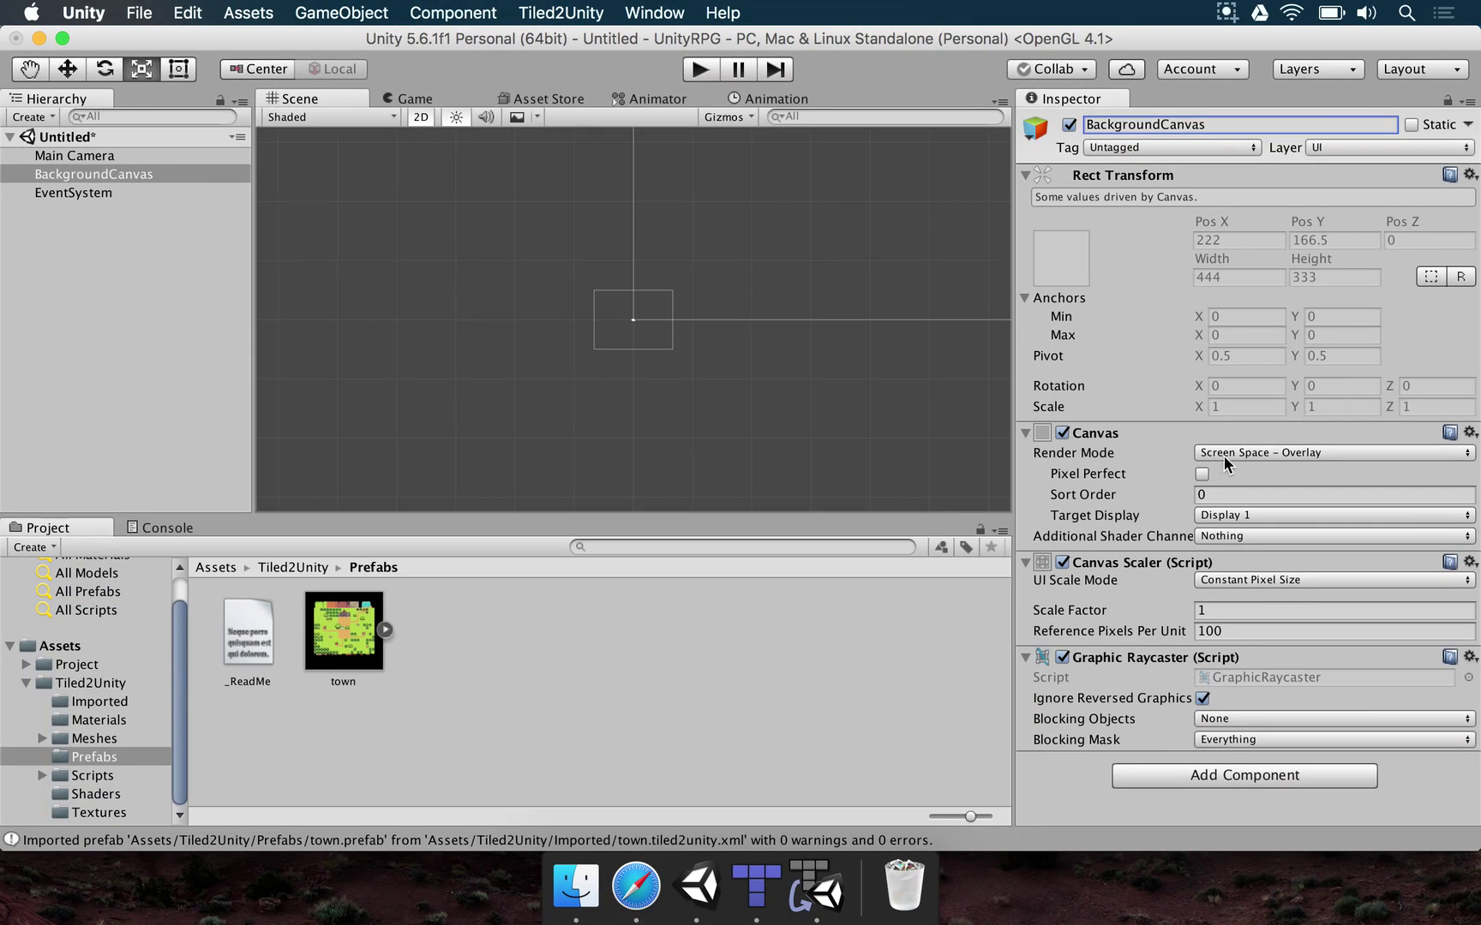
# - Set BackgroundCanvas's render mode to Screen Space - Camera and assign the Main Camera as its render camera
pyautogui.click(1241, 455)
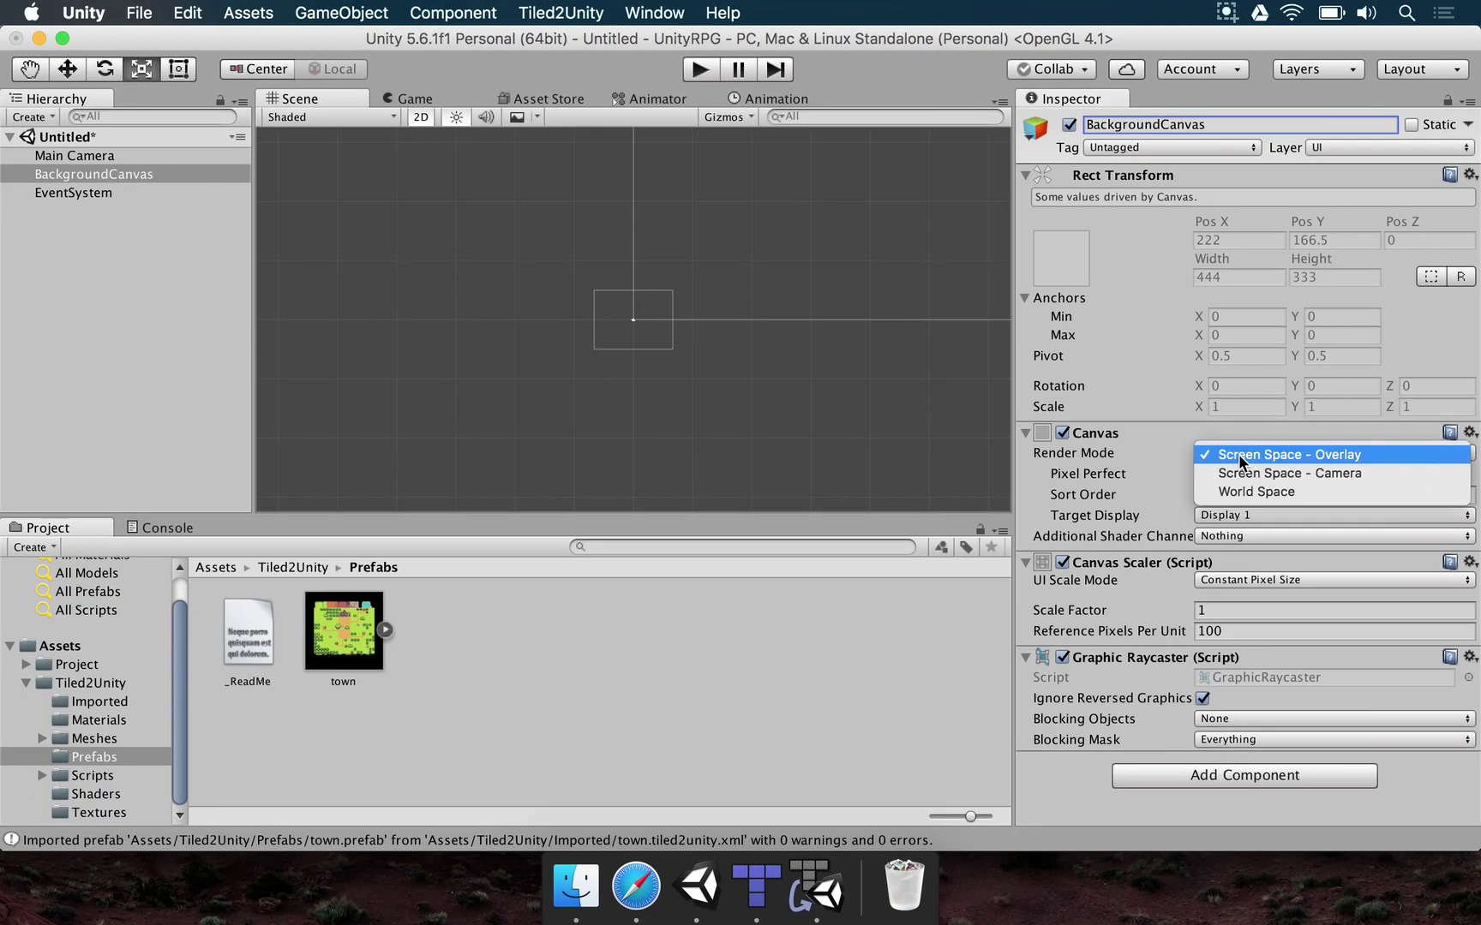
pyautogui.press('Escape')
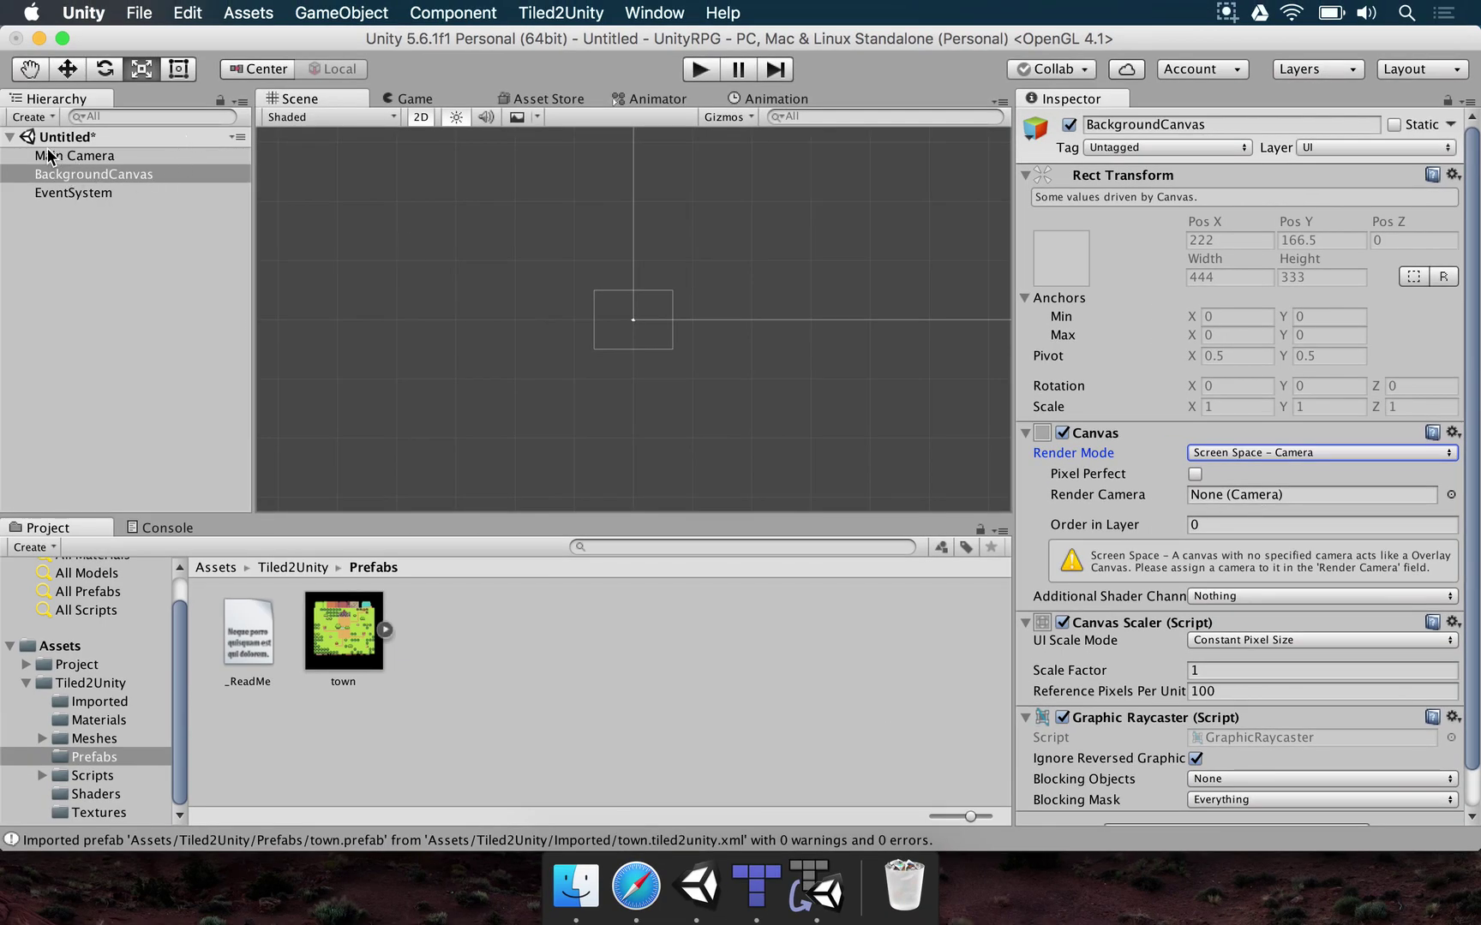
pyautogui.moveTo(49, 155); pyautogui.dragTo(1205, 490)
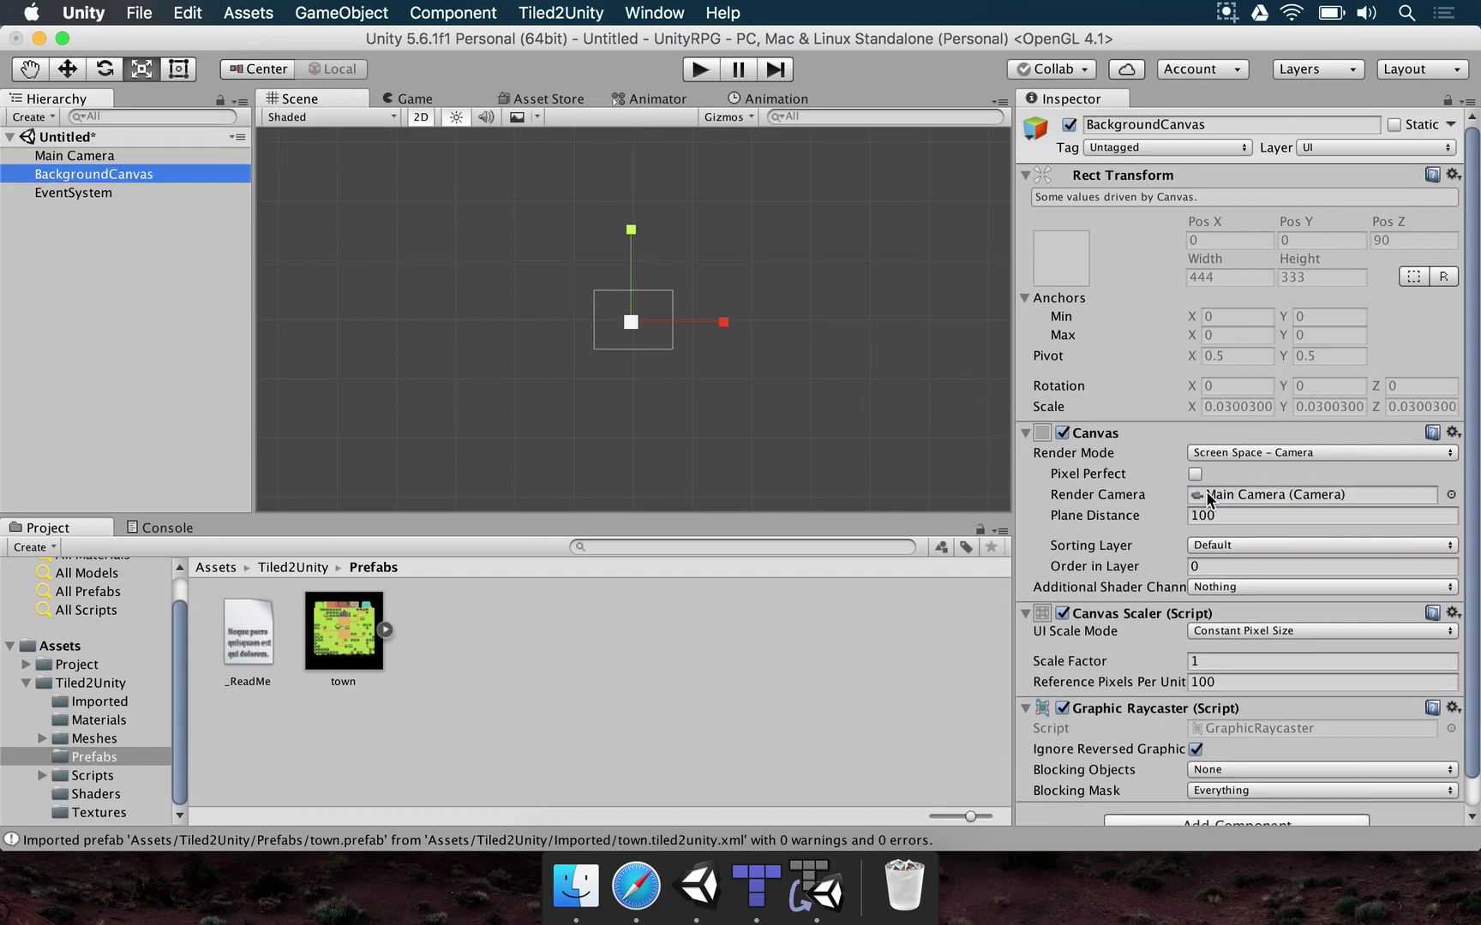
pyautogui.click(139, 178)
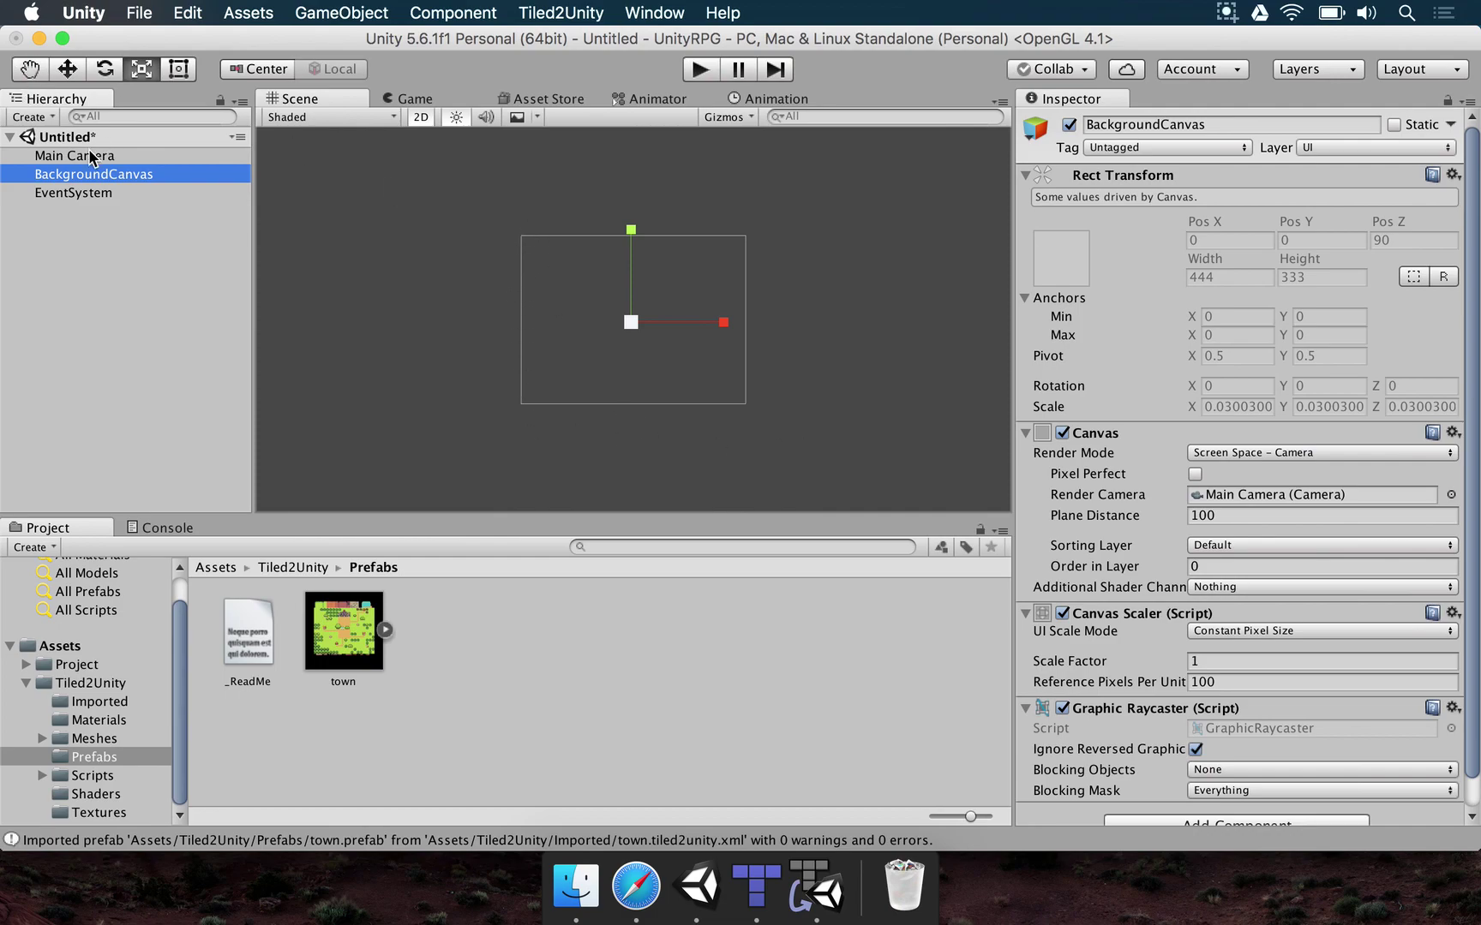
# - Set BackgroundCanvas's UI scale mode to Scale With Screen Size with a reference resolution of 1280 by 960
pyautogui.scroll(-1, 1303, 508)
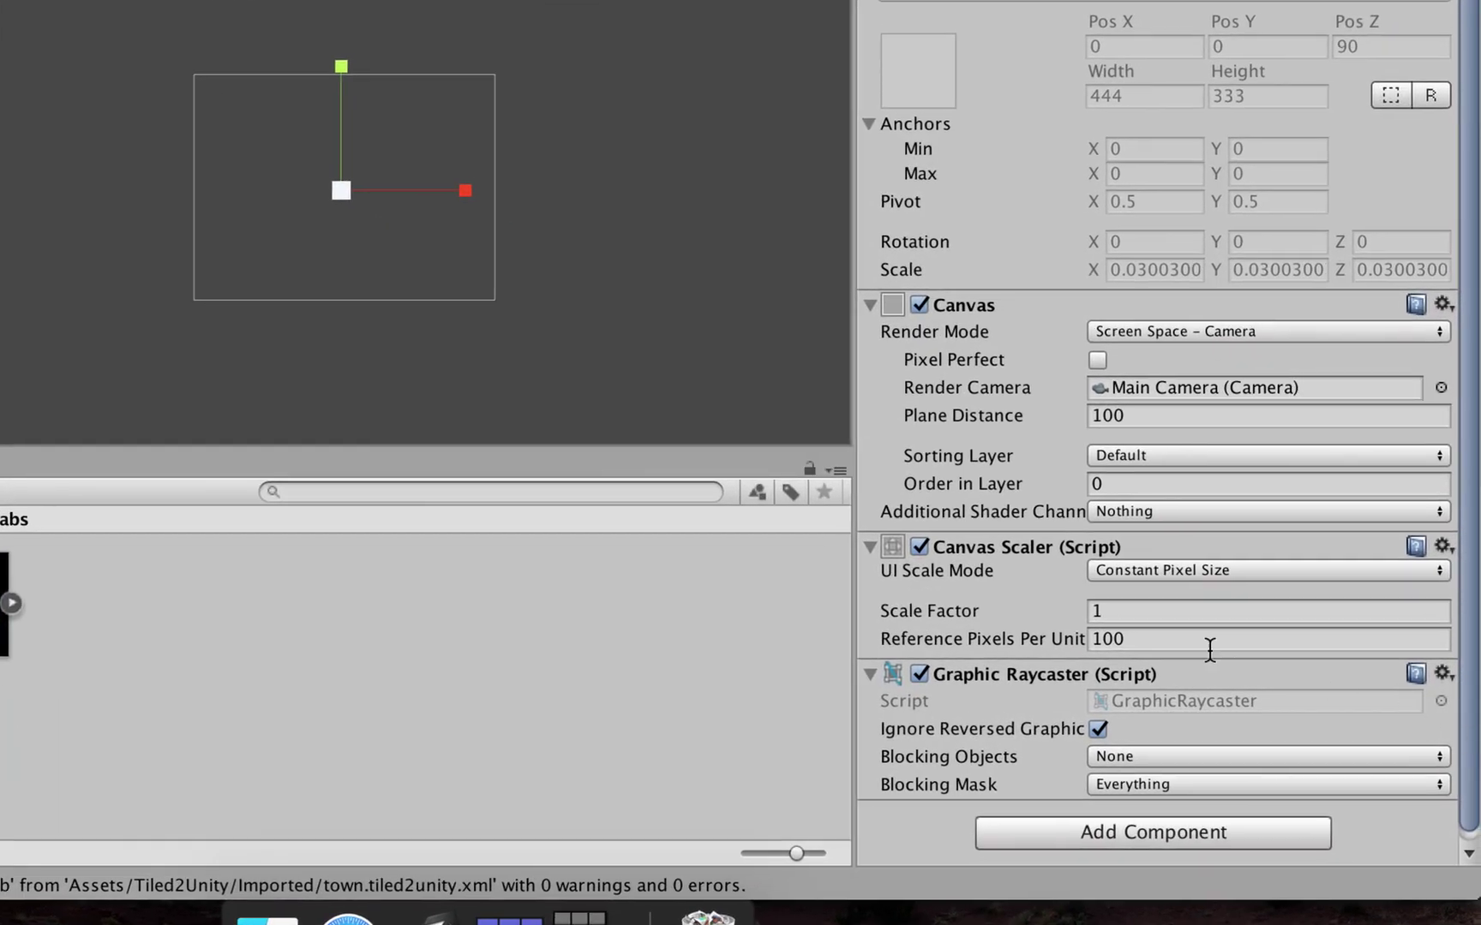
pyautogui.click(1145, 571)
pyautogui.click(1145, 597)
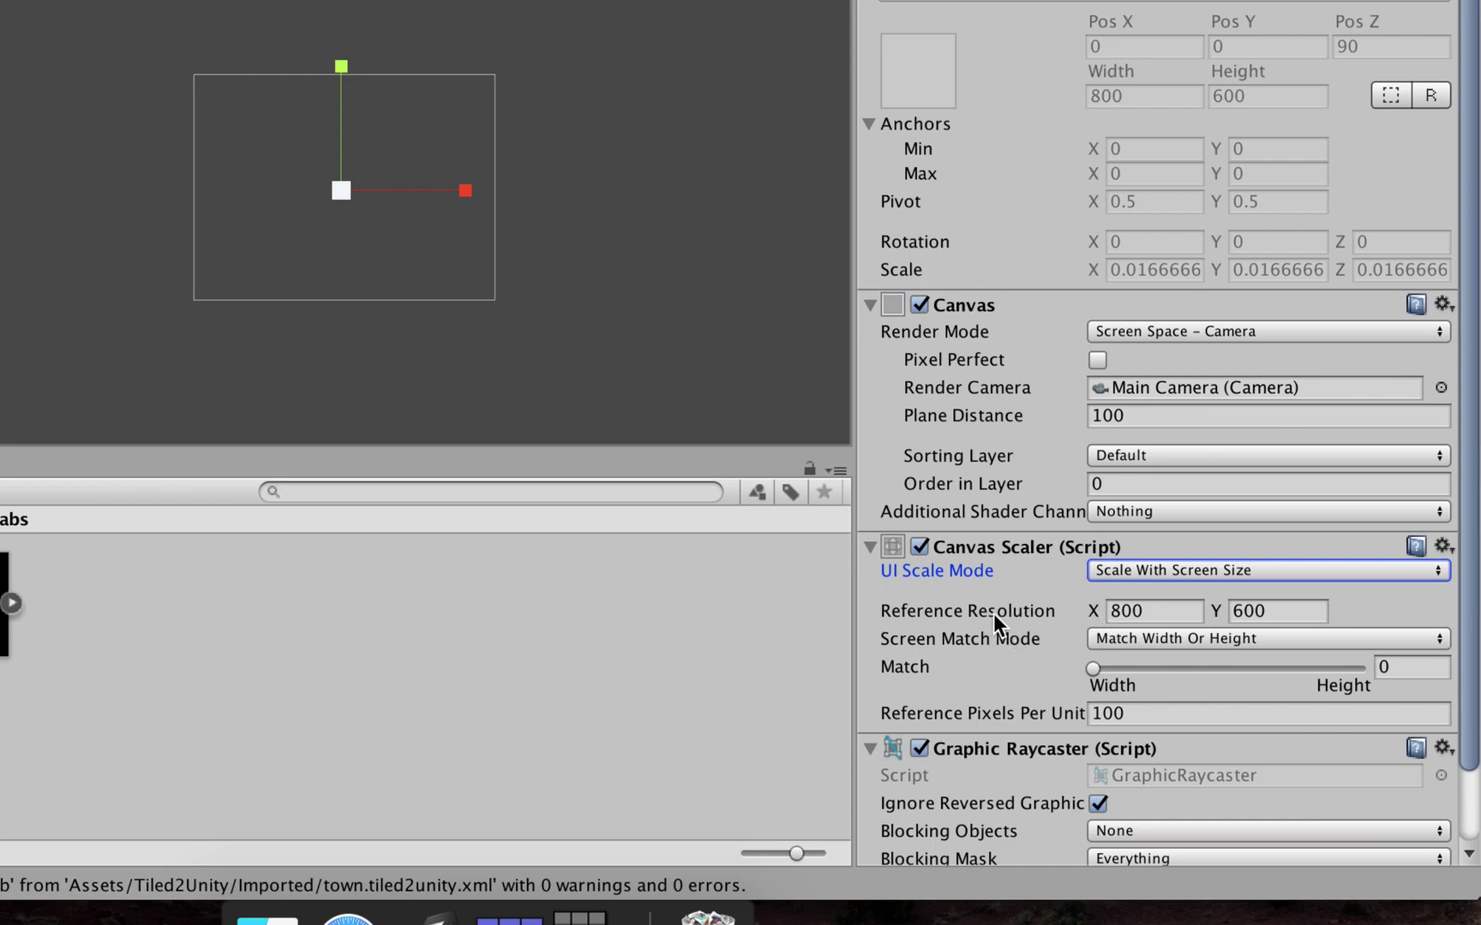
pyautogui.moveTo(994, 614)
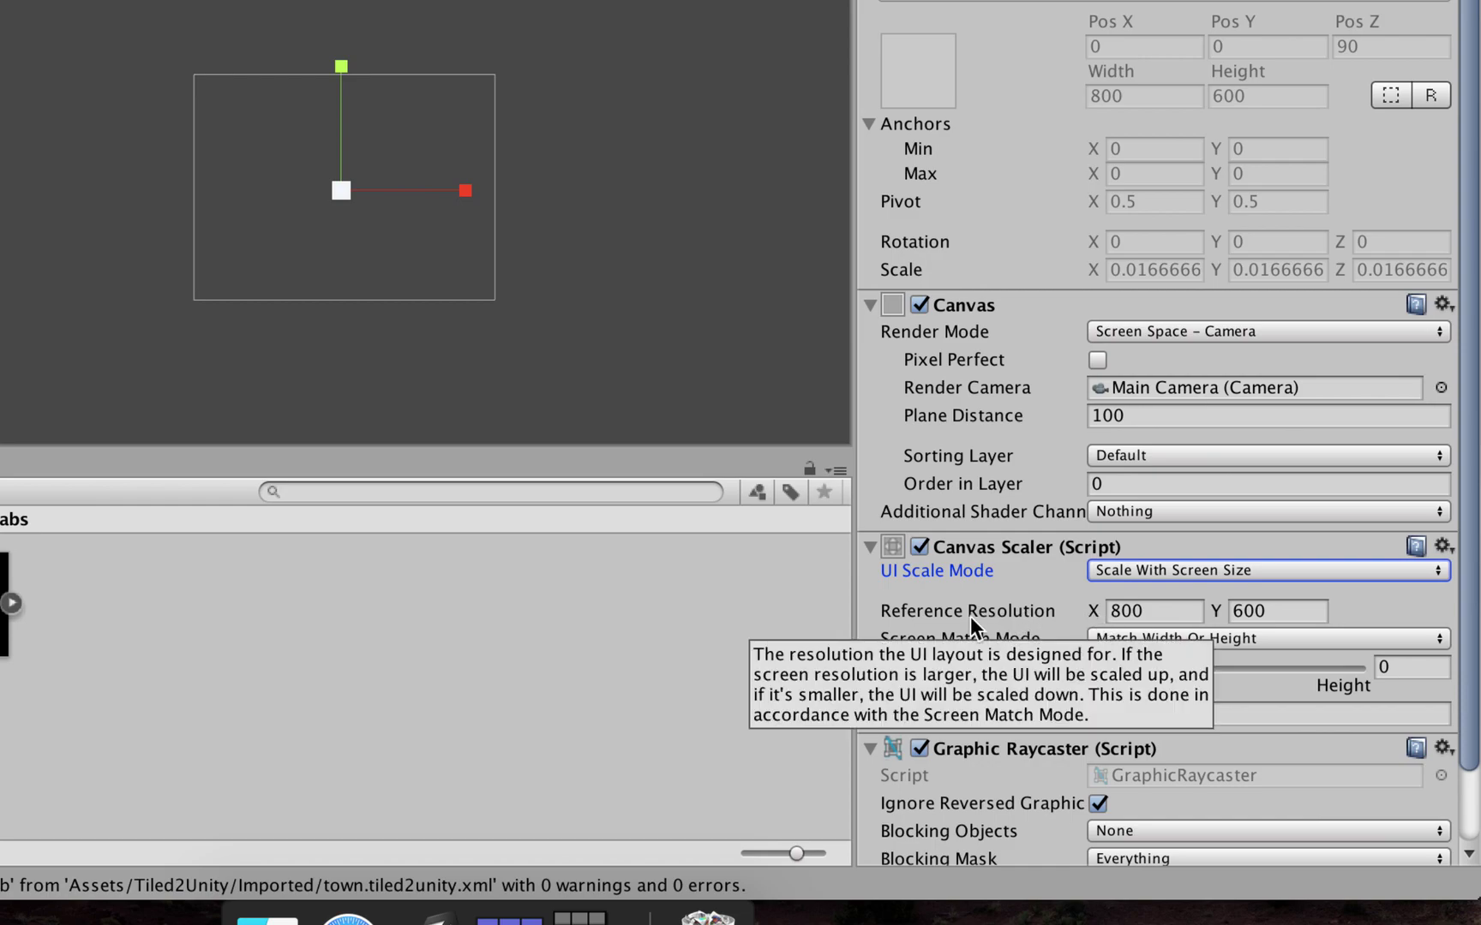
pyautogui.click(1169, 614)
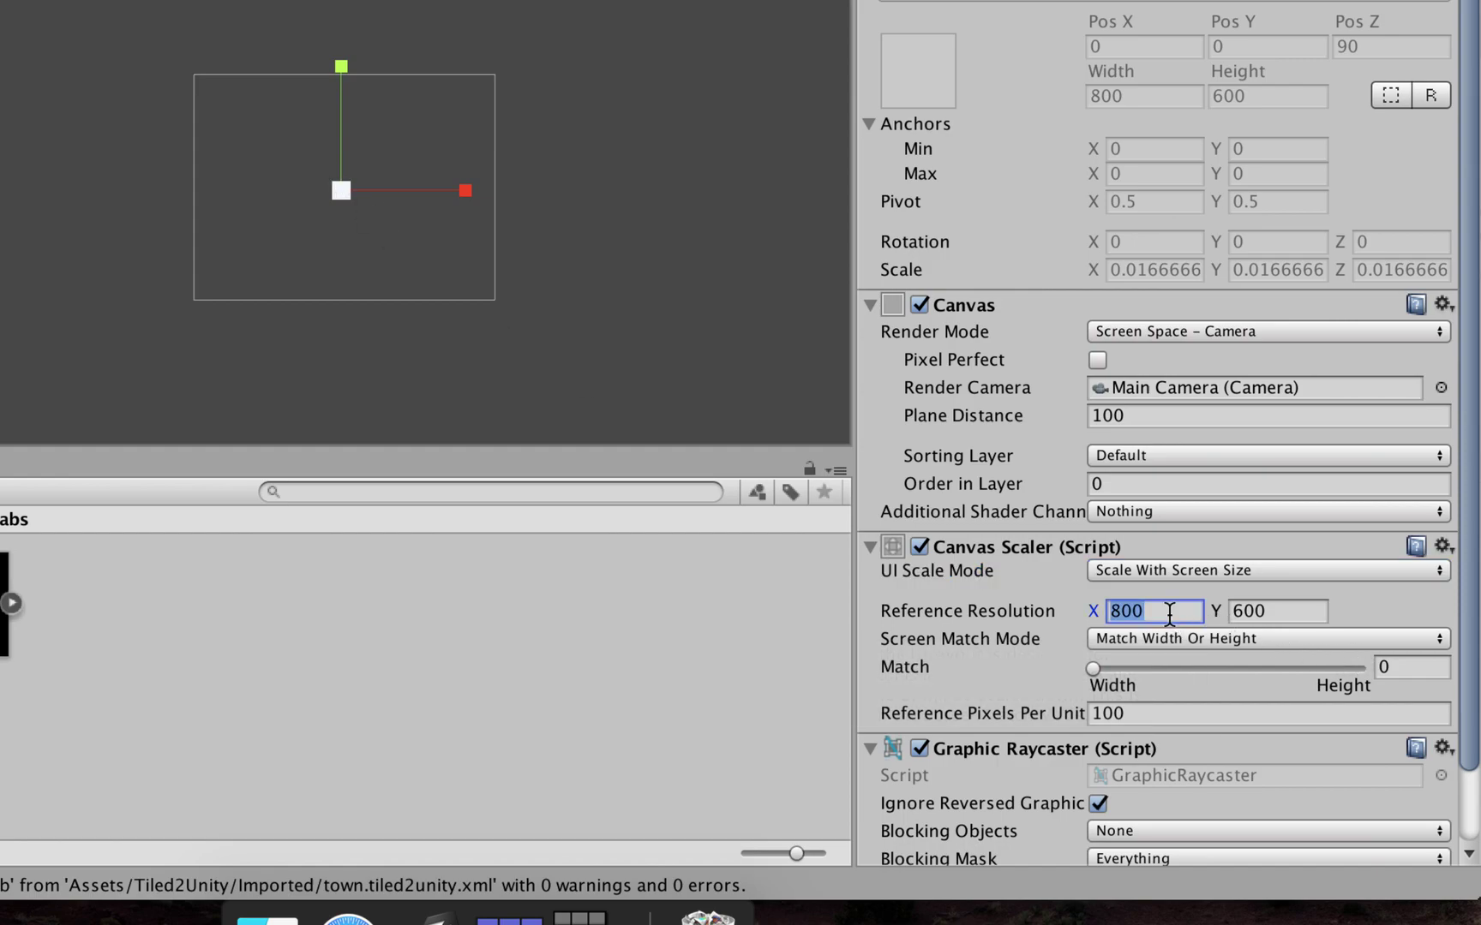
pyautogui.write('12')
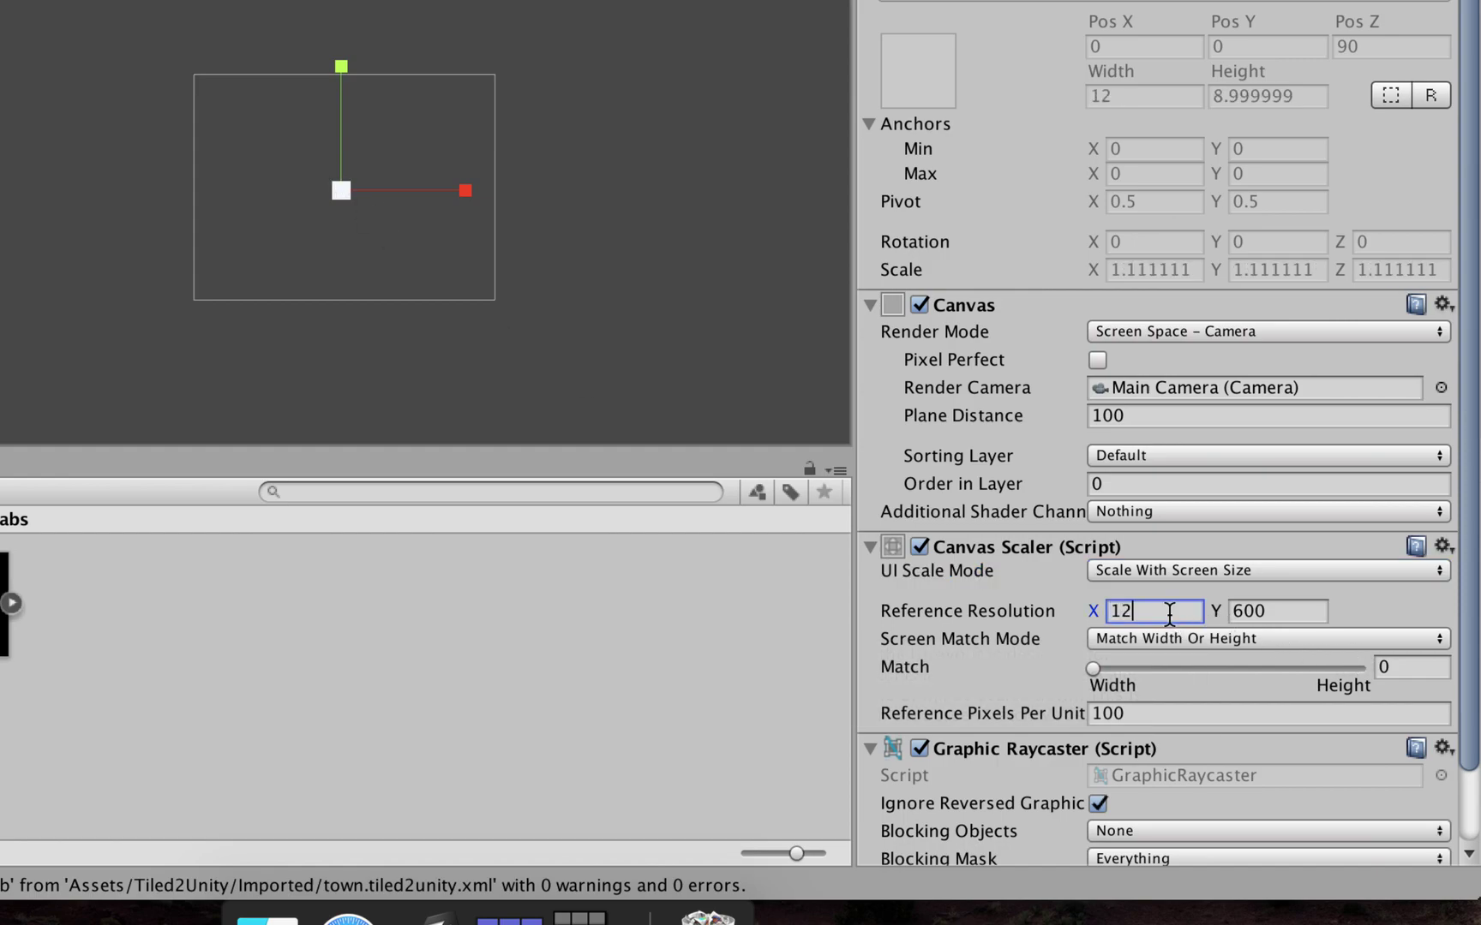
pyautogui.write('80')
pyautogui.press('Tab')
pyautogui.write('960')
pyautogui.press('Tab')
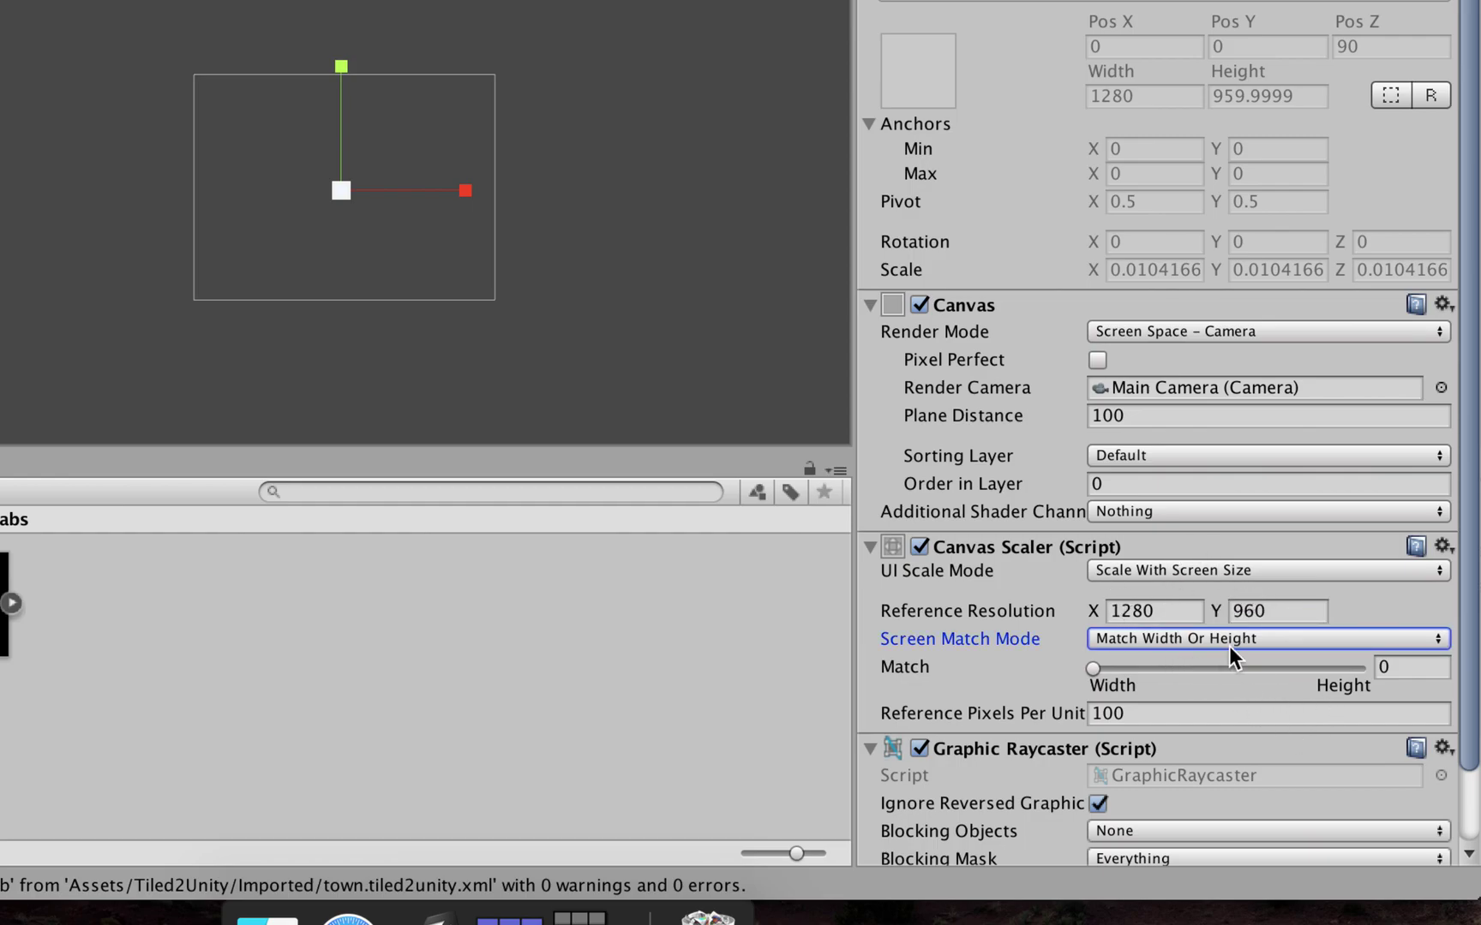
pyautogui.scroll(-2, 1229, 647)
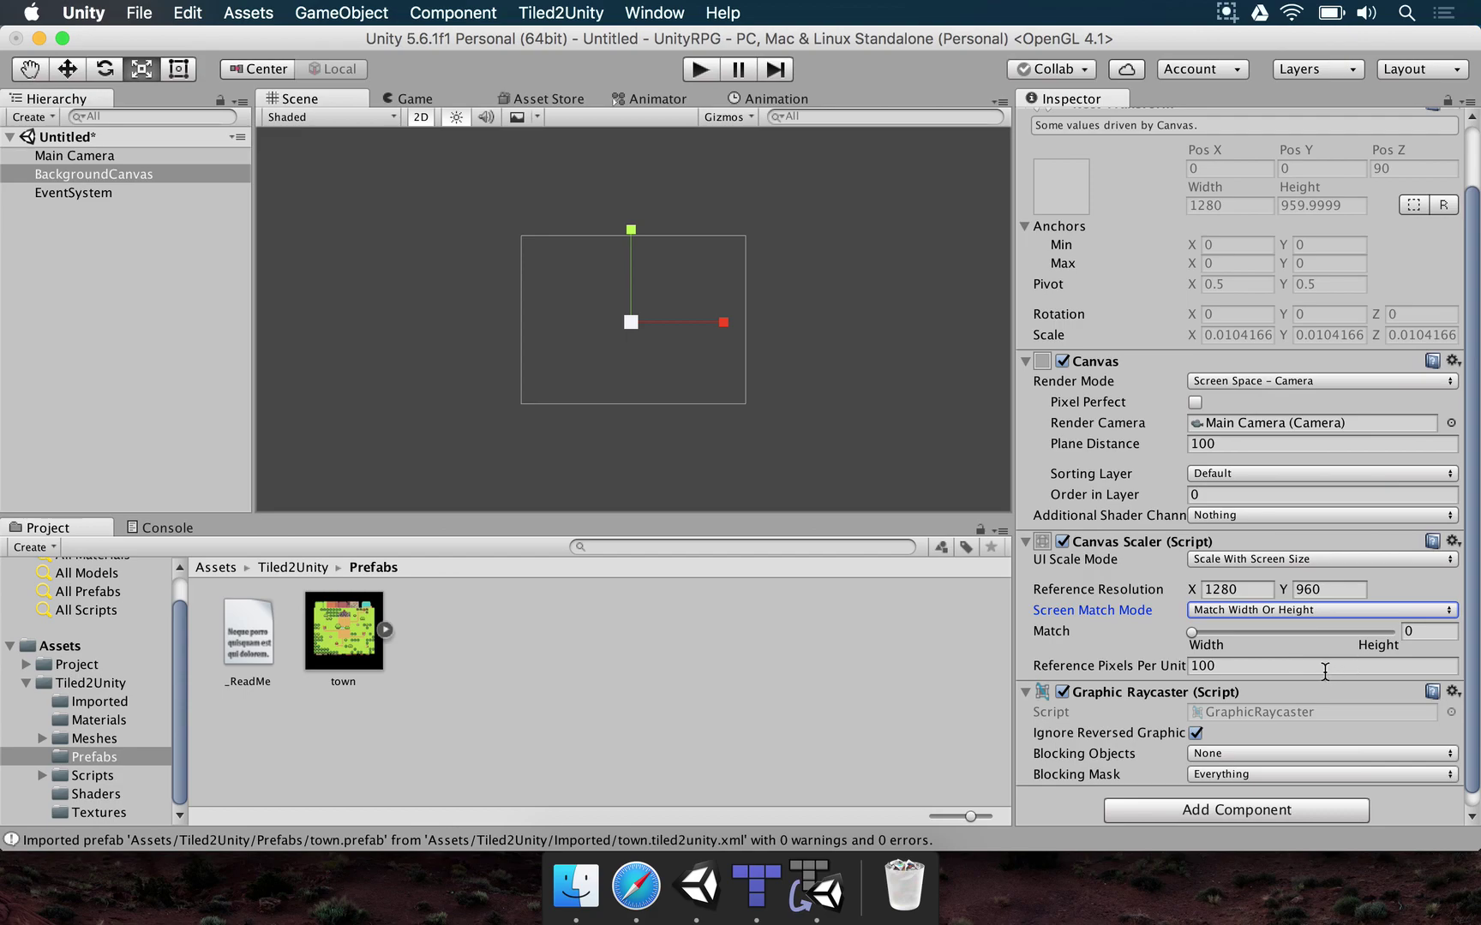
pyautogui.click(65, 171)
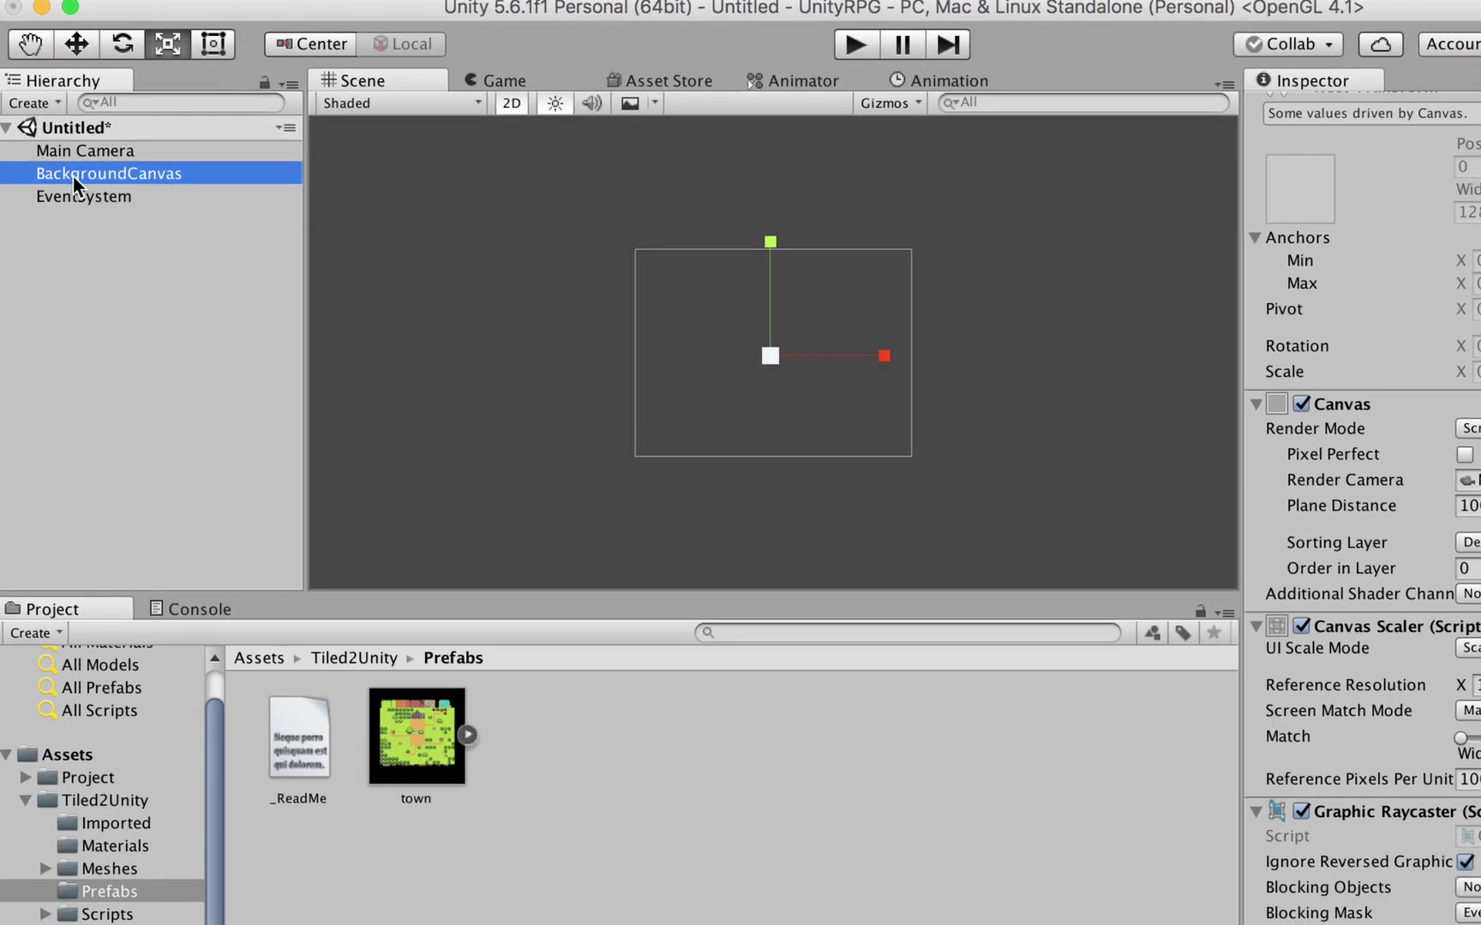
pyautogui.rightClick(73, 177)
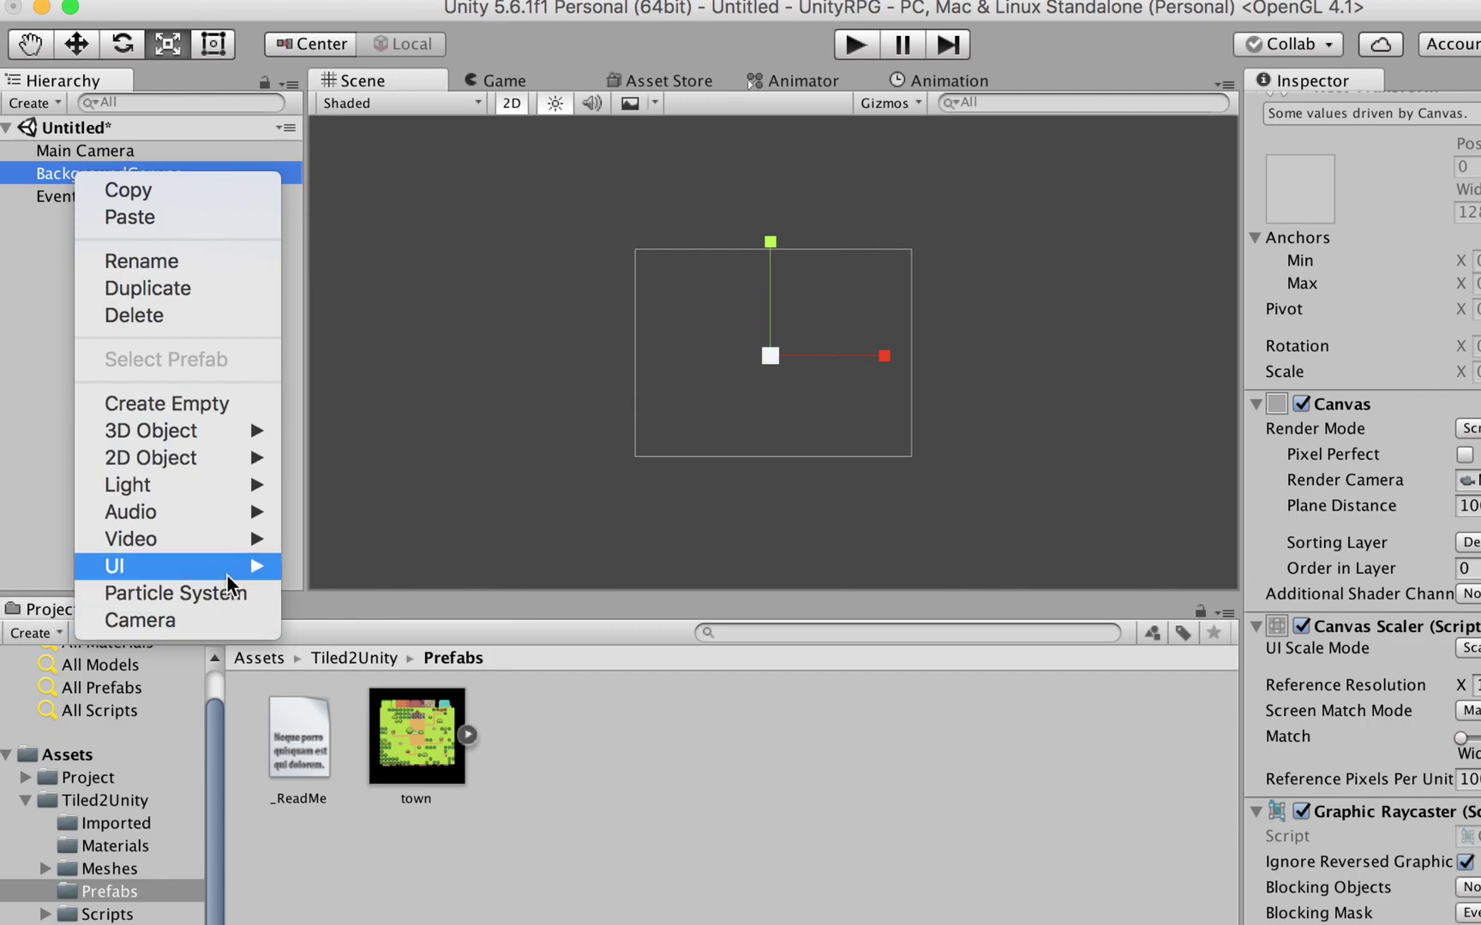
pyautogui.moveTo(228, 577)
pyautogui.click(341, 591)
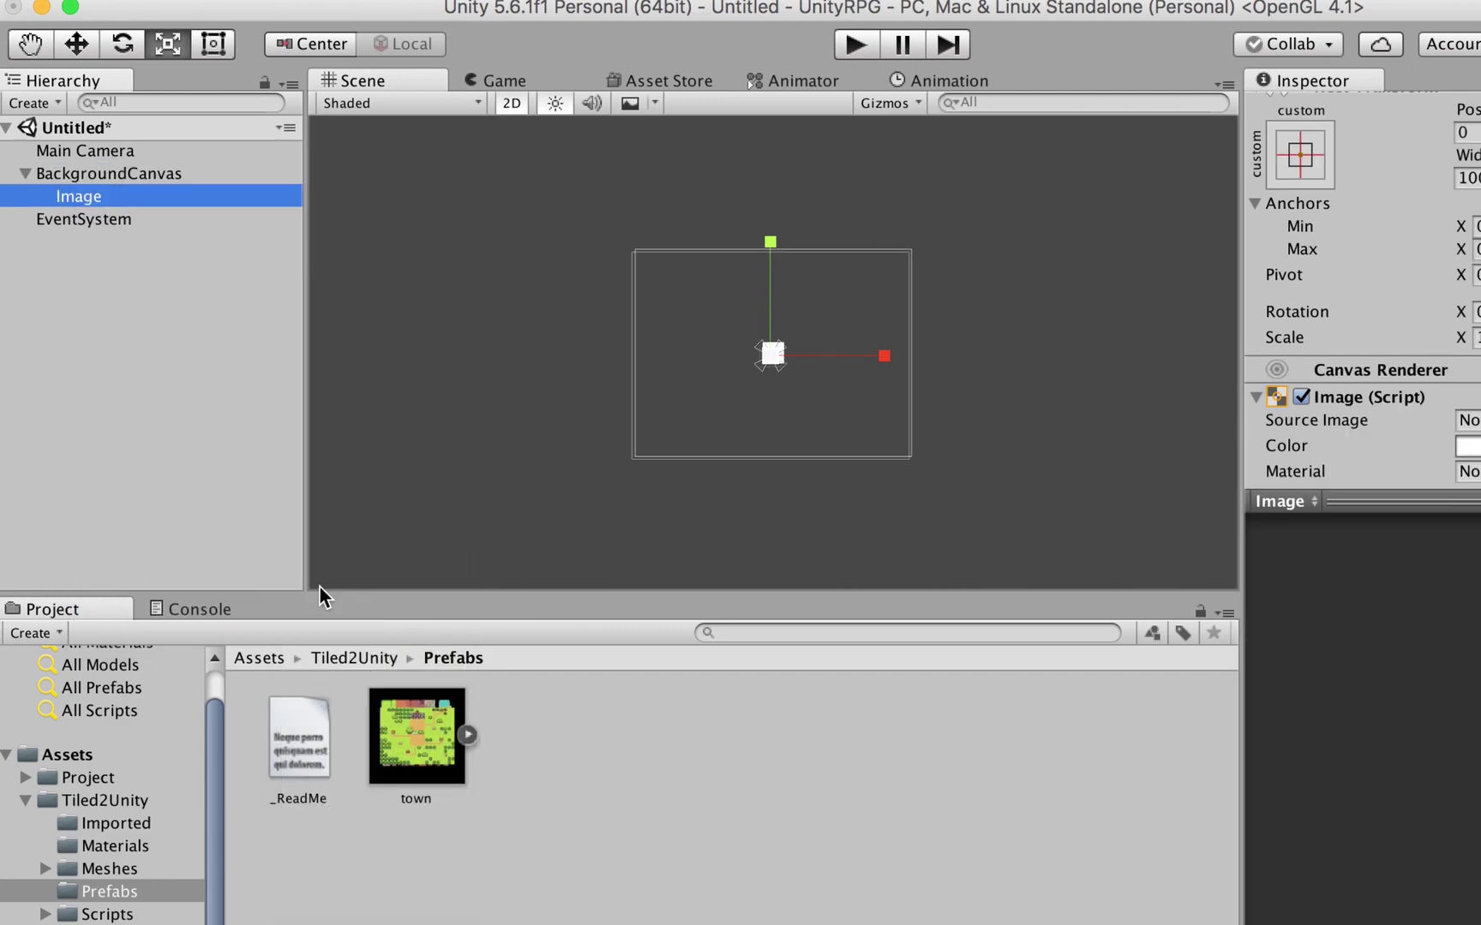
pyautogui.moveTo(1402, 506); pyautogui.dragTo(1401, 779)
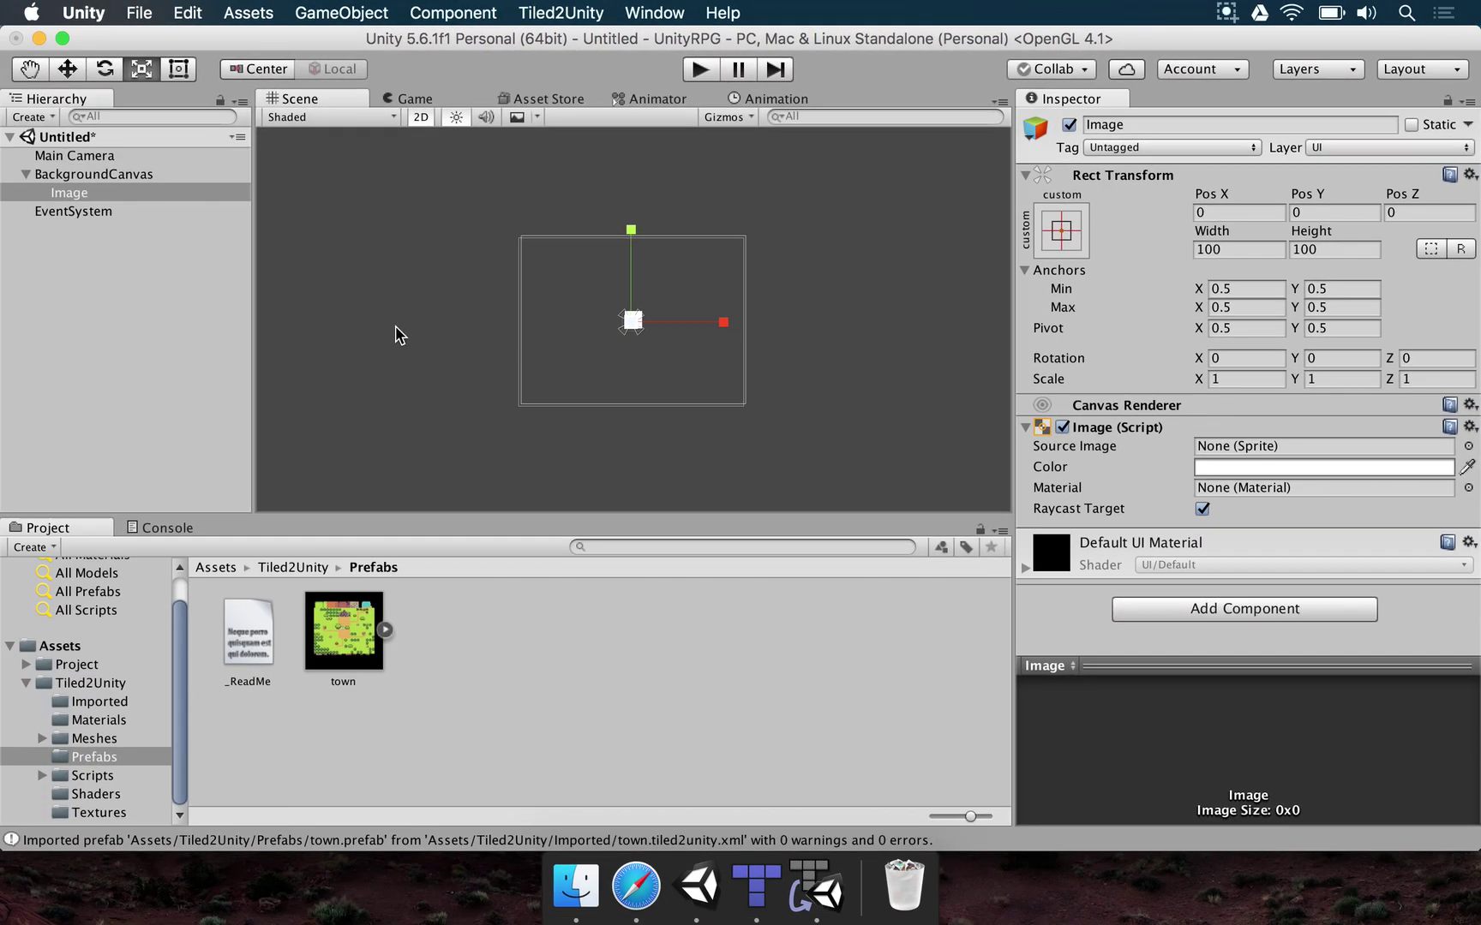
pyautogui.click(79, 197)
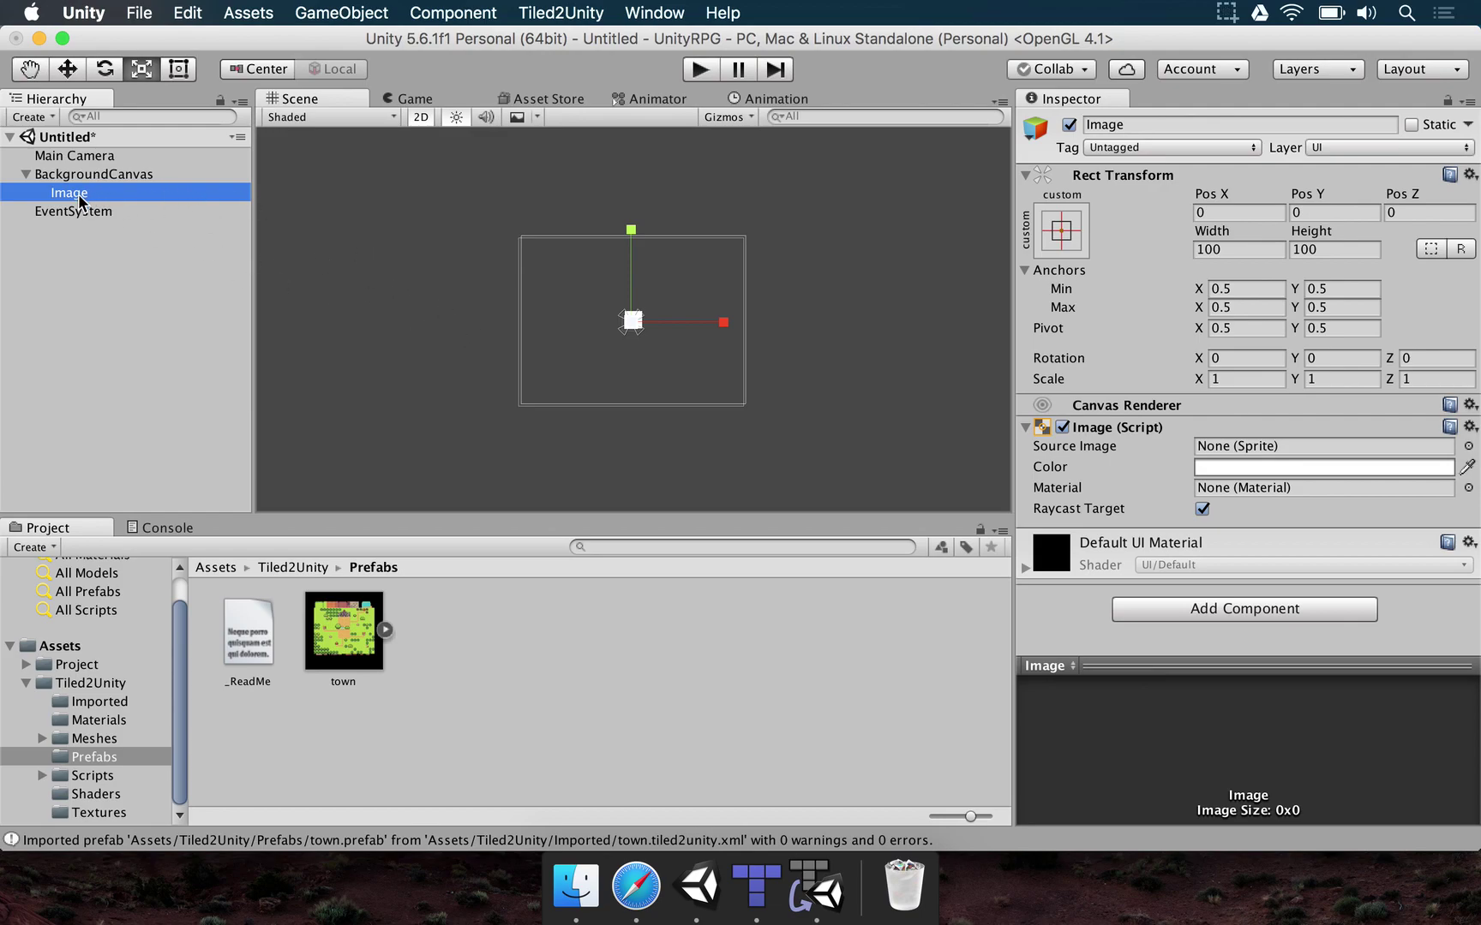
pyautogui.press('super+BackSpace')
# - Create an empty child object under BackgroundCanvas and name it BackgroundImage
pyautogui.moveTo(89, 194); pyautogui.dragTo(88, 176)
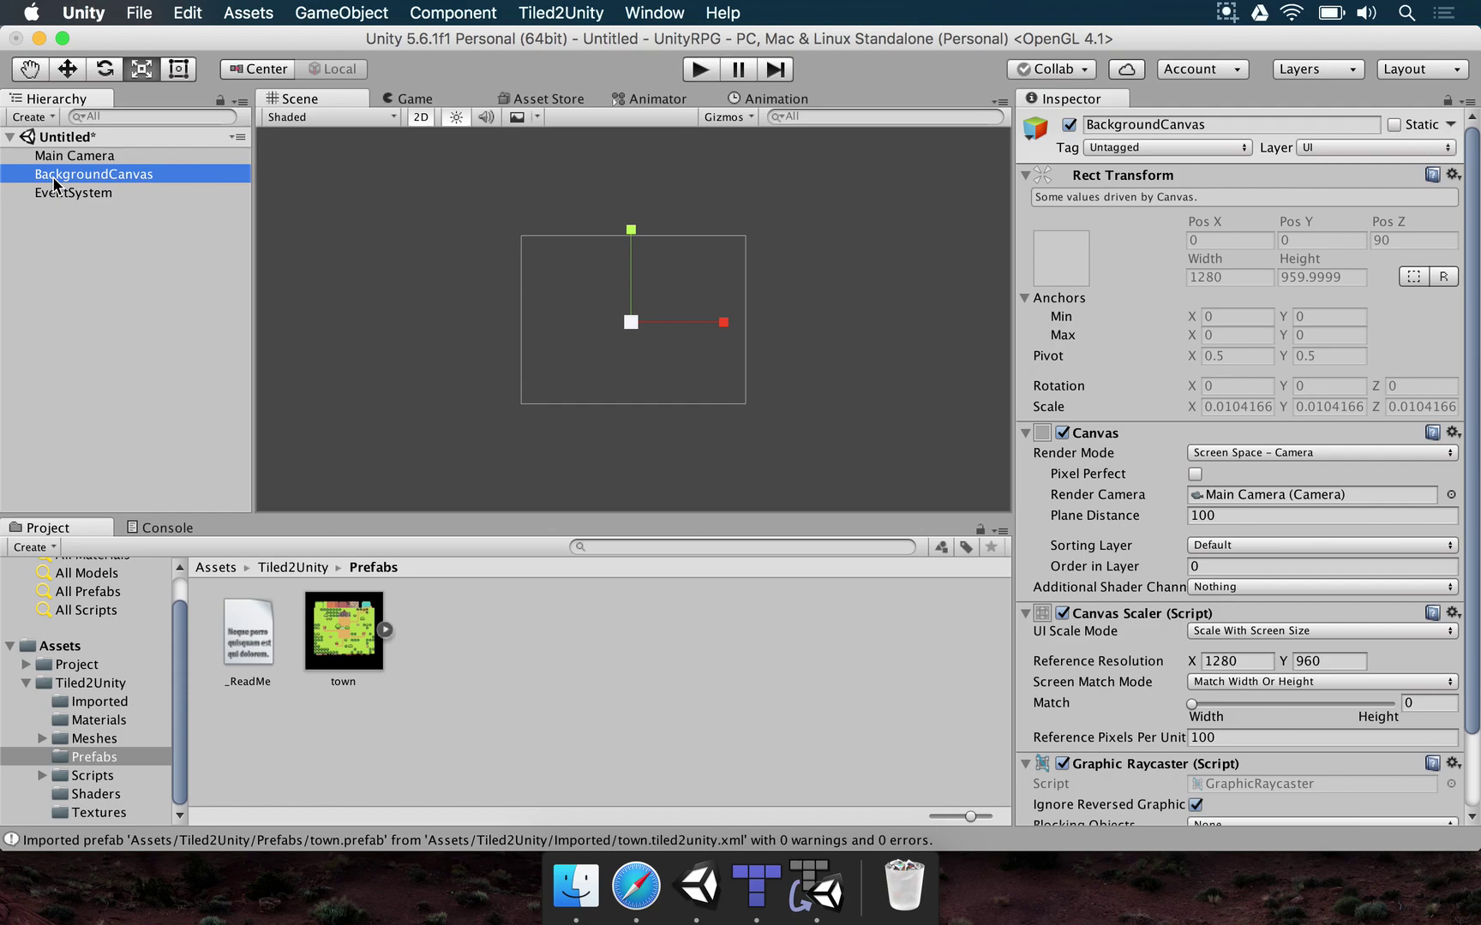
pyautogui.rightClick(54, 183)
pyautogui.click(131, 363)
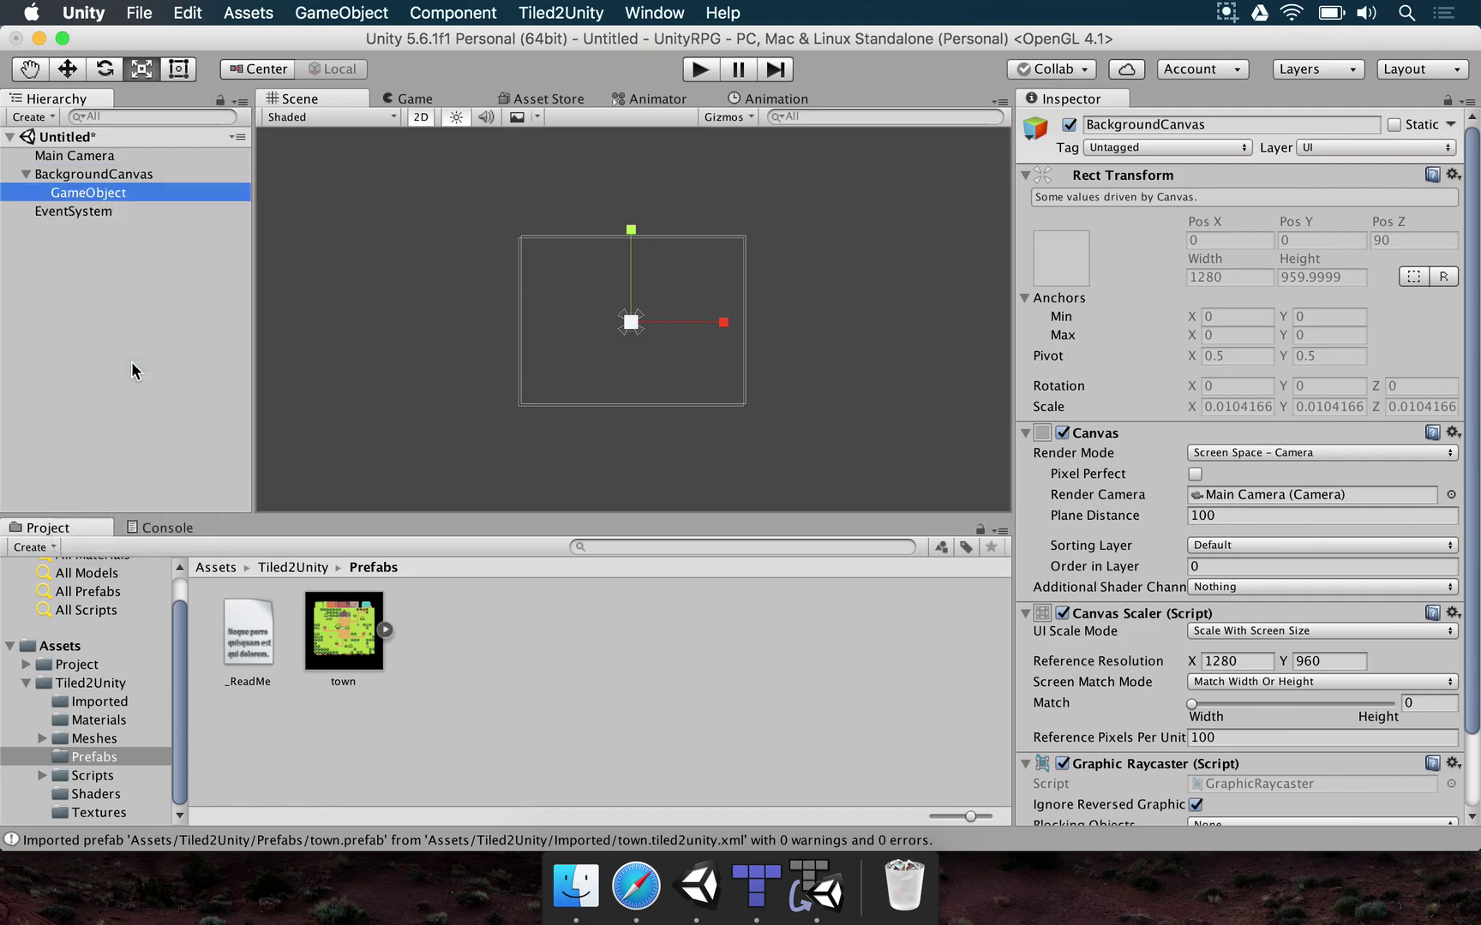
pyautogui.click(94, 194)
pyautogui.write('Background')
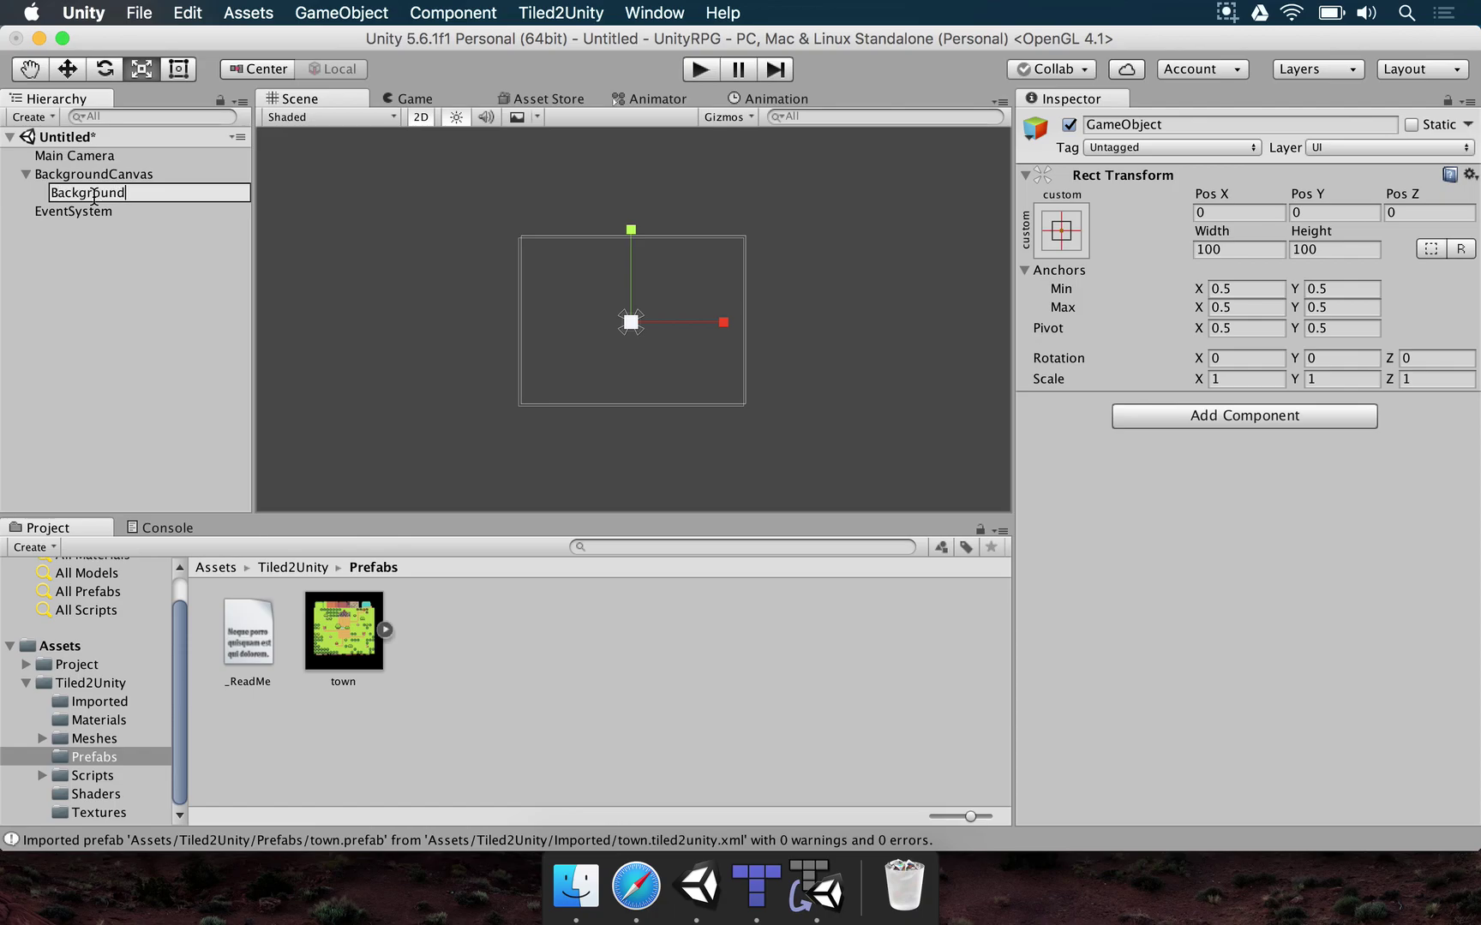
pyautogui.press('Return')
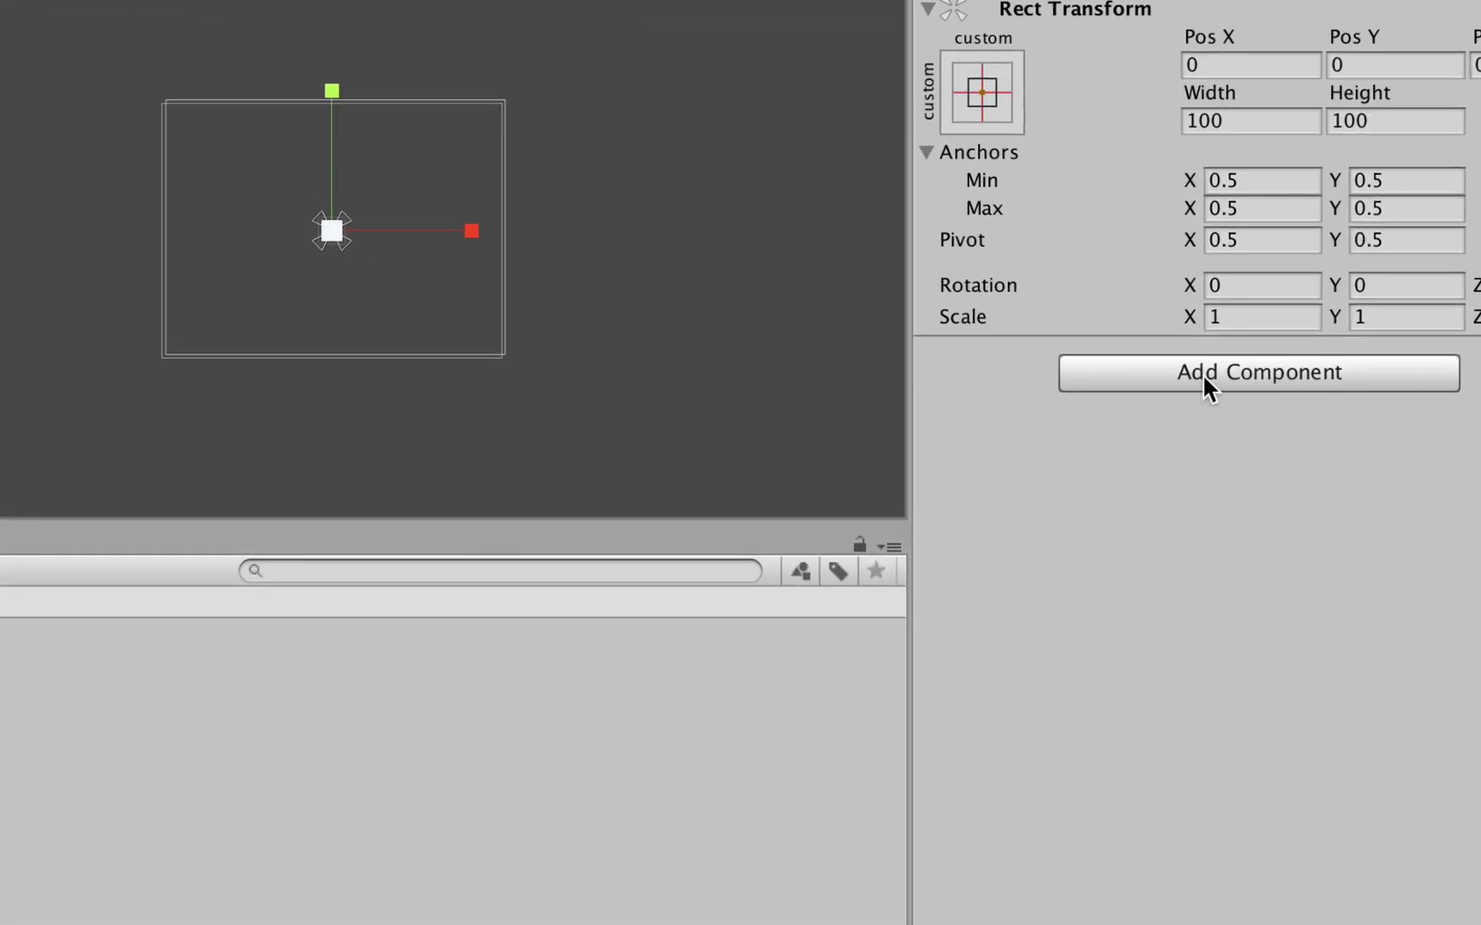
# - Add an Image component to the BackgroundImage object
pyautogui.click(1202, 373)
pyautogui.write('Image')
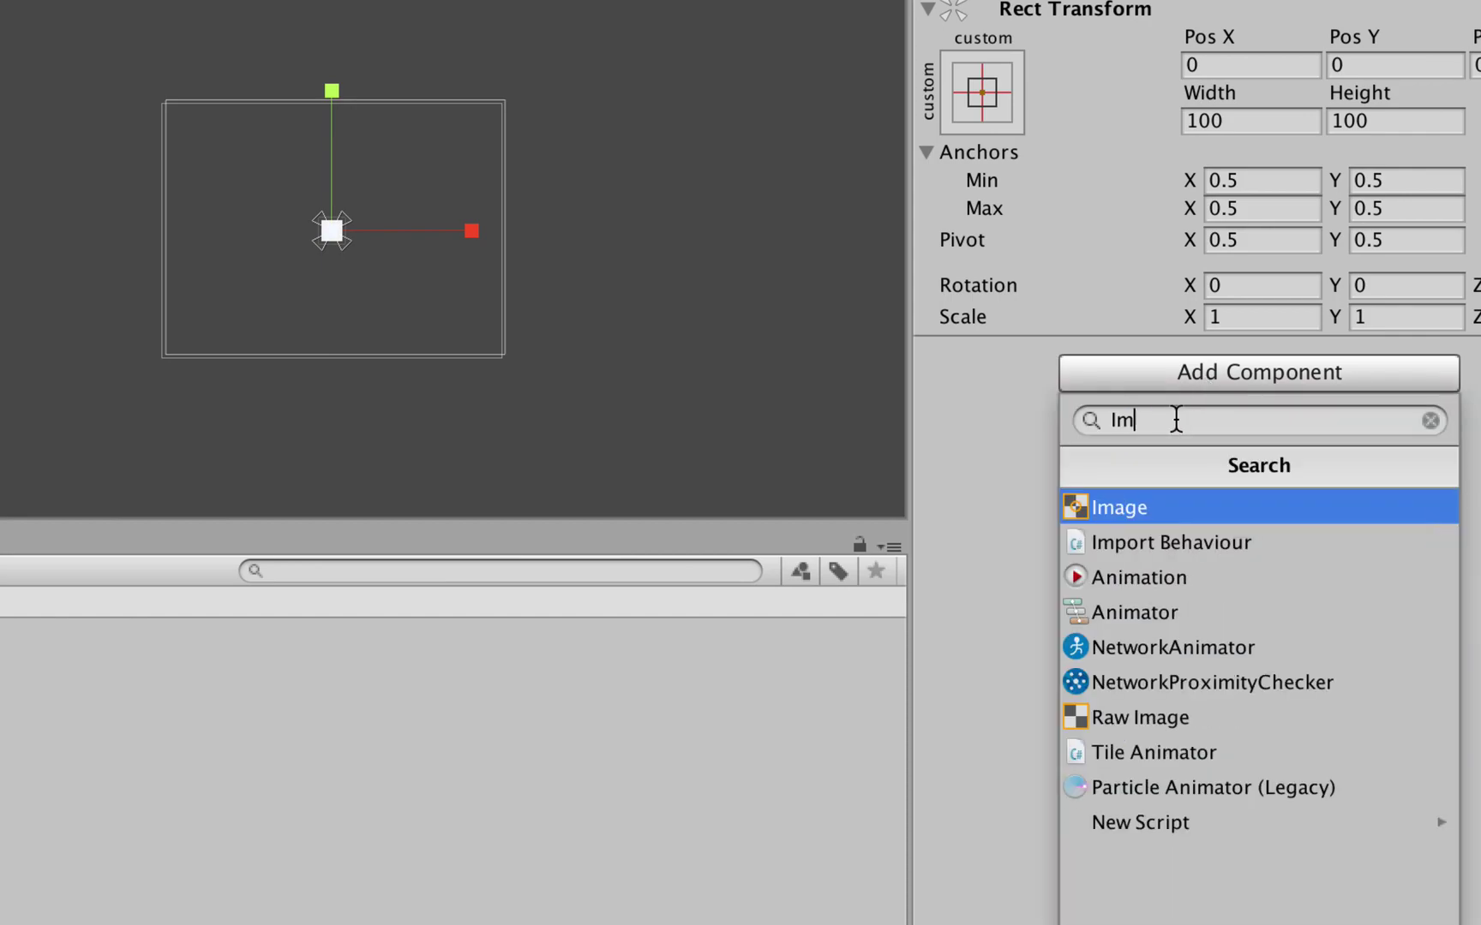
pyautogui.click(1132, 509)
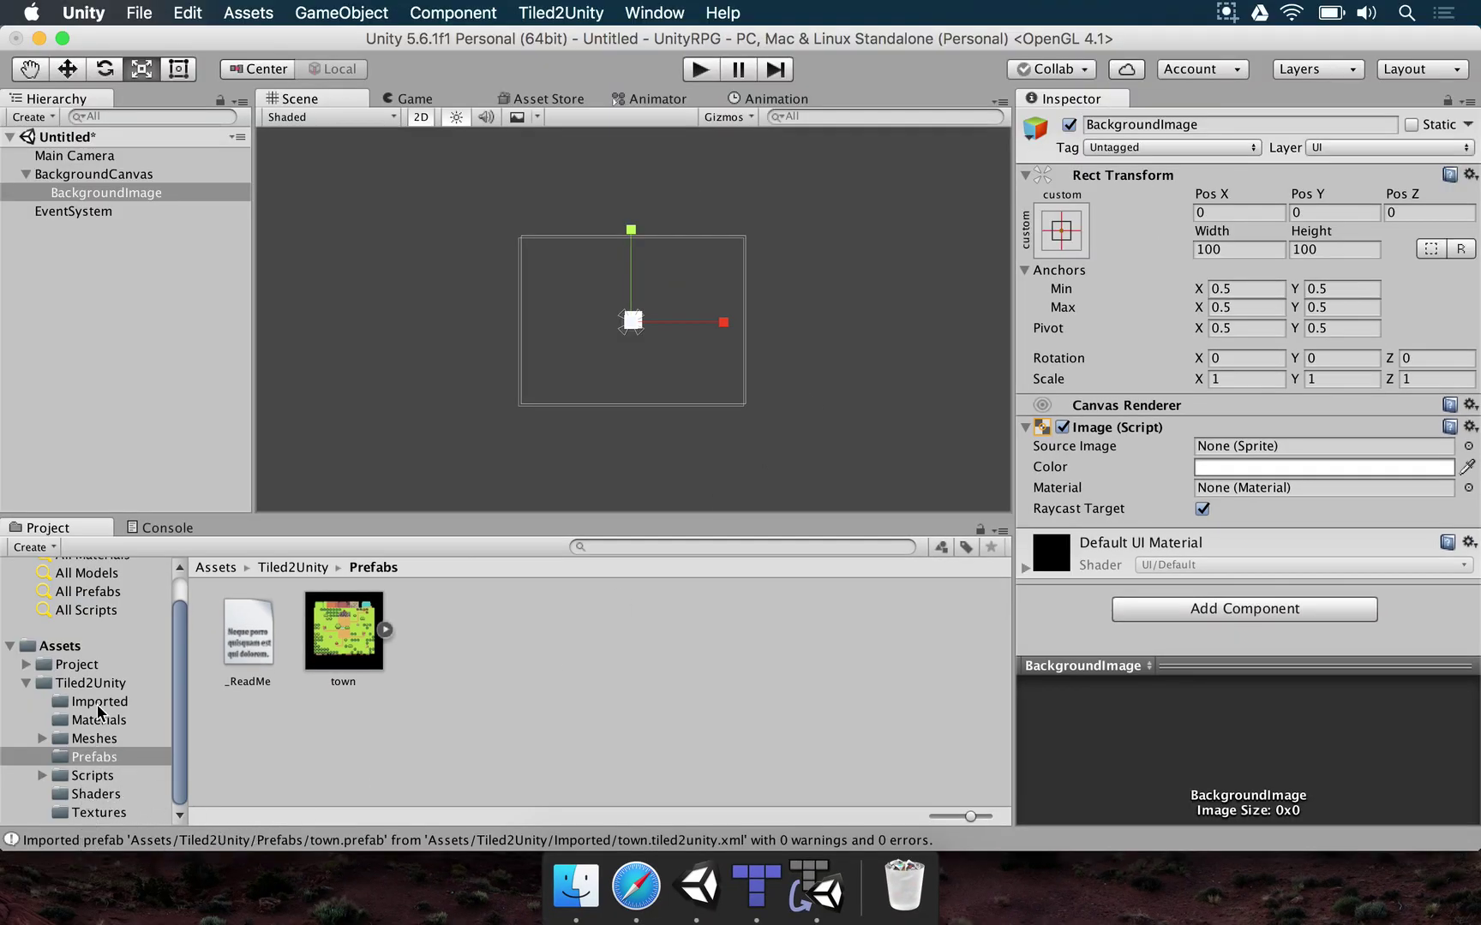
# - Collapse the Tiled2Unity assets folder and open the battle folder inside Project/Sprites
pyautogui.click(29, 683)
pyautogui.press('Left')
pyautogui.click(26, 695)
pyautogui.click(40, 750)
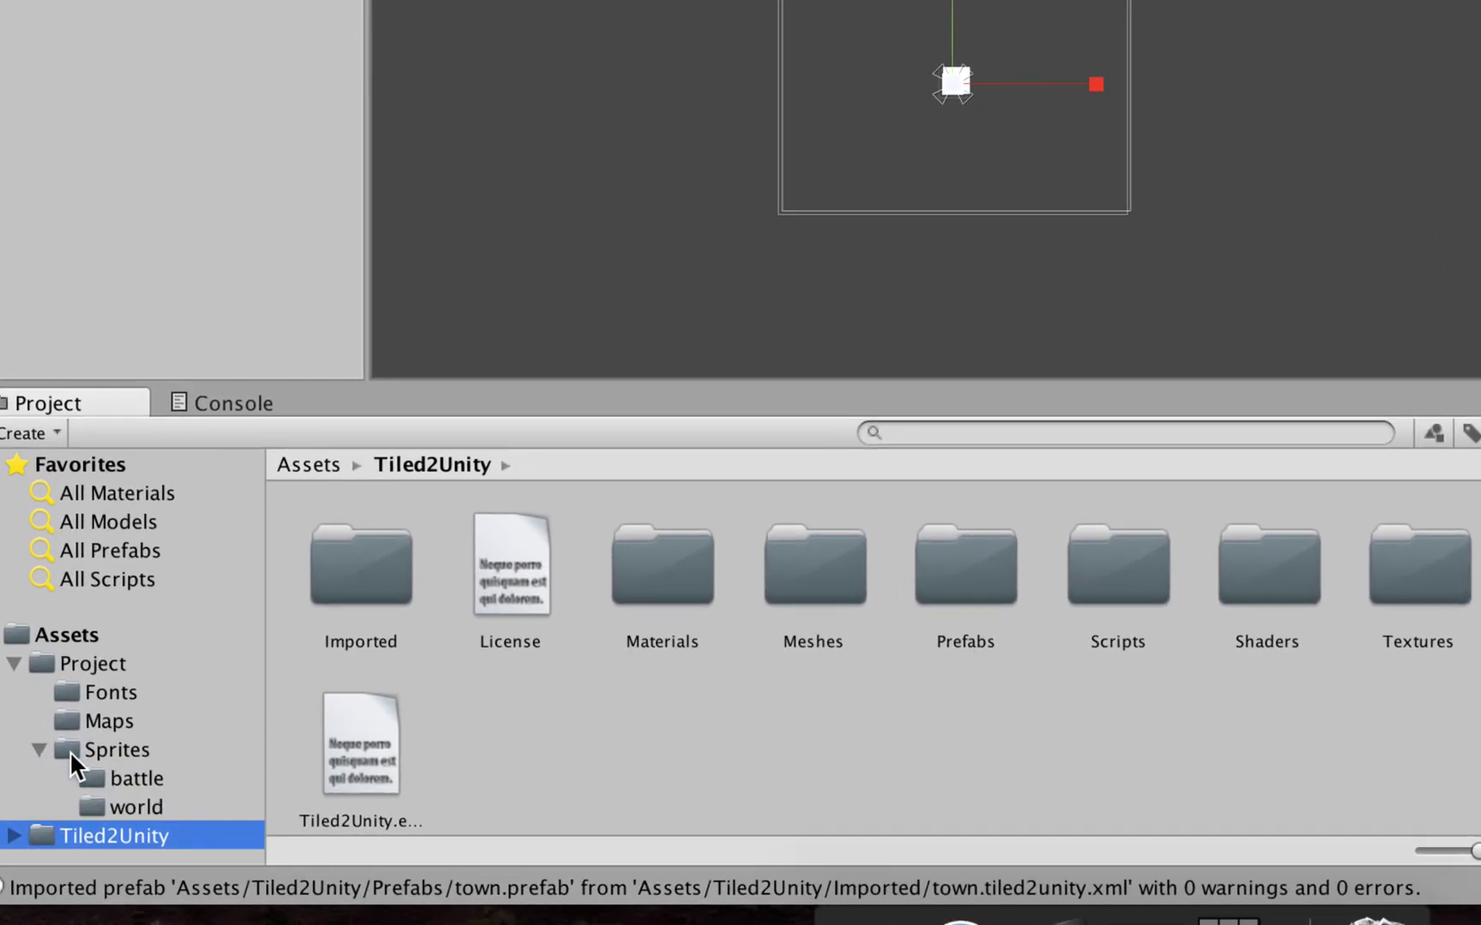
pyautogui.click(142, 751)
pyautogui.doubleClick(634, 583)
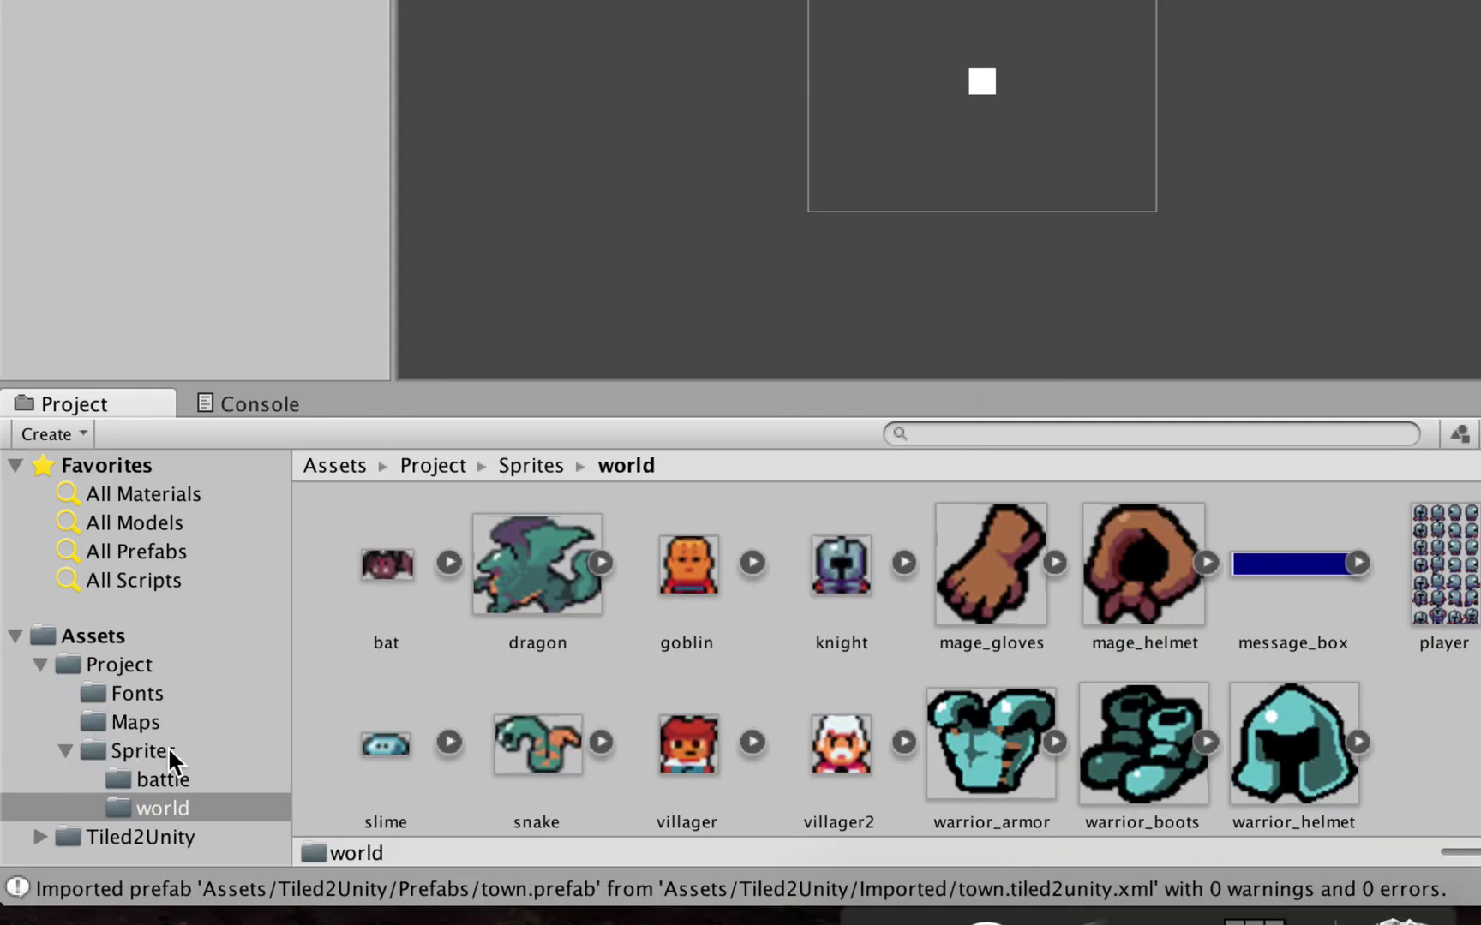
pyautogui.click(161, 780)
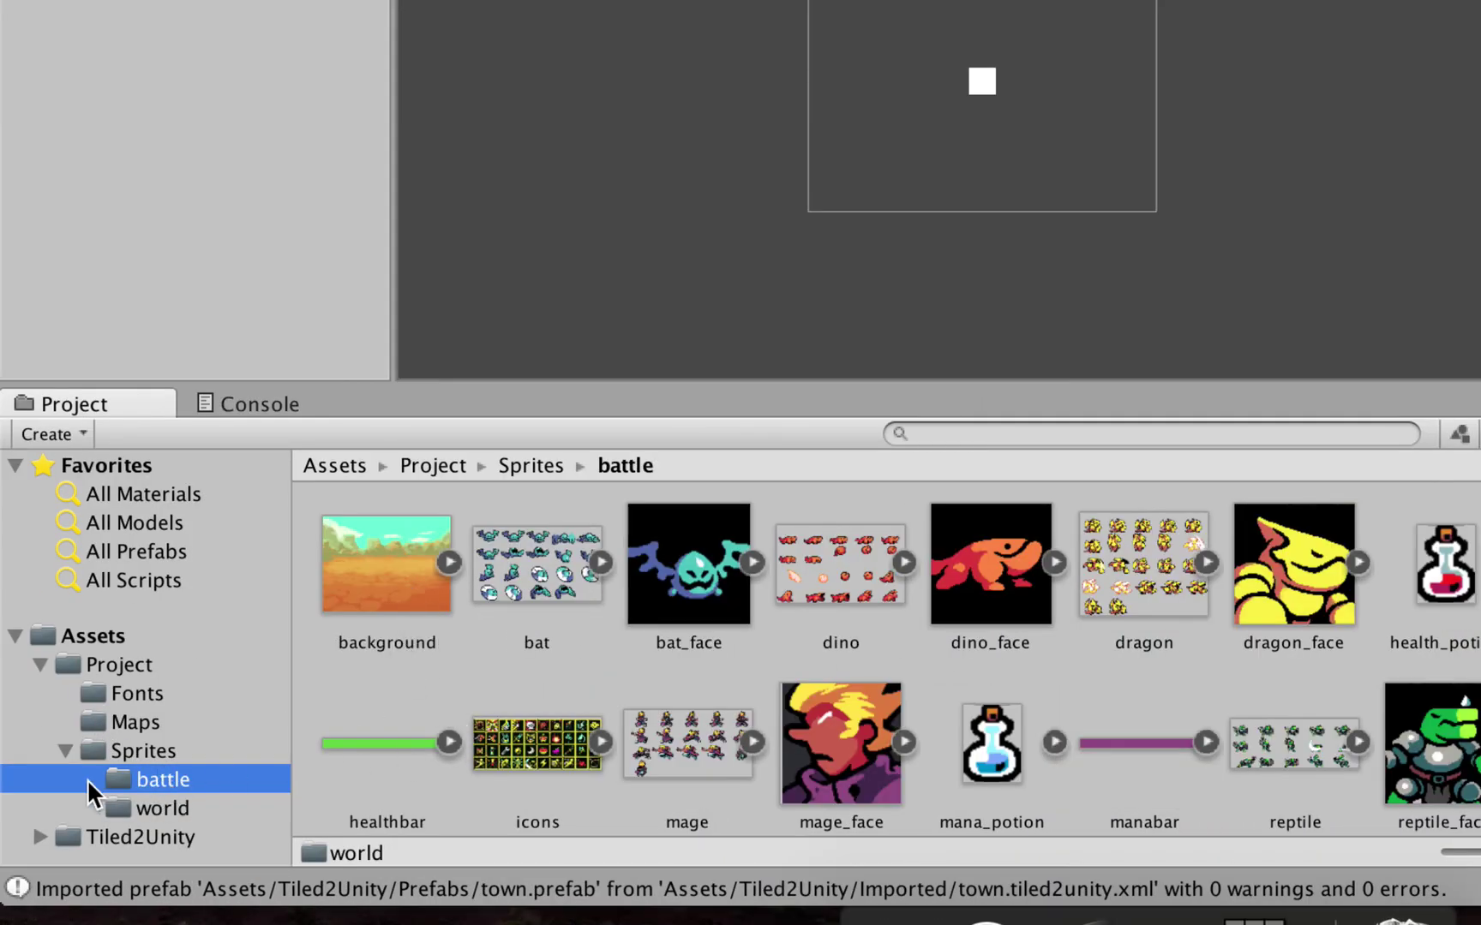
# - Assign the background sprite as BackgroundImage's source image and set the image to its native size
pyautogui.click(379, 595)
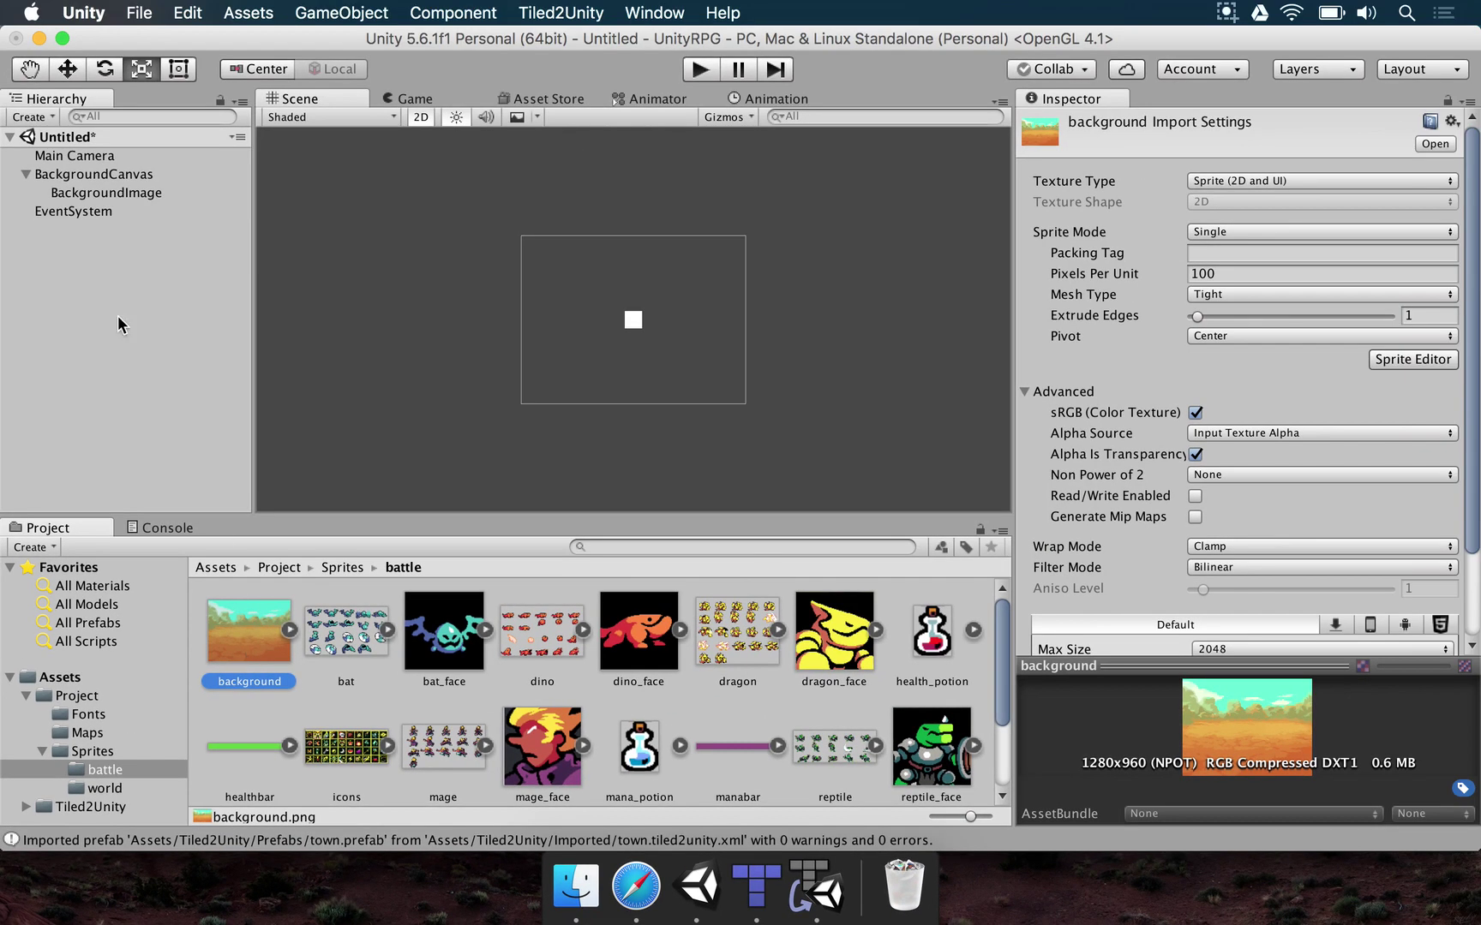
pyautogui.click(111, 193)
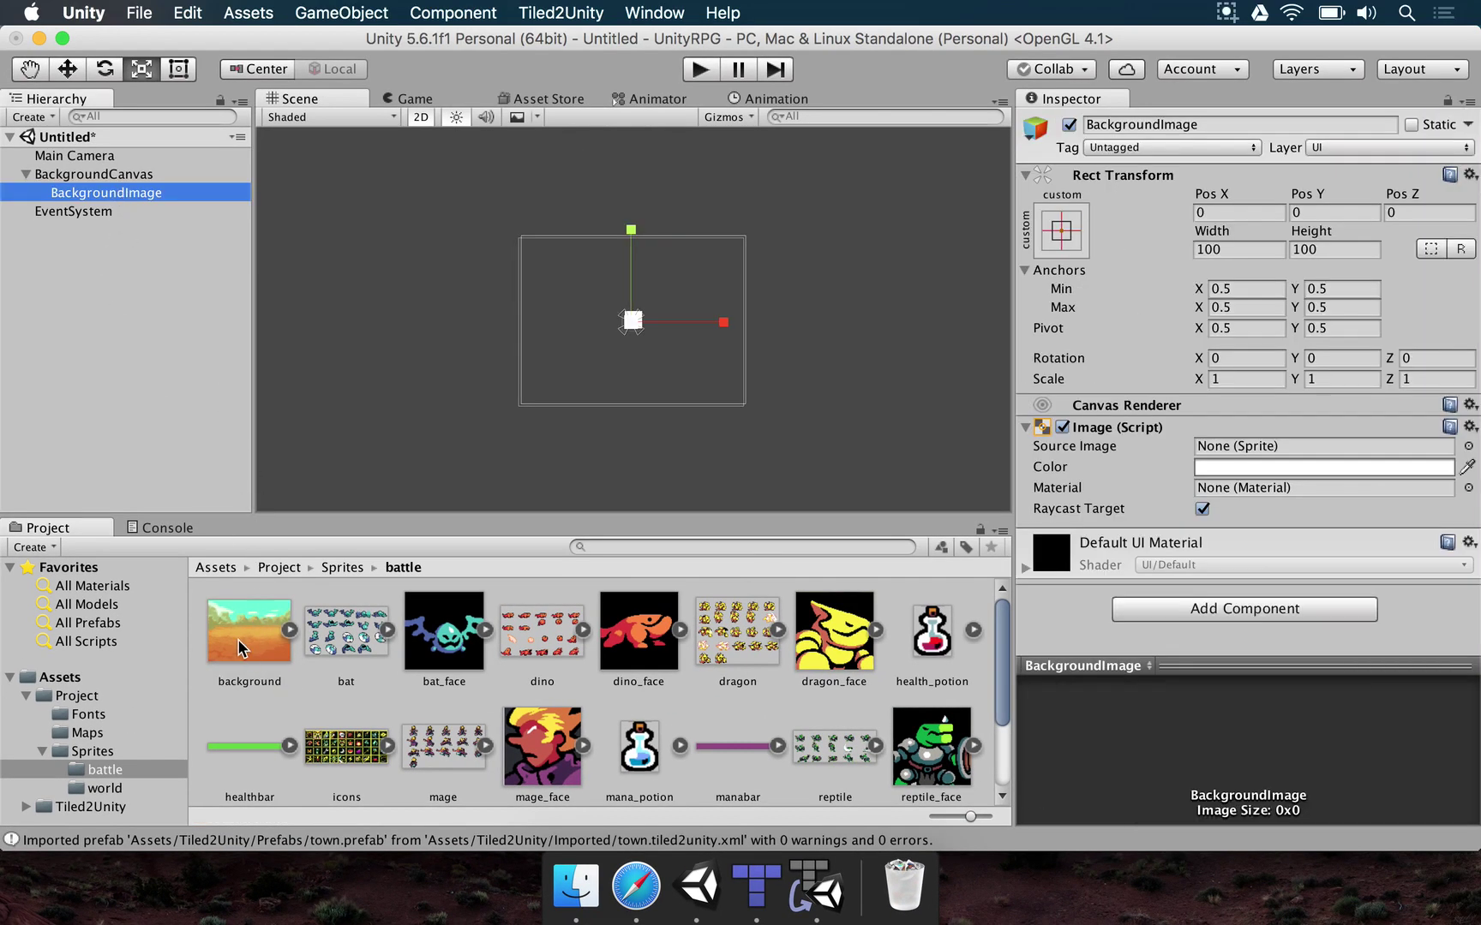
pyautogui.moveTo(244, 632); pyautogui.dragTo(1268, 446)
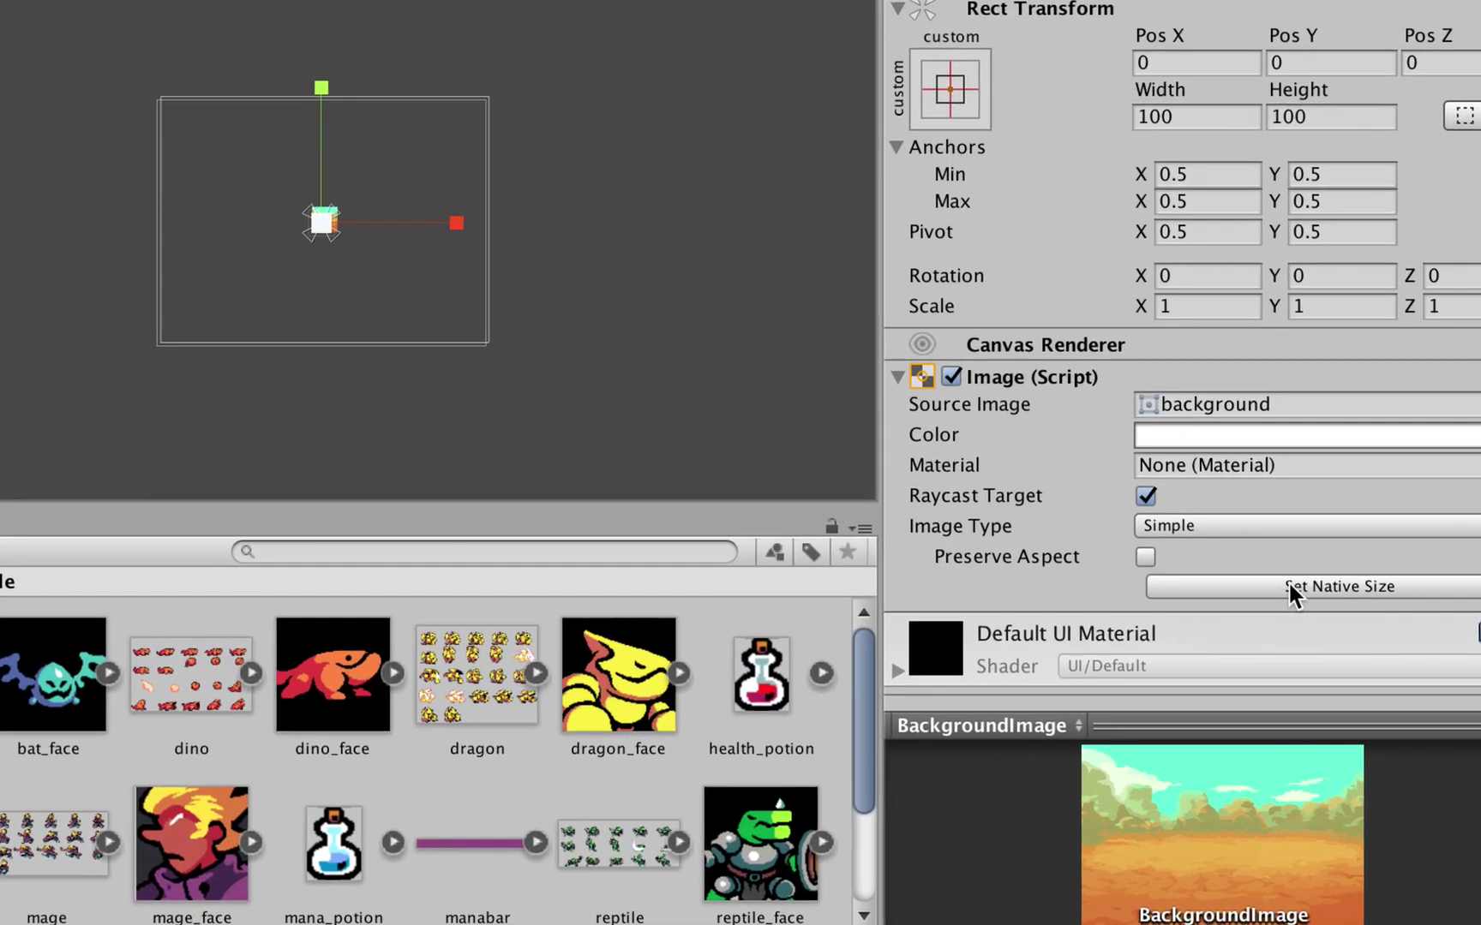
pyautogui.click(1326, 578)
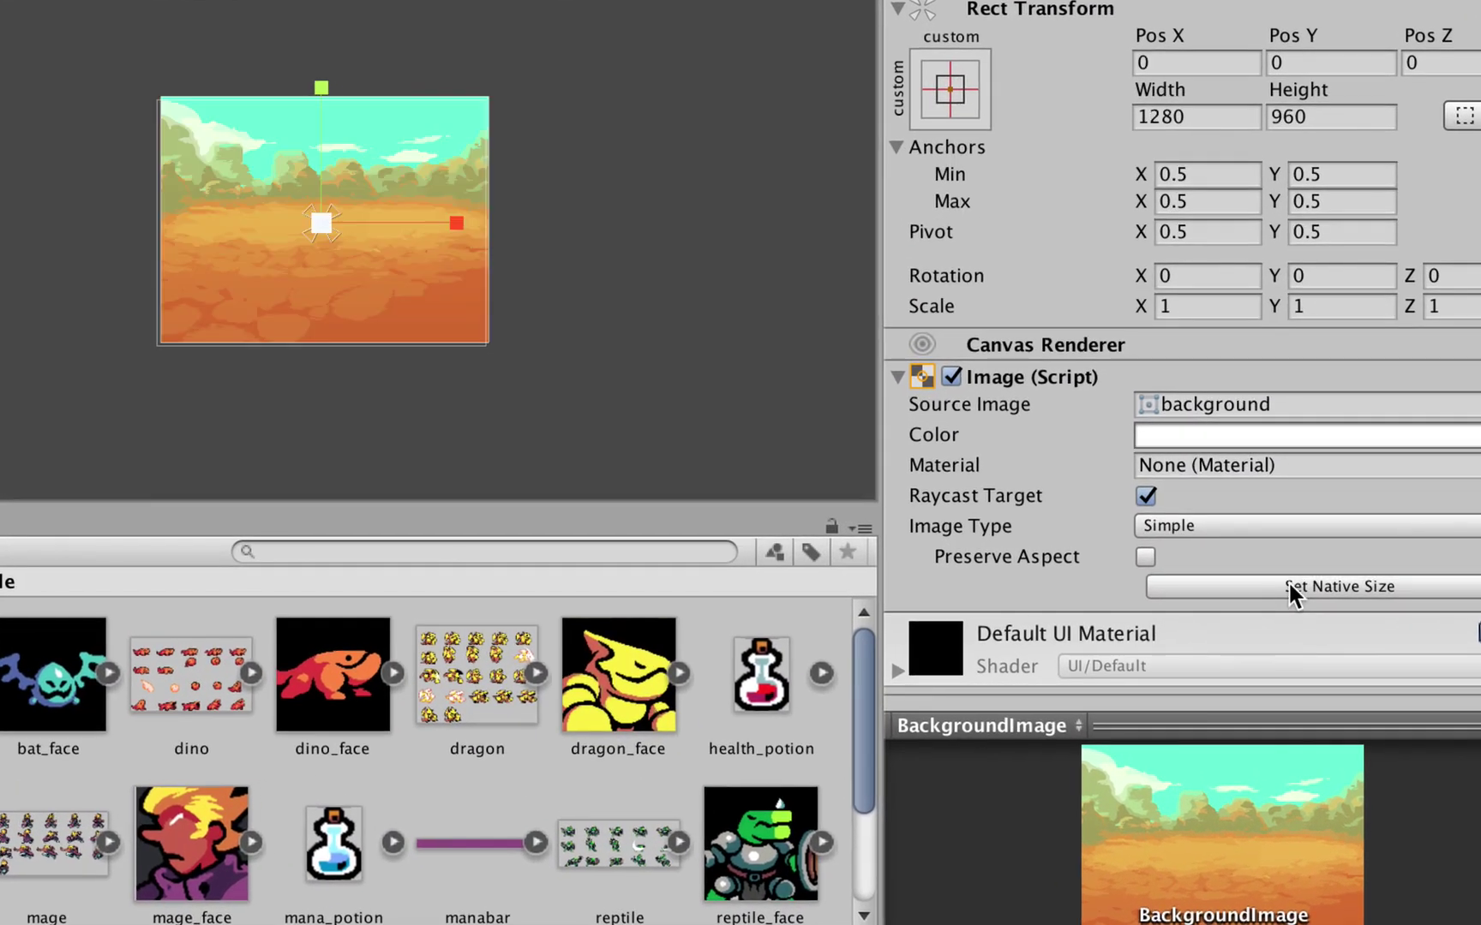
# - Check the background in the Game view and review the settings of BackgroundCanvas, Main Camera and BackgroundImage
pyautogui.click(418, 99)
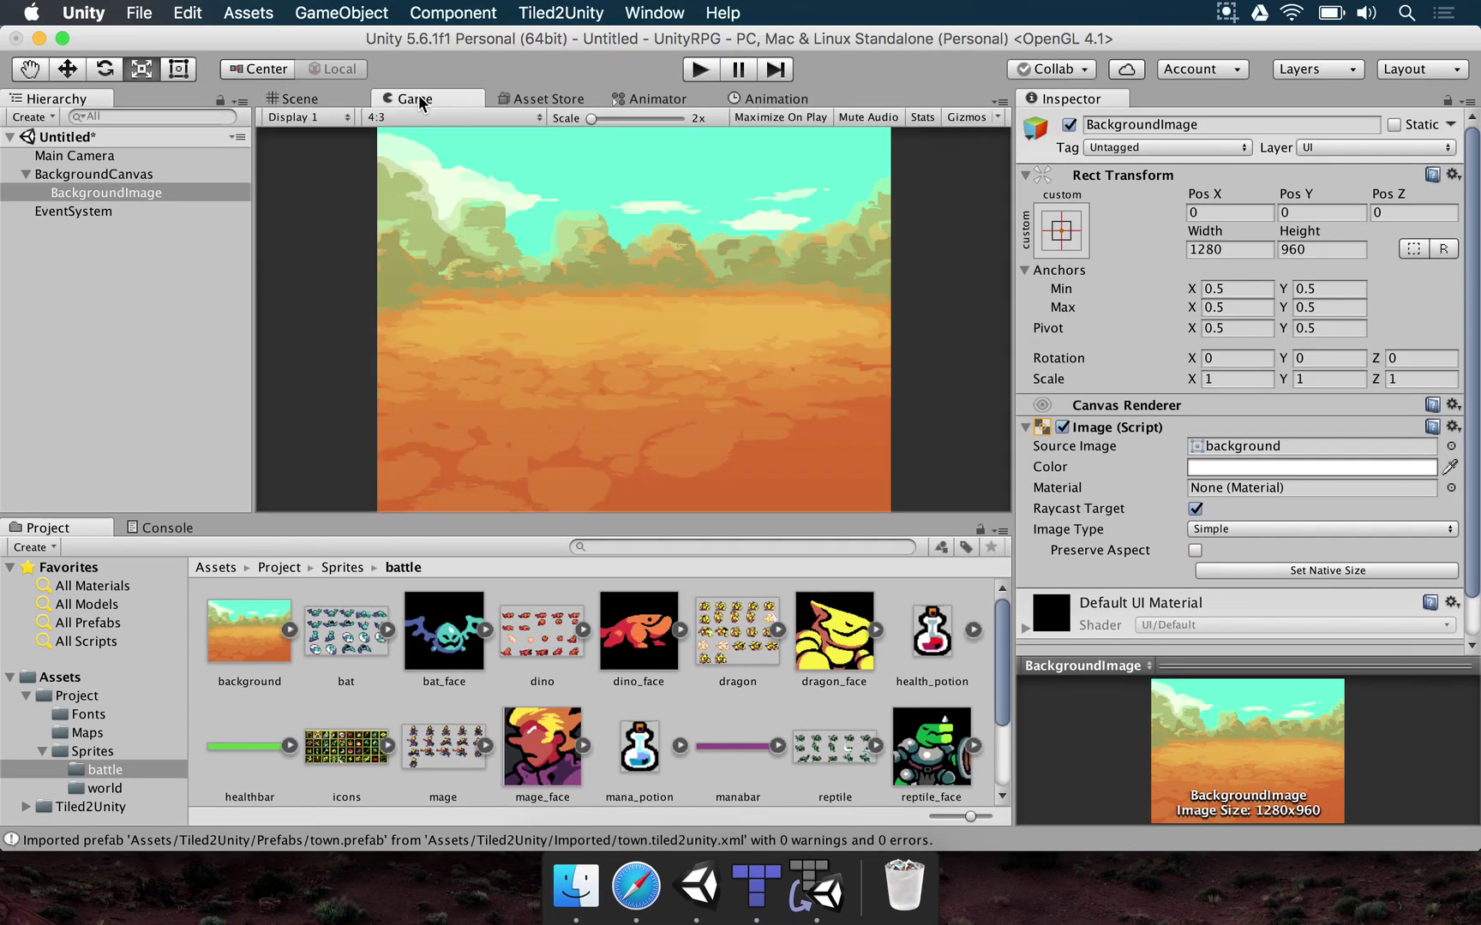
pyautogui.click(314, 99)
pyautogui.click(94, 174)
pyautogui.click(106, 192)
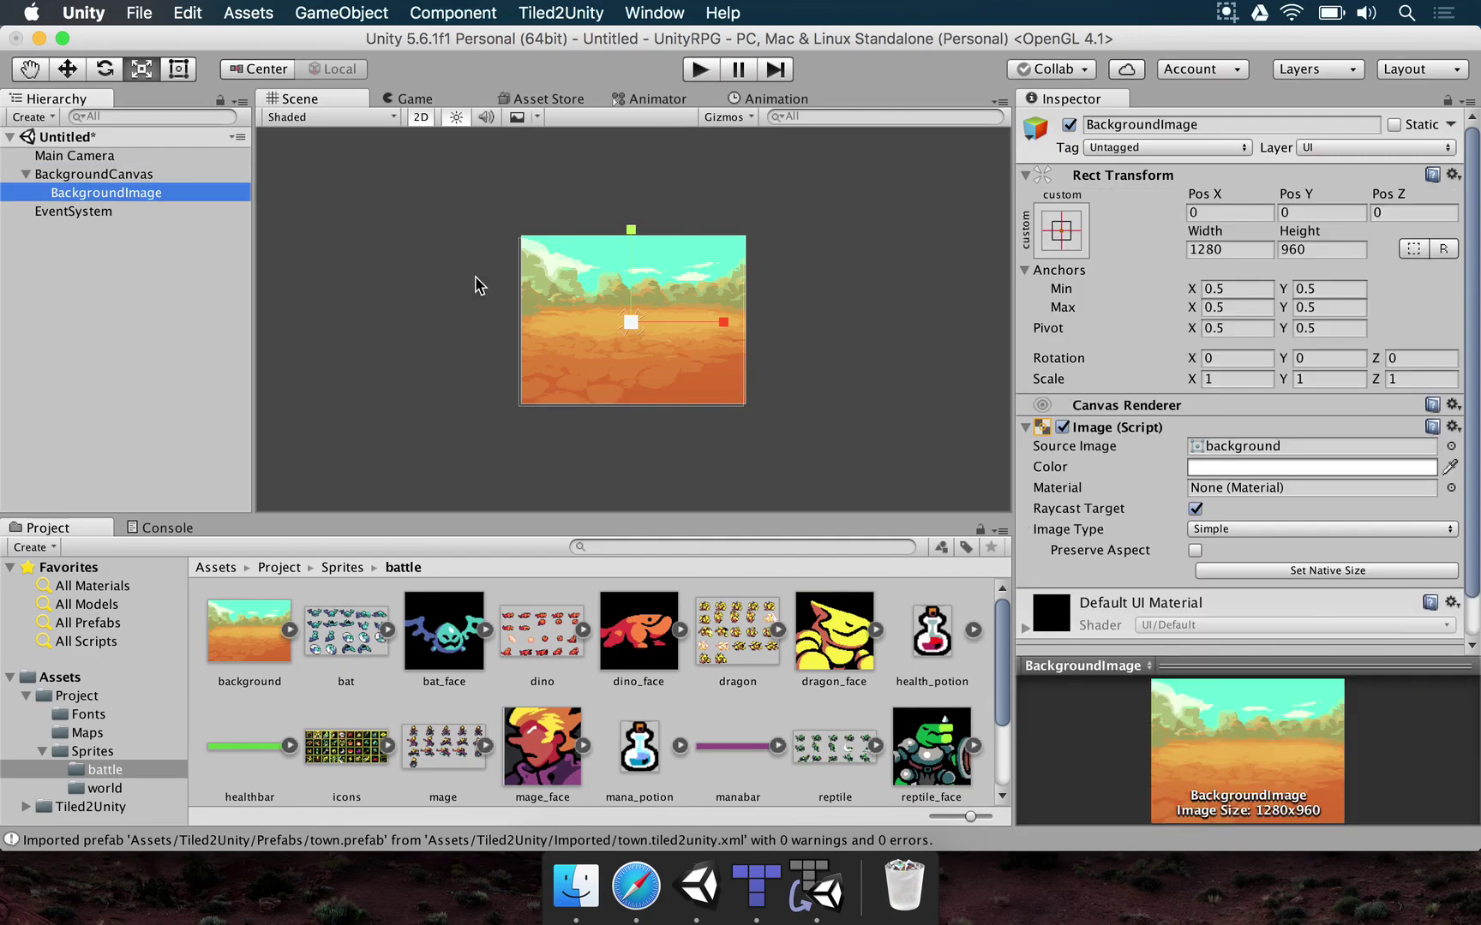
pyautogui.scroll(5, 513, 281)
pyautogui.click(109, 177)
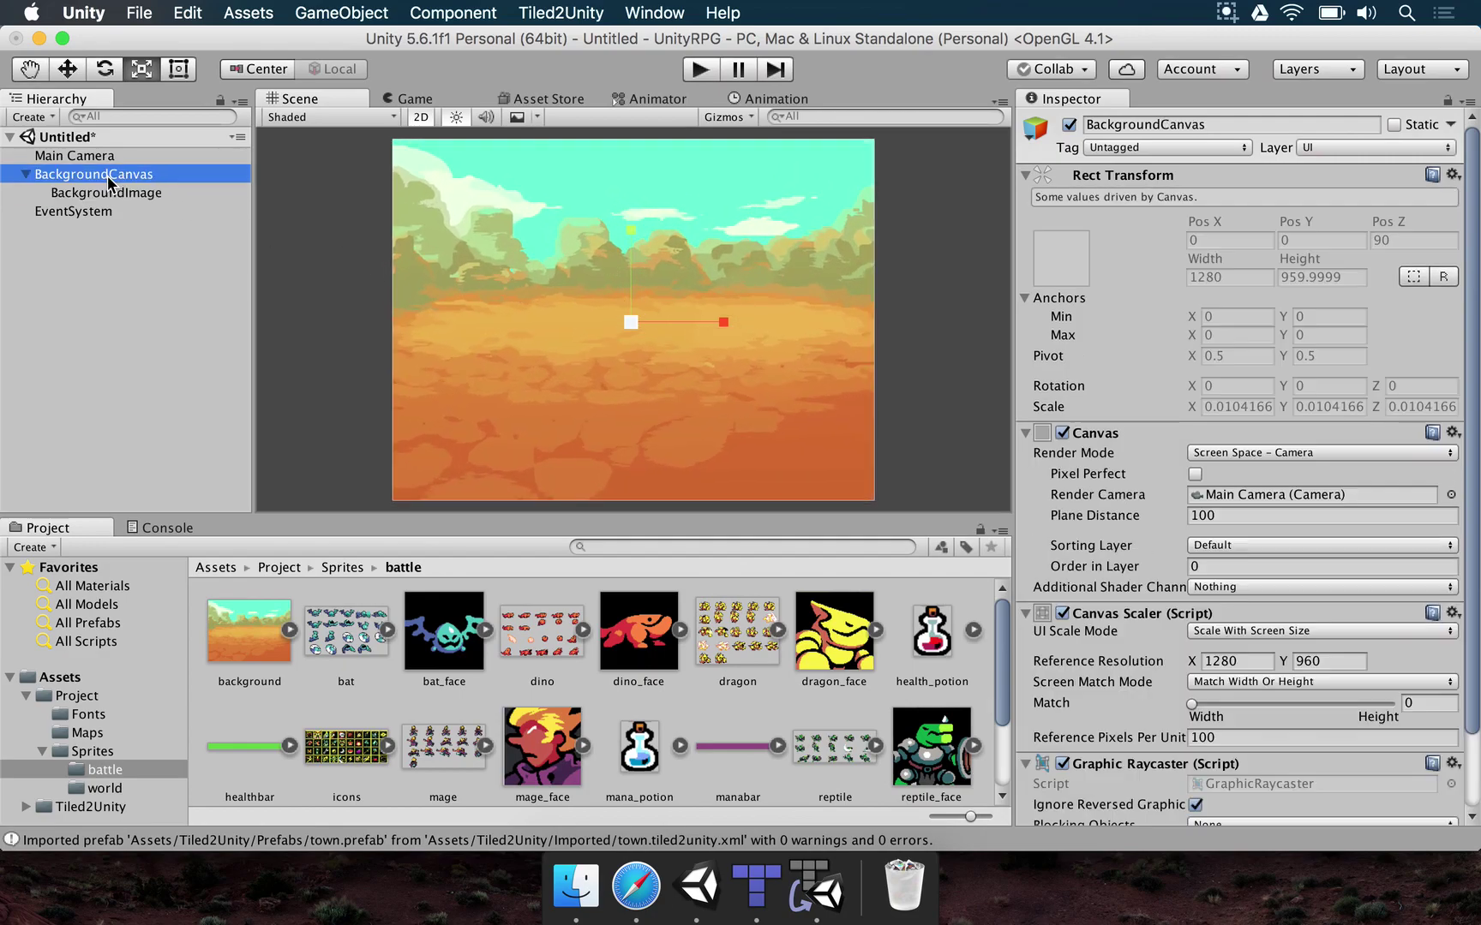
pyautogui.click(142, 161)
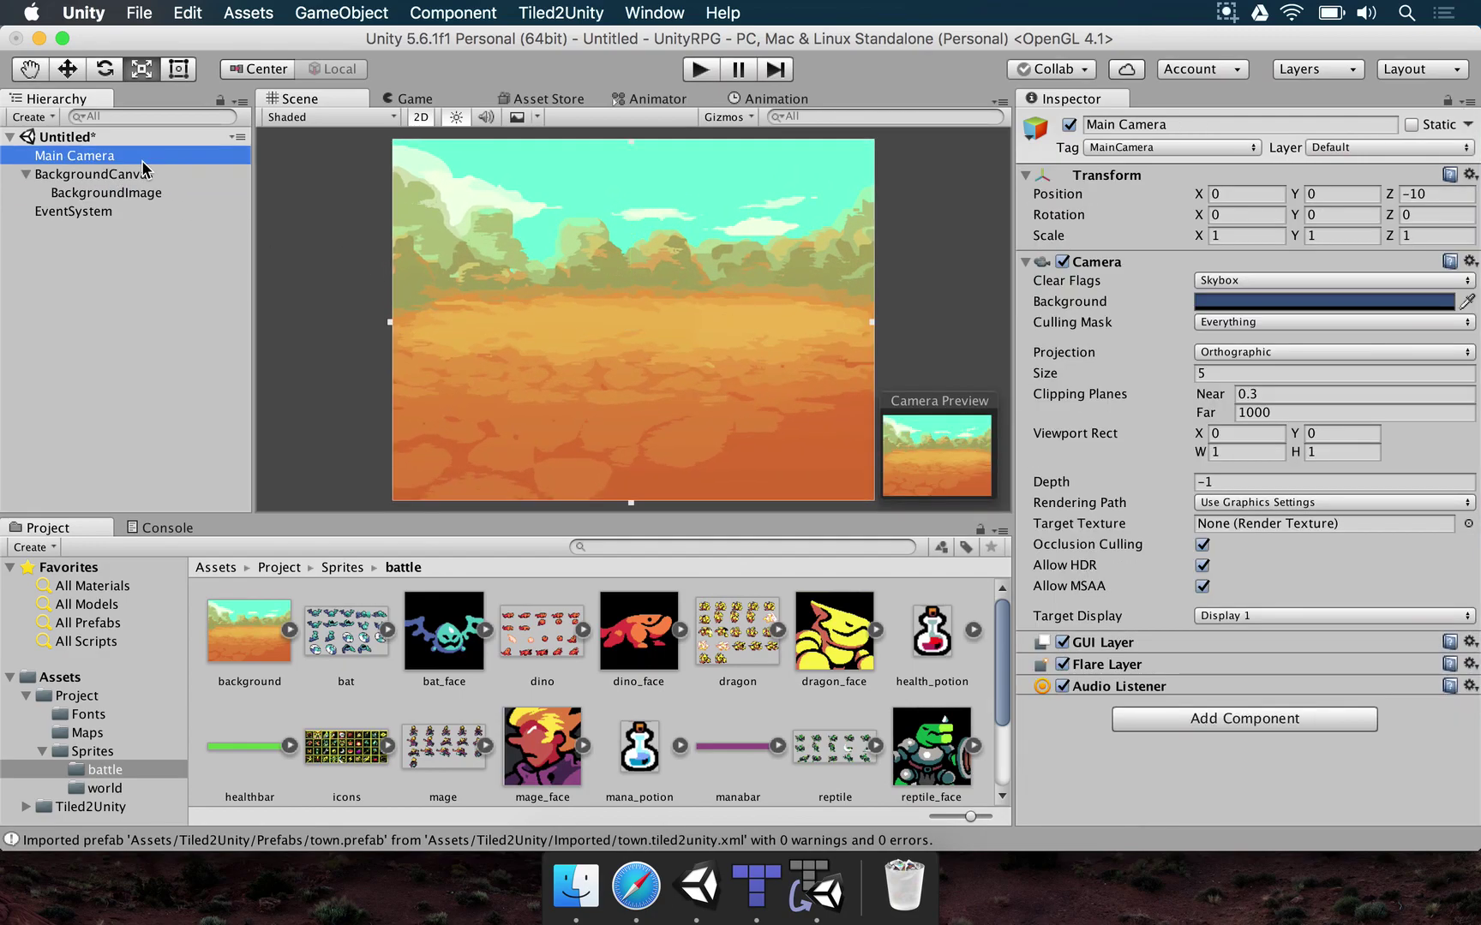
pyautogui.click(146, 192)
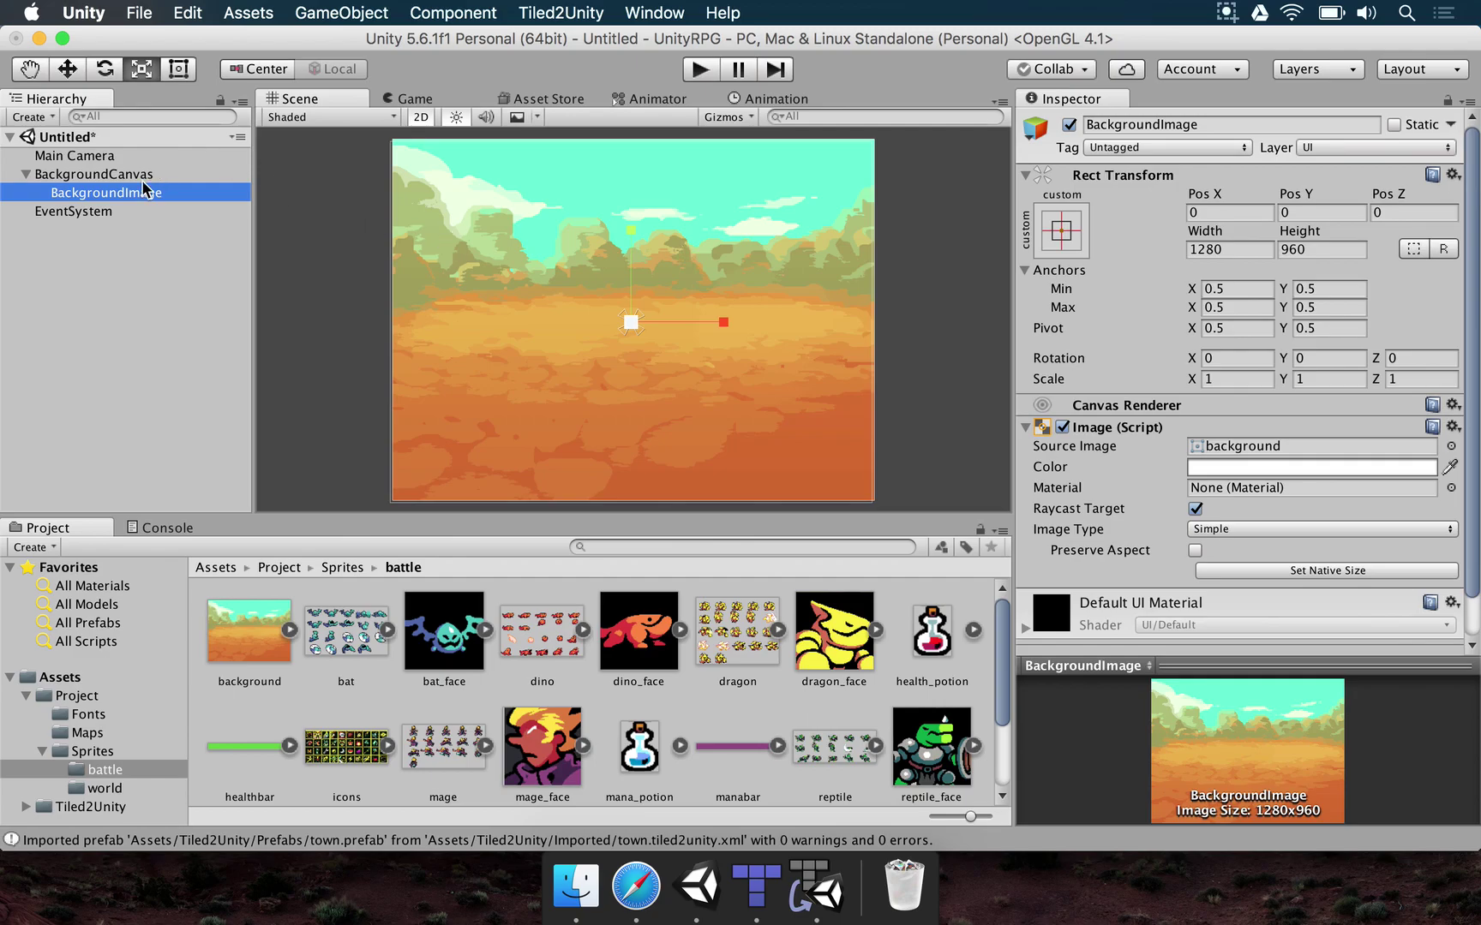
# - Collapse BackgroundCanvas and create a new top-level UI canvas named HUDCanvas
pyautogui.click(24, 175)
pyautogui.rightClick(69, 267)
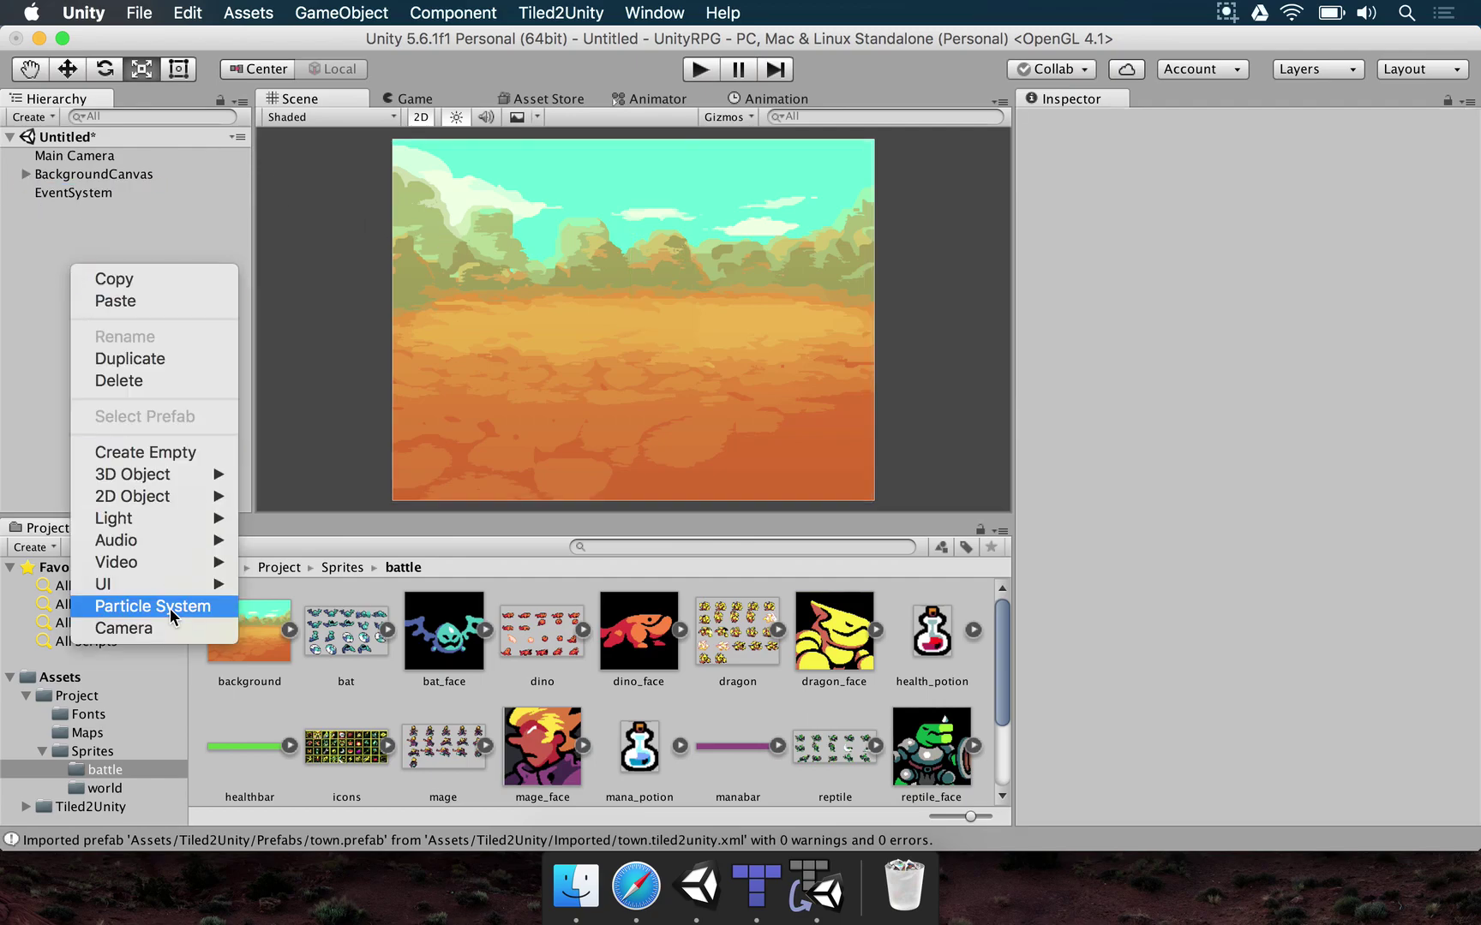
pyautogui.moveTo(173, 586)
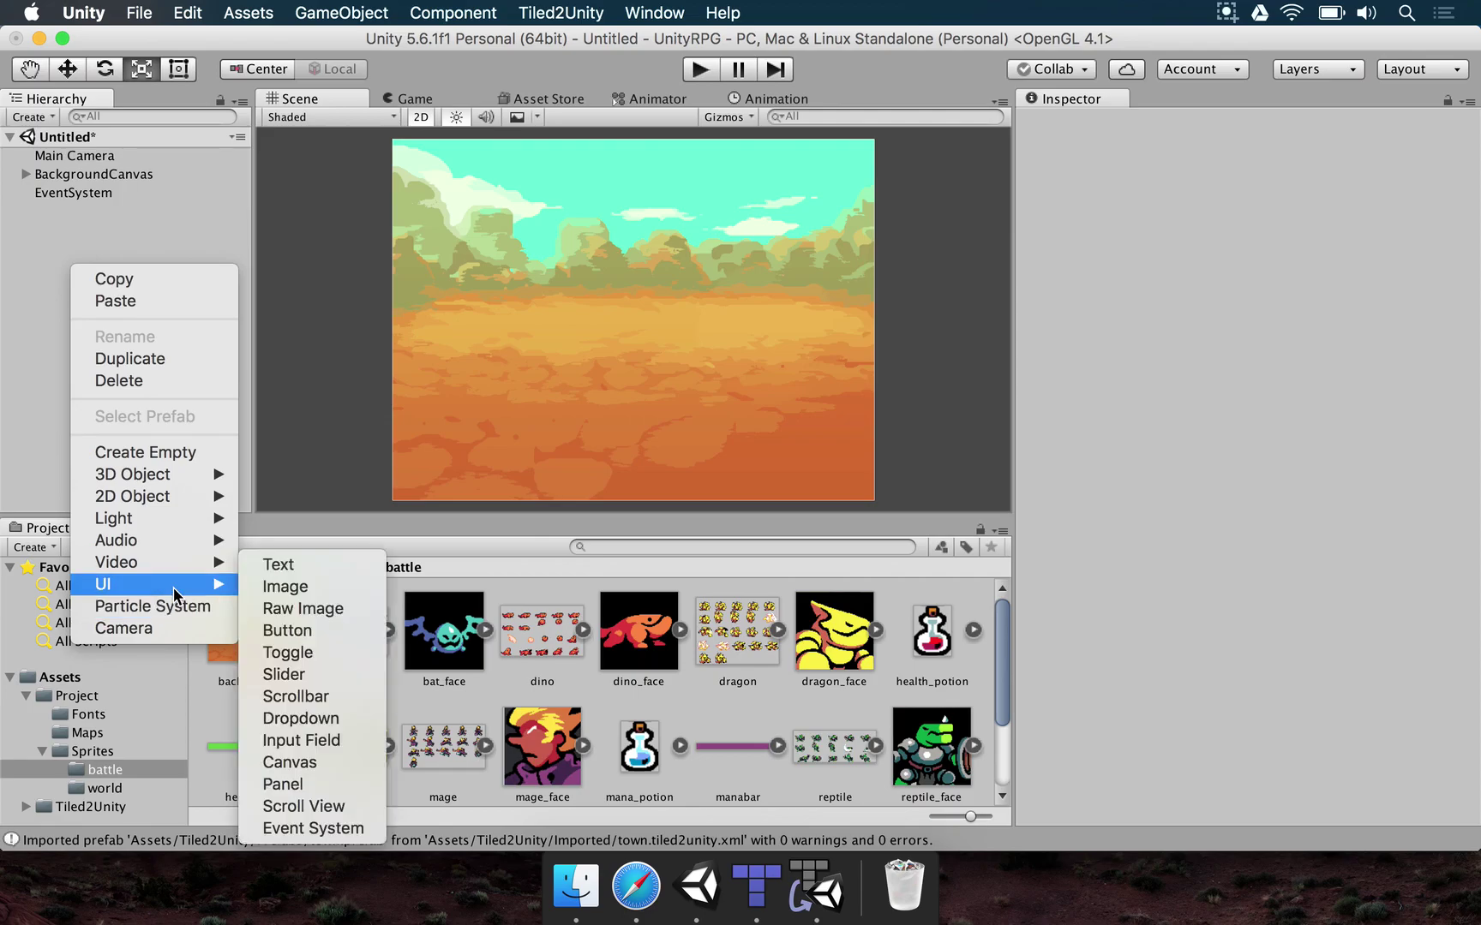
pyautogui.click(323, 766)
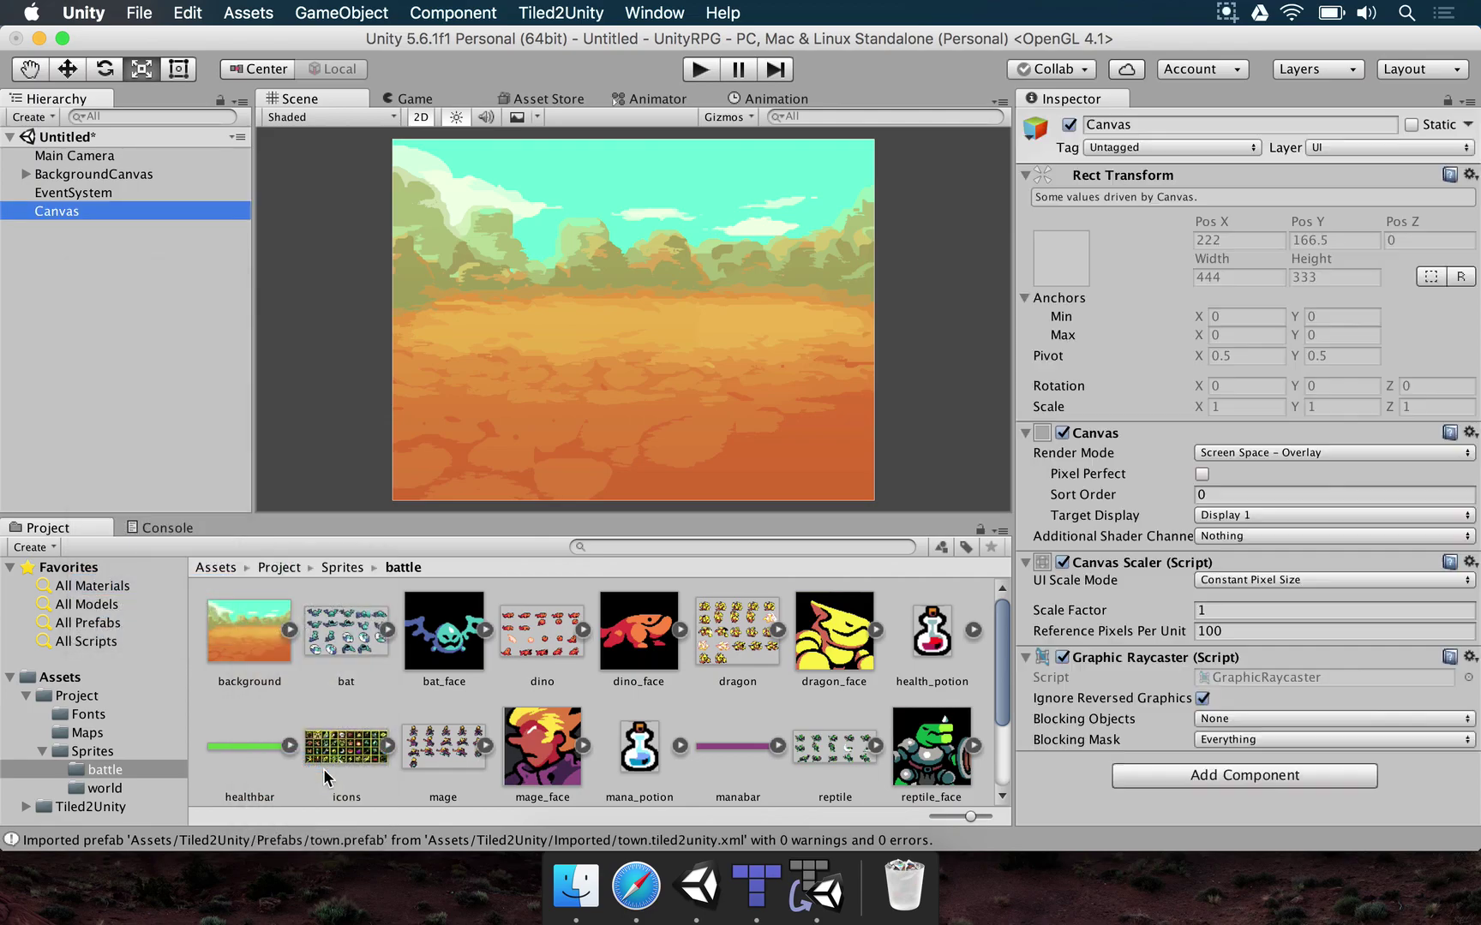
pyautogui.click(78, 218)
pyautogui.write('HUDCanvas')
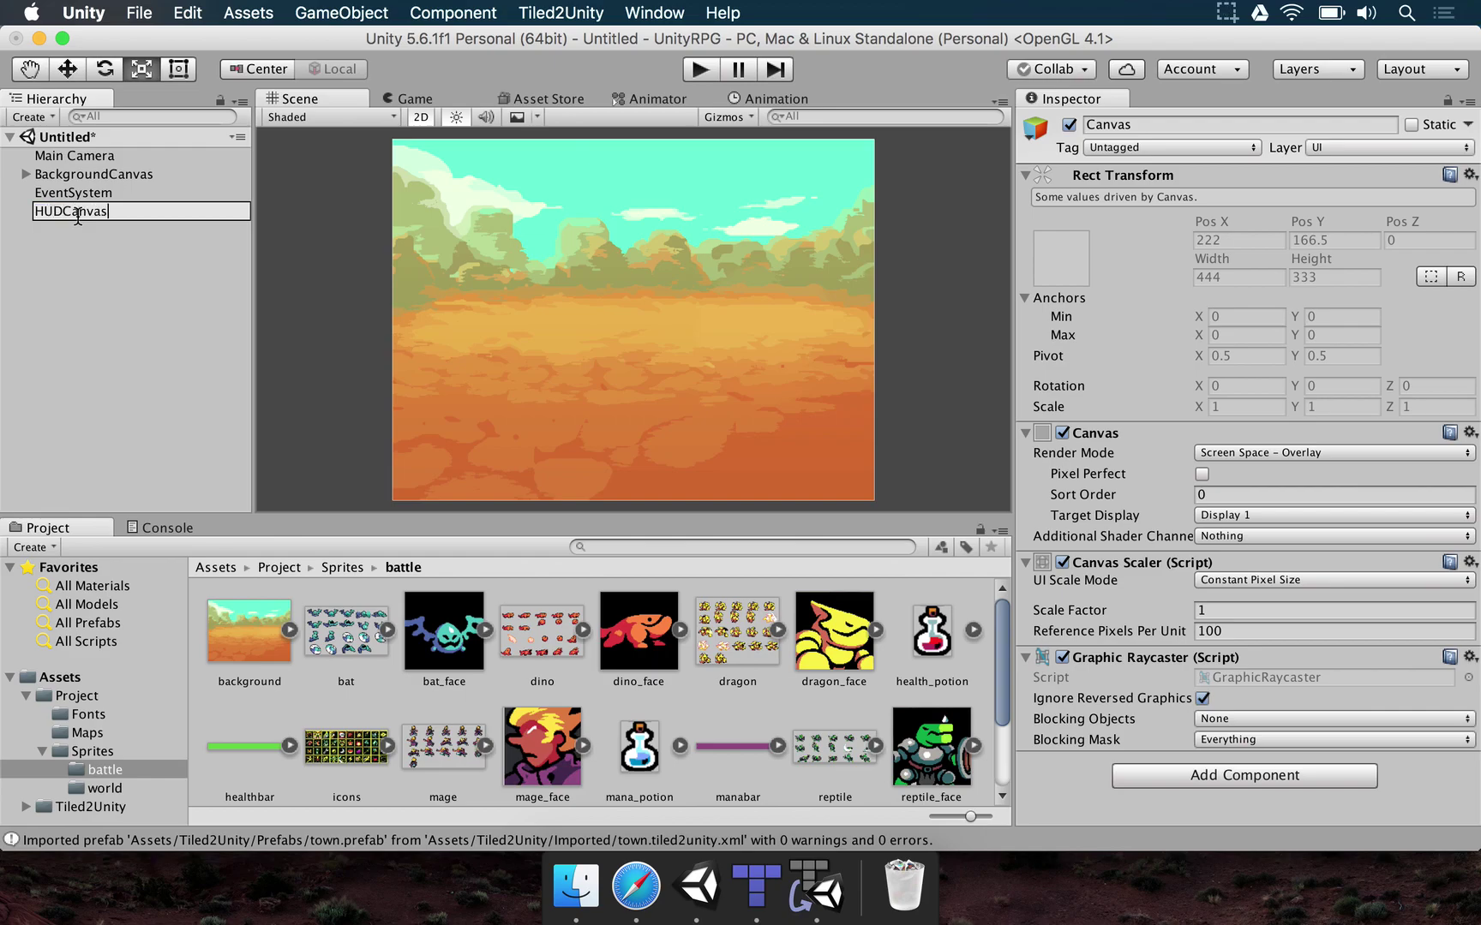
pyautogui.press('Return')
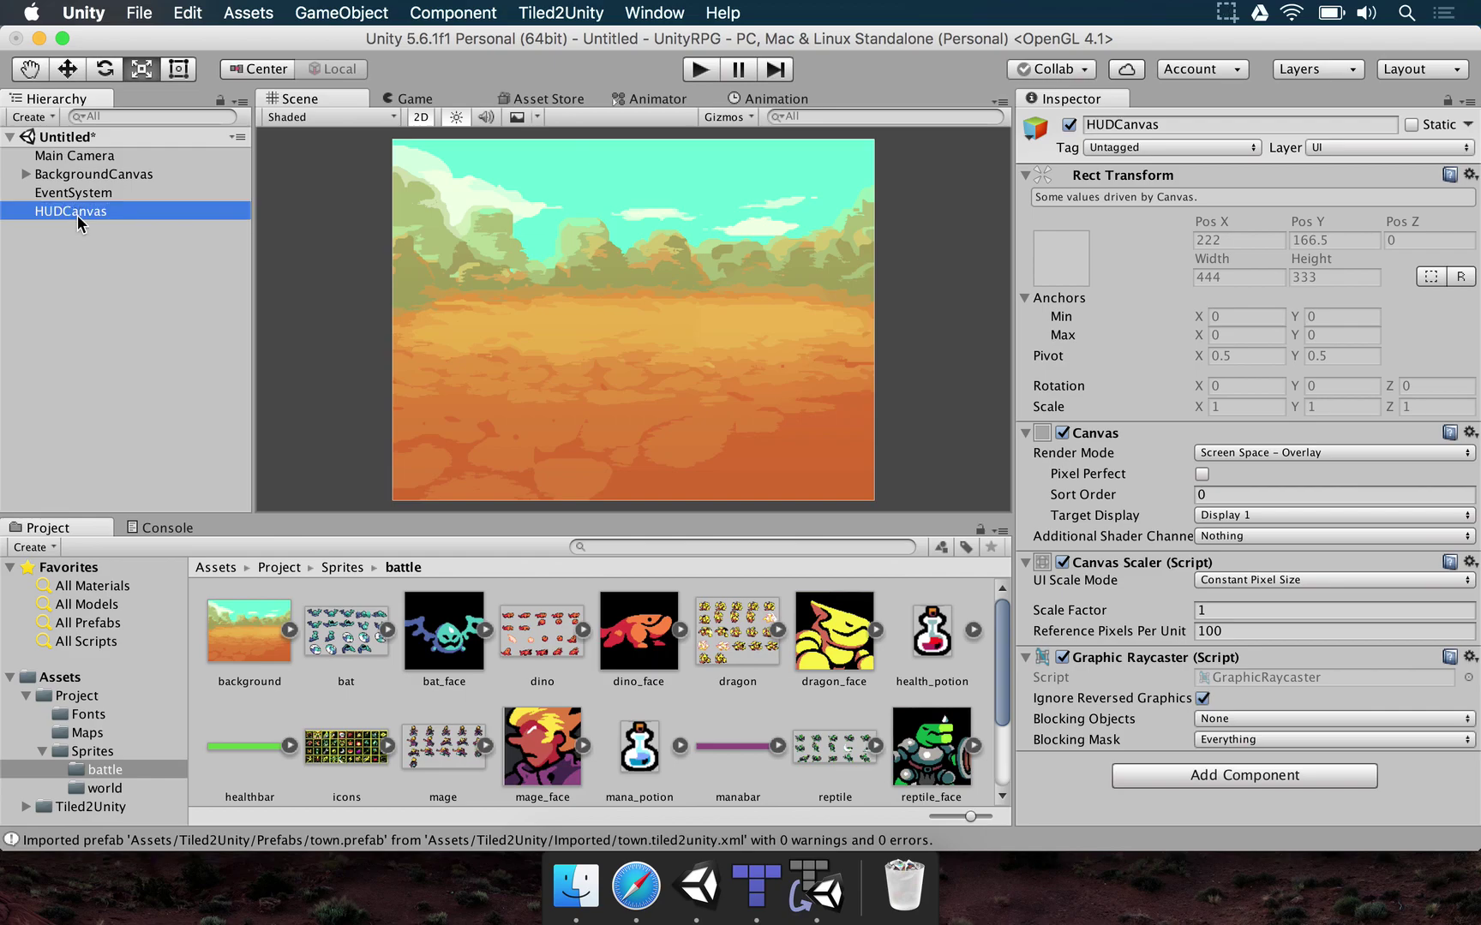
# - Reorder HUDCanvas in the hierarchy so it sits between BackgroundCanvas and EventSystem
pyautogui.press('q')
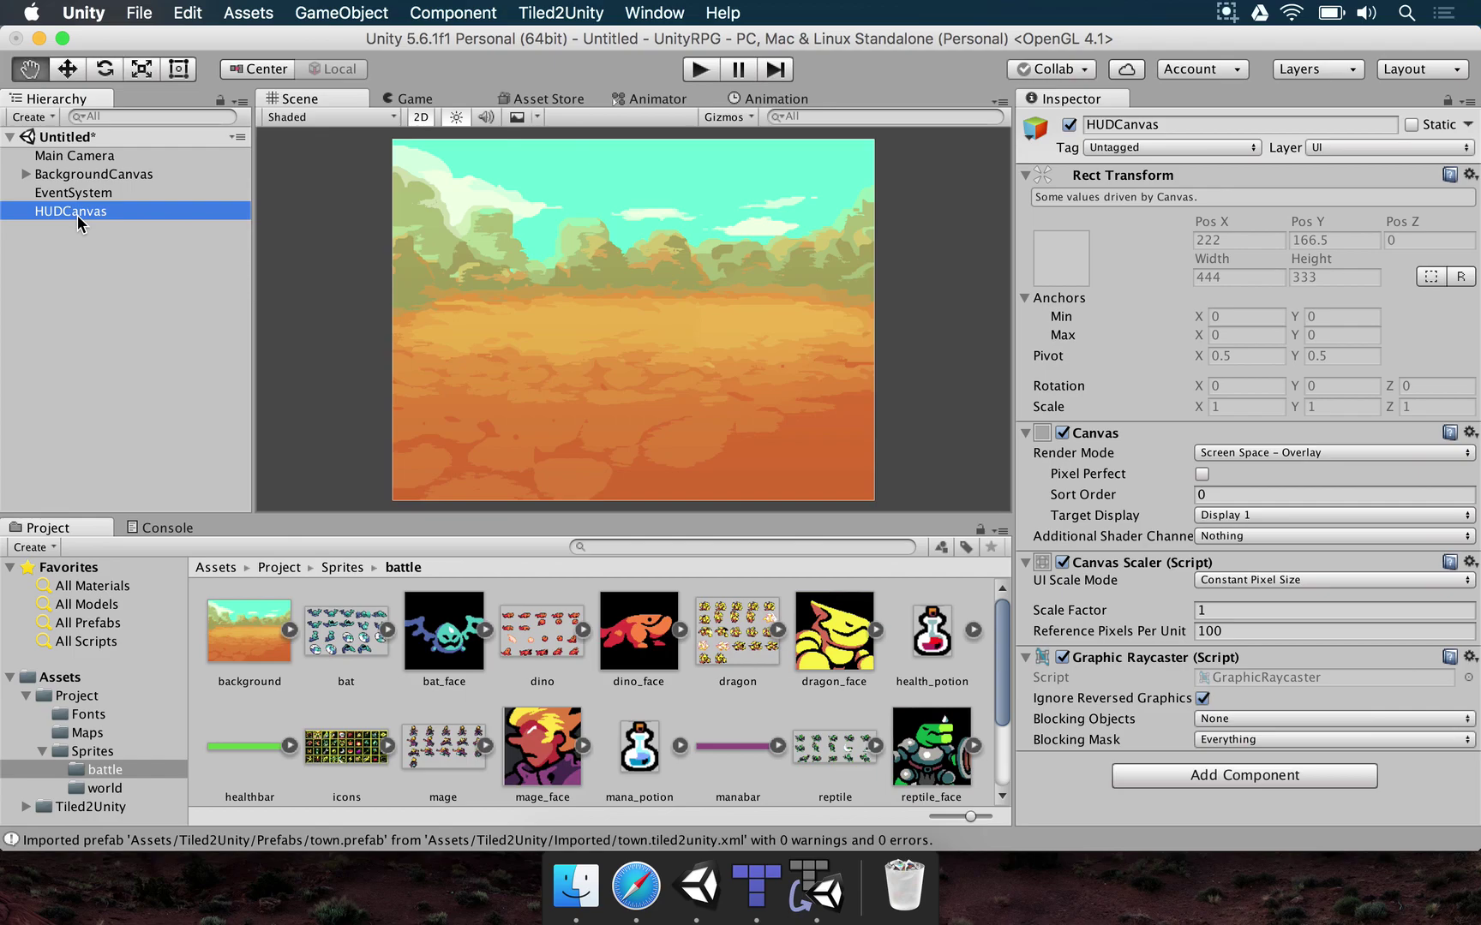
pyautogui.press('r')
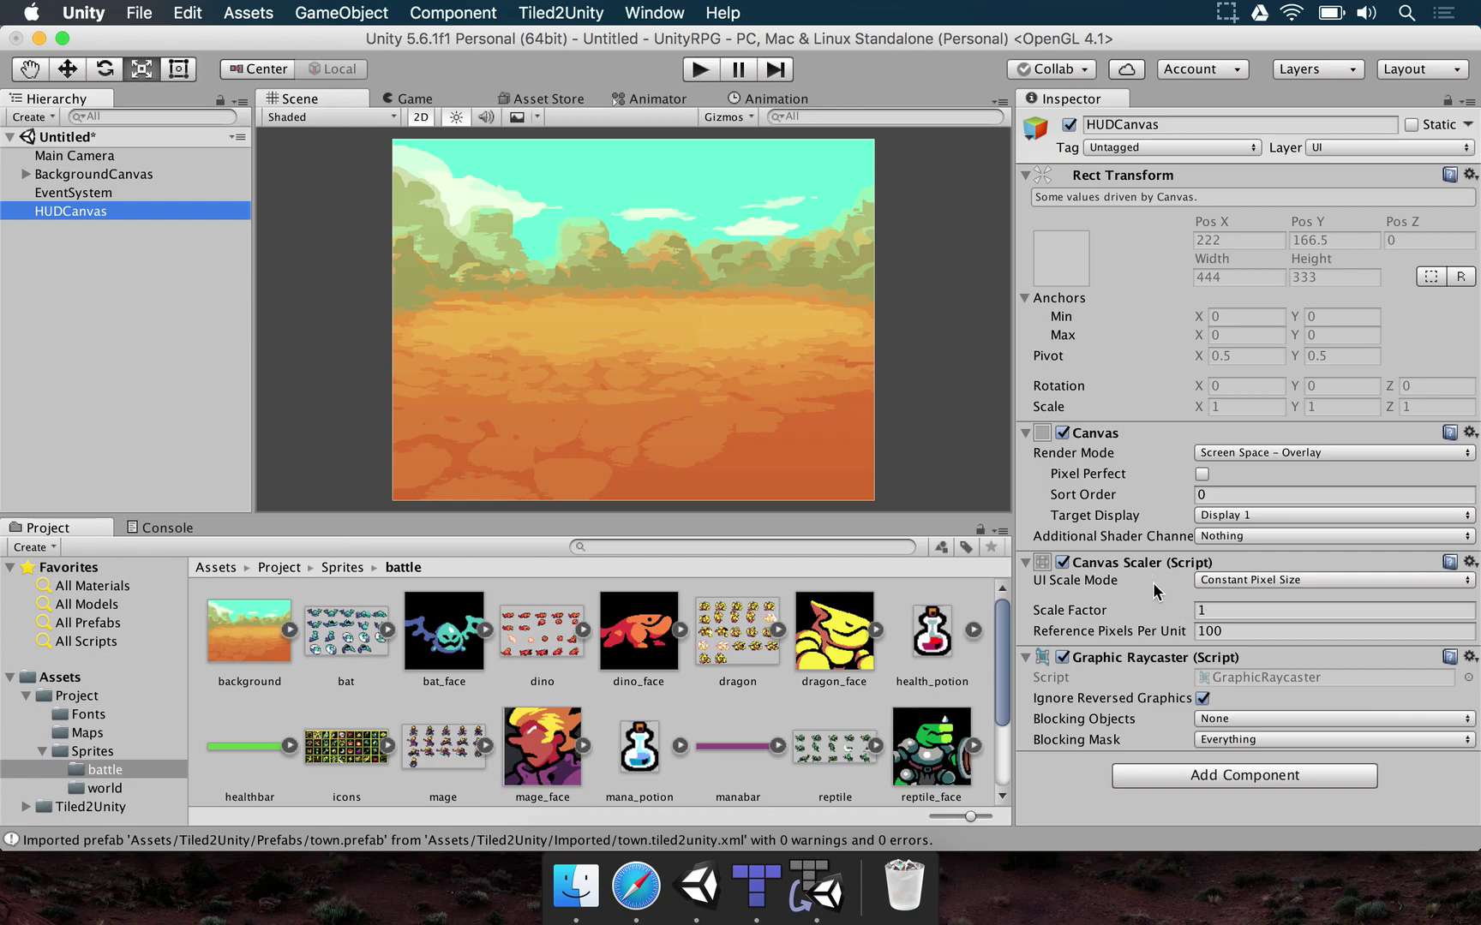
pyautogui.moveTo(75, 215); pyautogui.dragTo(91, 185)
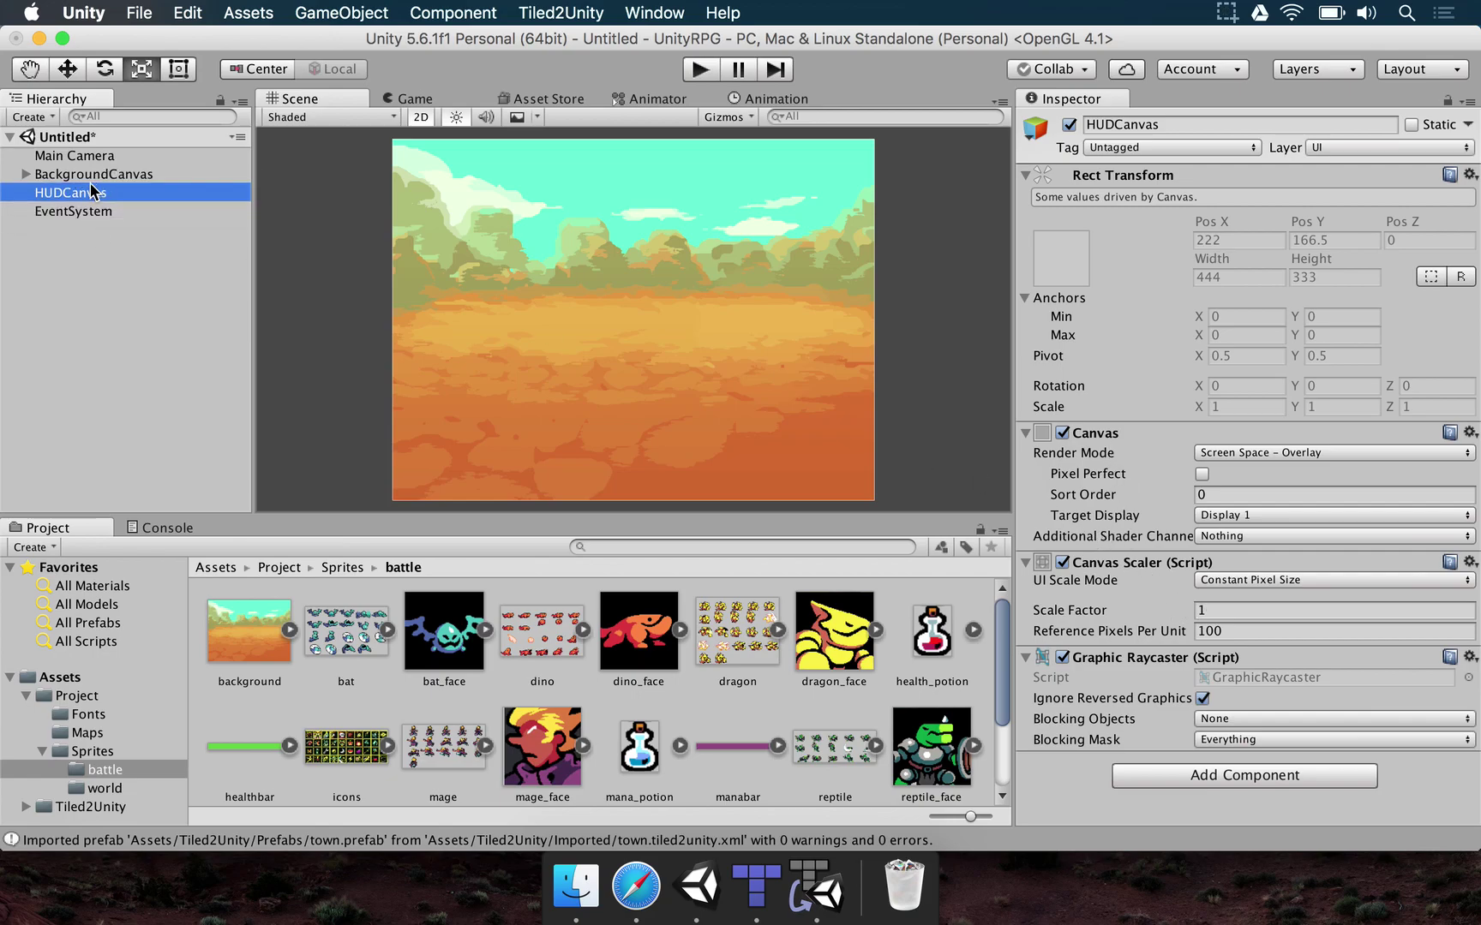
# - Set HUDCanvas's render mode to Screen Space - Camera with Main Camera as its render camera
pyautogui.click(1217, 453)
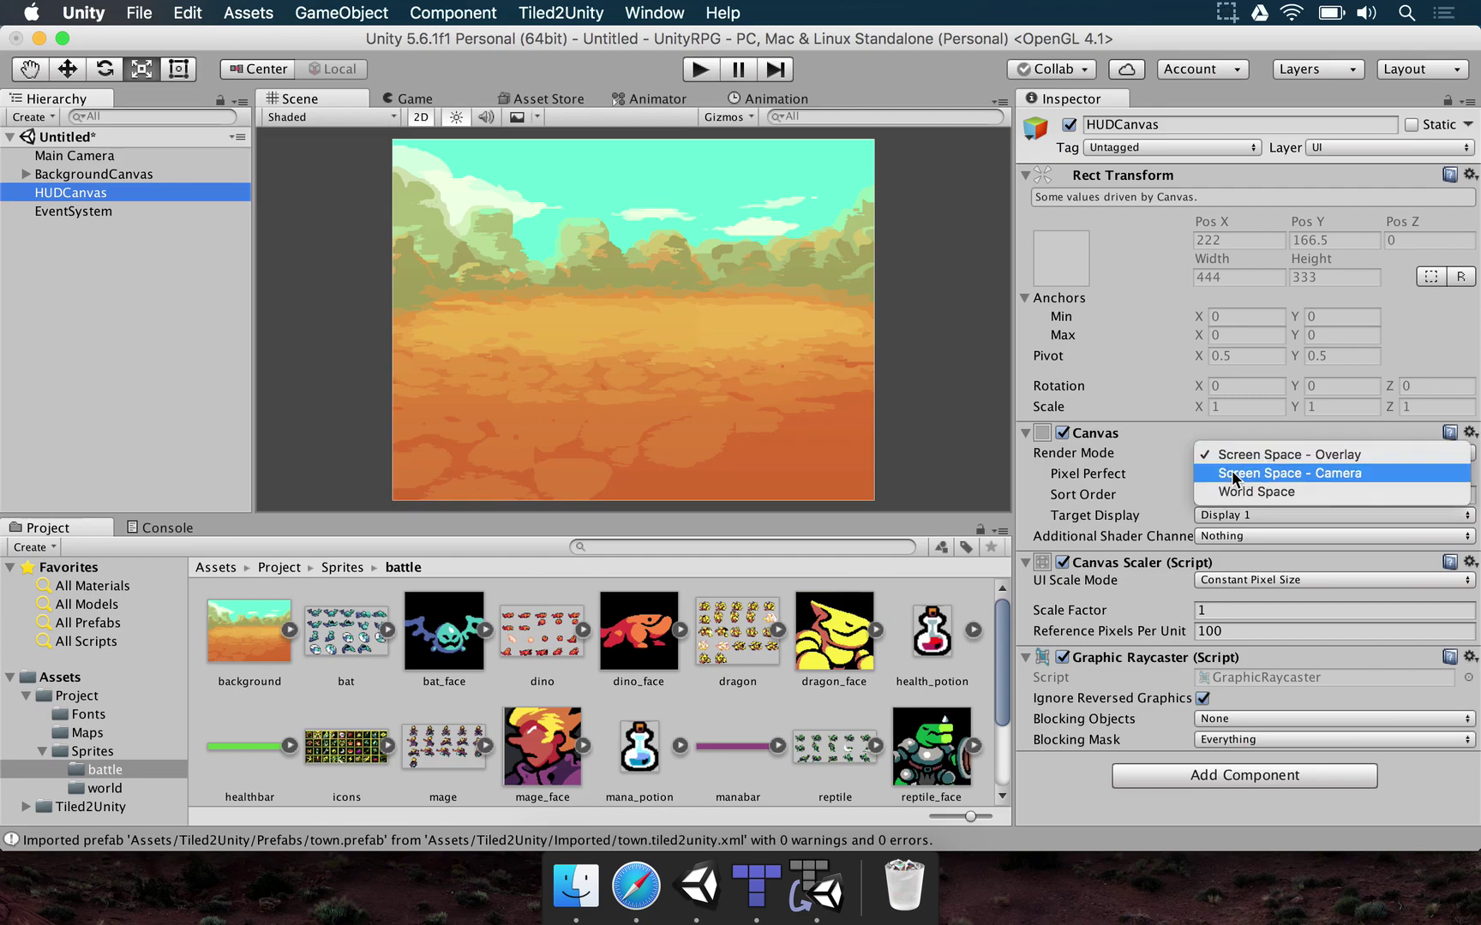
pyautogui.click(1234, 474)
pyautogui.moveTo(75, 156); pyautogui.dragTo(1240, 502)
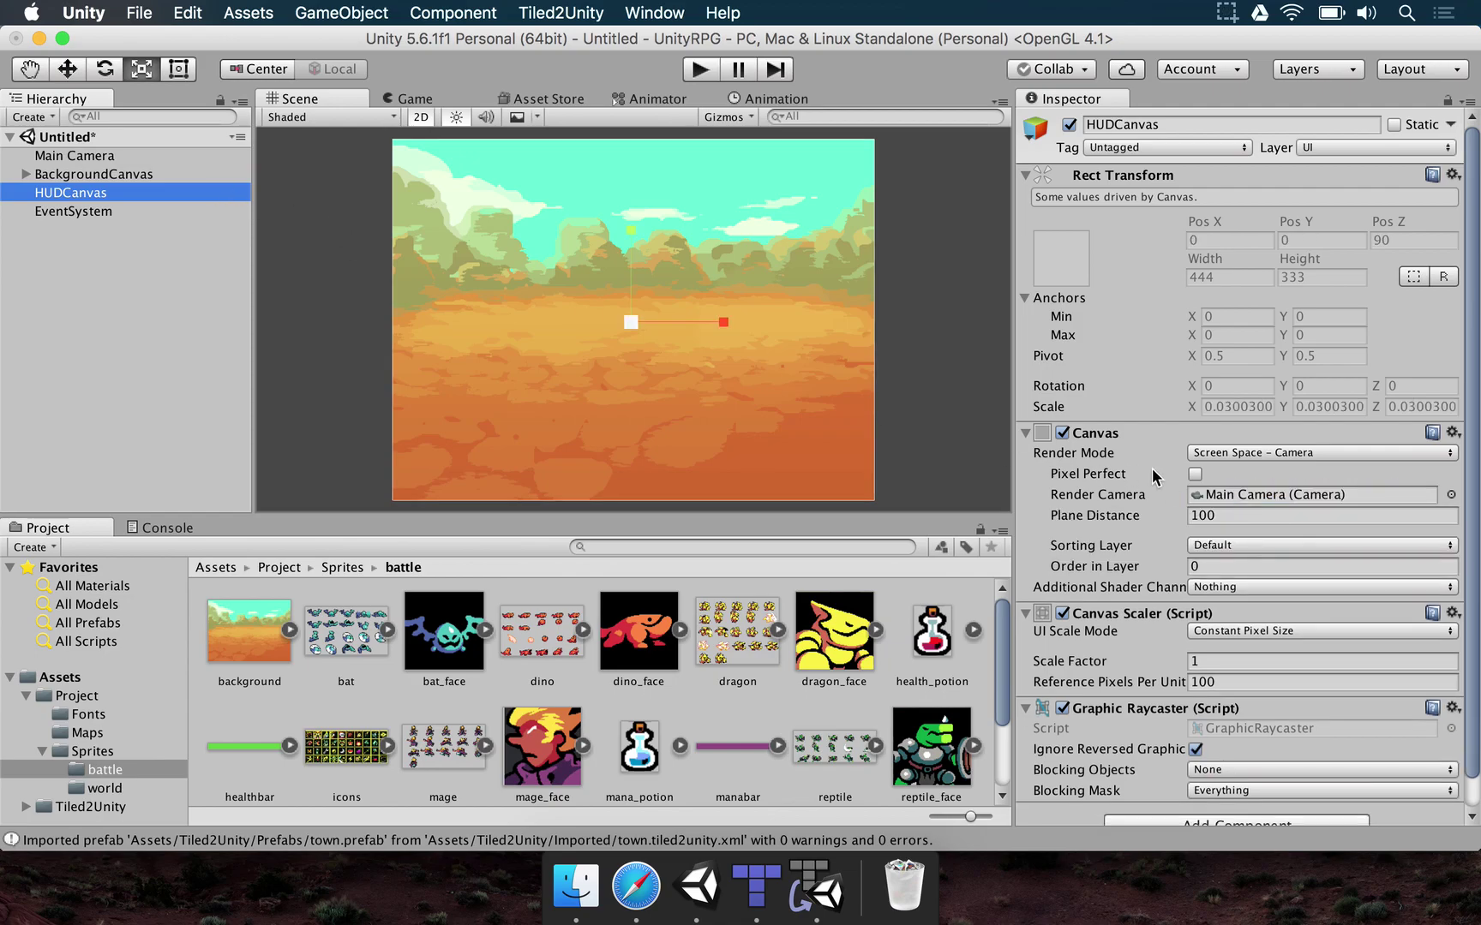
# - Set HUDCanvas's UI scale mode to Scale With Screen Size with a reference resolution of 1280 by 960
pyautogui.click(1253, 632)
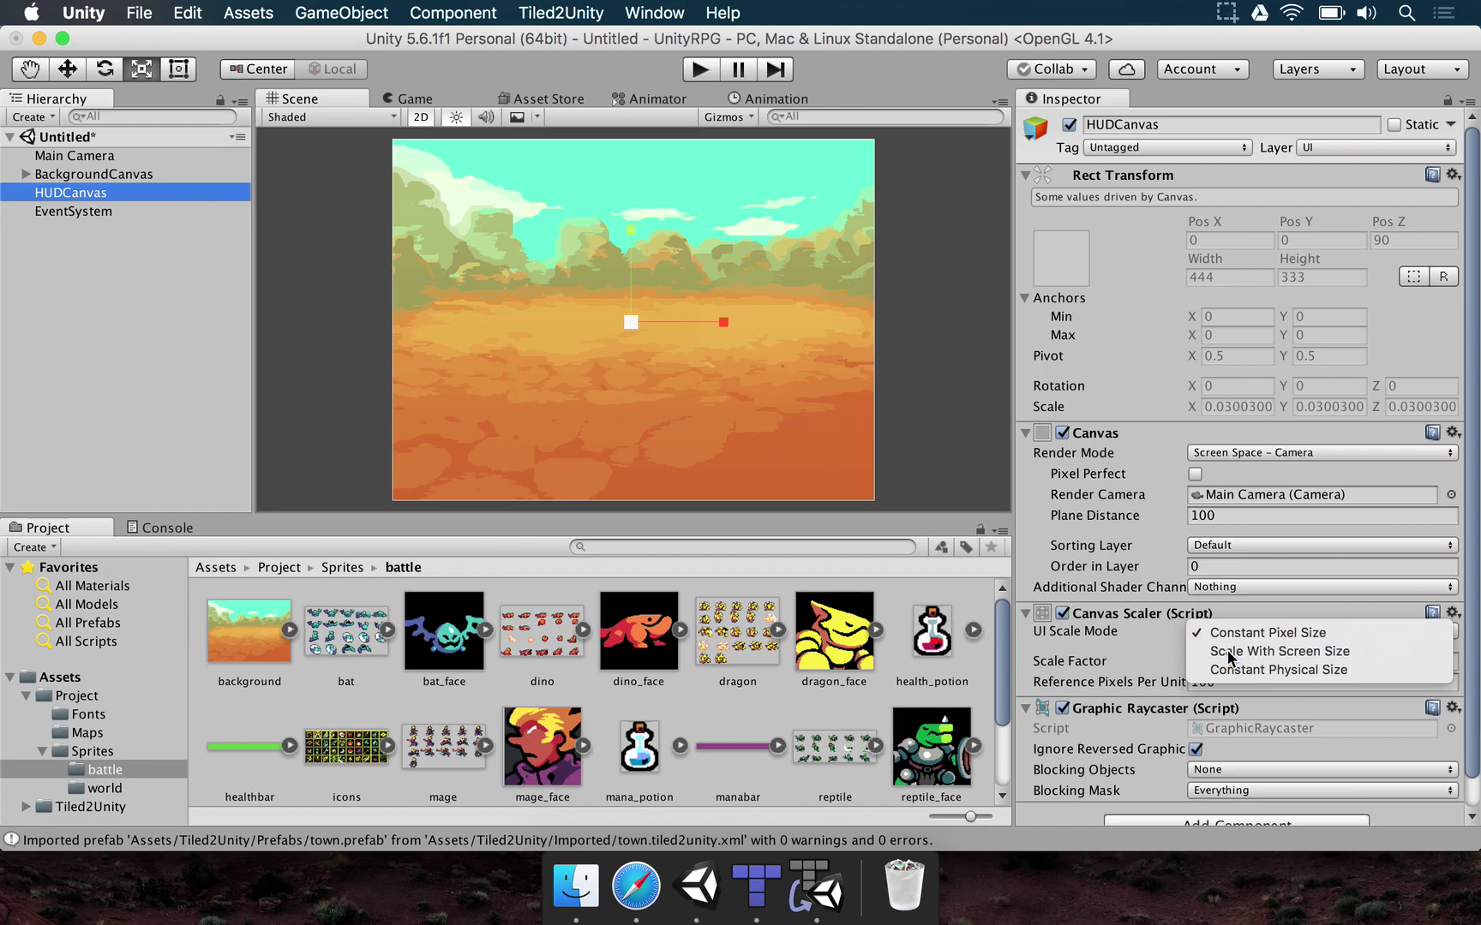
pyautogui.click(1244, 653)
pyautogui.click(1241, 661)
pyautogui.write('1280')
pyautogui.press('Tab')
pyautogui.write('960')
pyautogui.press('Tab')
# - Add a UI Text object as a child of HUDCanvas
pyautogui.click(97, 196)
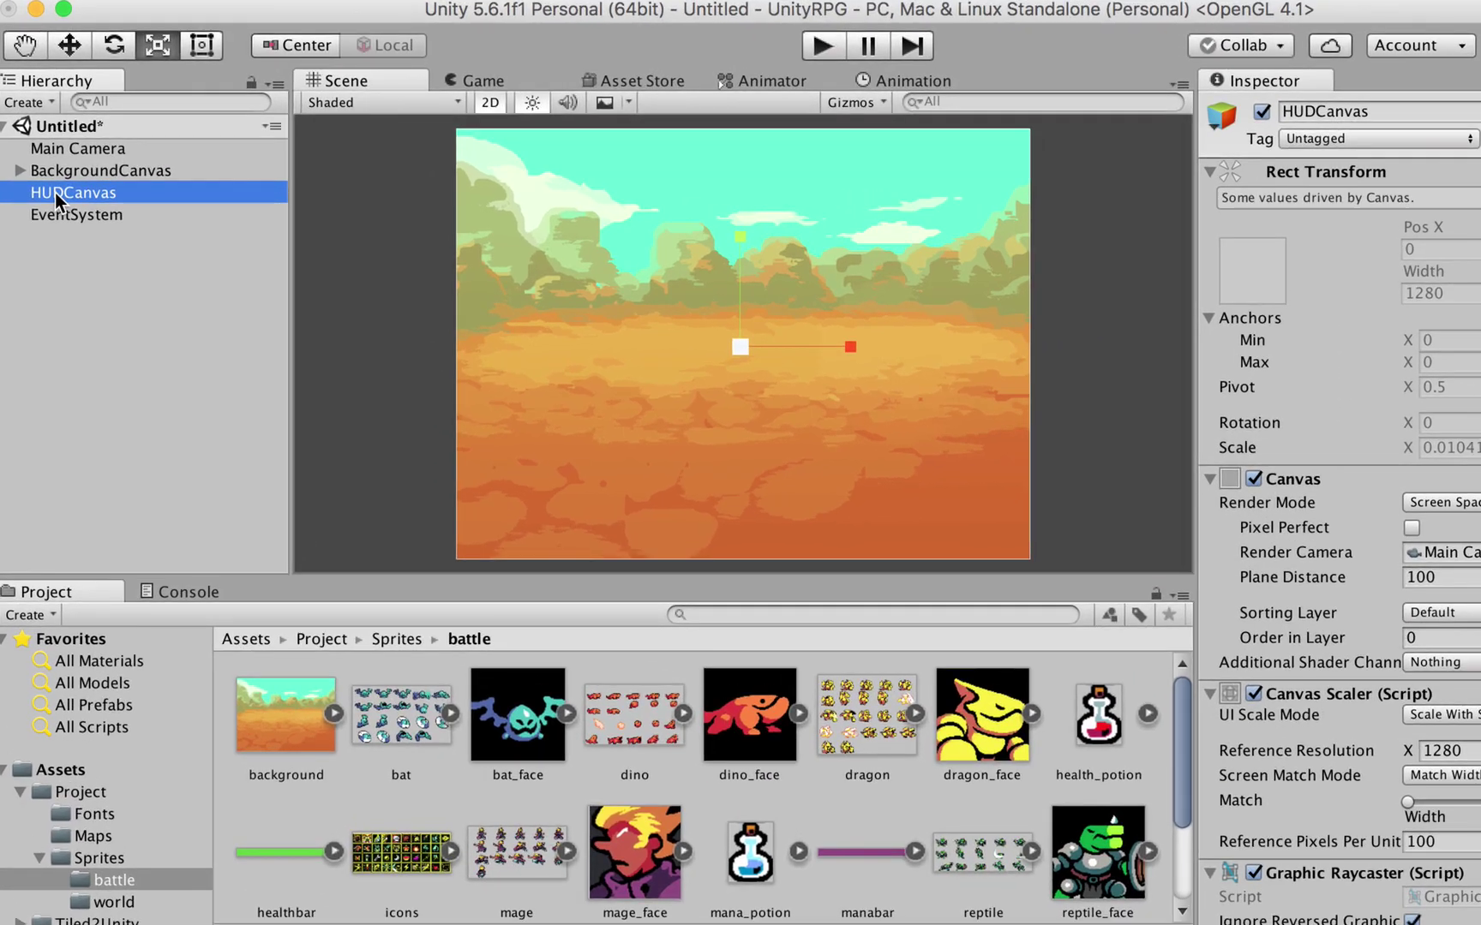
pyautogui.rightClick(58, 193)
pyautogui.moveTo(157, 569)
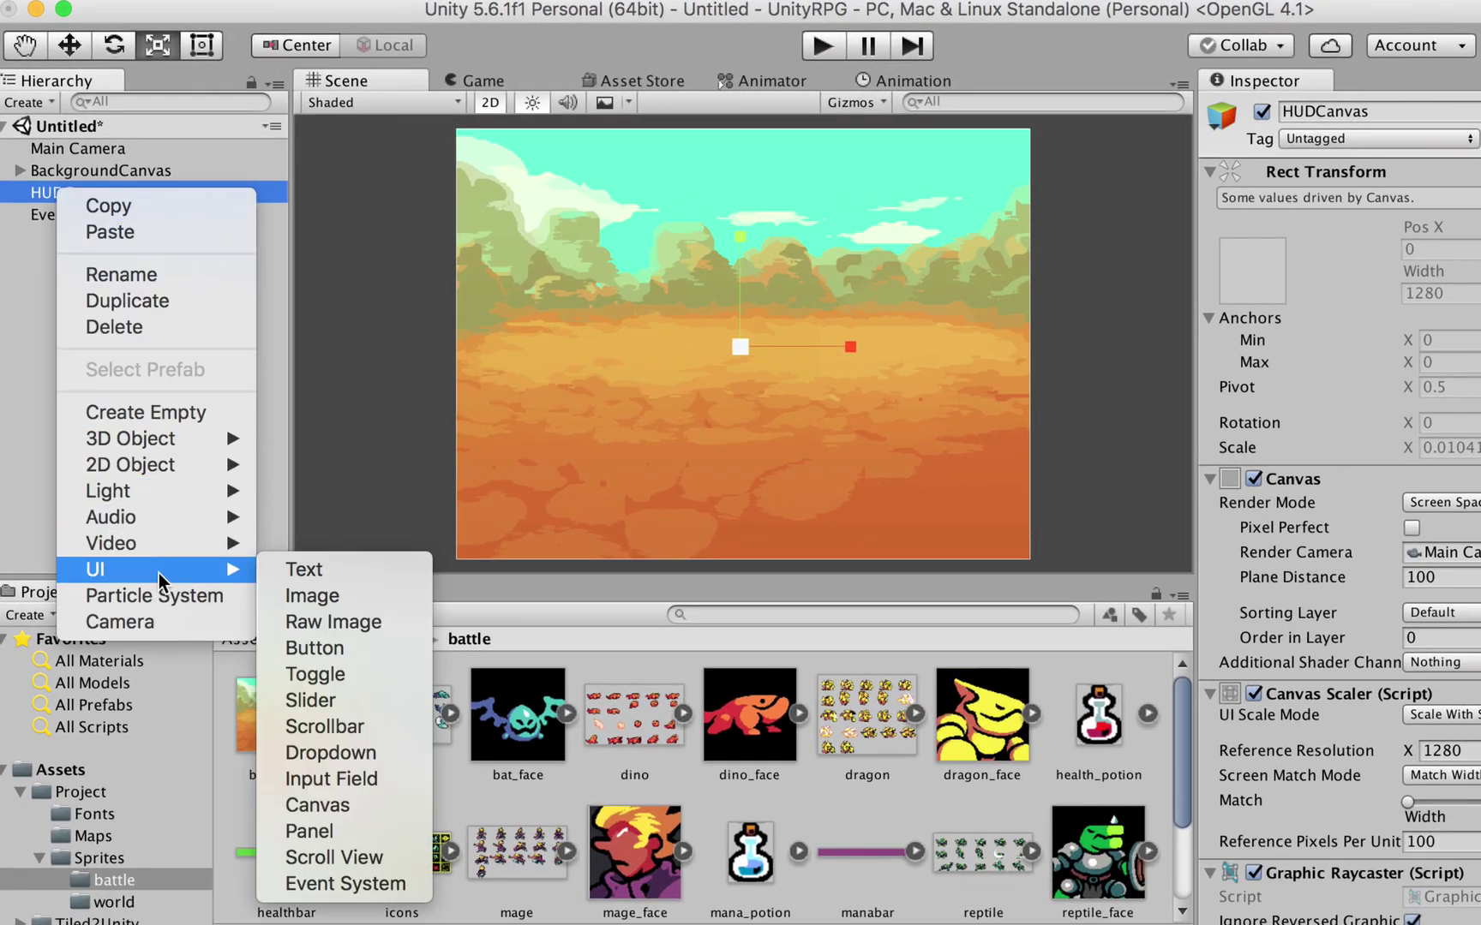
pyautogui.click(326, 572)
pyautogui.scroll(-2, 476, 351)
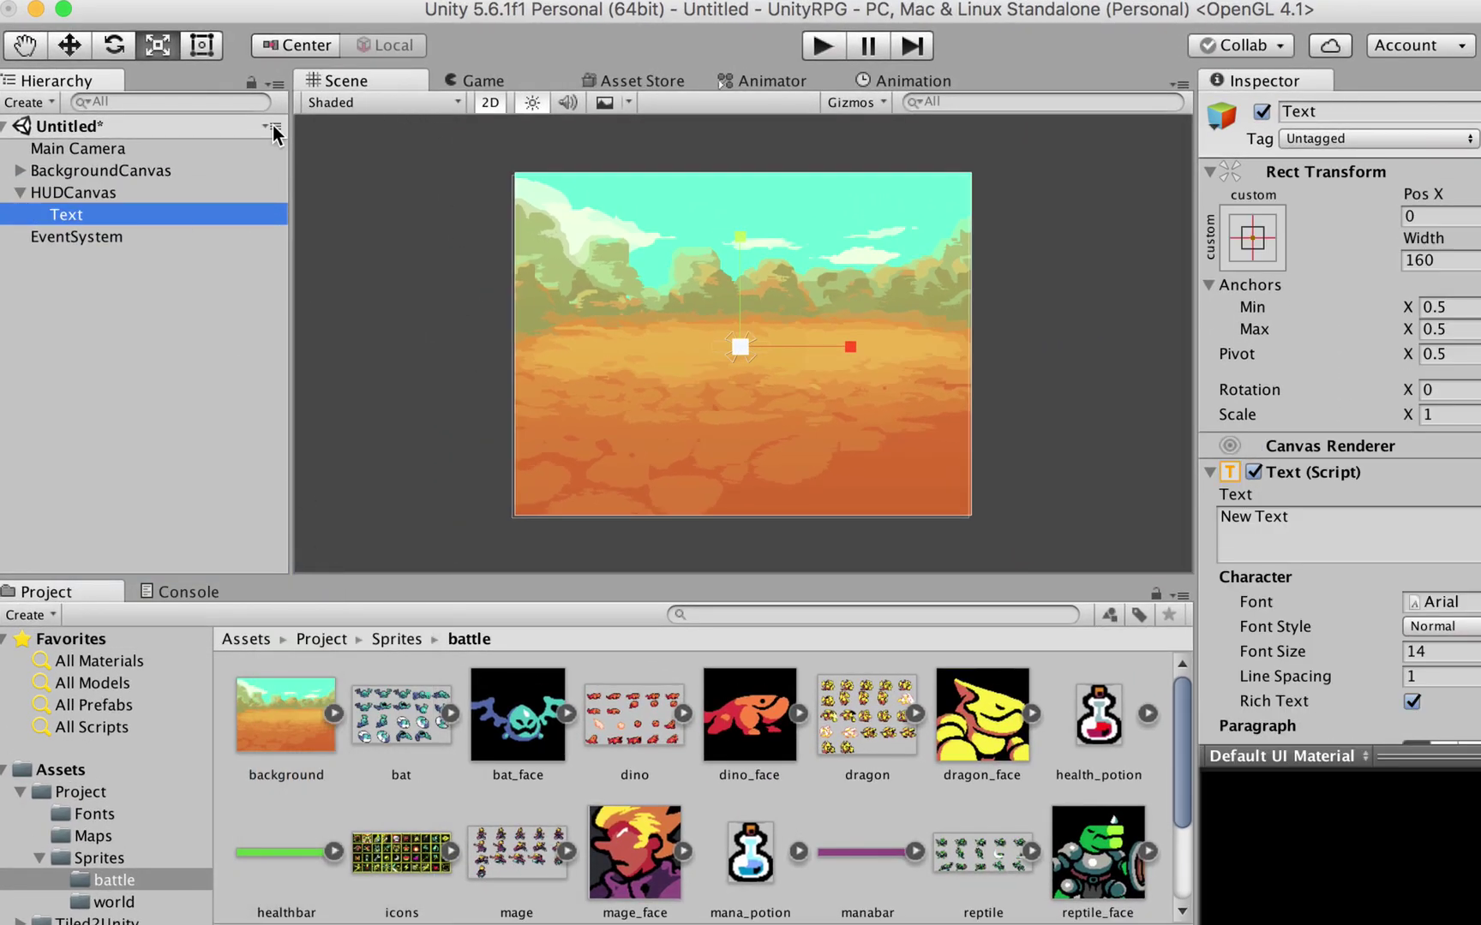
# - Enlarge the Text object's rectangle in the scene with the Rect tool to about 499 by 153
pyautogui.doubleClick(75, 214)
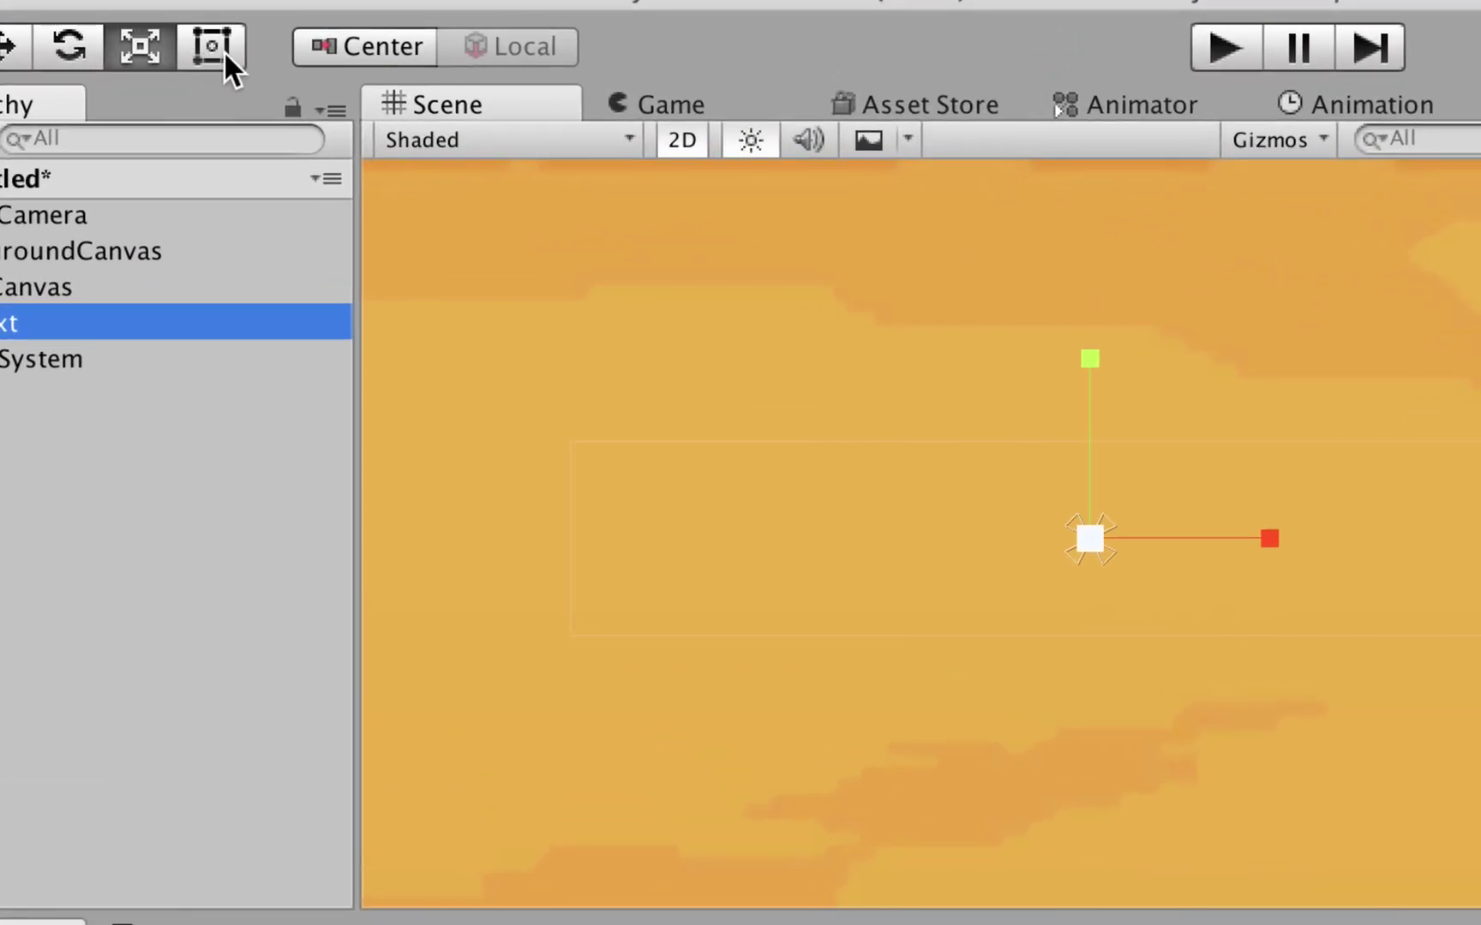
pyautogui.click(214, 46)
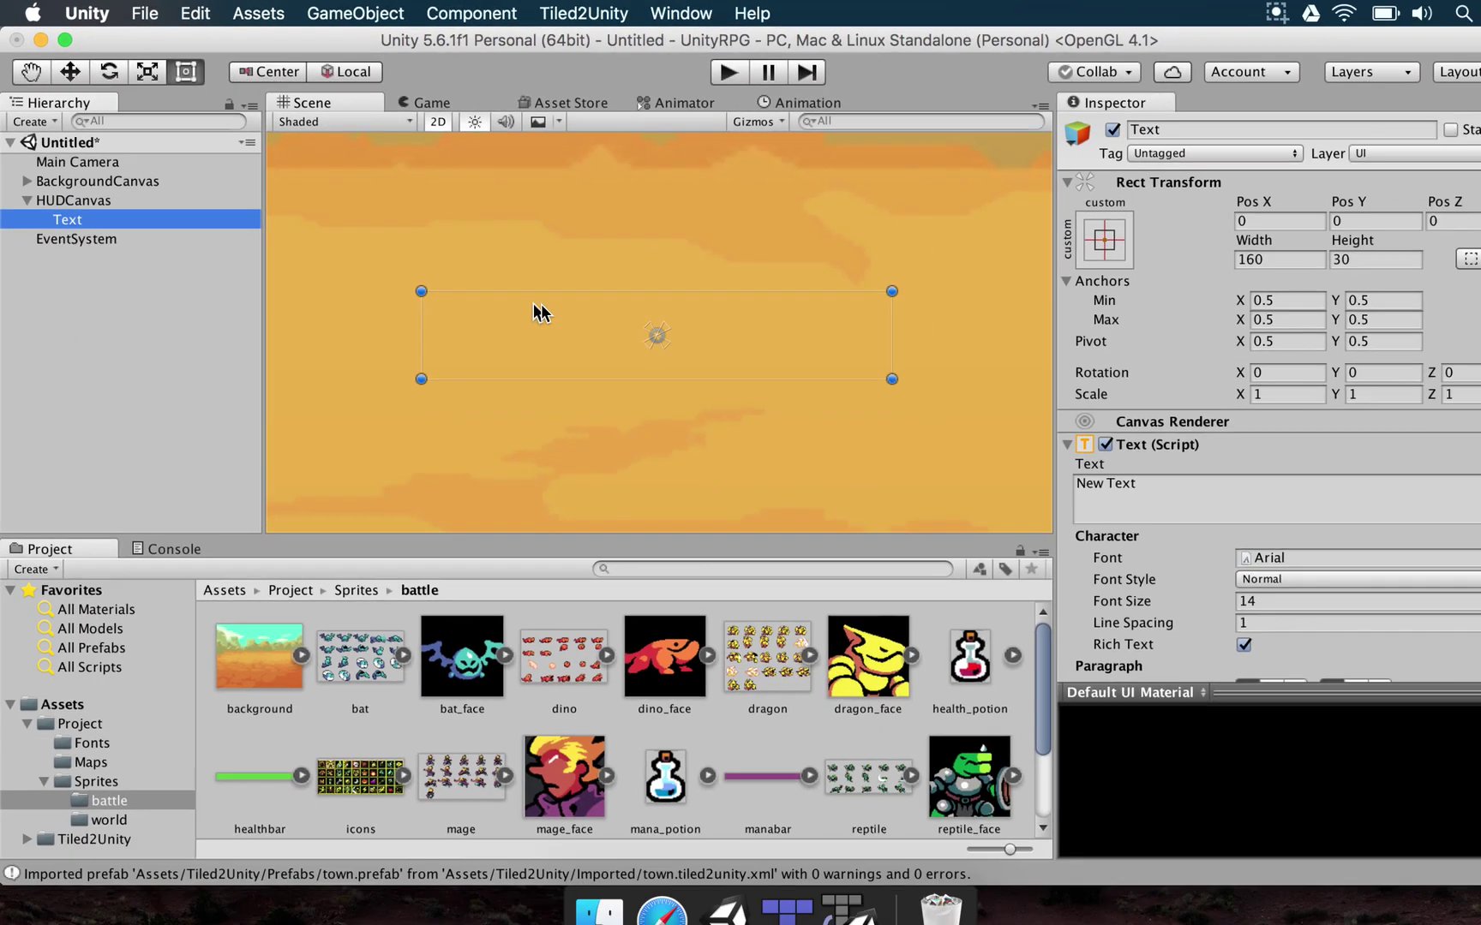
pyautogui.scroll(-5, 1171, 693)
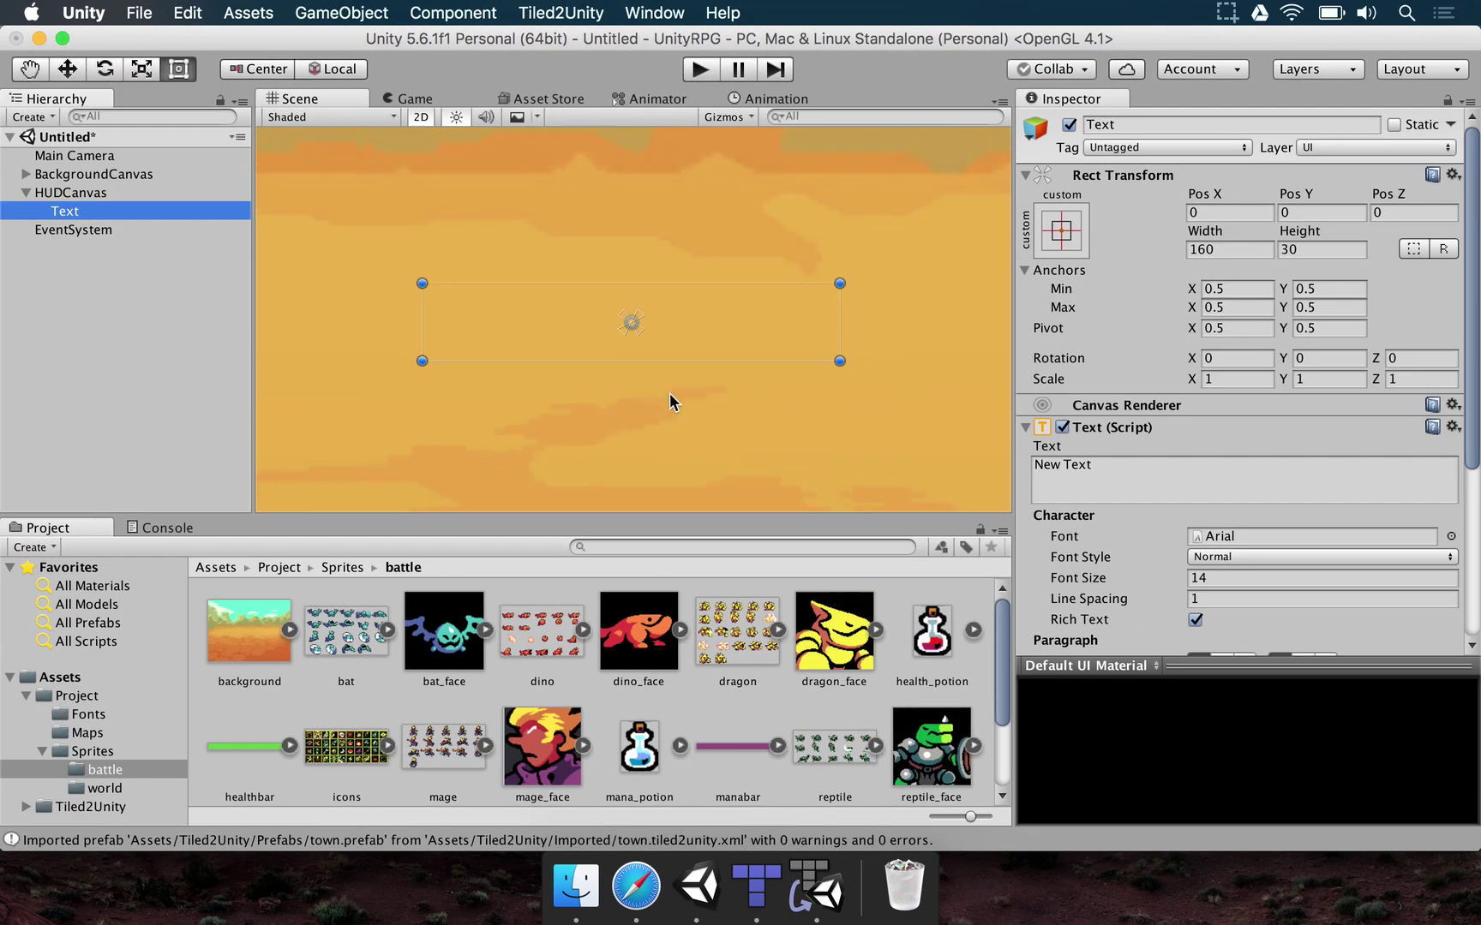
pyautogui.scroll(-1, 640, 358)
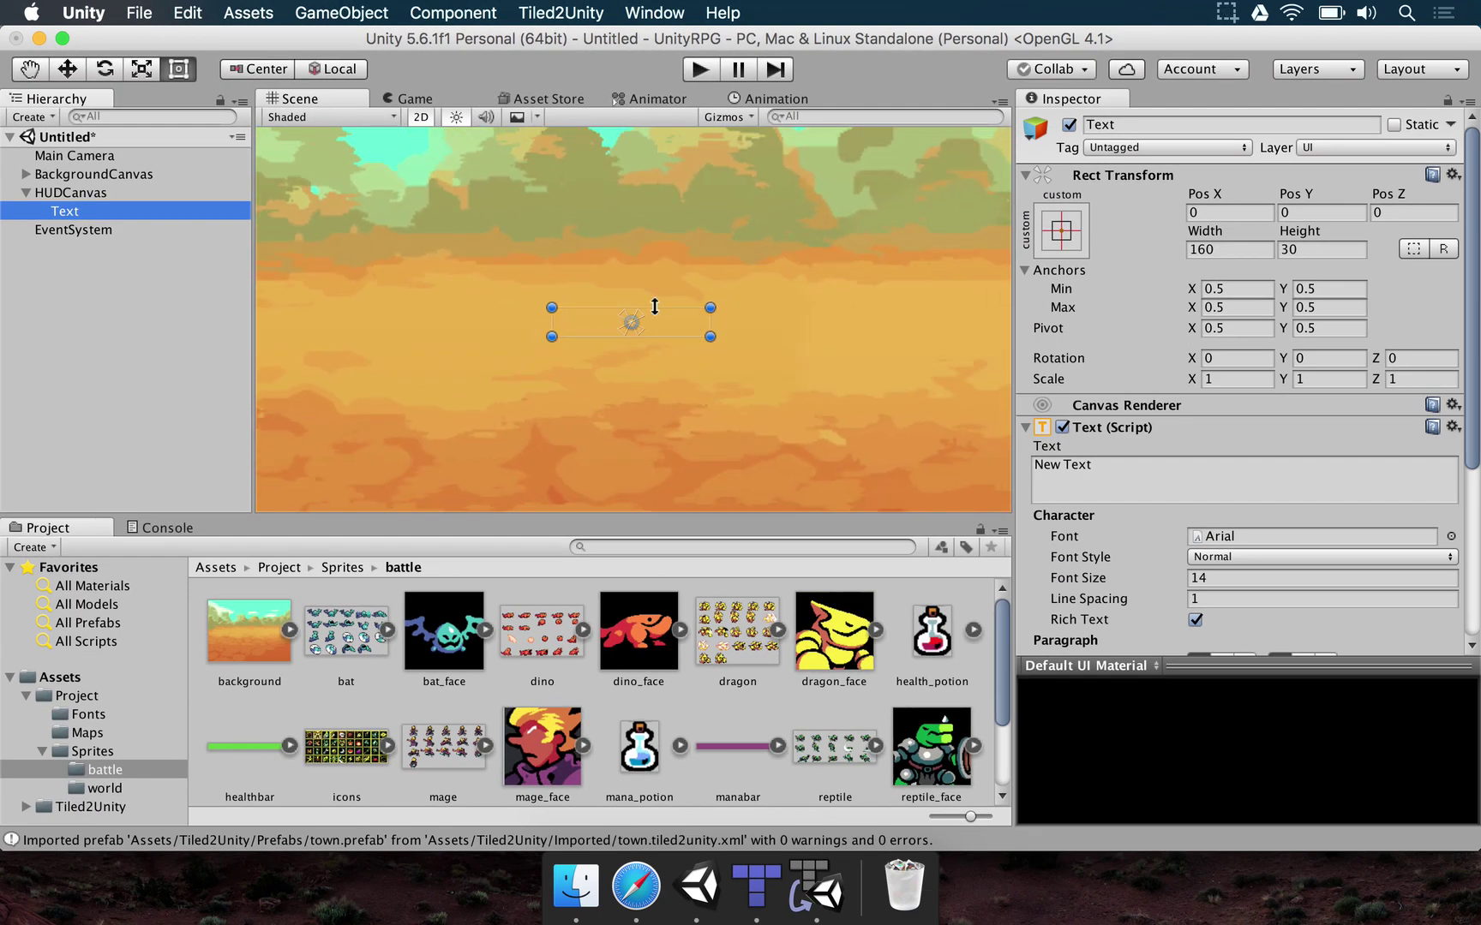
pyautogui.click(712, 308)
pyautogui.moveTo(714, 306); pyautogui.dragTo(874, 187)
pyautogui.moveTo(552, 337); pyautogui.dragTo(385, 369)
pyautogui.moveTo(541, 186); pyautogui.dragTo(545, 218)
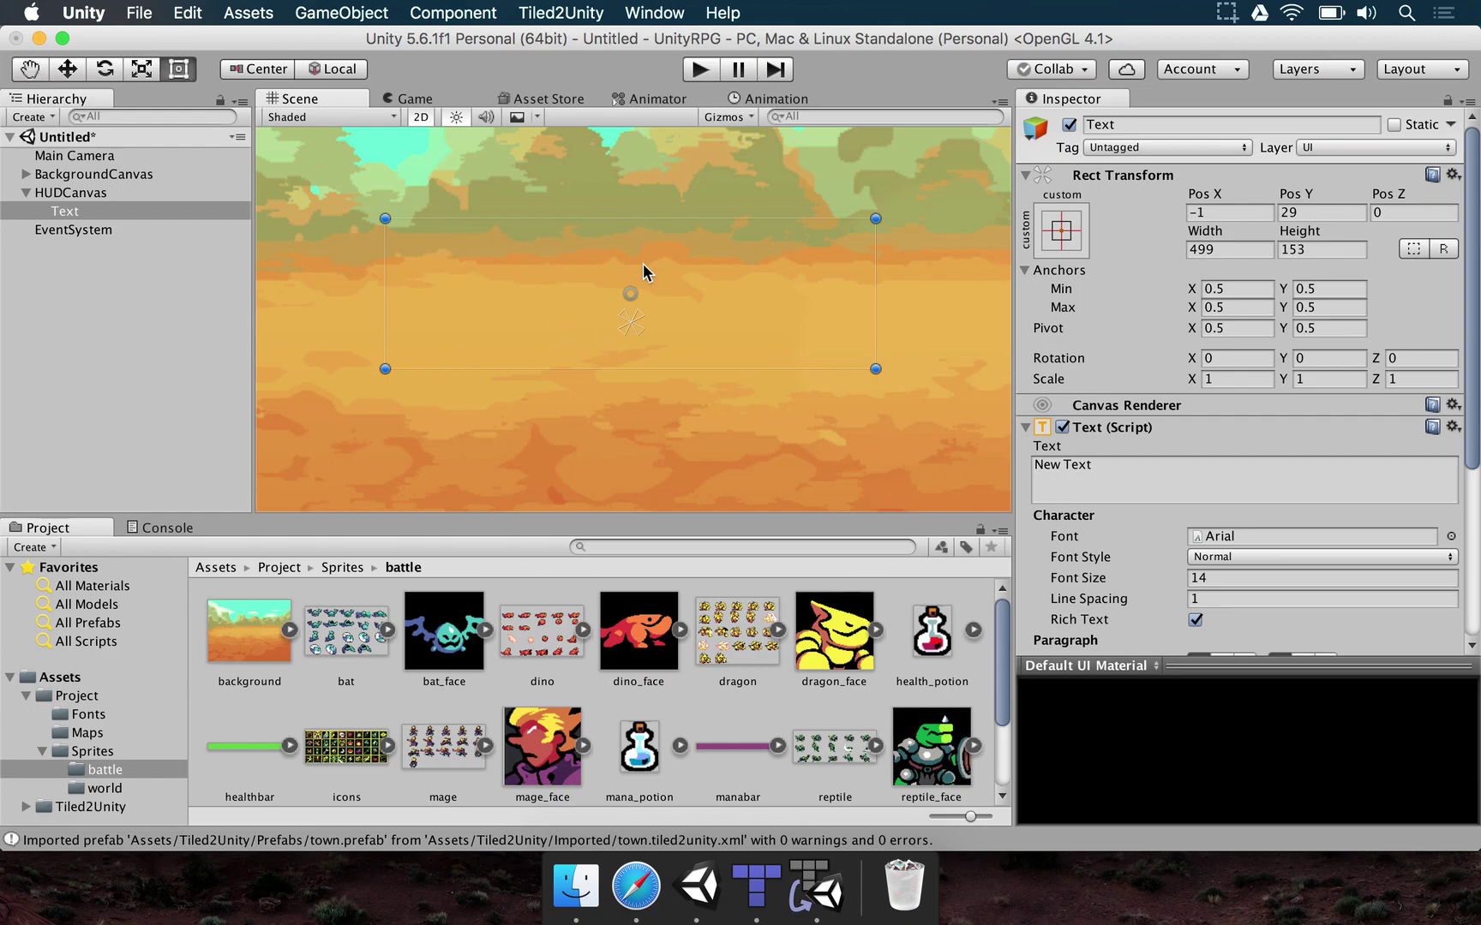
# - Replace the Text object's content with "Write a big text line"
pyautogui.scroll(-3, 600, 261)
pyautogui.scroll(-5, 570, 258)
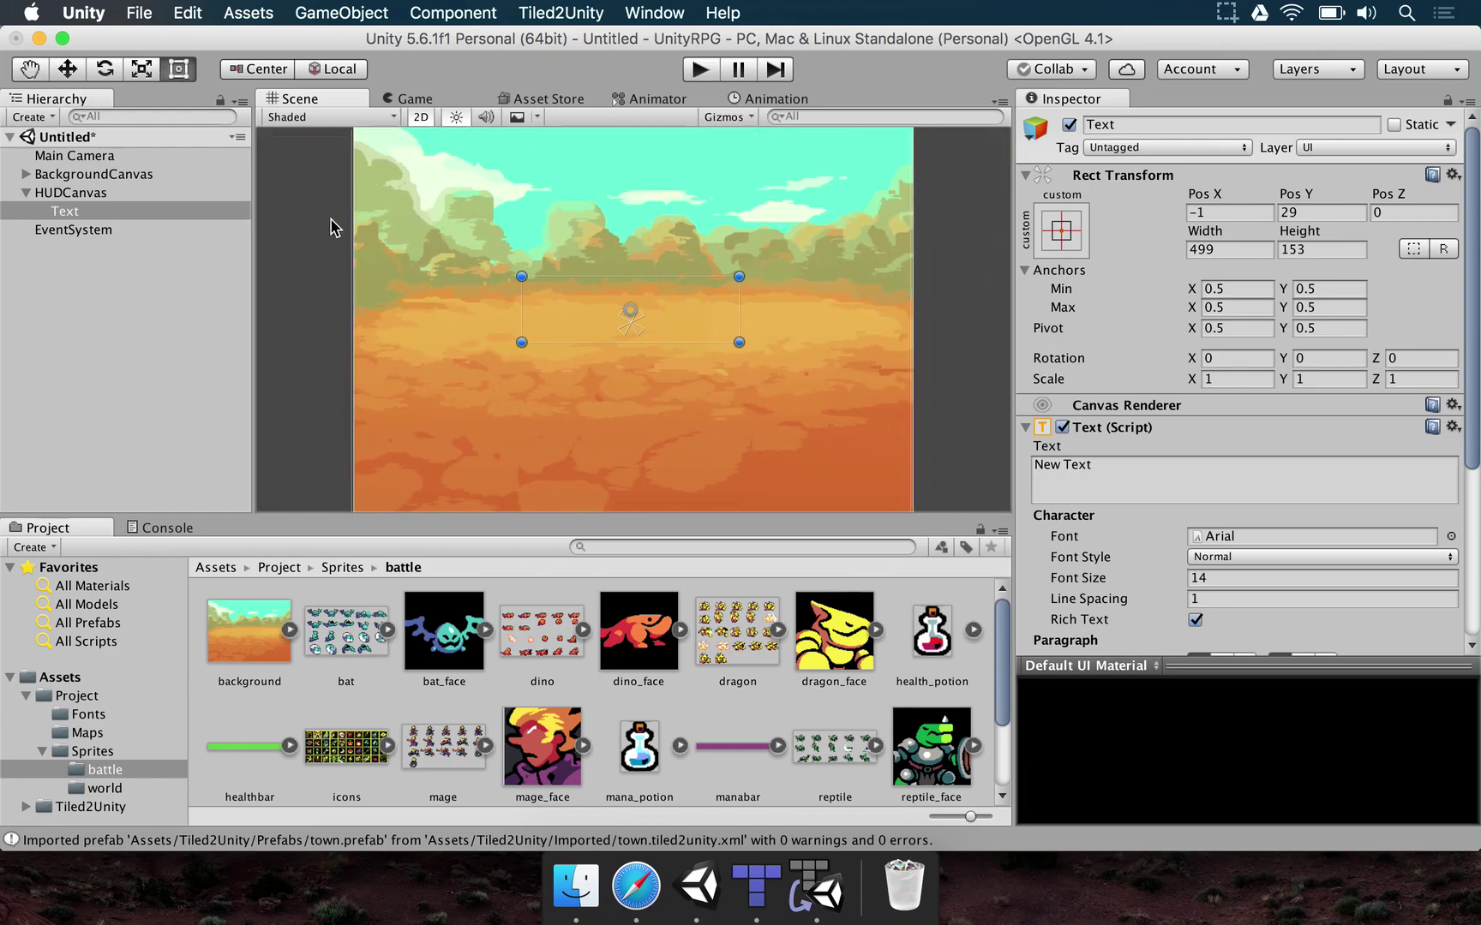
pyautogui.click(123, 176)
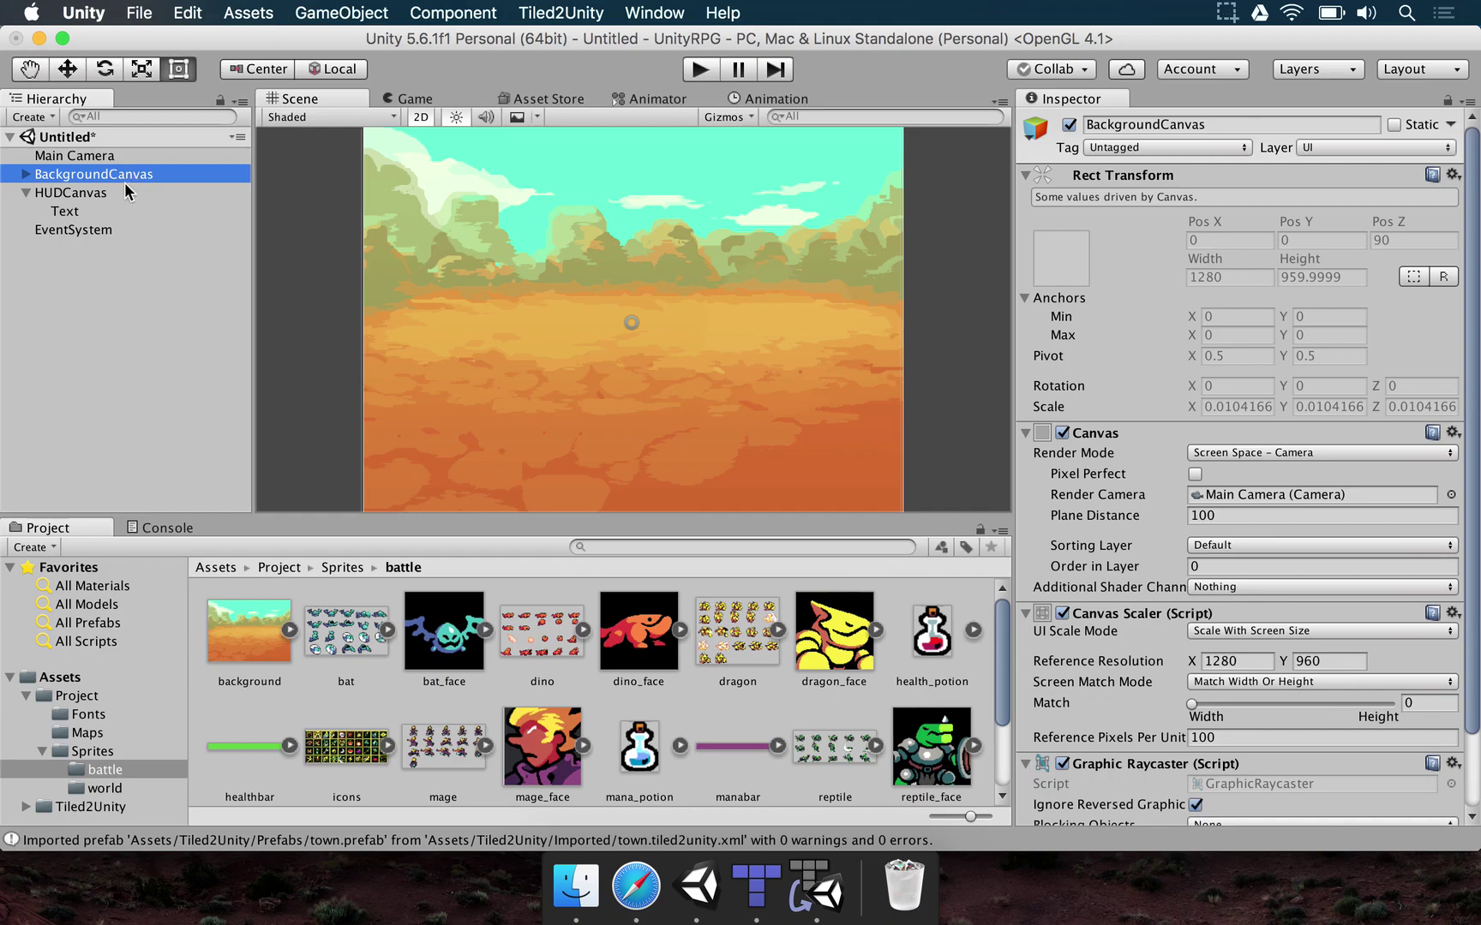
pyautogui.click(98, 194)
pyautogui.doubleClick(82, 211)
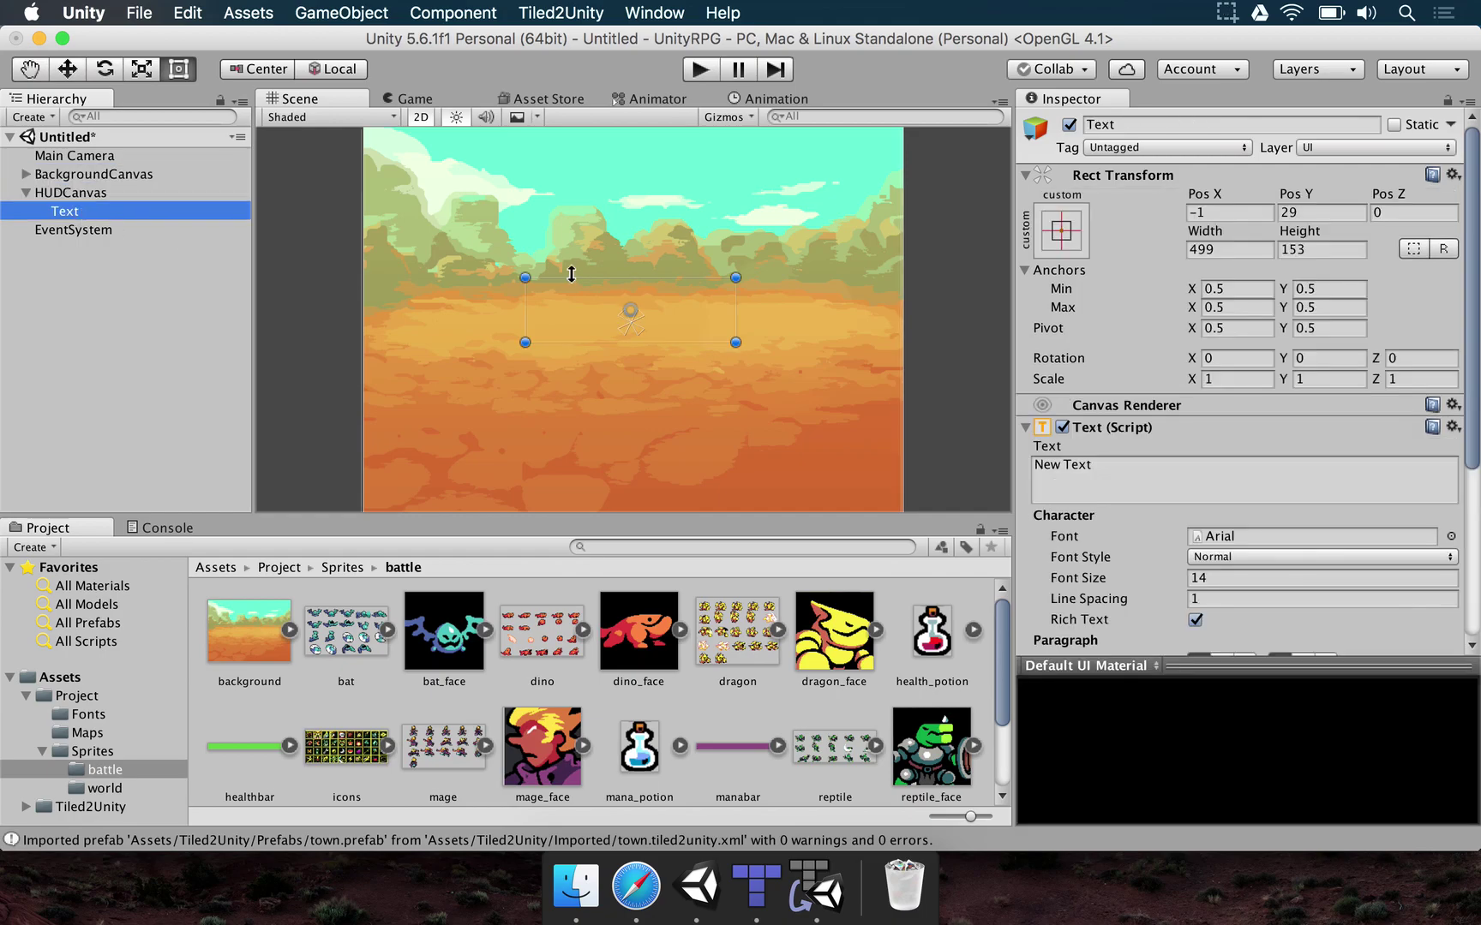
pyautogui.click(1097, 472)
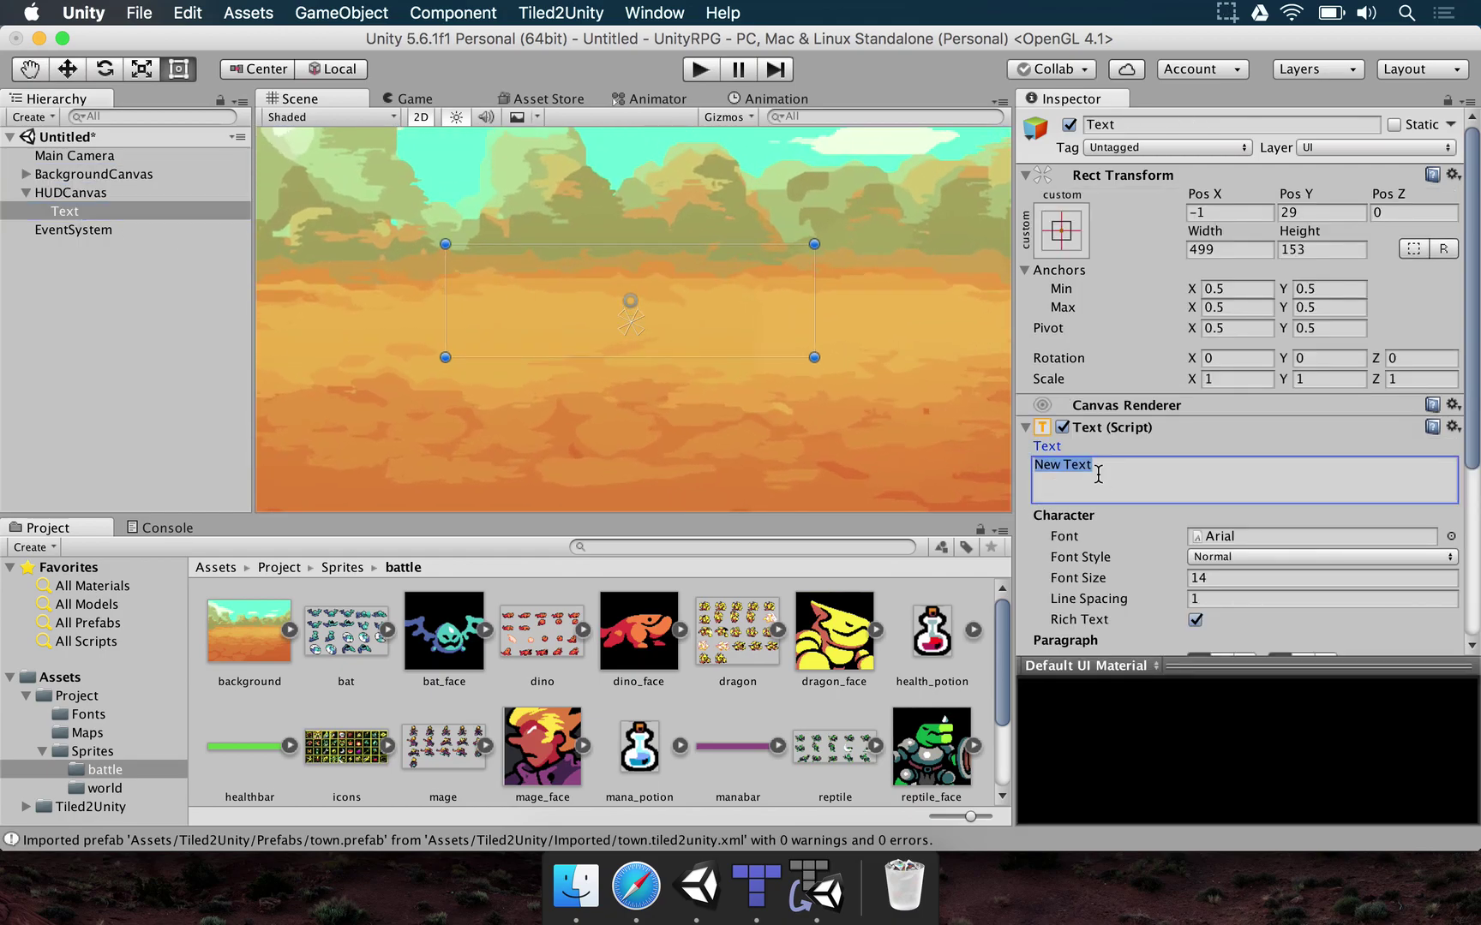
pyautogui.write('Write a big text line')
pyautogui.scroll(-5, 515, 296)
# - Move the Text object past the background's right edge, to about X 831 and Y -46
pyautogui.write('w')
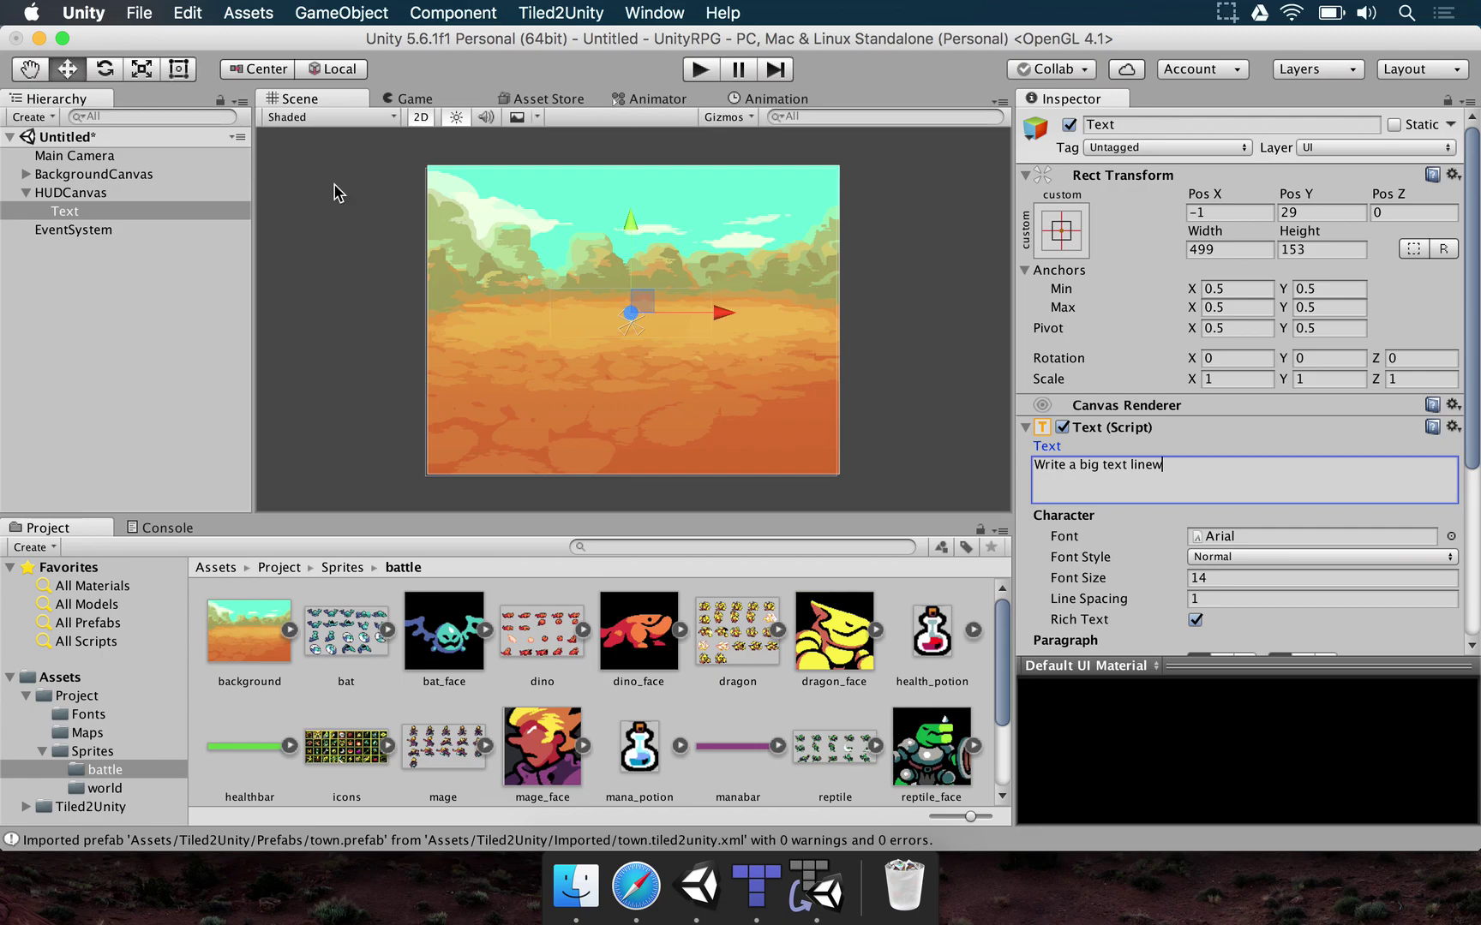
pyautogui.moveTo(632, 302); pyautogui.dragTo(685, 363)
pyautogui.scroll(1, 871, 345)
pyautogui.press('q')
pyautogui.scroll(3, 678, 358)
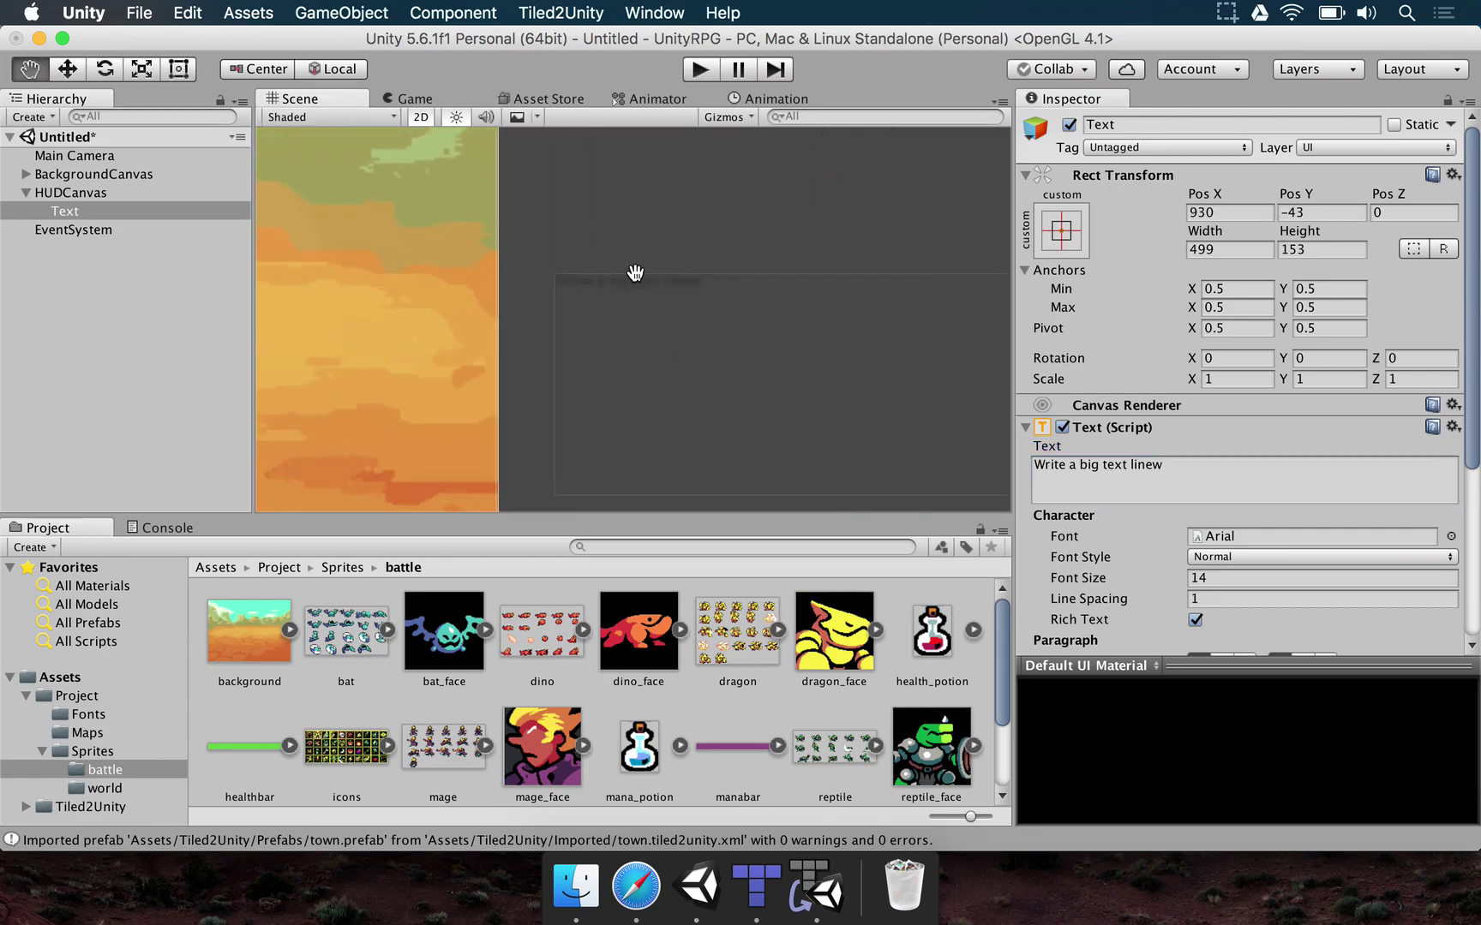
pyautogui.press('w')
pyautogui.moveTo(927, 377); pyautogui.dragTo(788, 379)
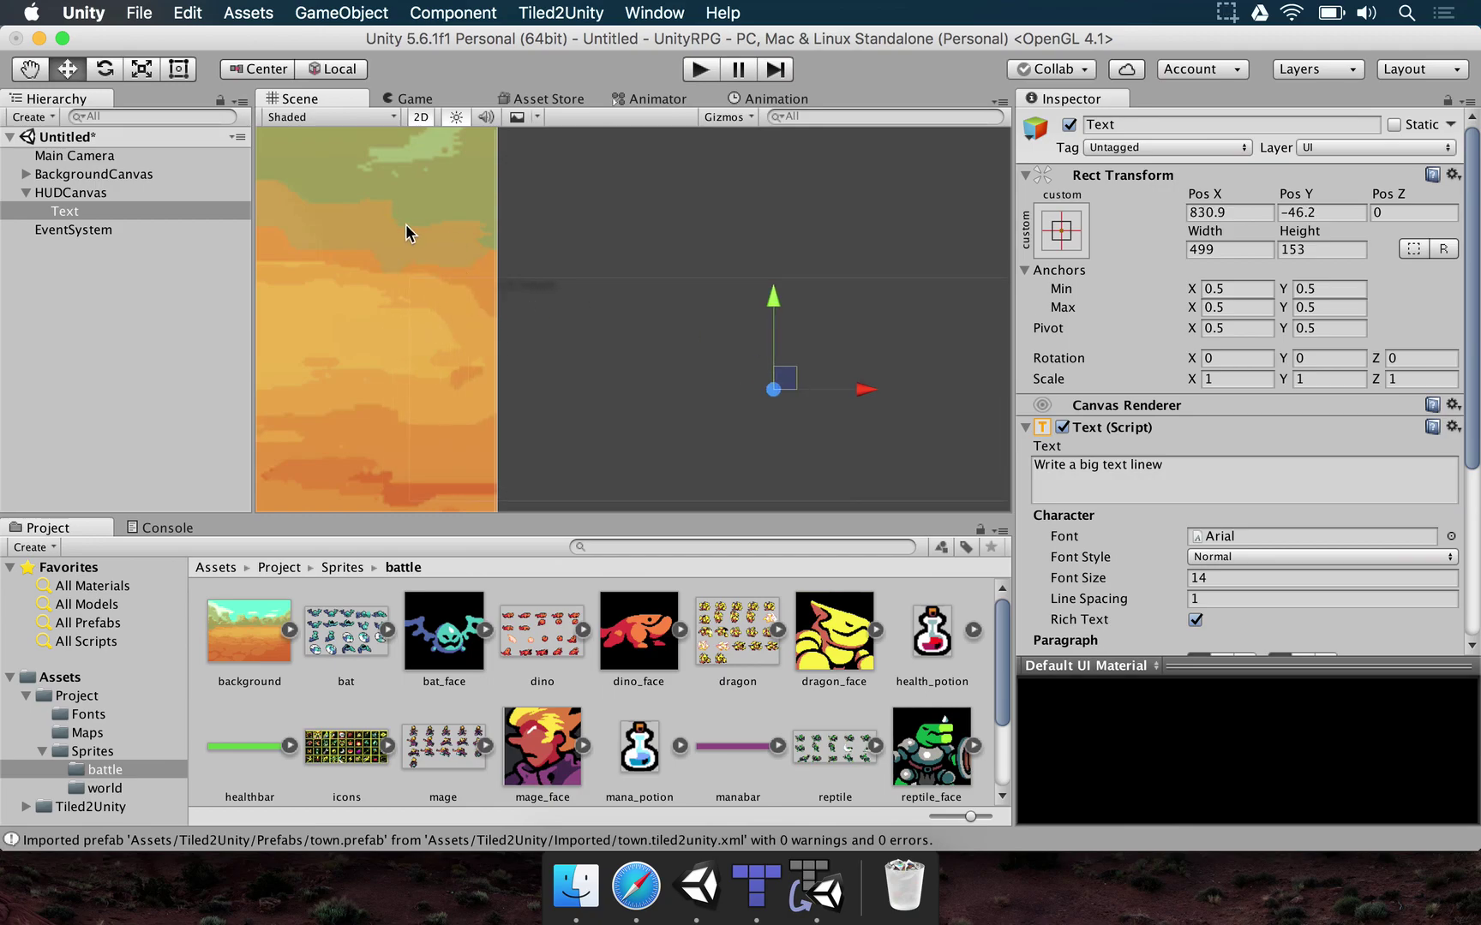
# - Reset the Text object's position to X 0 and Y 0
pyautogui.click(1220, 214)
pyautogui.write('0')
pyautogui.press('Tab')
pyautogui.write('0')
pyautogui.press('Tab')
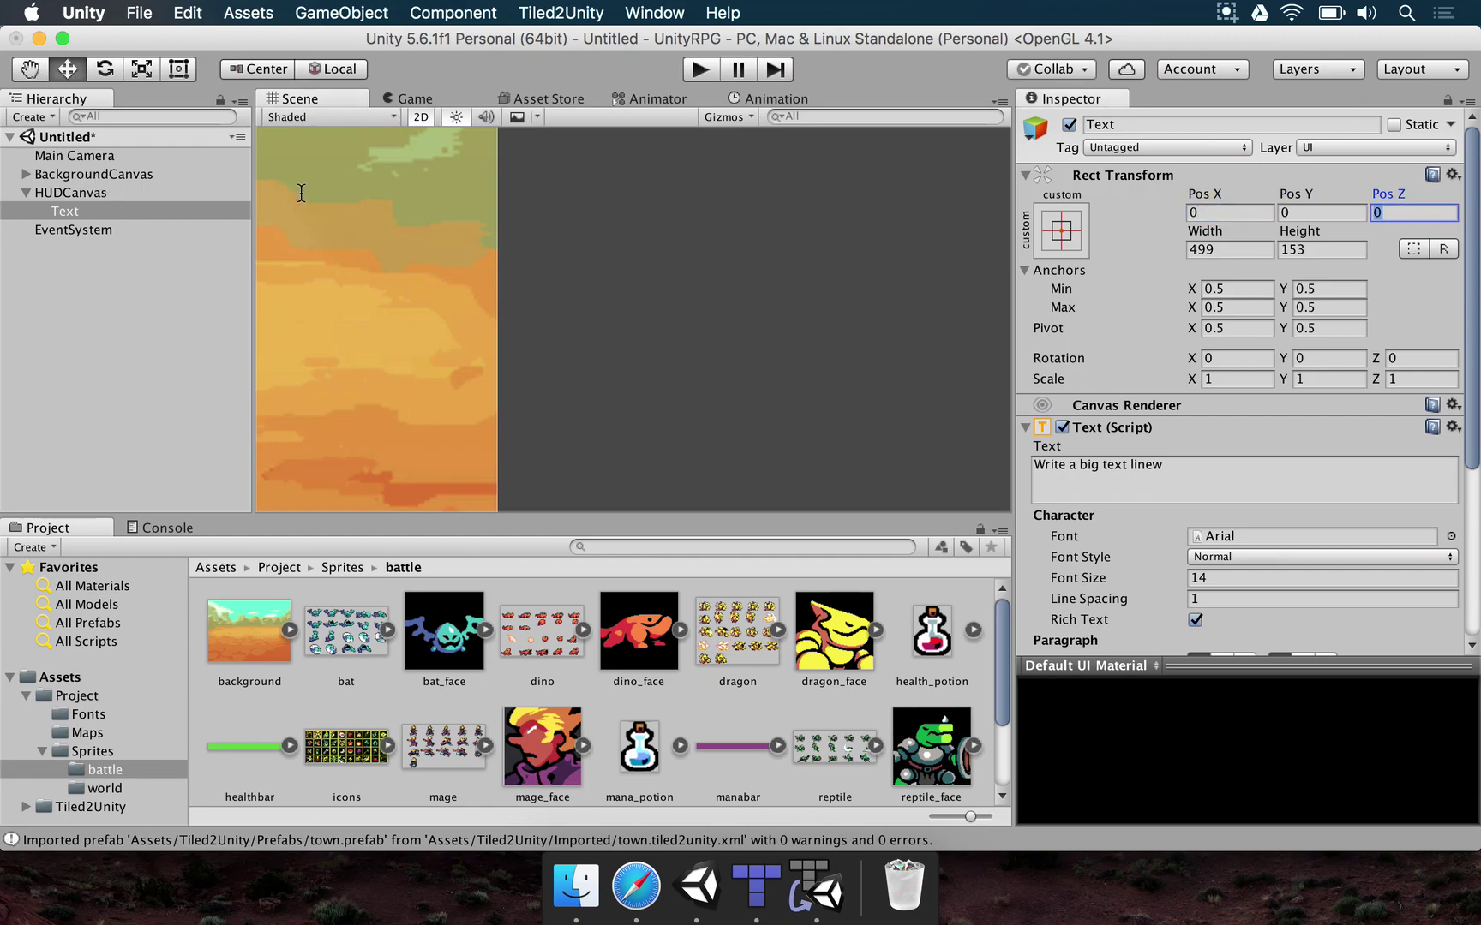
# - Compare the layer order of BackgroundCanvas and HUDCanvas, and try an Order in Layer of 1 on HUDCanvas before restoring it to 0
pyautogui.doubleClick(131, 176)
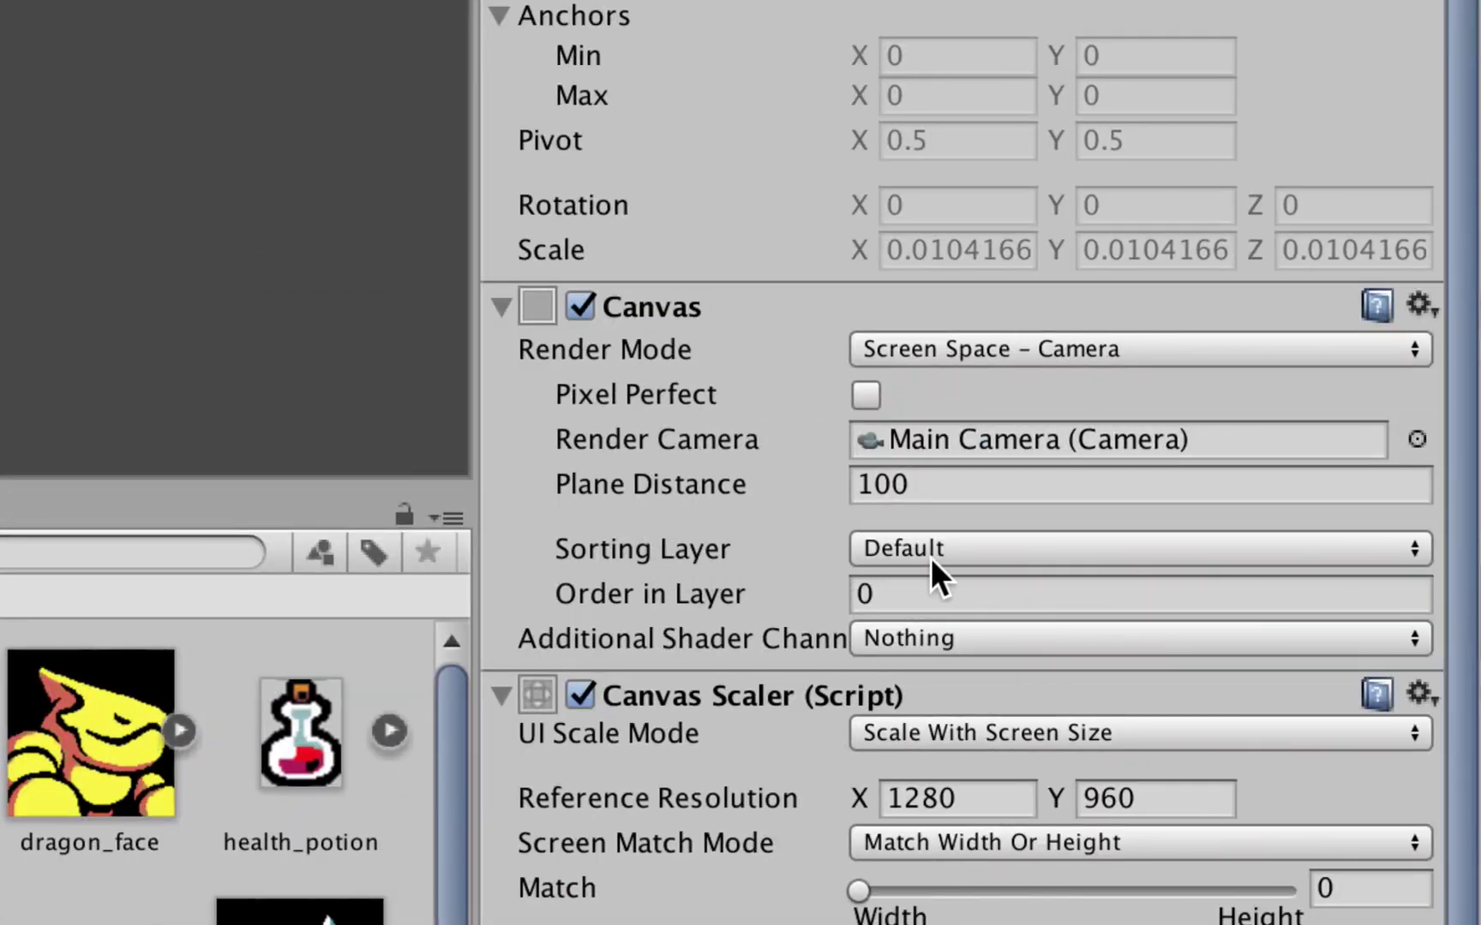
pyautogui.click(887, 590)
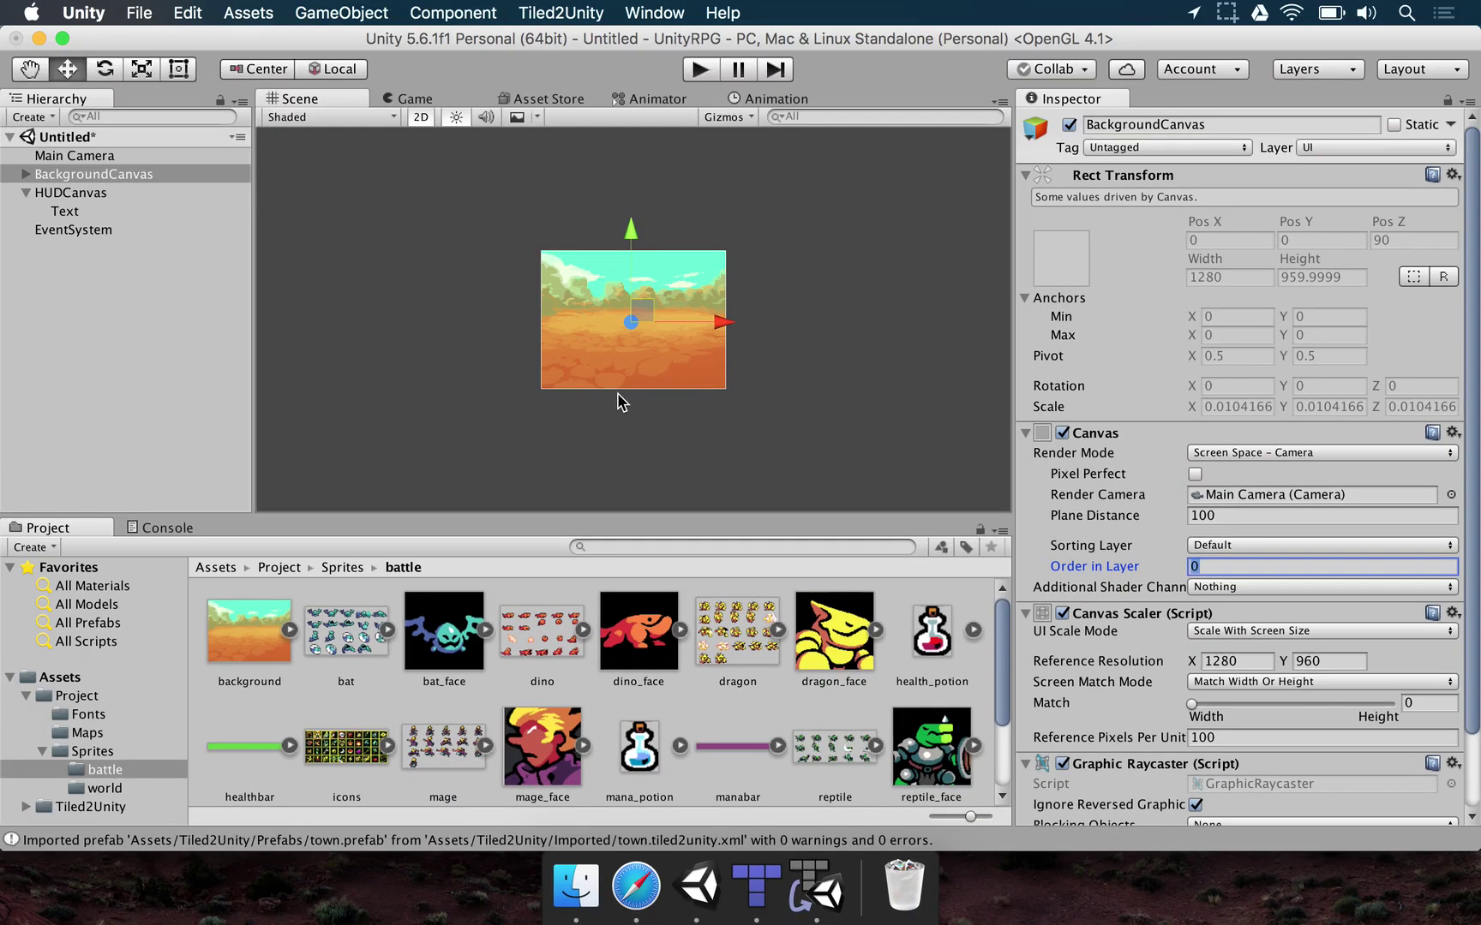
pyautogui.click(40, 192)
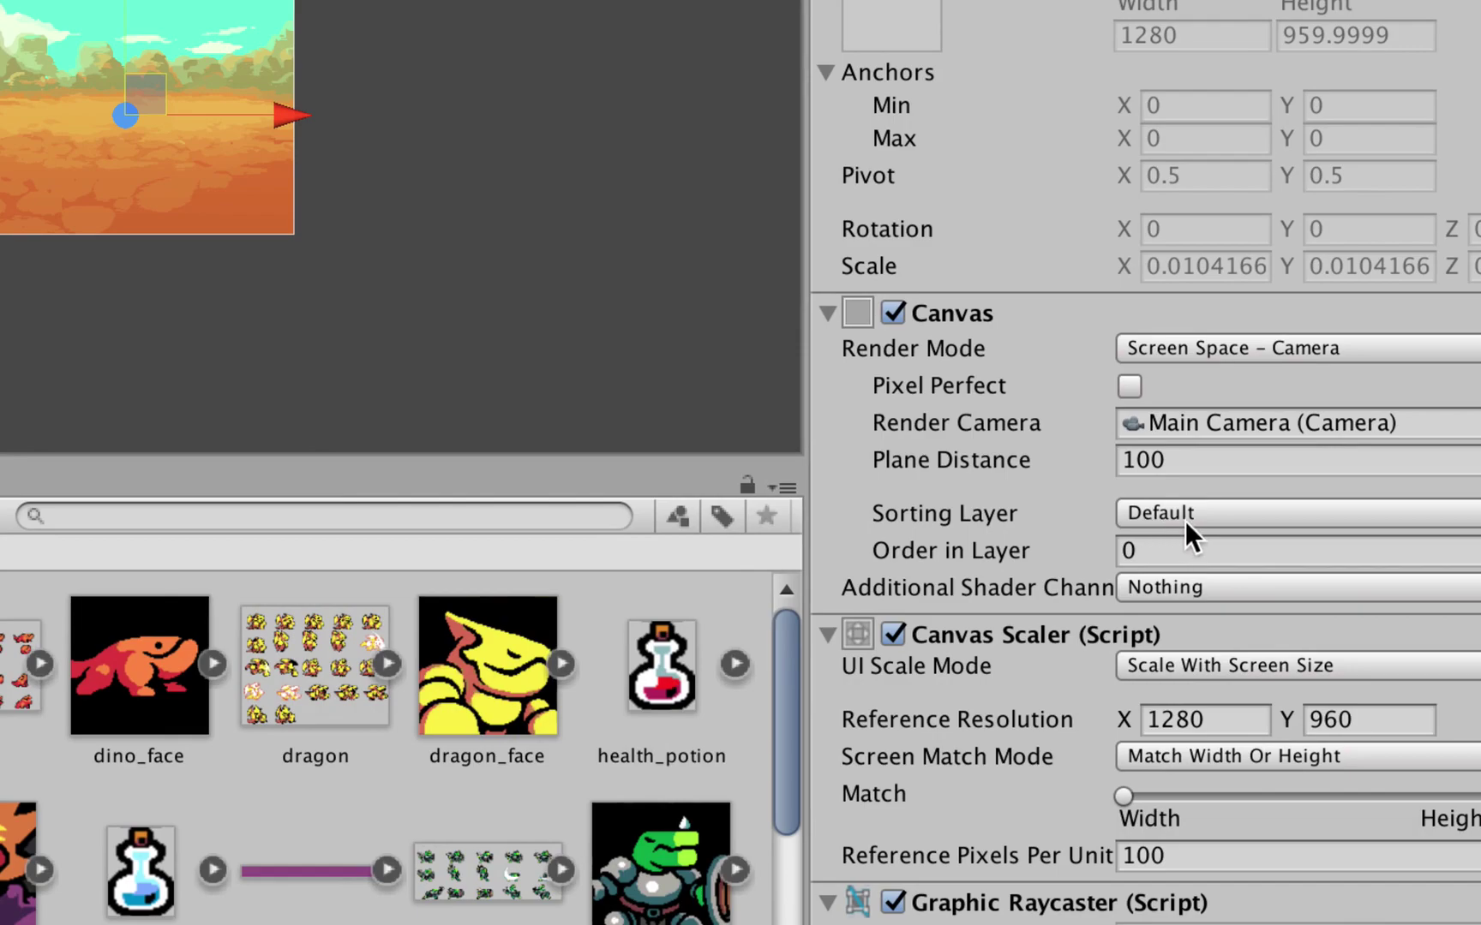
pyautogui.click(1122, 555)
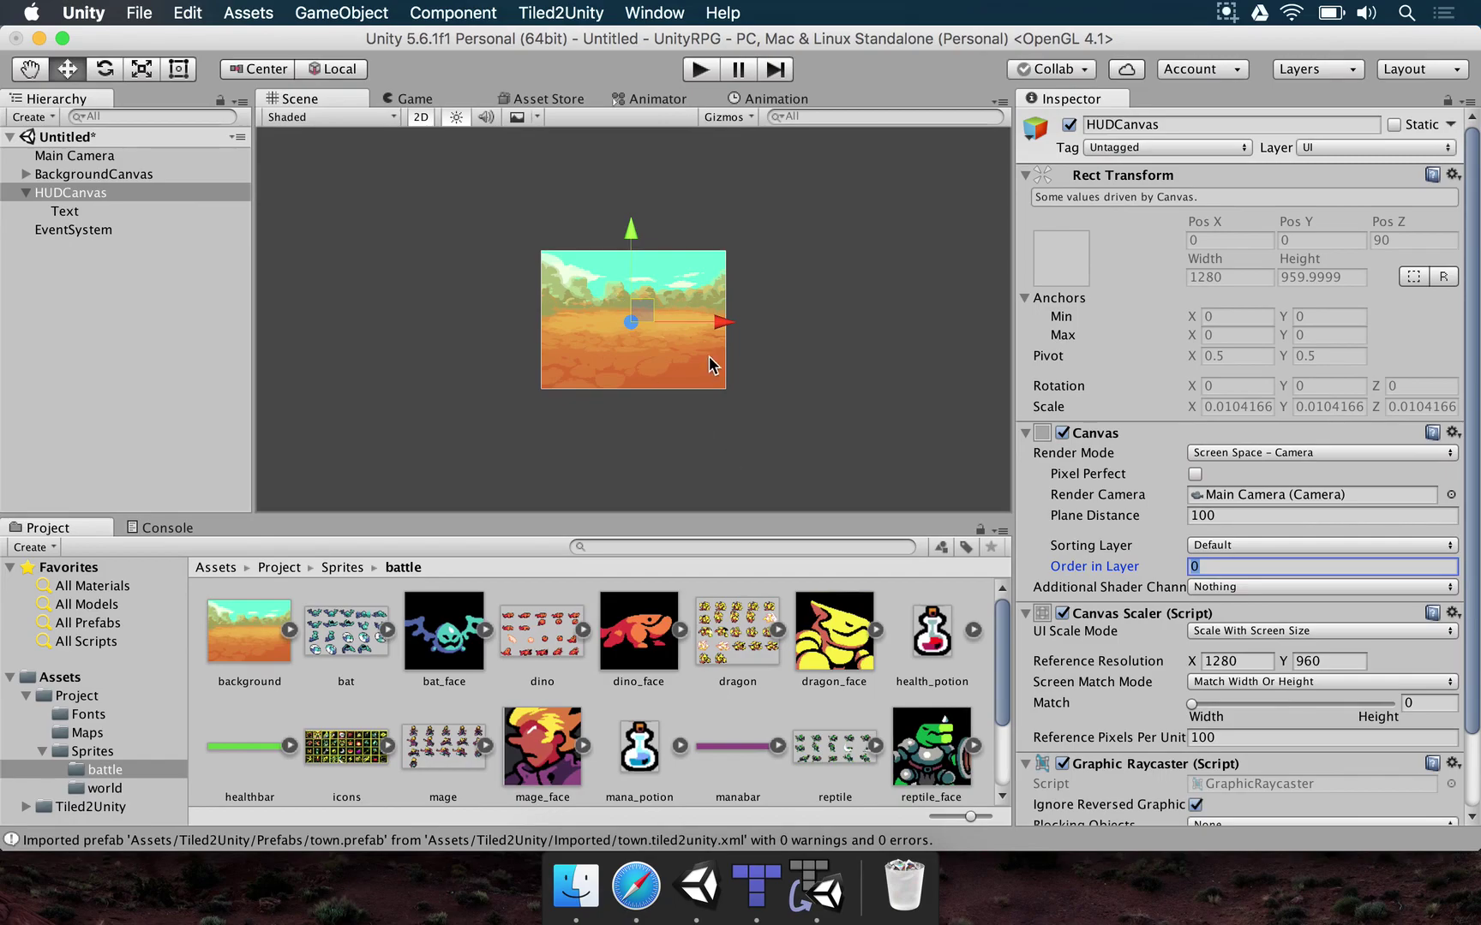
pyautogui.click(72, 193)
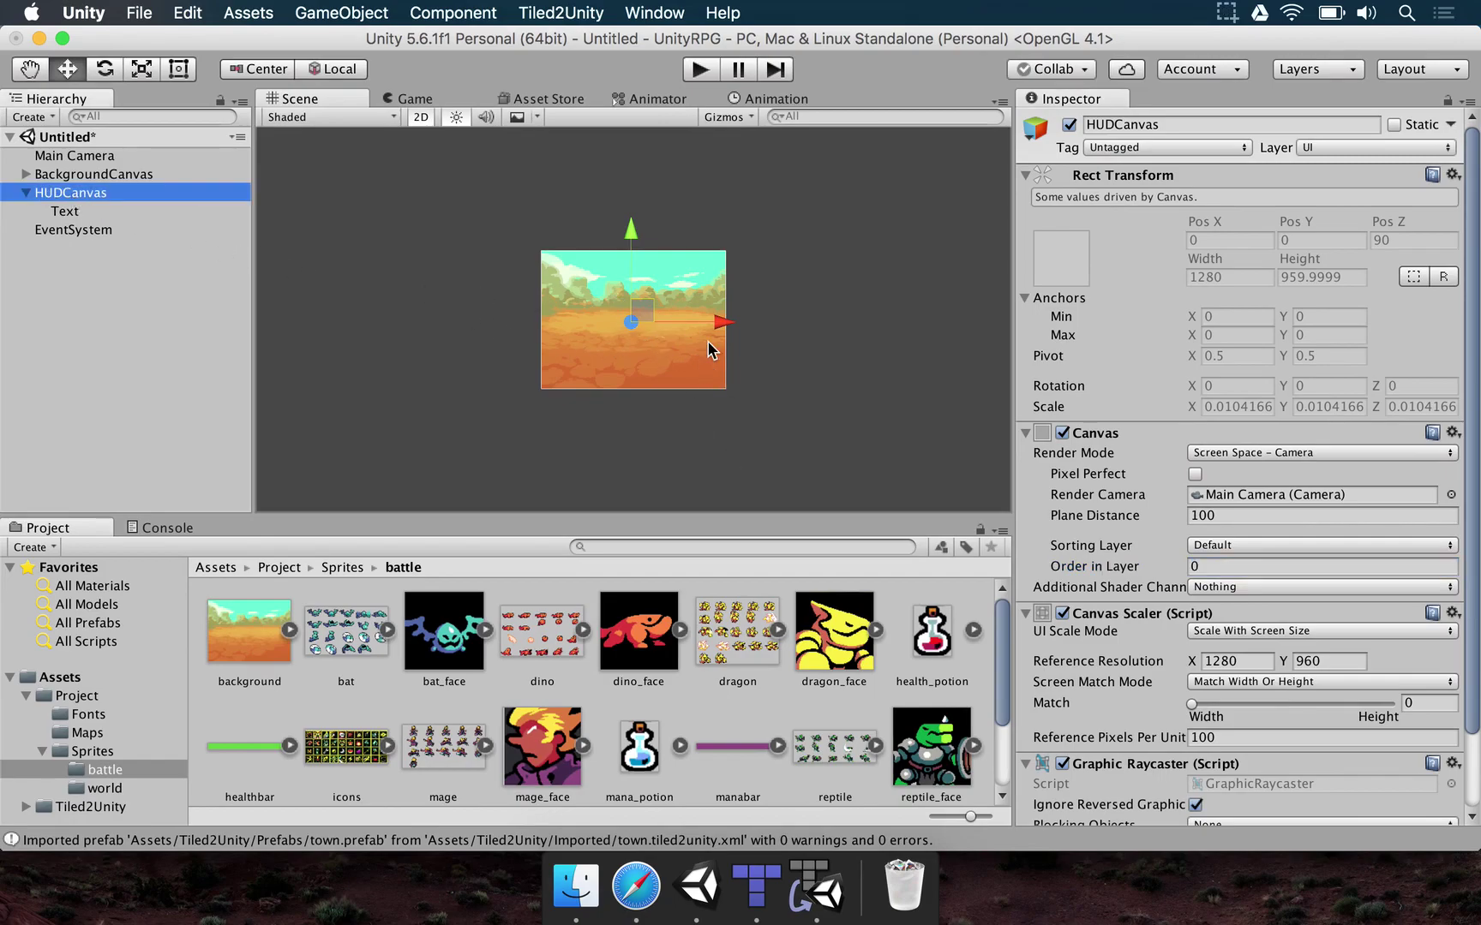
pyautogui.scroll(5, 613, 312)
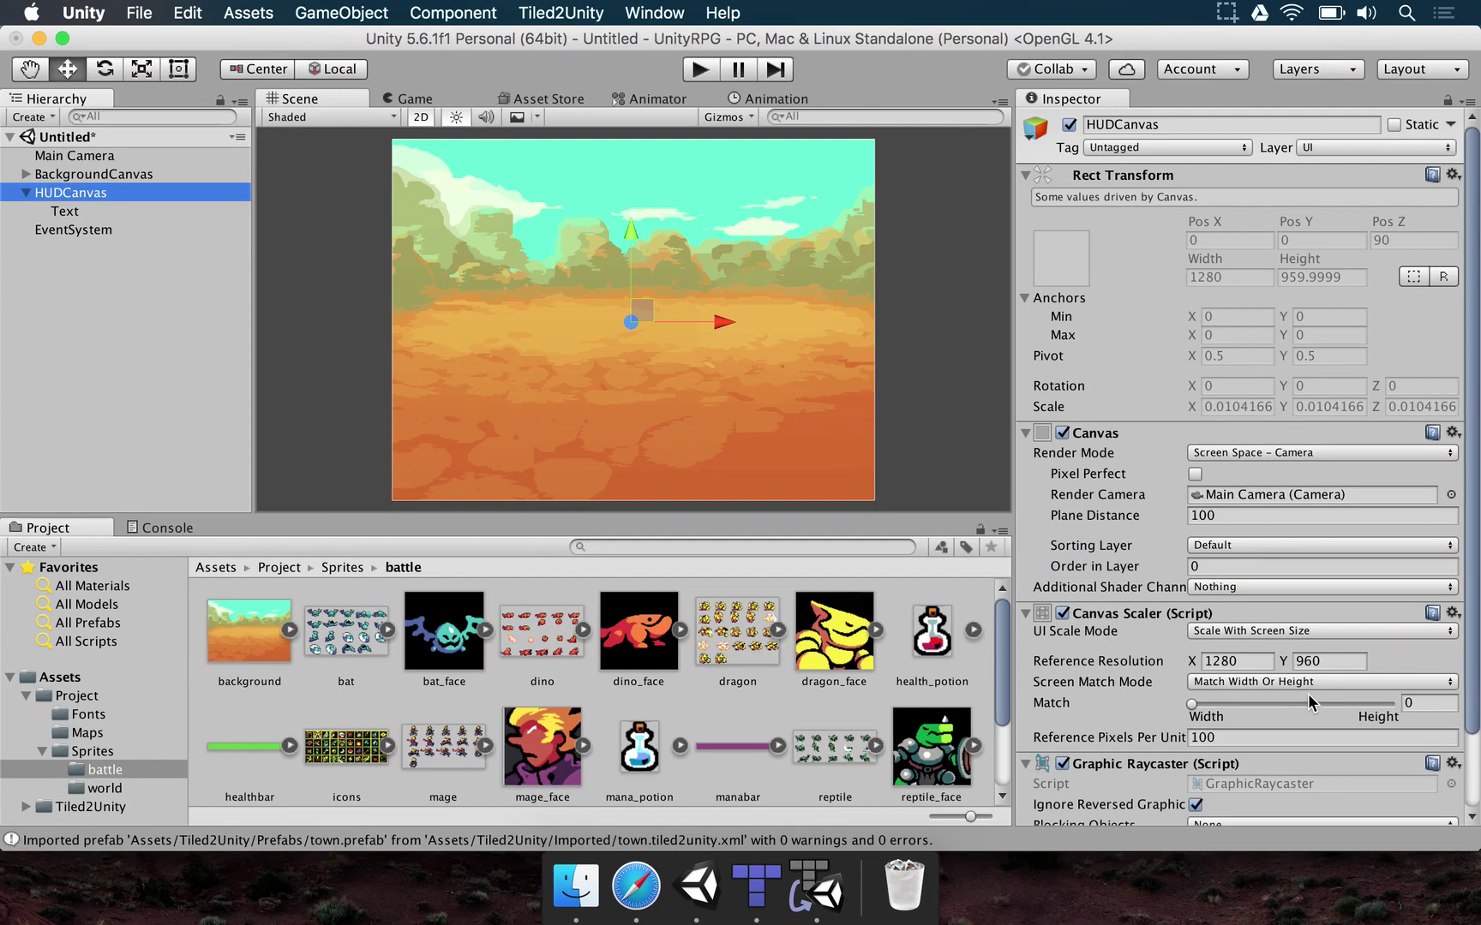
pyautogui.click(1200, 566)
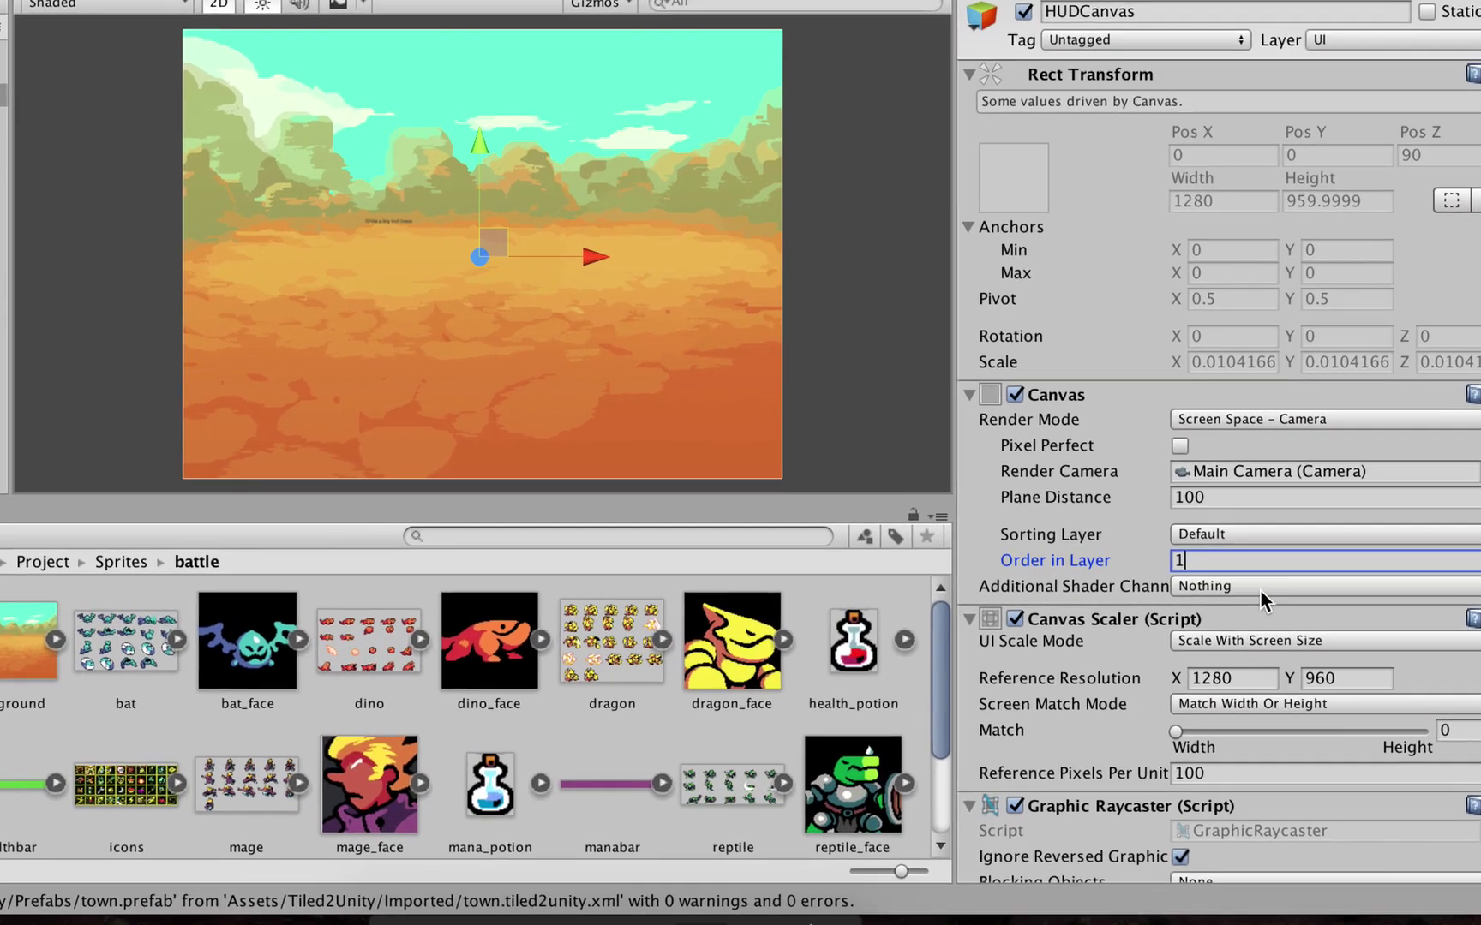
pyautogui.press('BackSpace')
pyautogui.write('0')
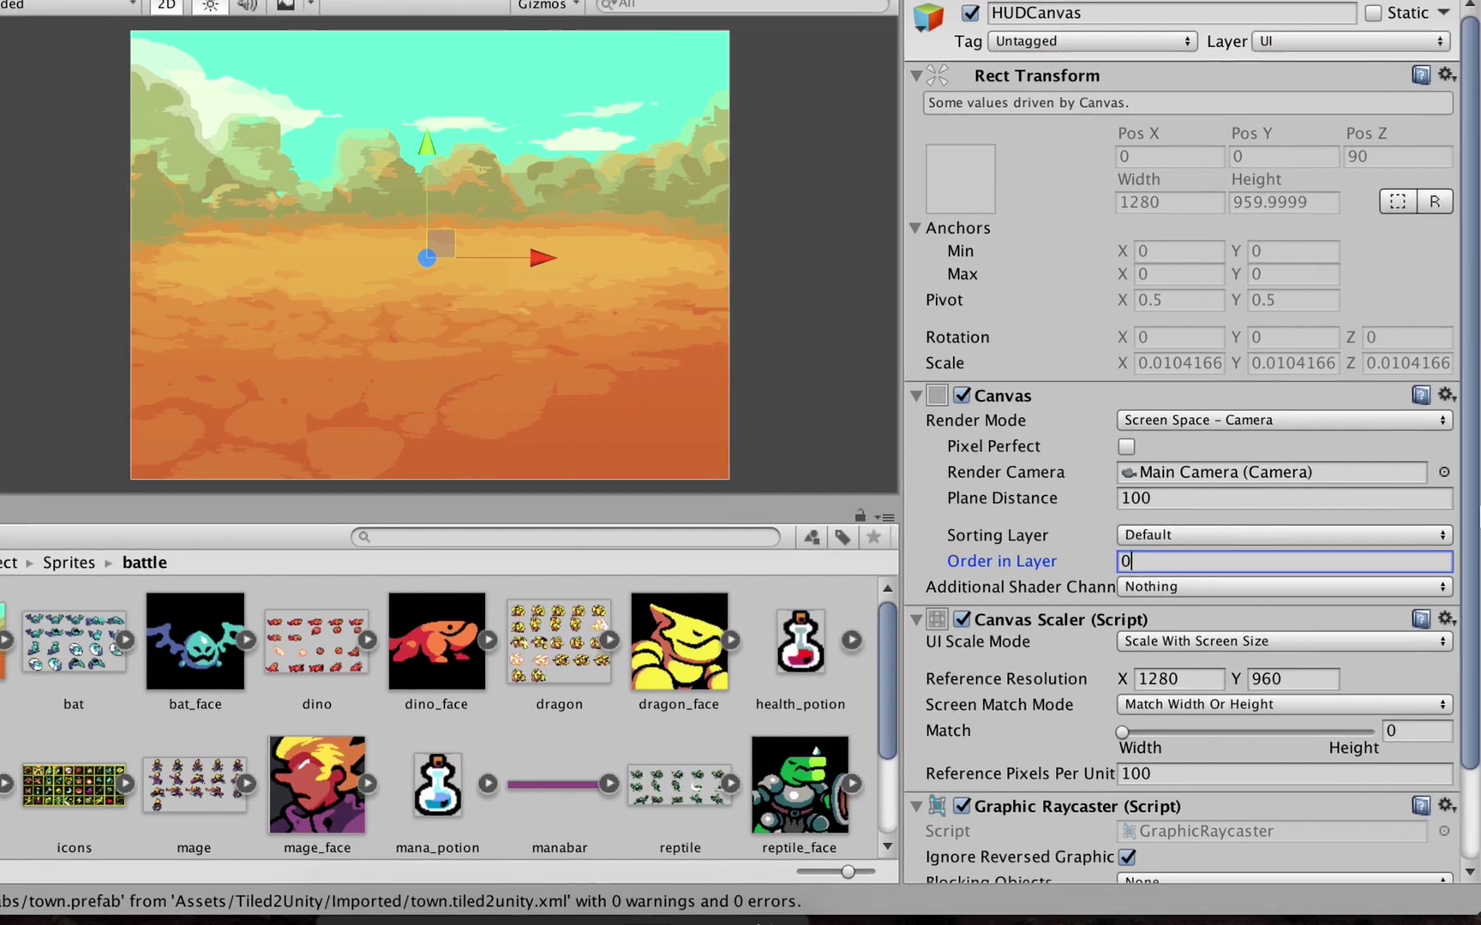
# - Add a new sorting layer named "HUD" below Default
pyautogui.click(1220, 538)
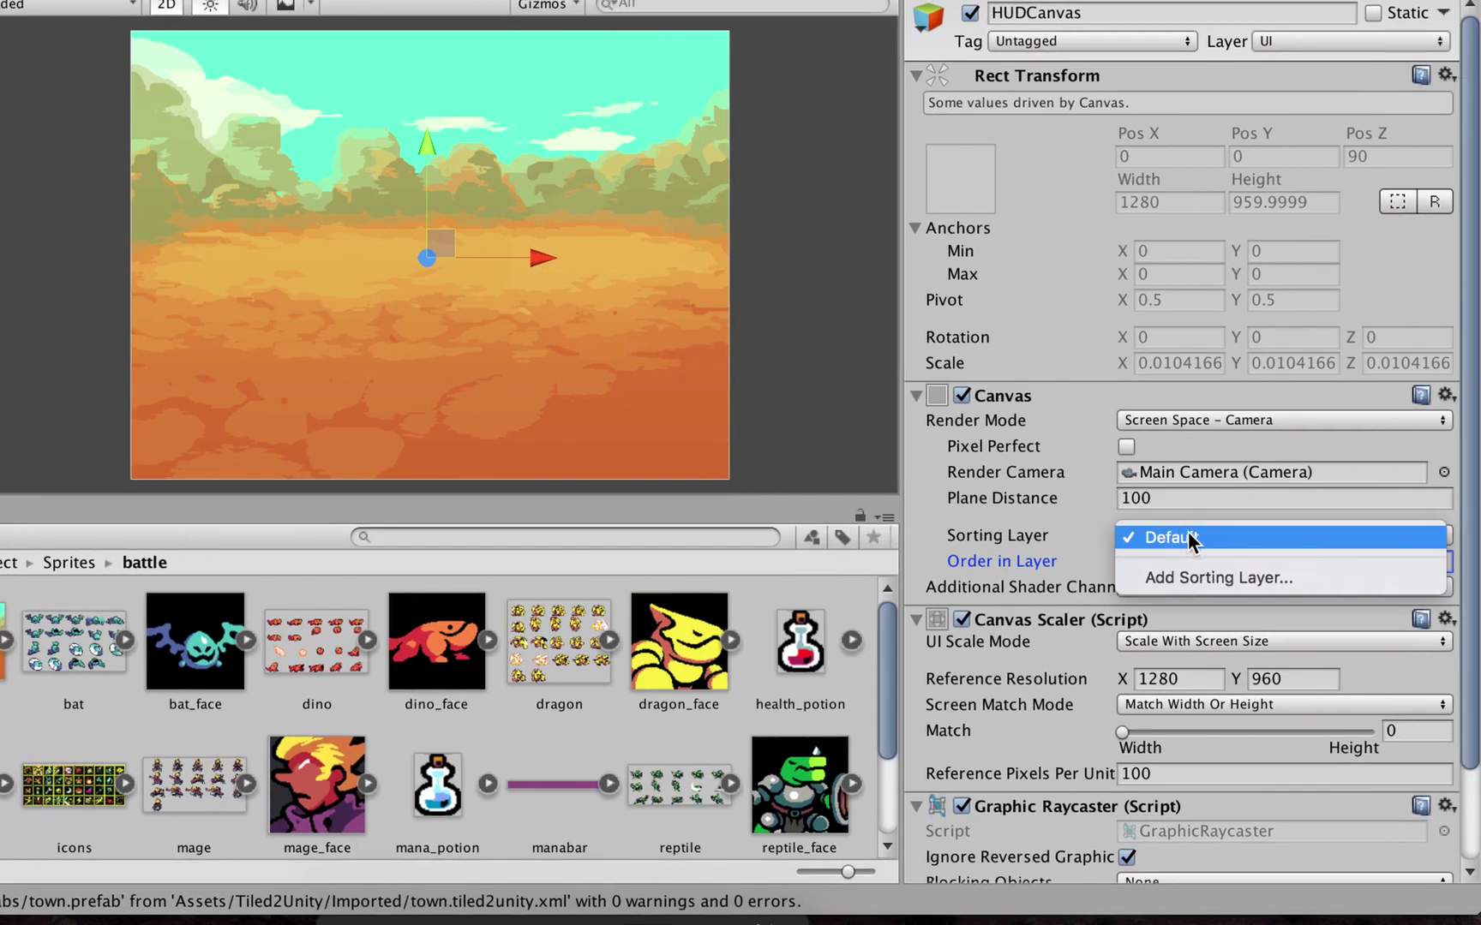
pyautogui.click(1200, 581)
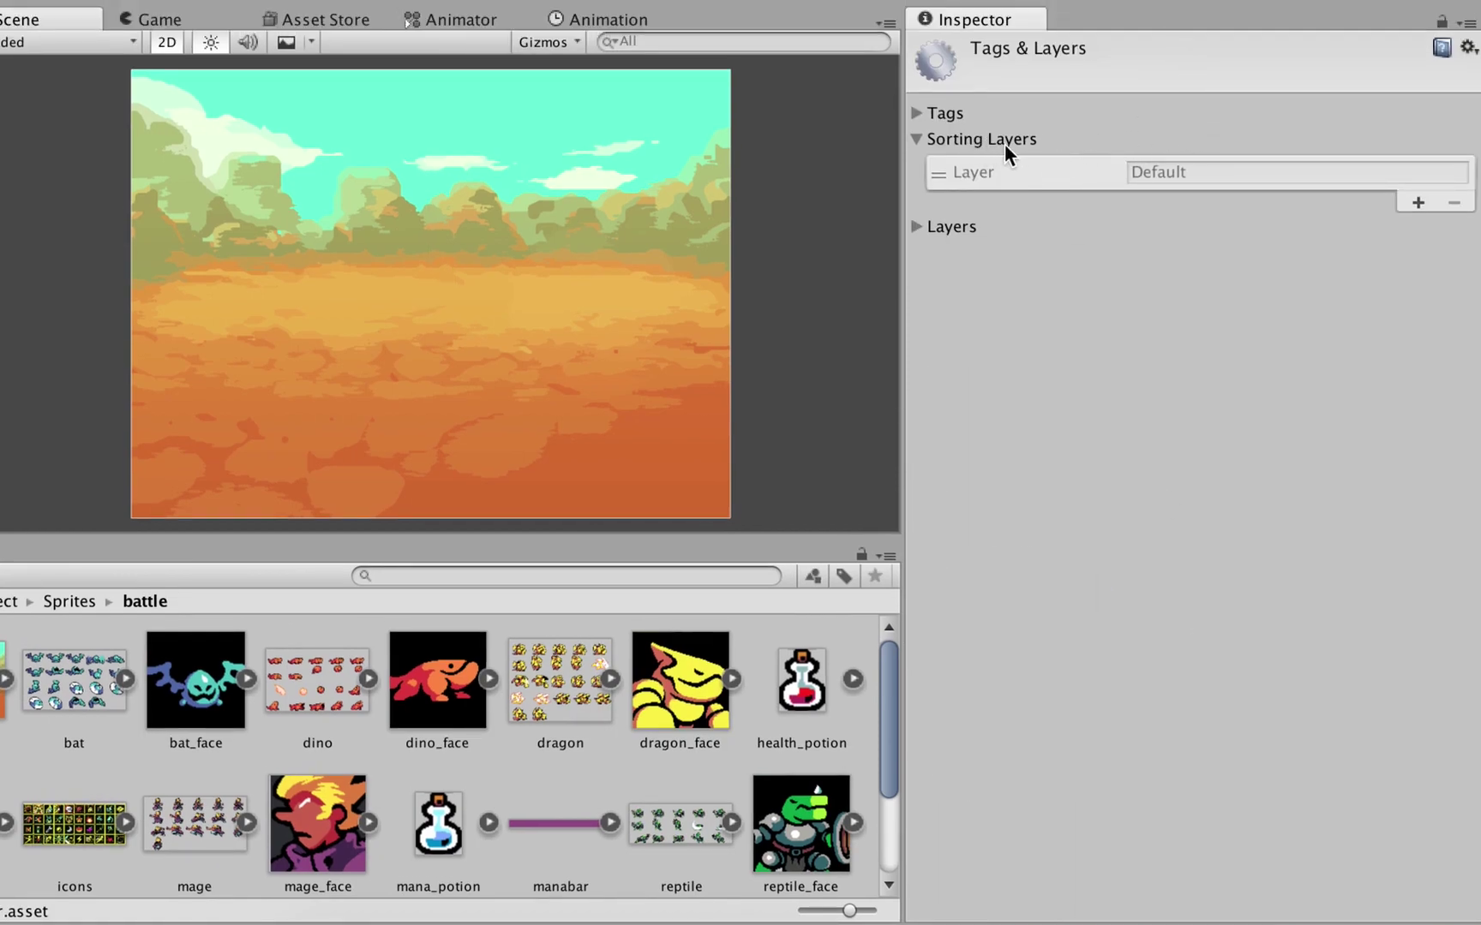
pyautogui.click(1417, 203)
pyautogui.click(1288, 199)
pyautogui.write('HU')
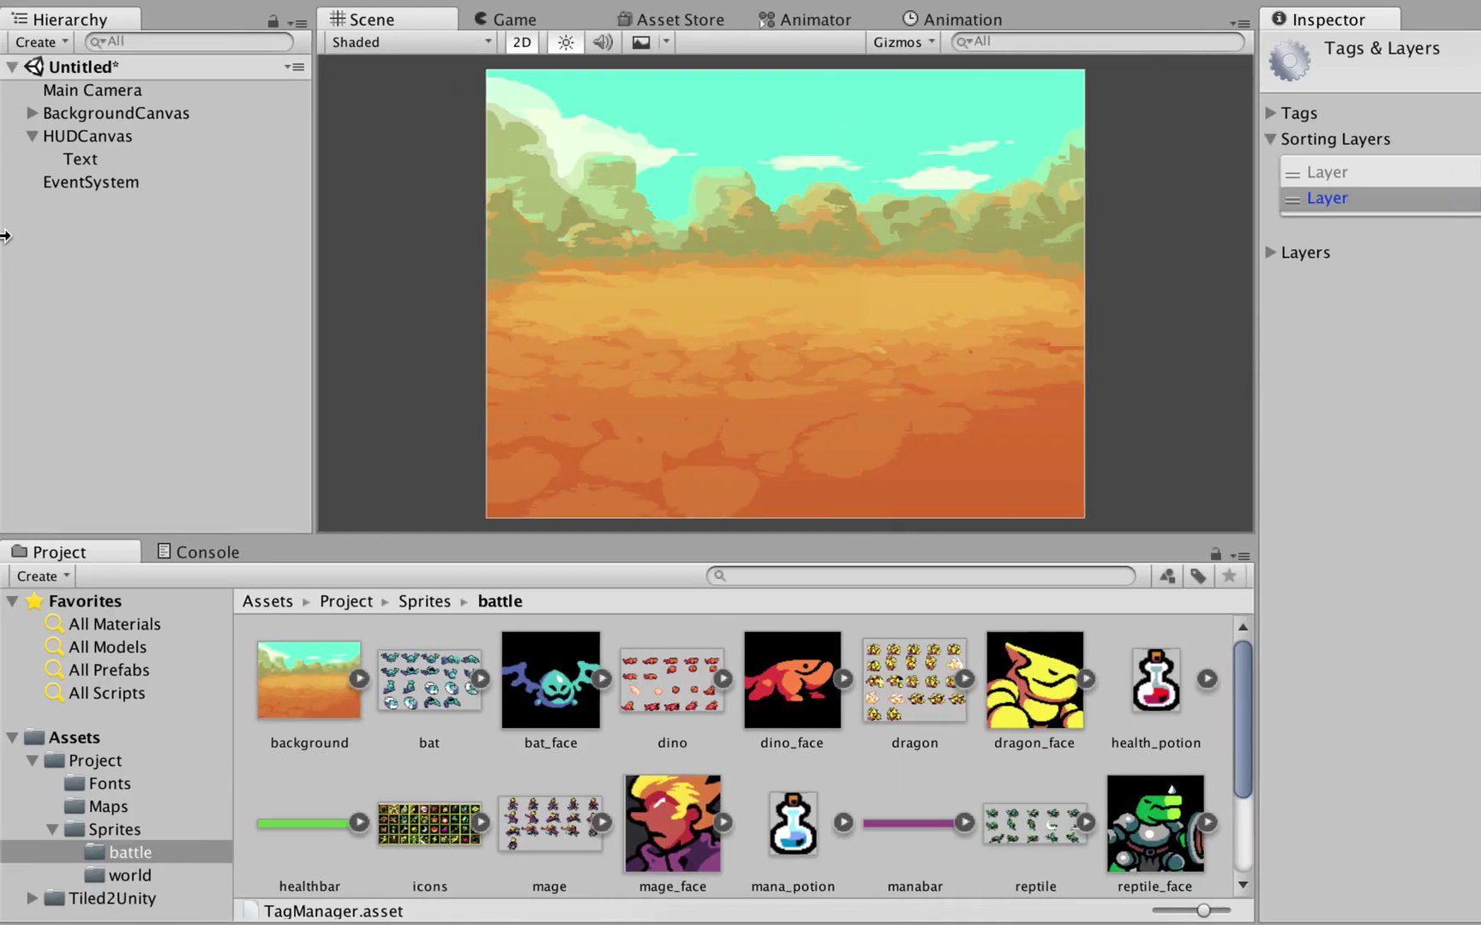
# - Assign the HUD sorting layer to HUDCanvas
pyautogui.click(86, 137)
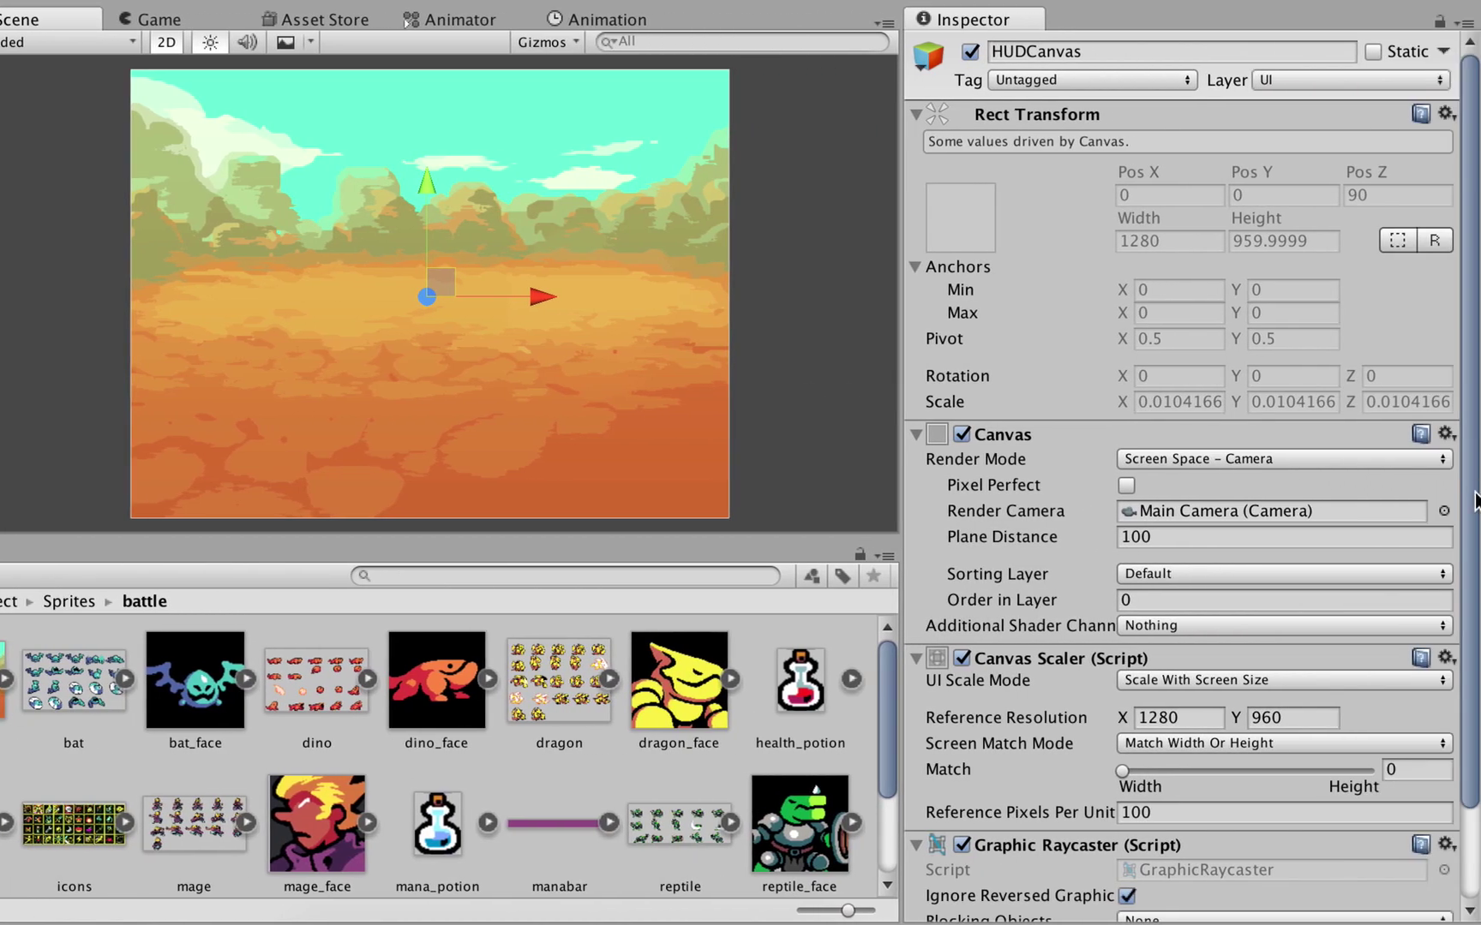
pyautogui.click(1133, 578)
pyautogui.click(1150, 598)
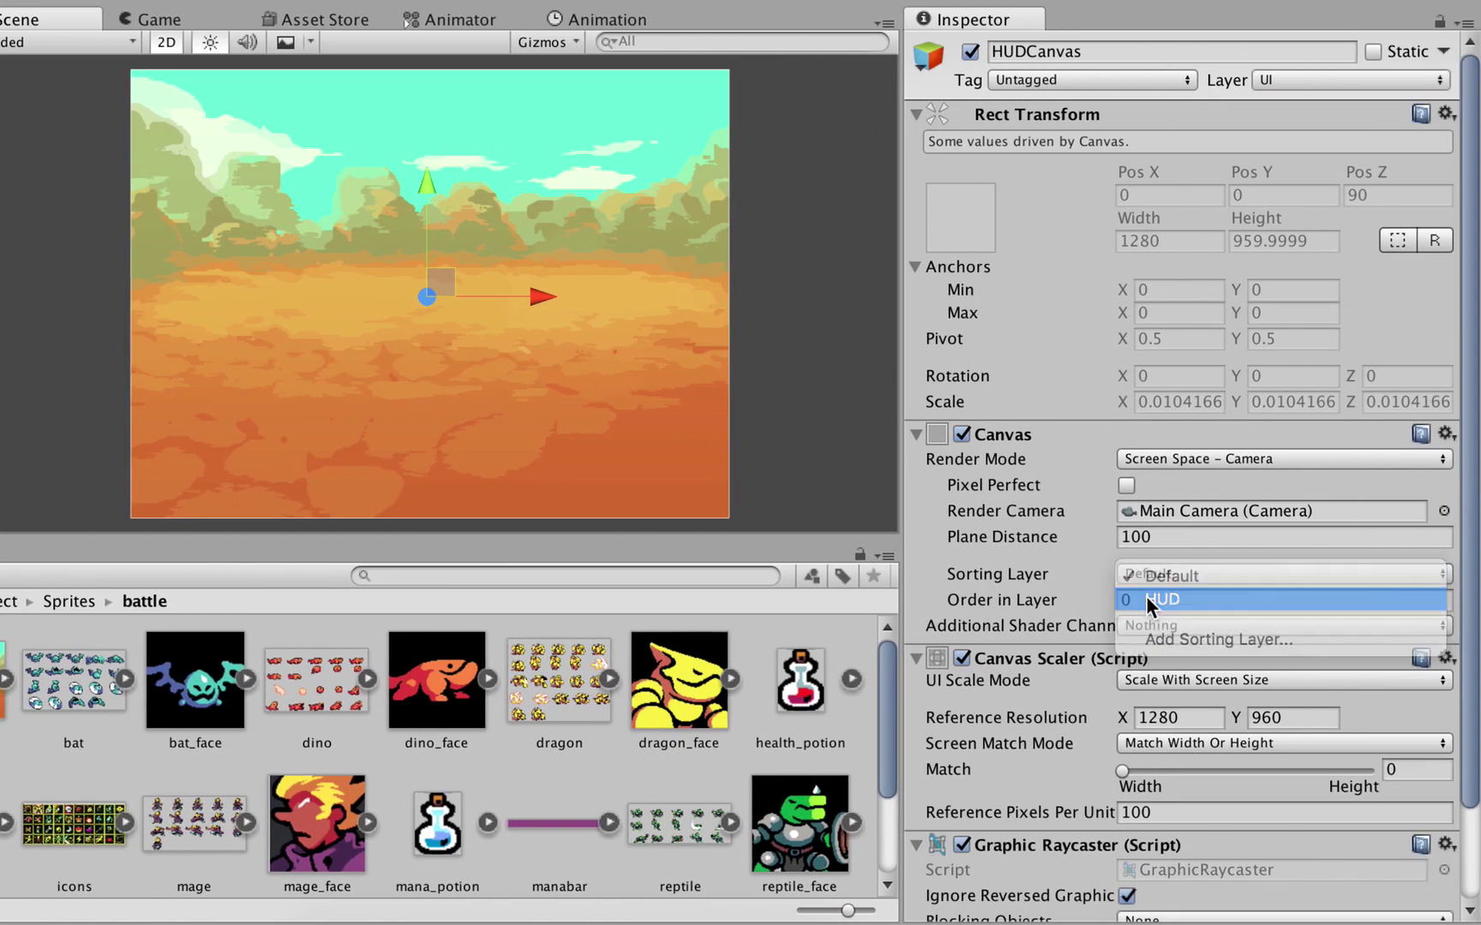
# - Review the order of the Default and HUD sorting layers in the project's Tags & Layers settings
pyautogui.click(1187, 576)
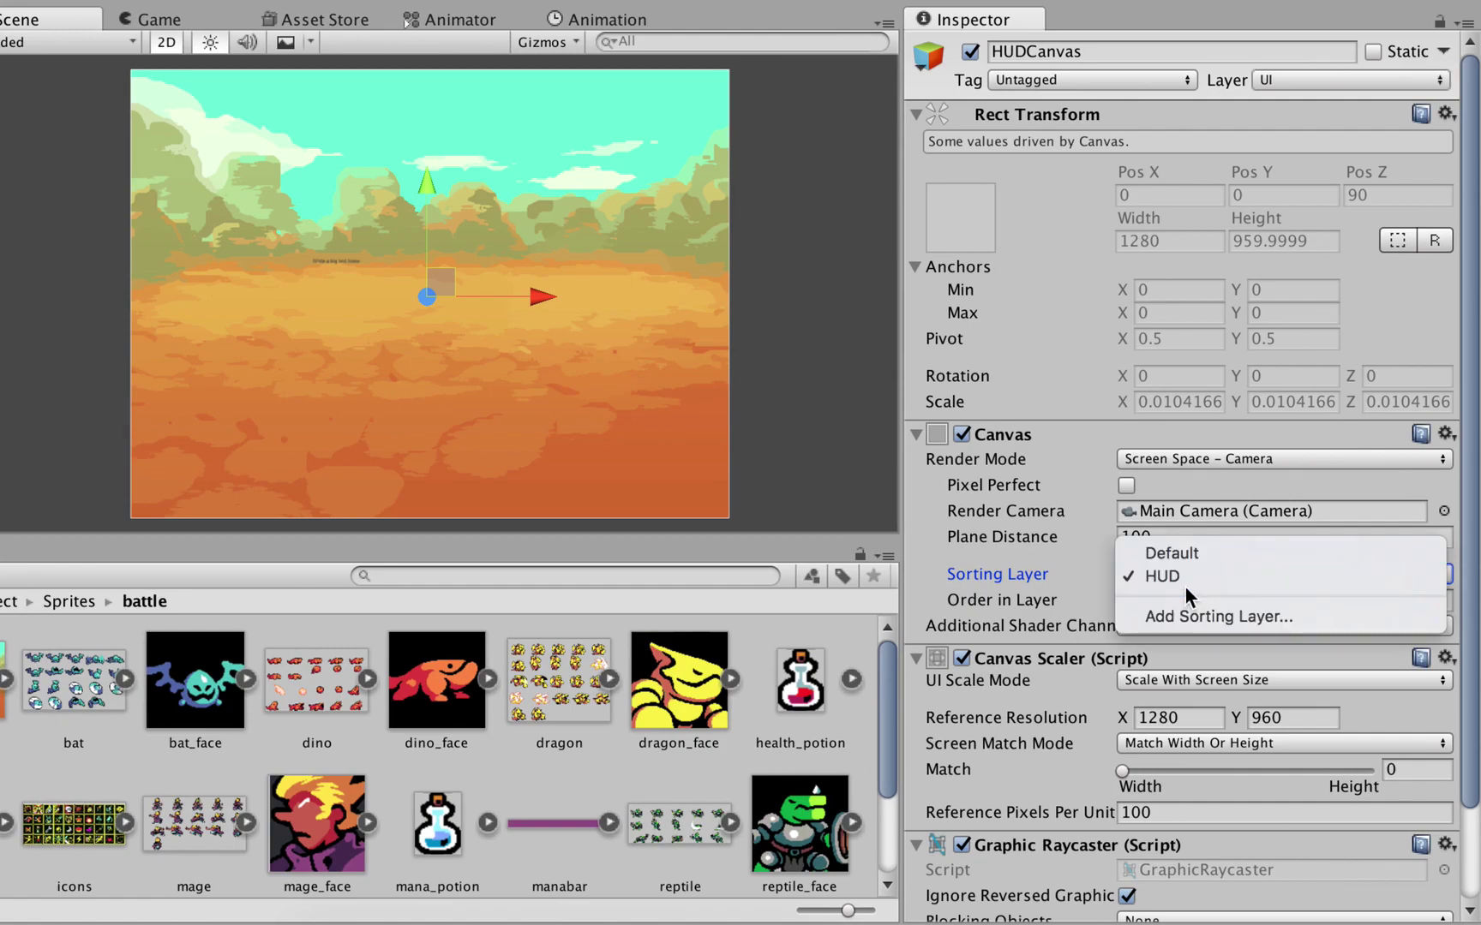
pyautogui.click(1166, 573)
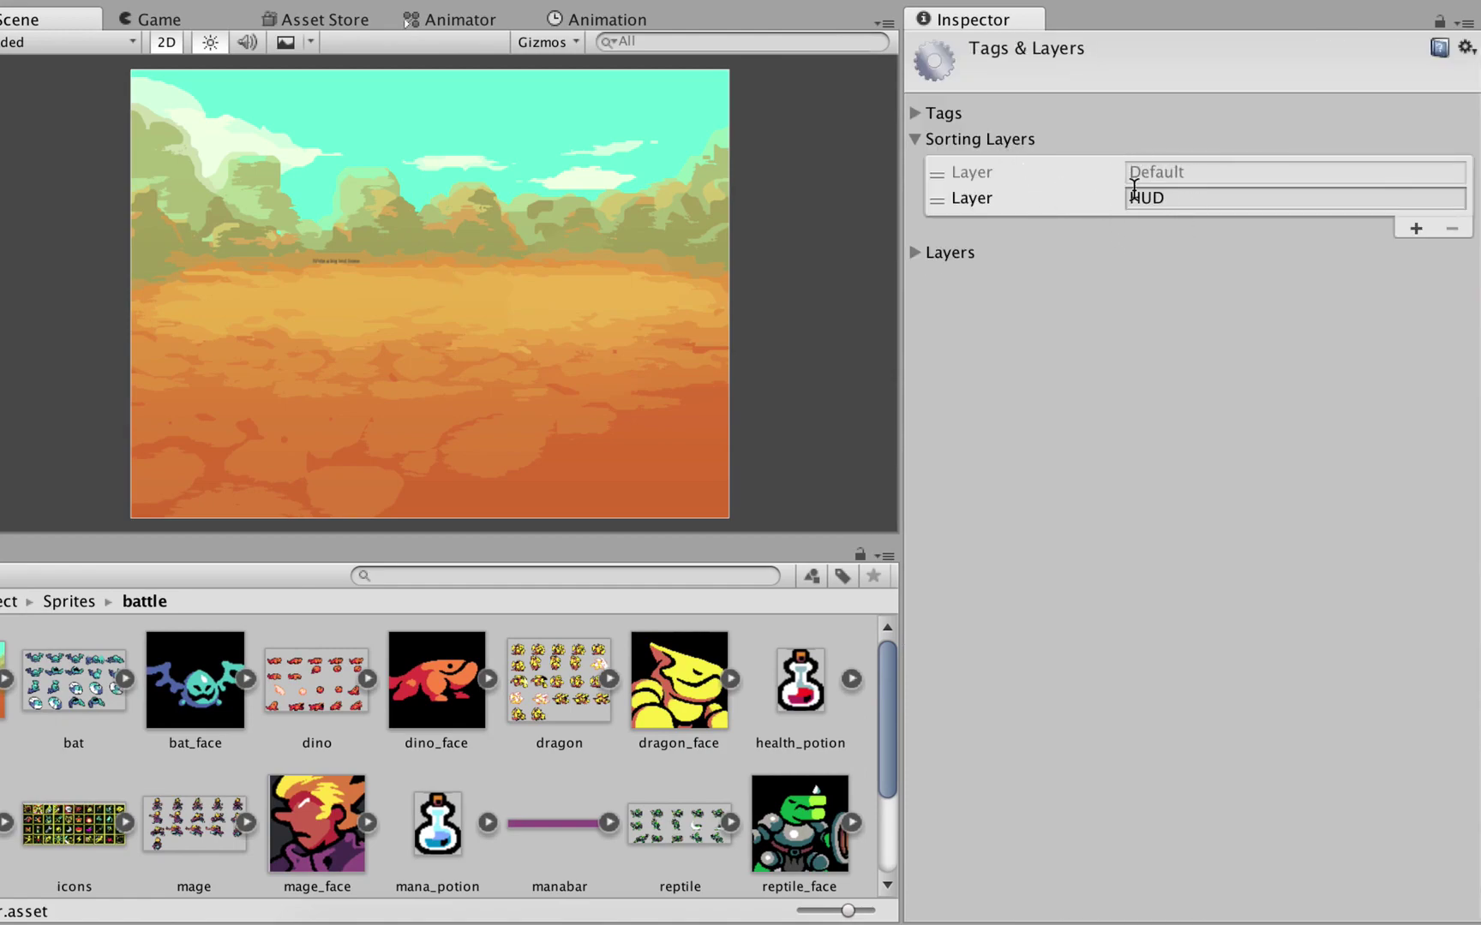
pyautogui.click(1167, 199)
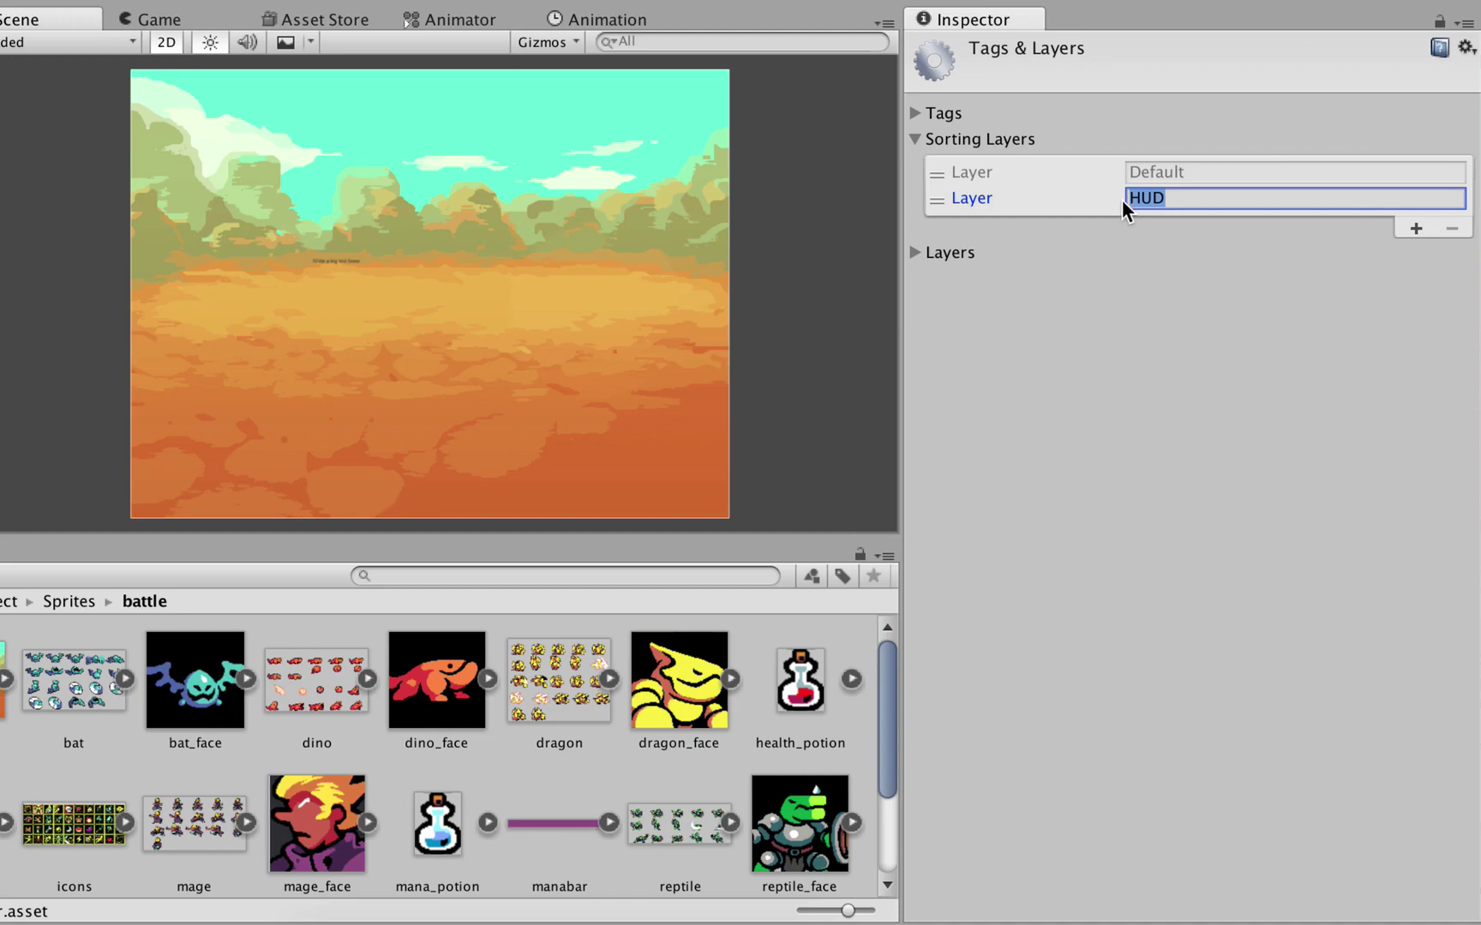
pyautogui.click(1187, 174)
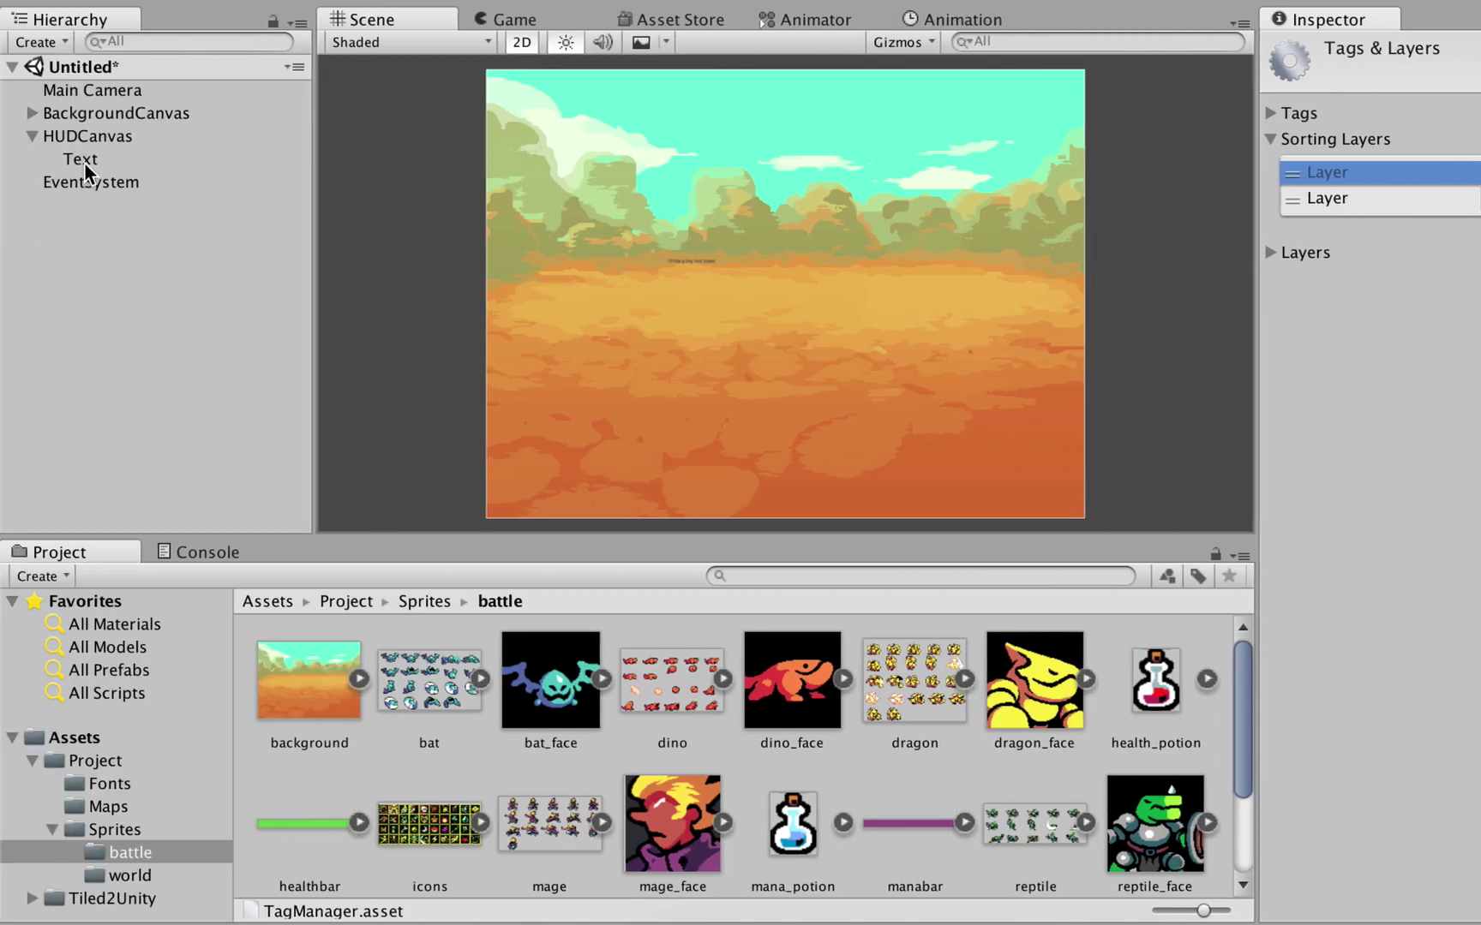
# - Enlarge the Text object's rectangle around its centre with the Rect tool to about 929 by 300
pyautogui.click(84, 161)
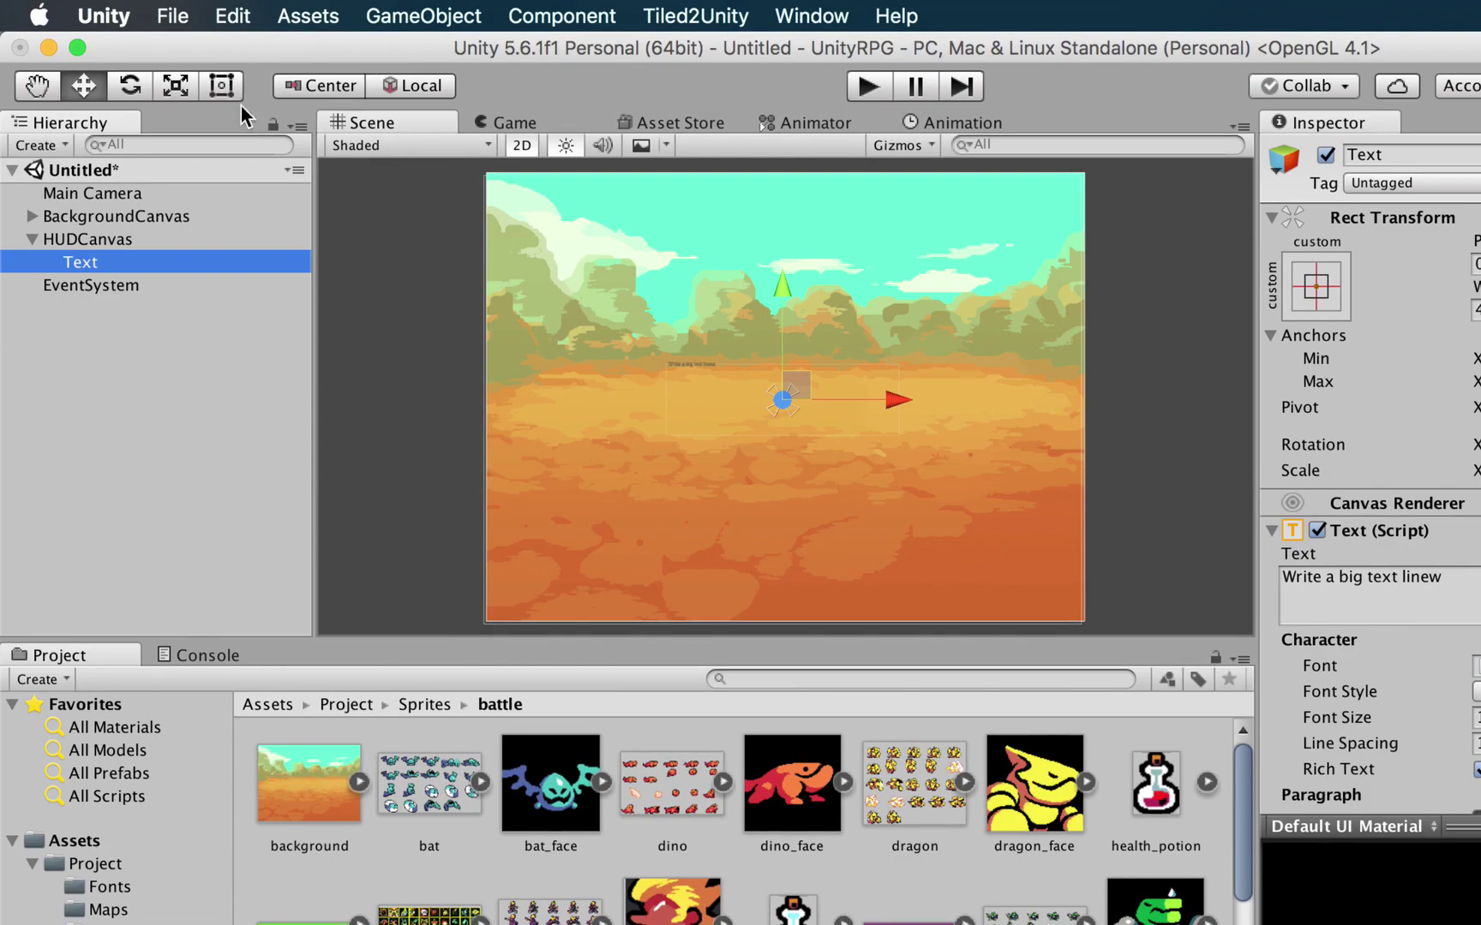
pyautogui.click(220, 87)
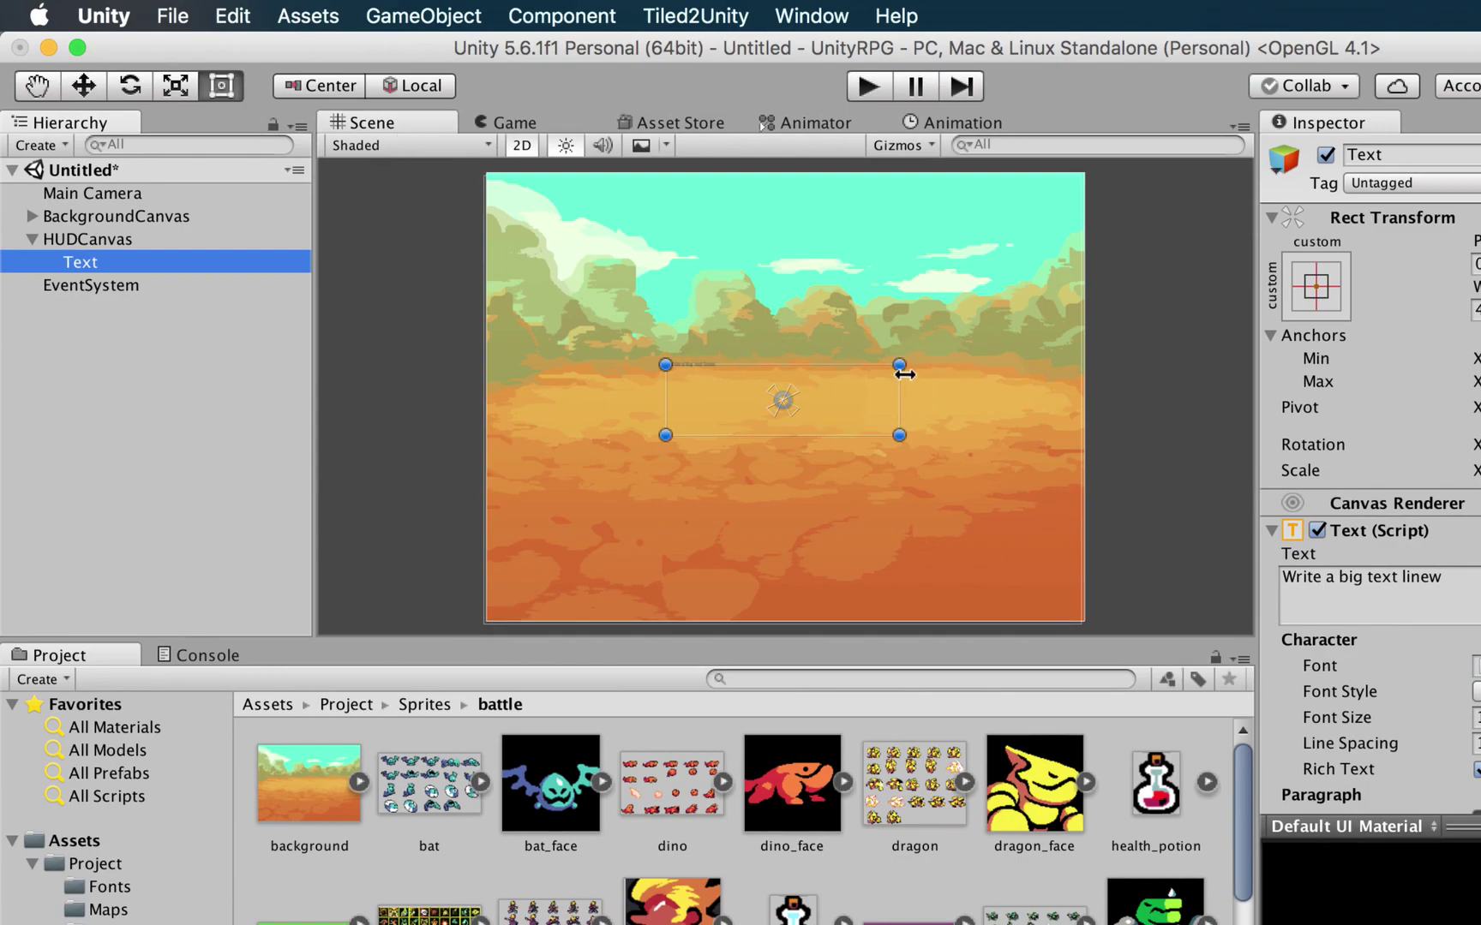
pyautogui.moveTo(899, 365); pyautogui.dragTo(1001, 330)
pyautogui.press('w')
# - Replace the Text object's content with "Unity RPG" and set its font size to 130
pyautogui.click(1246, 613)
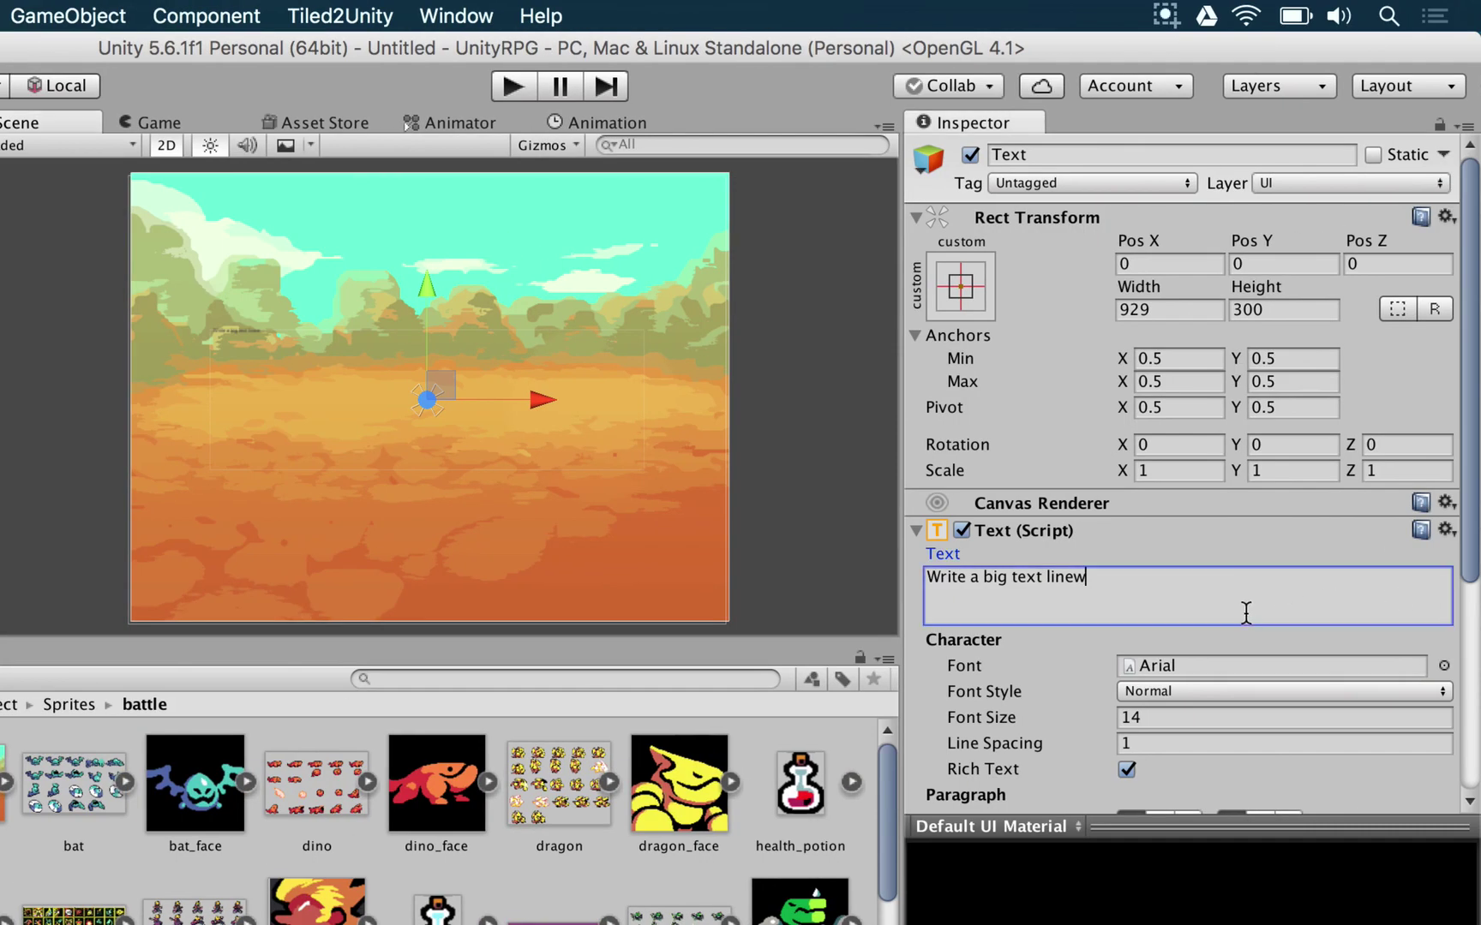
pyautogui.press('super+a')
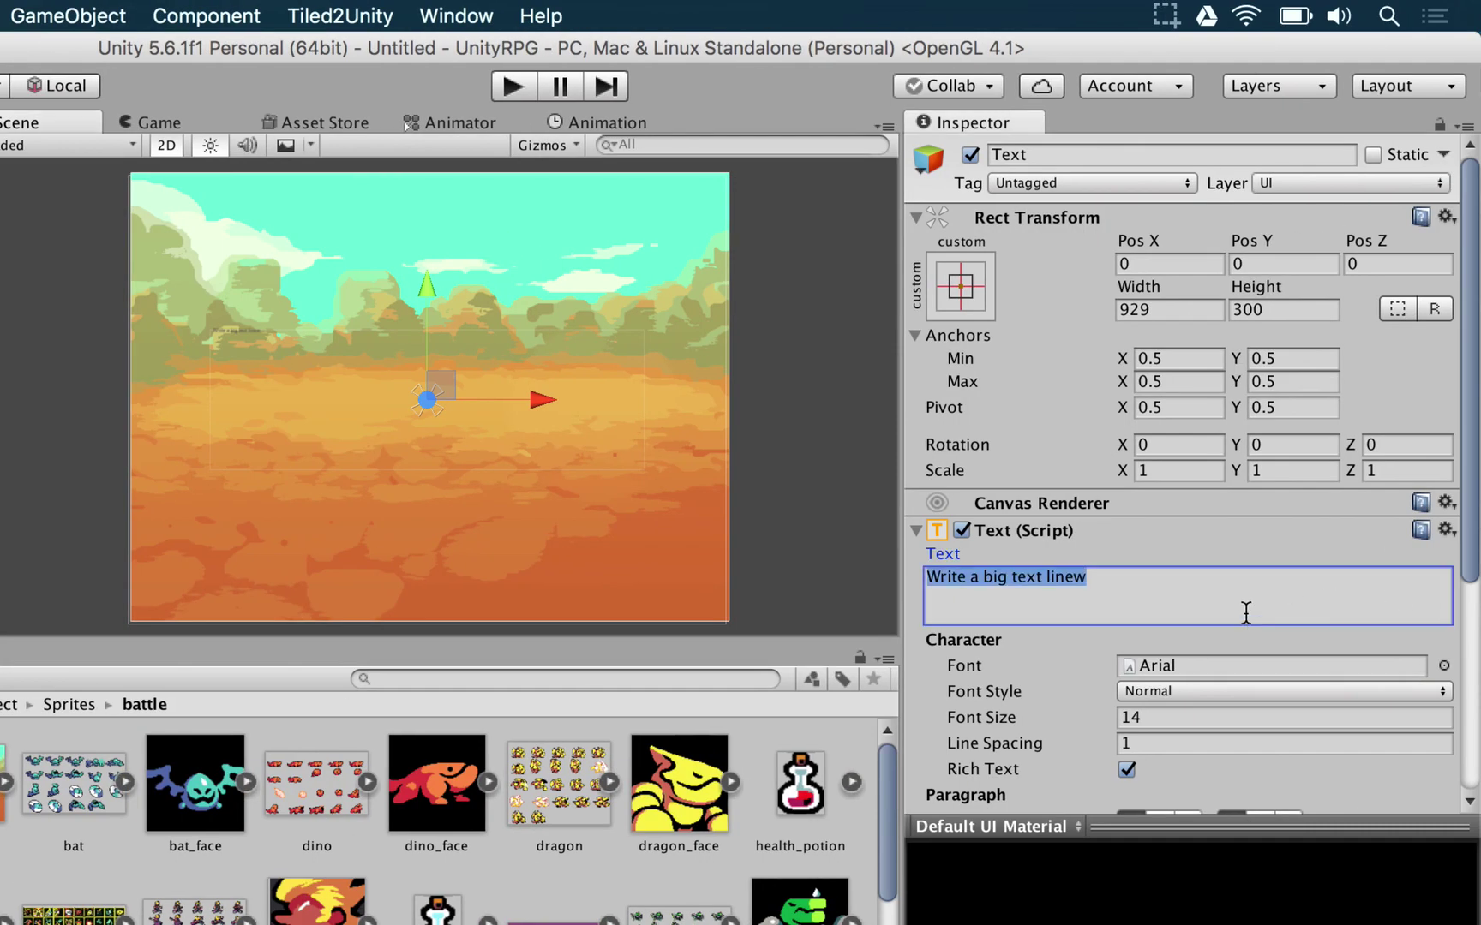
pyautogui.write('Unity RPG')
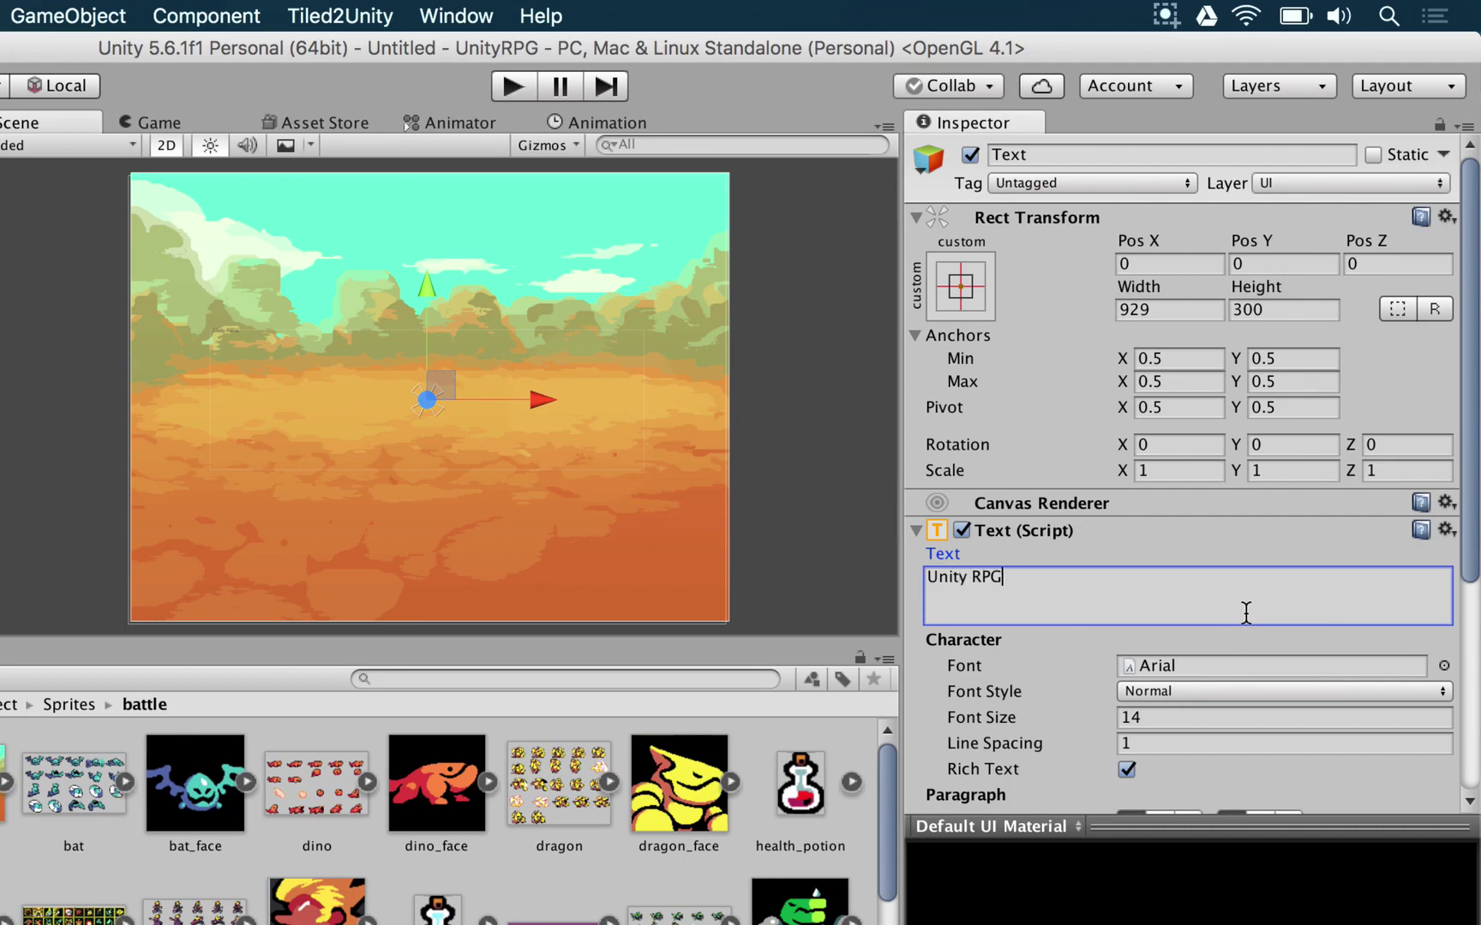
pyautogui.scroll(-2, 1142, 610)
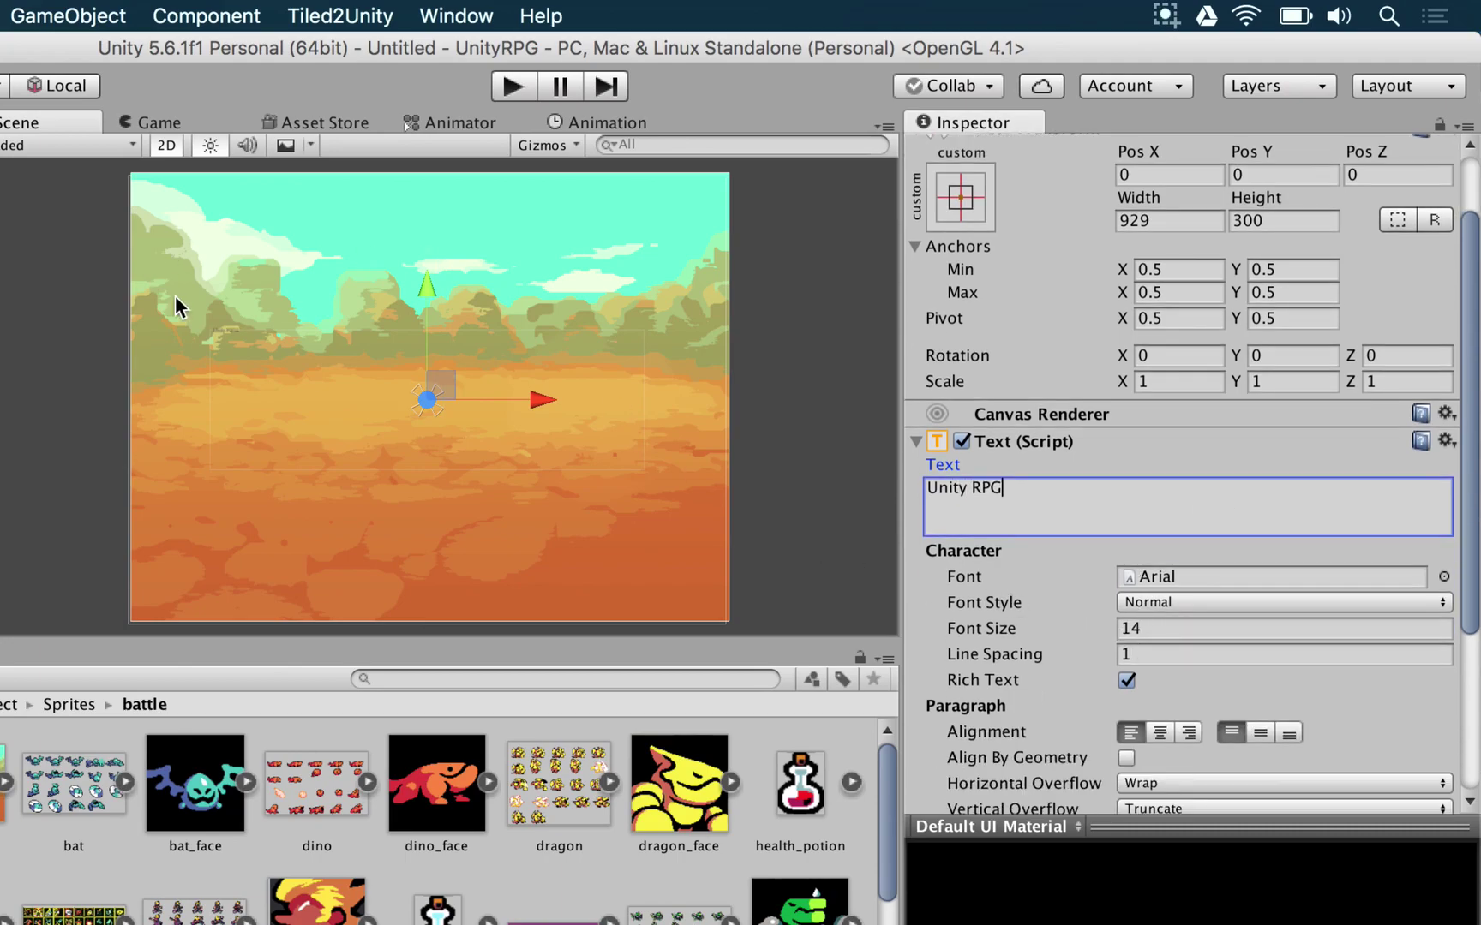
pyautogui.click(1131, 629)
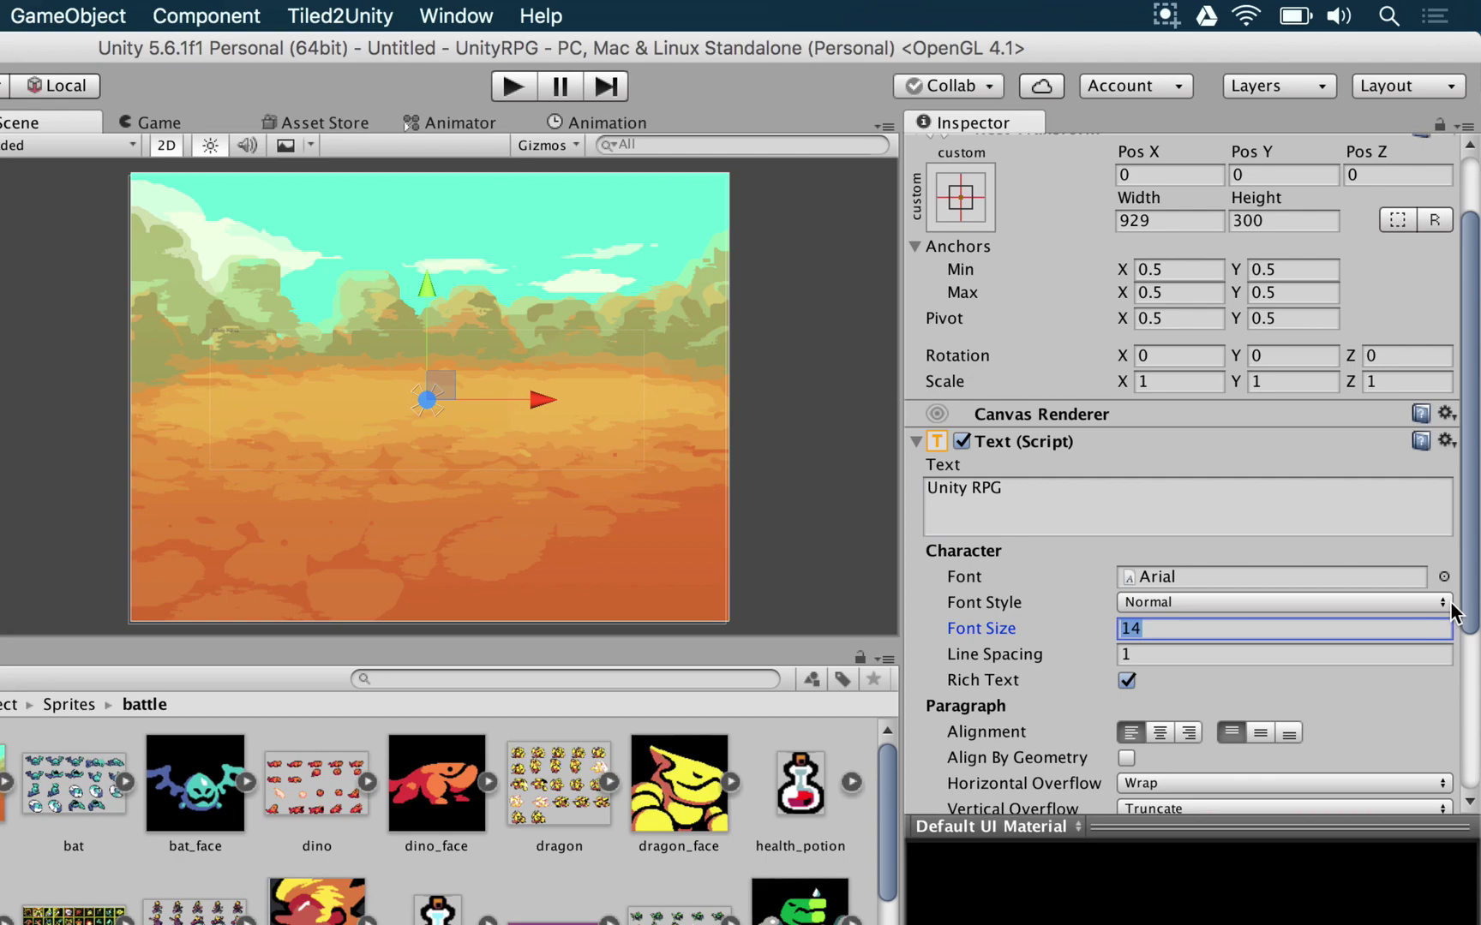
pyautogui.write('130')
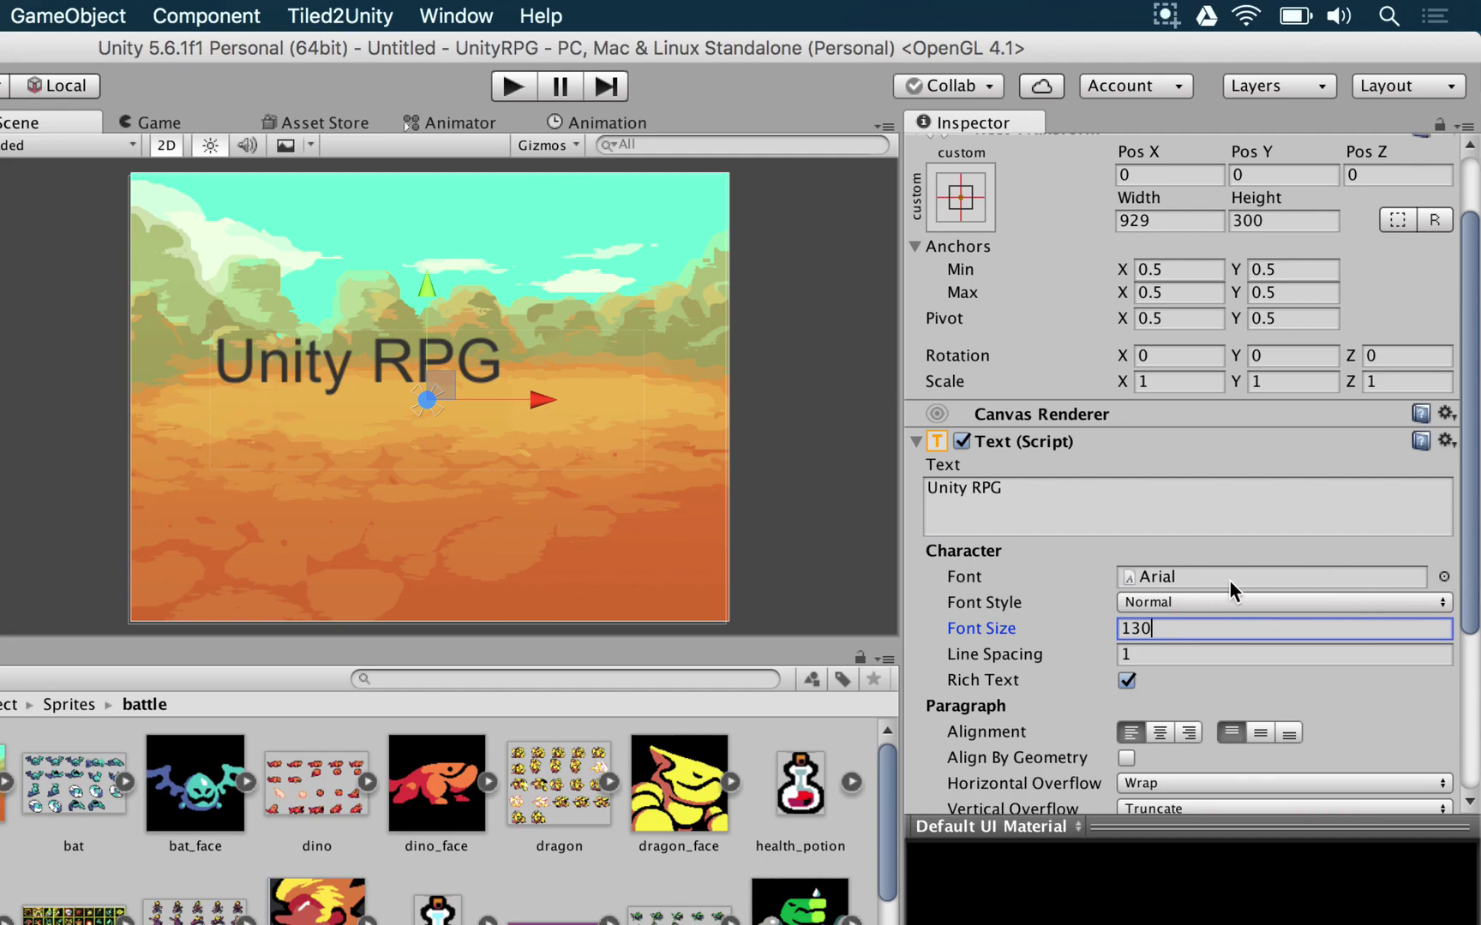
# - Change the Text object's font to kells_uncial
pyautogui.click(1443, 579)
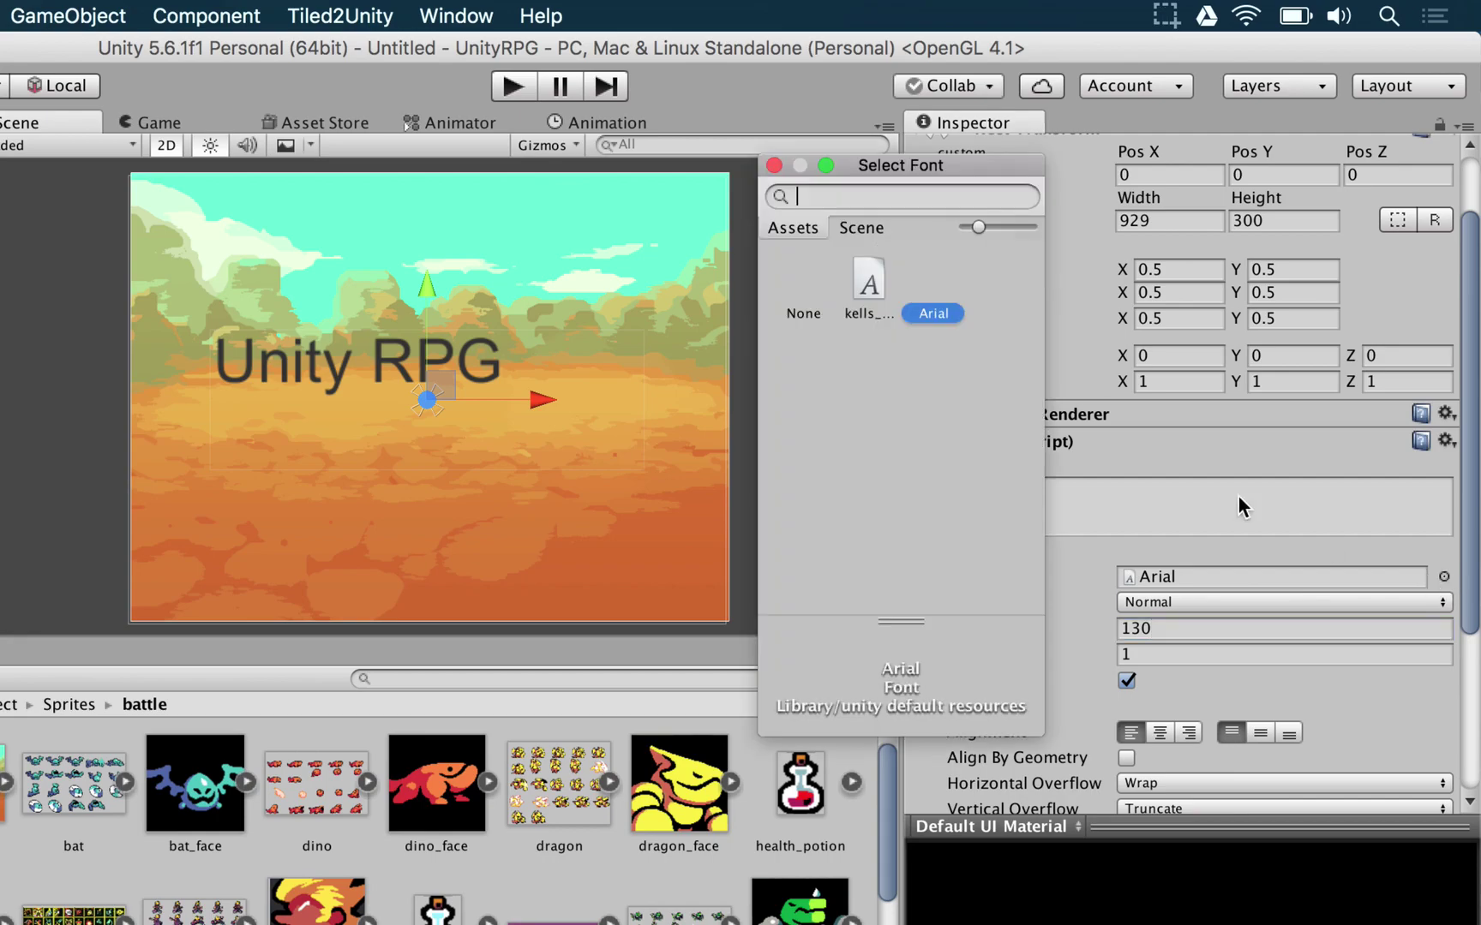
pyautogui.click(881, 296)
pyautogui.doubleClick(878, 291)
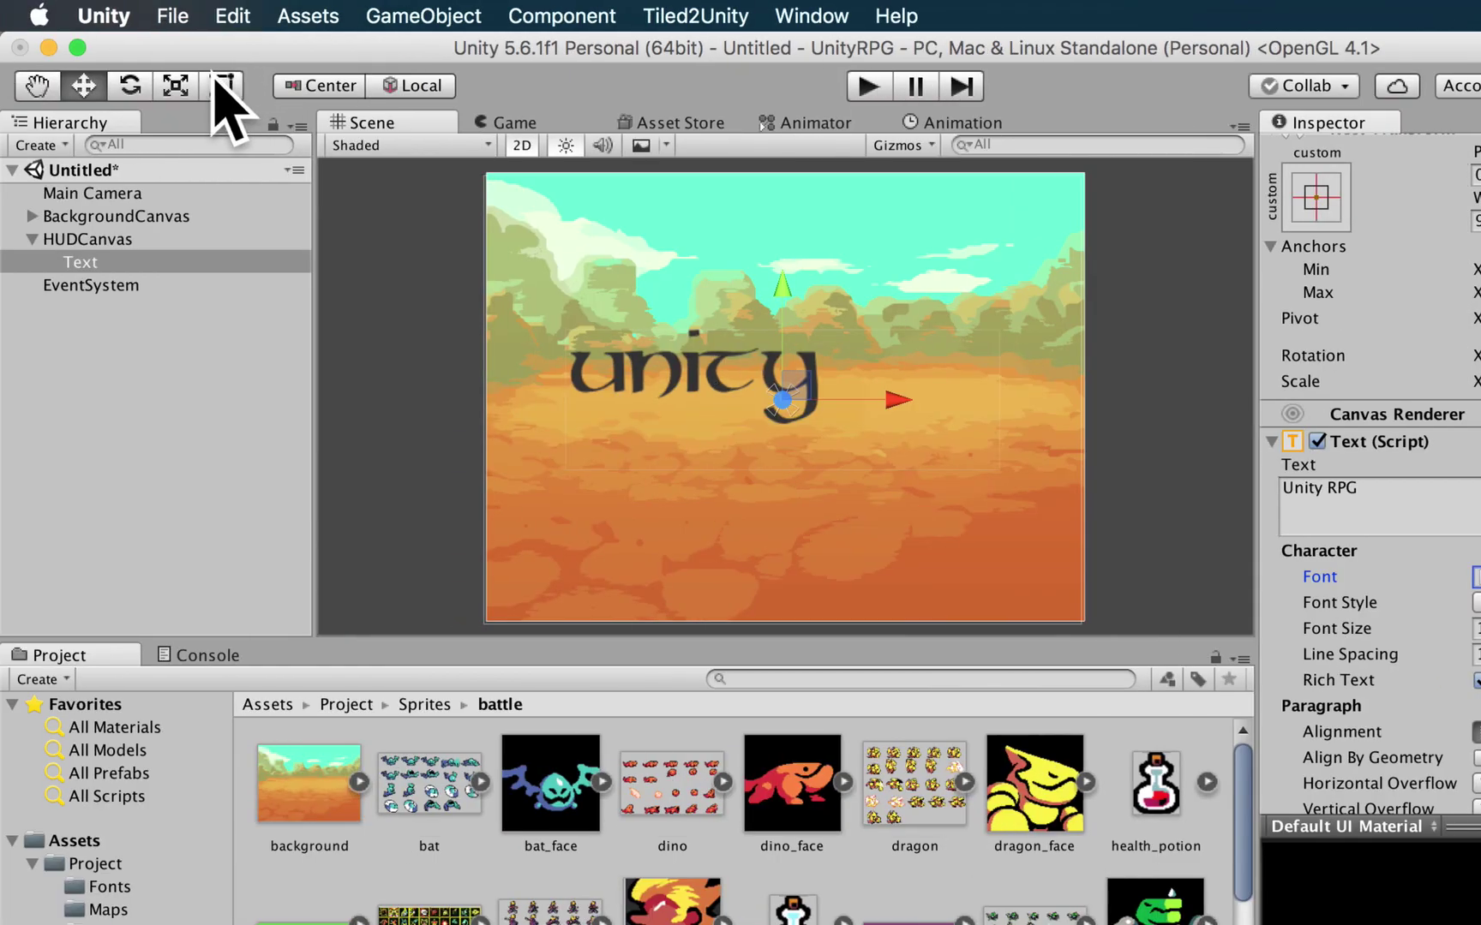
# - Widen the Text object's rectangle to about 1150 and centre its text horizontally and vertically
pyautogui.click(221, 85)
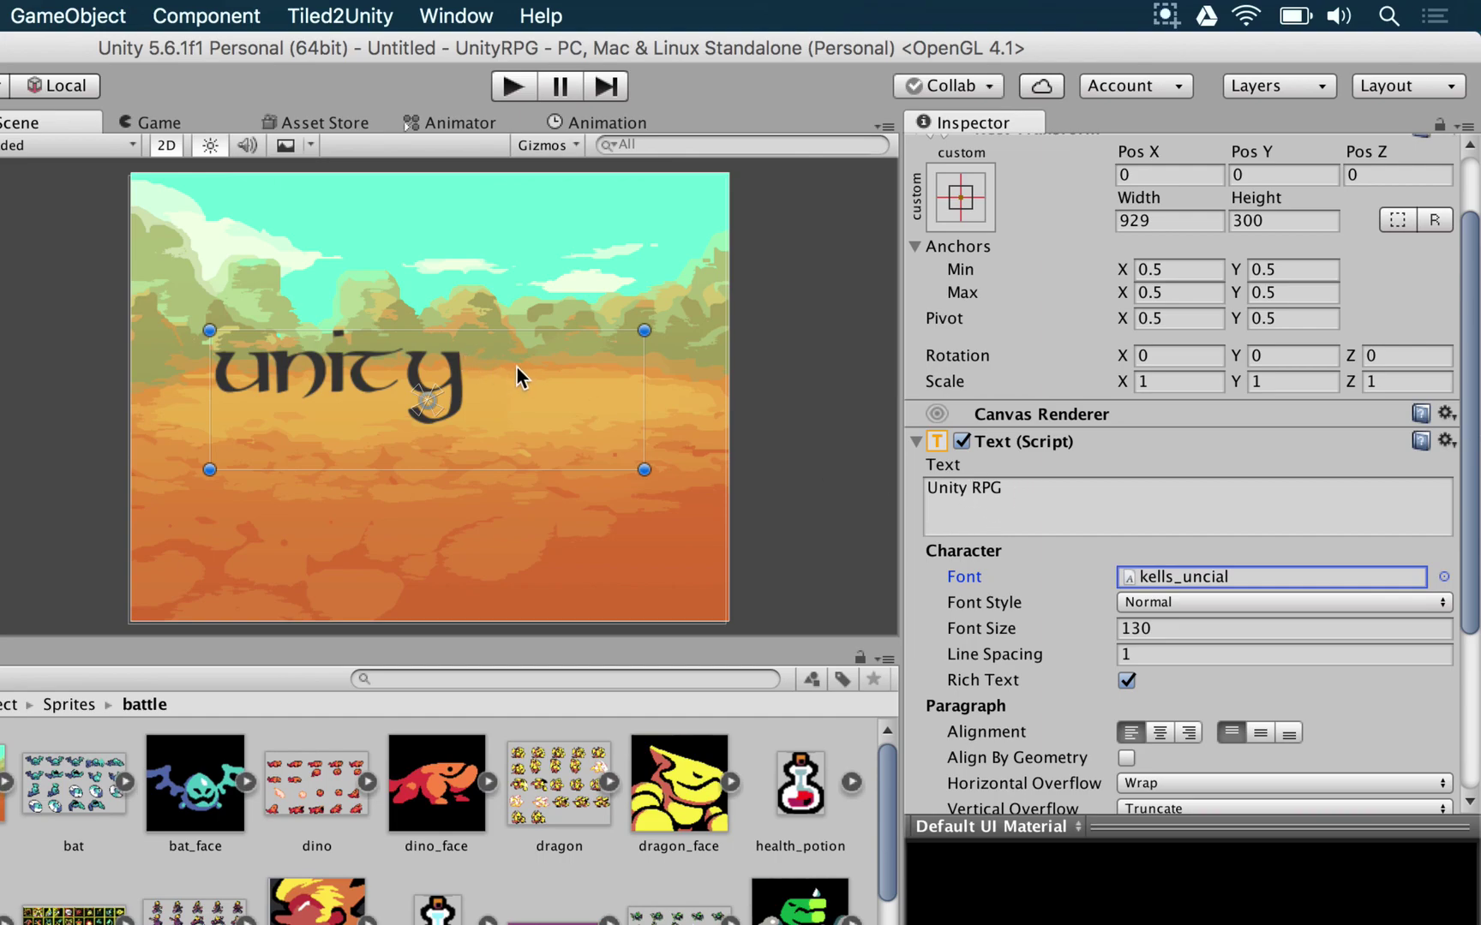
pyautogui.moveTo(644, 398); pyautogui.dragTo(695, 399)
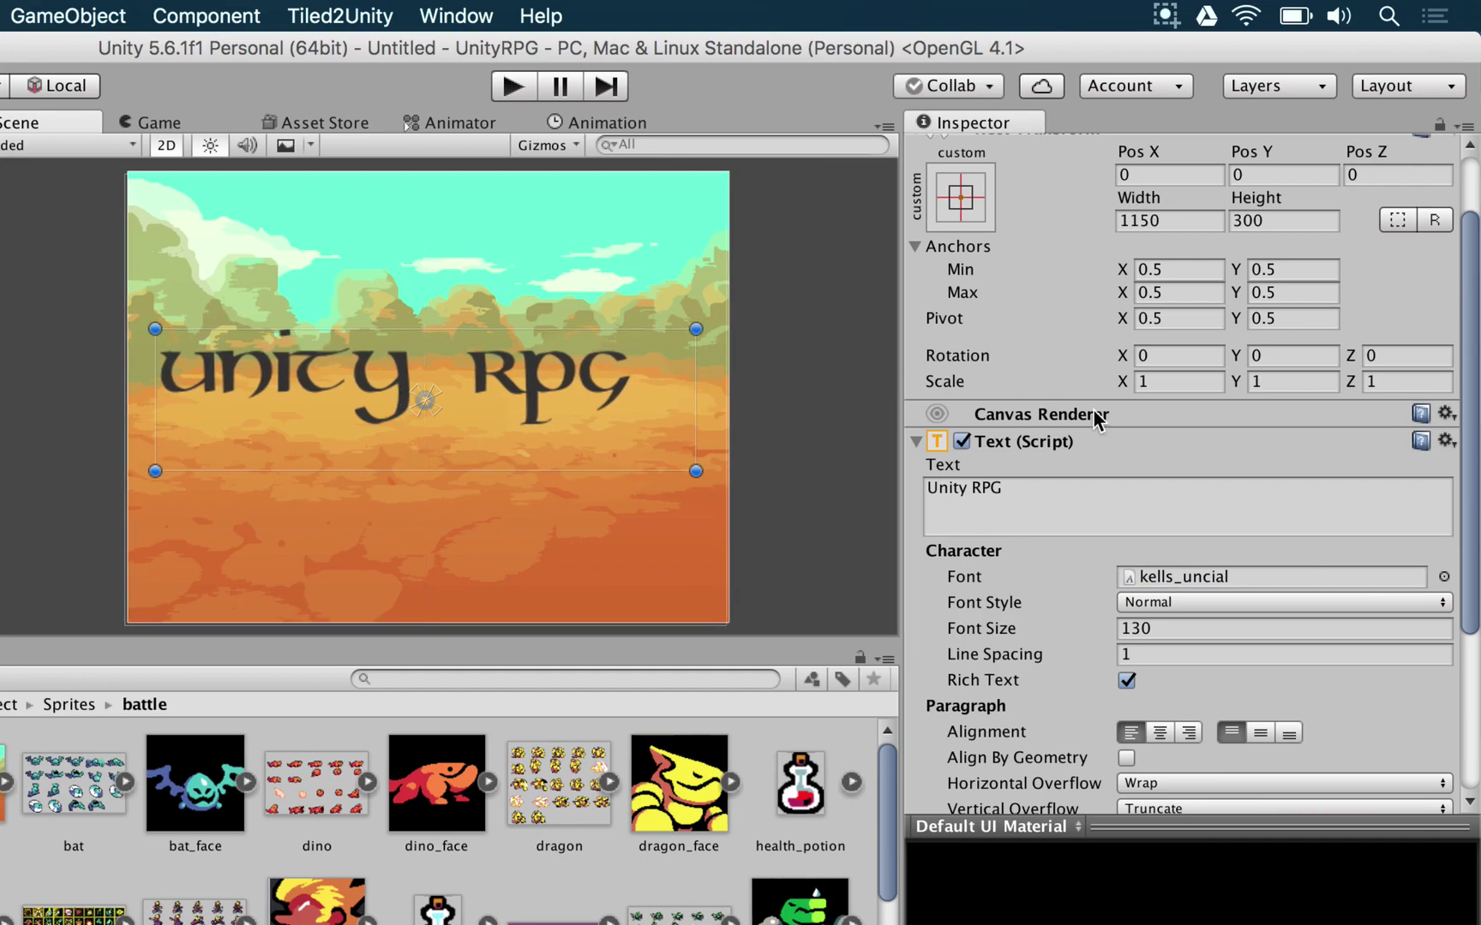
pyautogui.scroll(-1, 1106, 420)
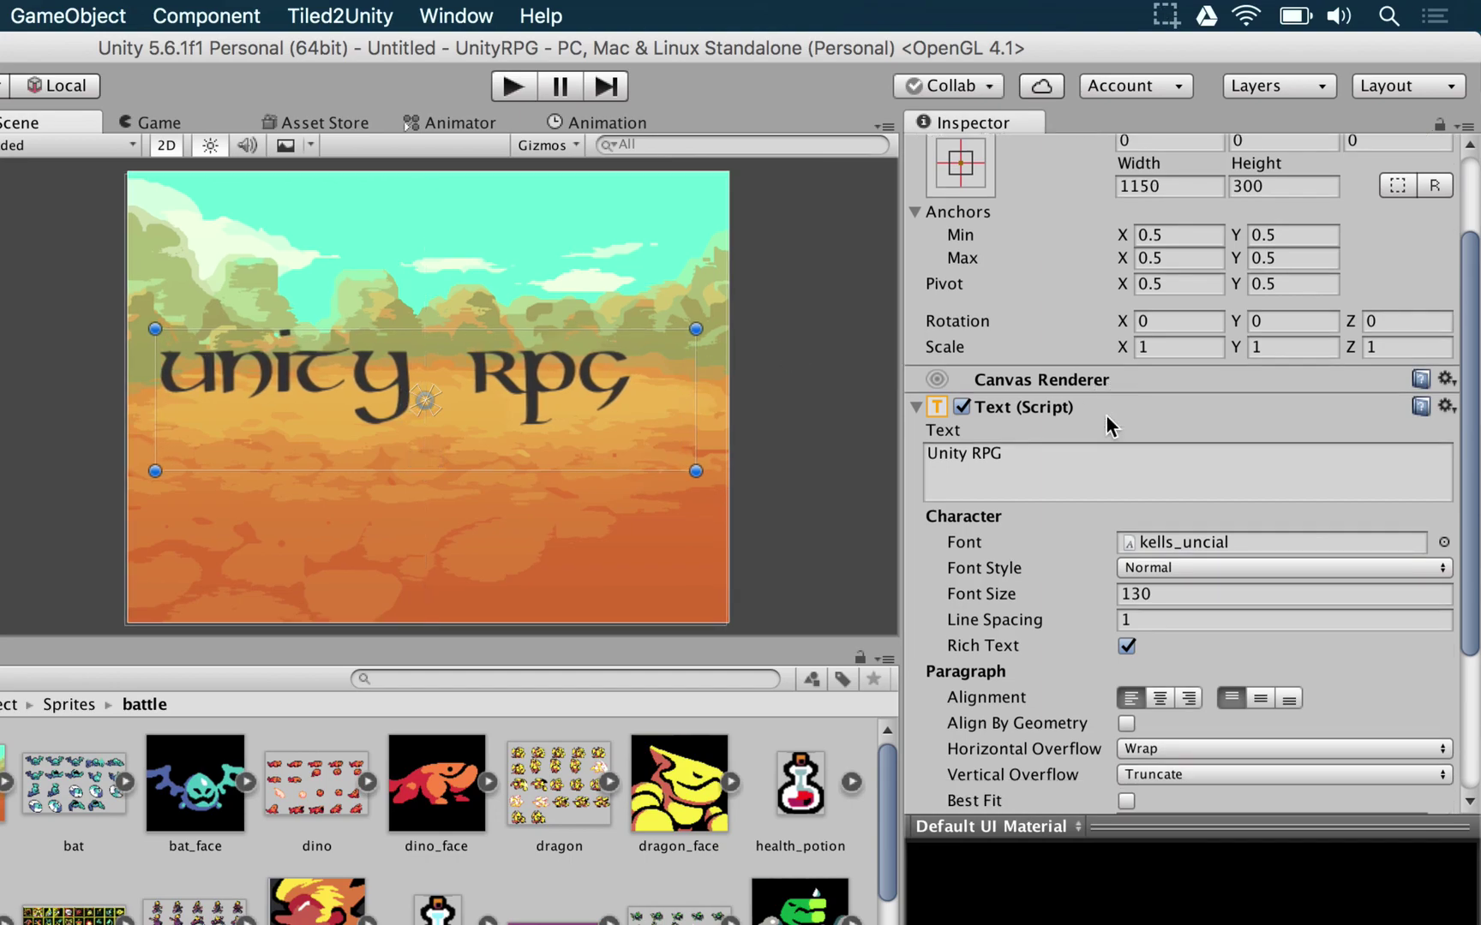
pyautogui.click(1161, 697)
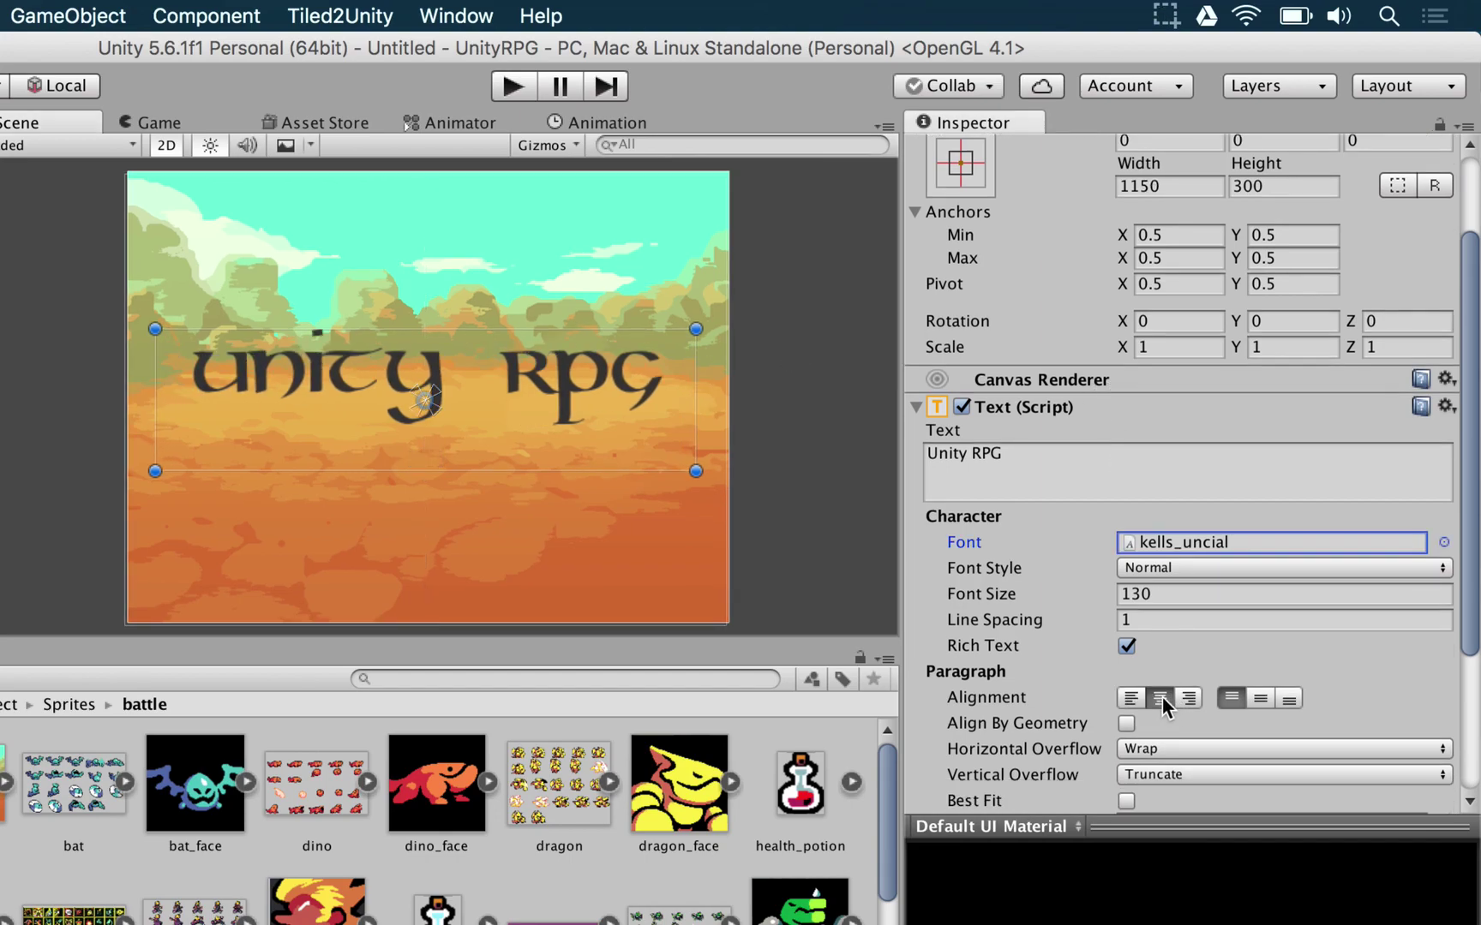
pyautogui.click(1269, 702)
# - Move the Text object up into the upper part of the background, to about Y 150
pyautogui.moveTo(374, 387); pyautogui.dragTo(371, 310)
pyautogui.scroll(-1, 371, 311)
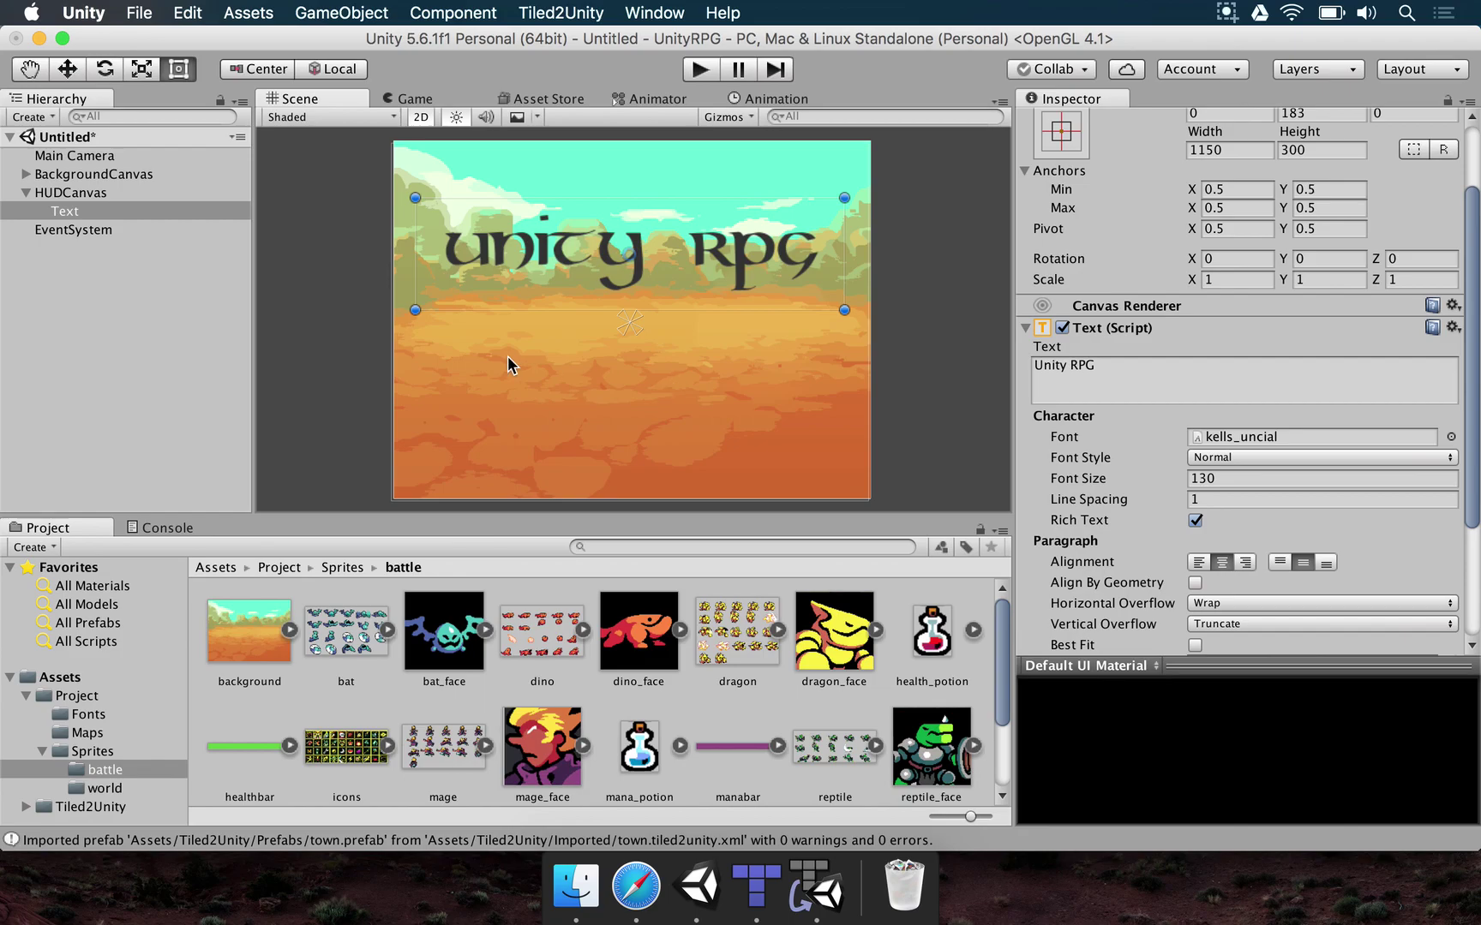
pyautogui.moveTo(605, 259); pyautogui.dragTo(609, 274)
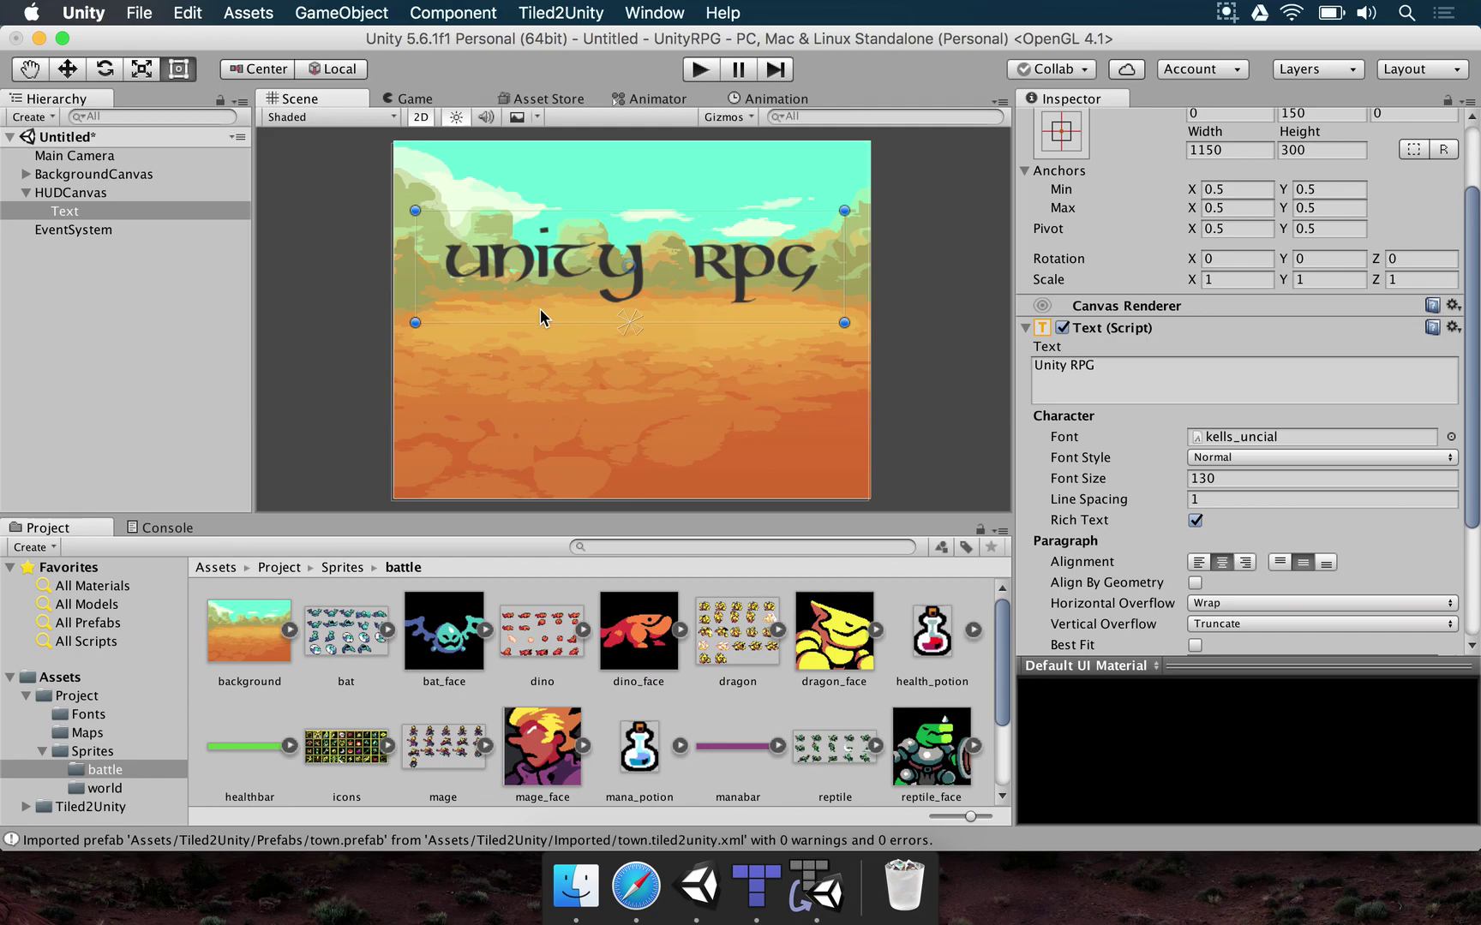
# - Add a UI Button as a child of HUDCanvas
pyautogui.click(71, 194)
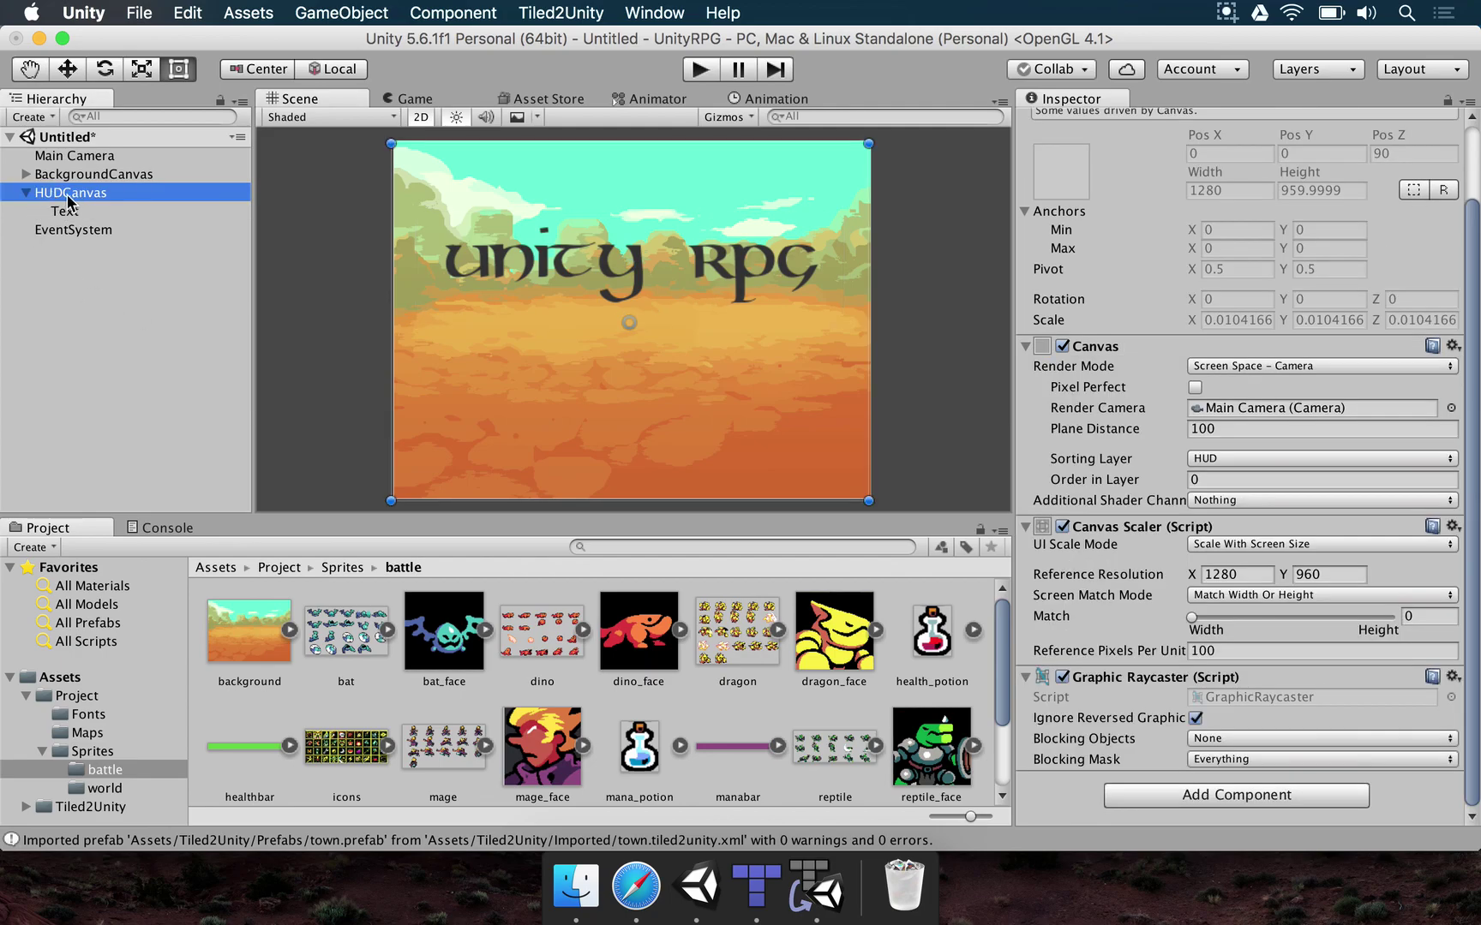
pyautogui.rightClick(68, 198)
pyautogui.moveTo(116, 514)
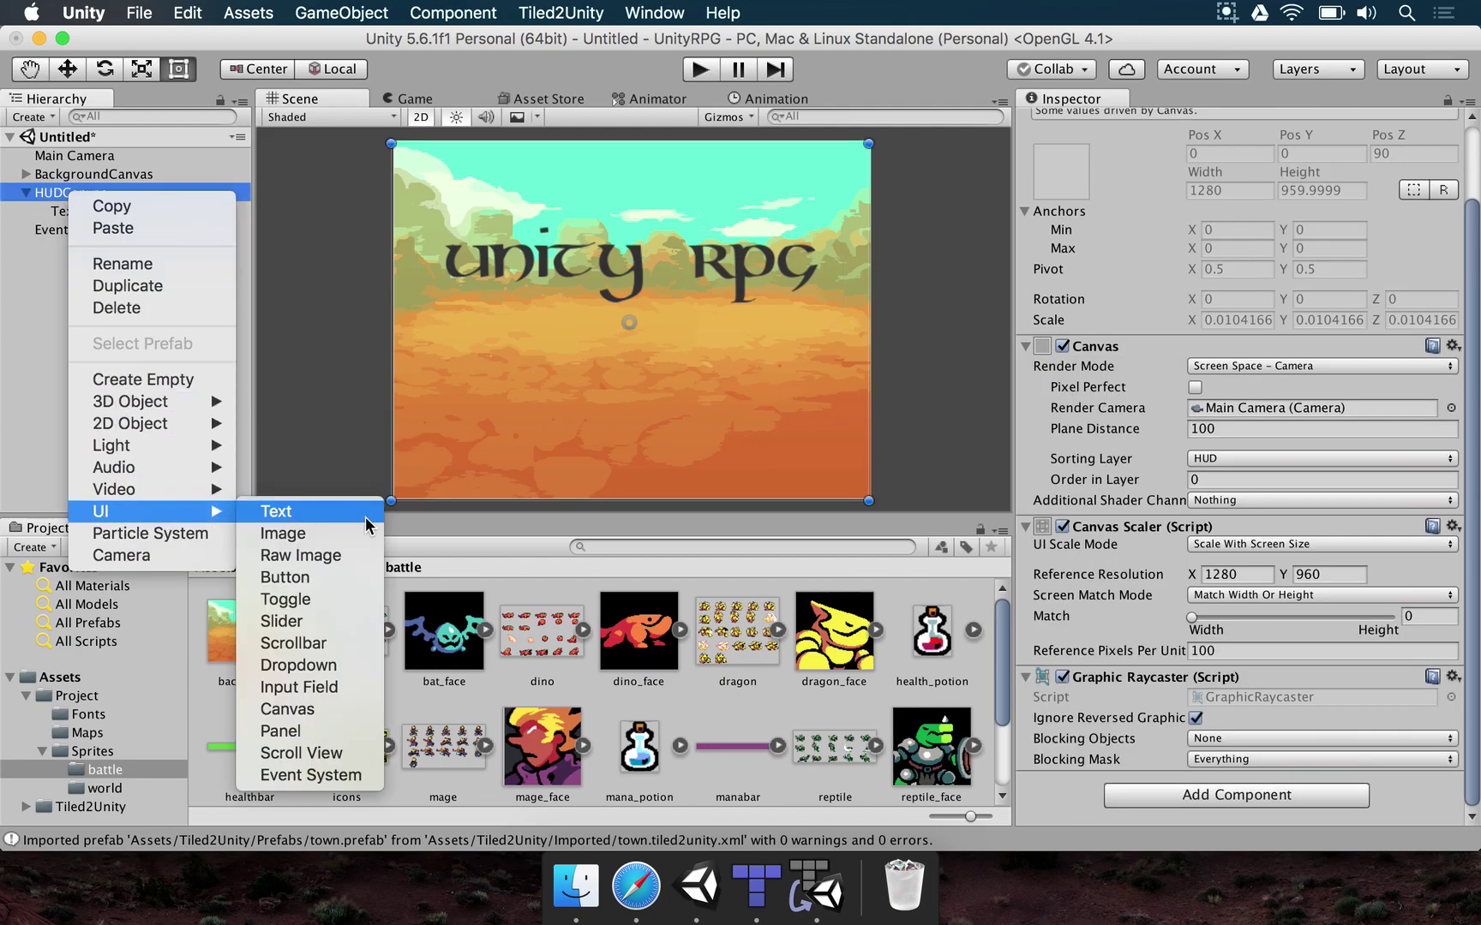
pyautogui.click(285, 578)
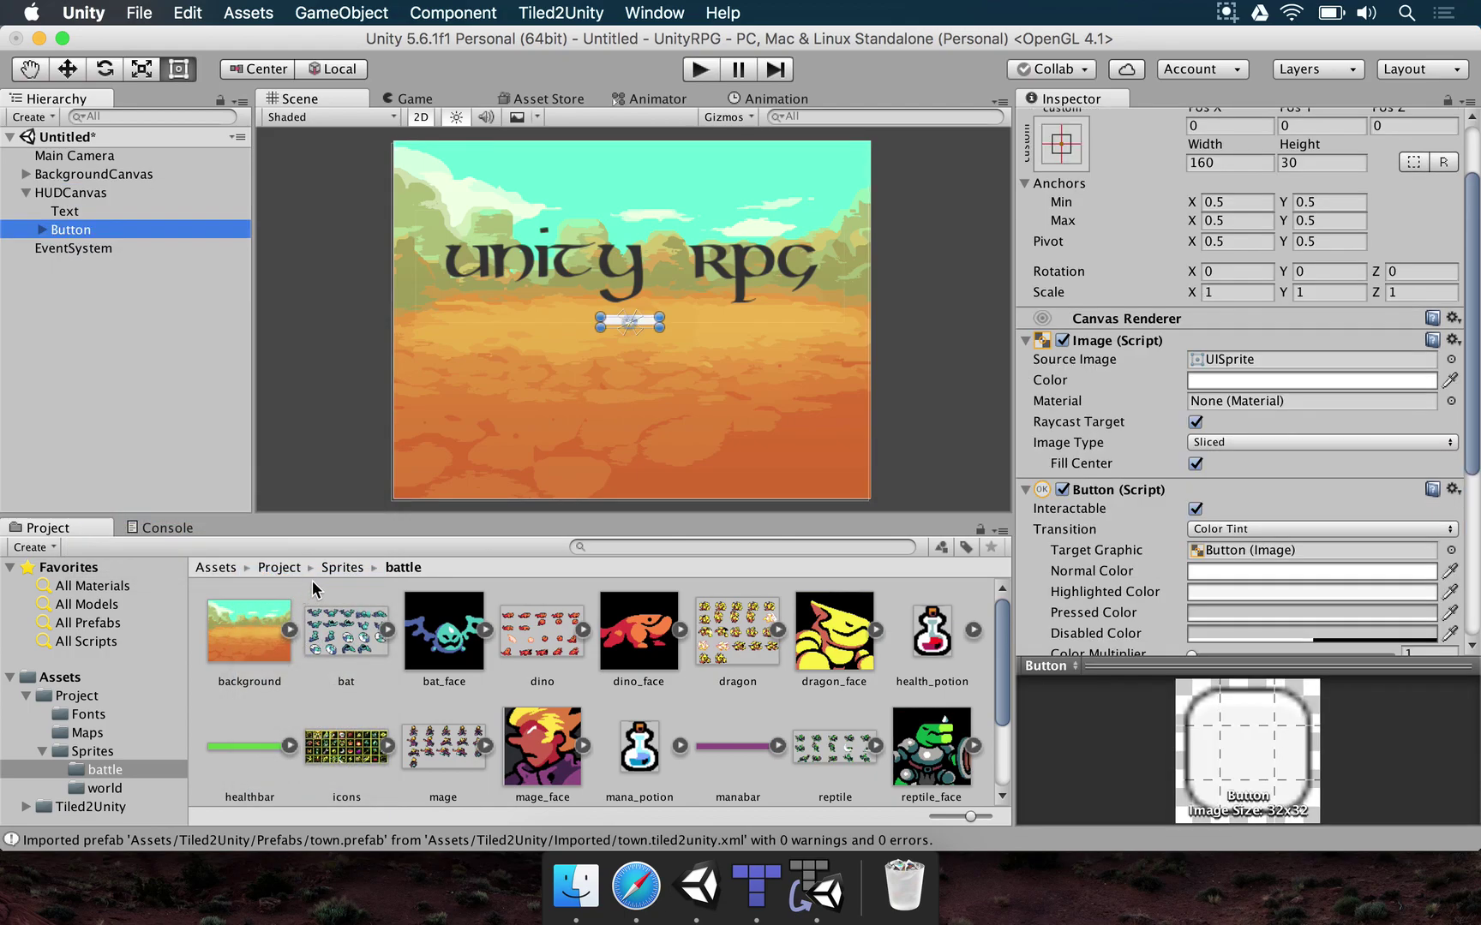
# - Enlarge the button to about 520 by 168 and move it below the title, to about Y -190
pyautogui.scroll(2, 643, 353)
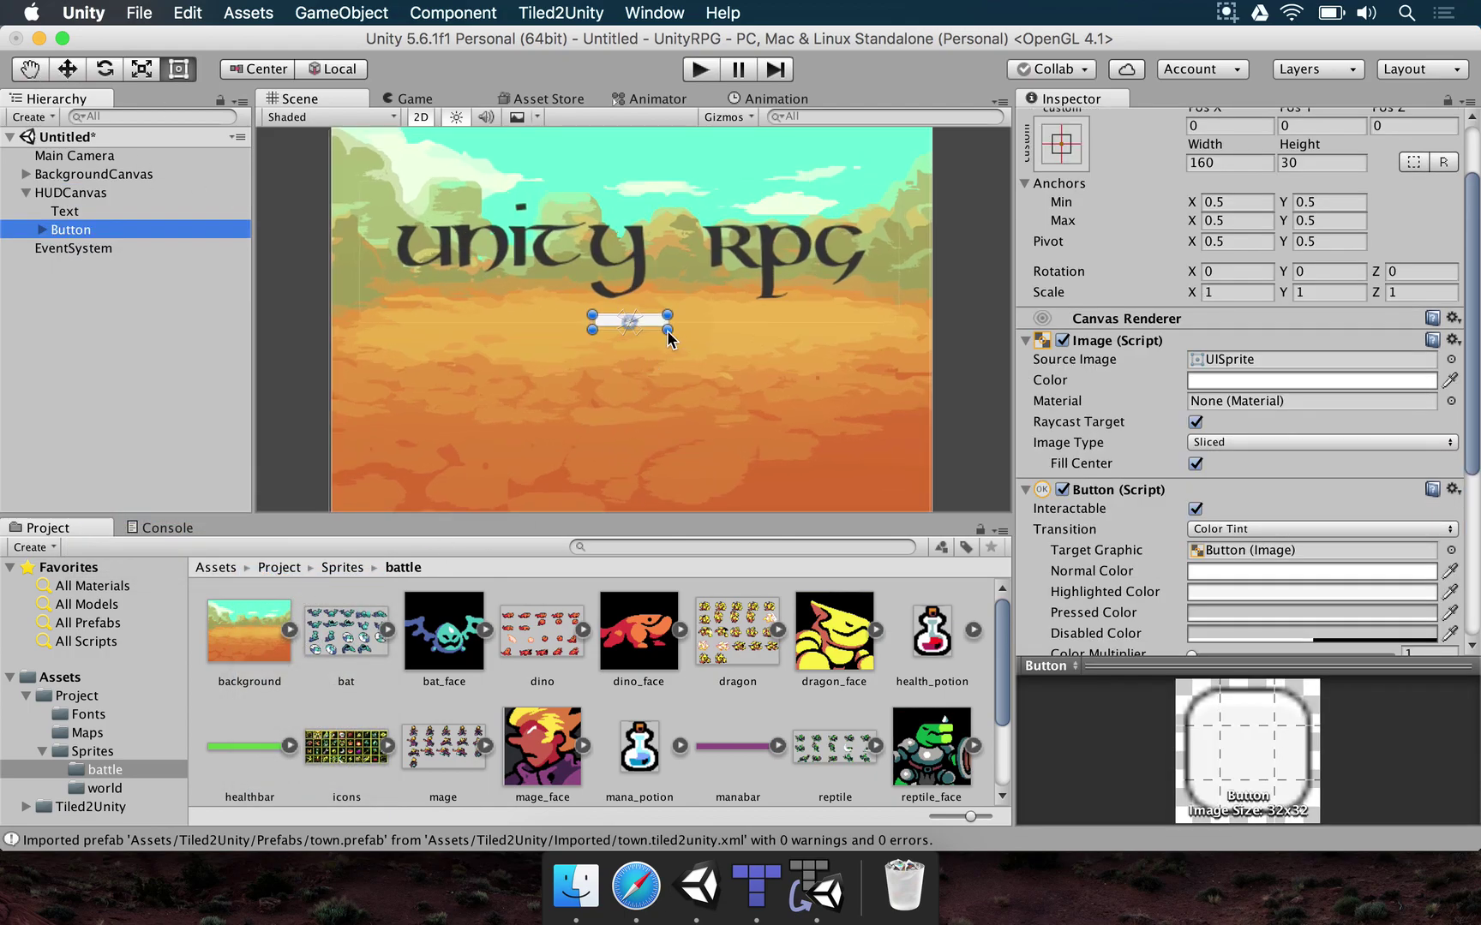
pyautogui.click(668, 331)
pyautogui.moveTo(668, 331); pyautogui.dragTo(752, 363)
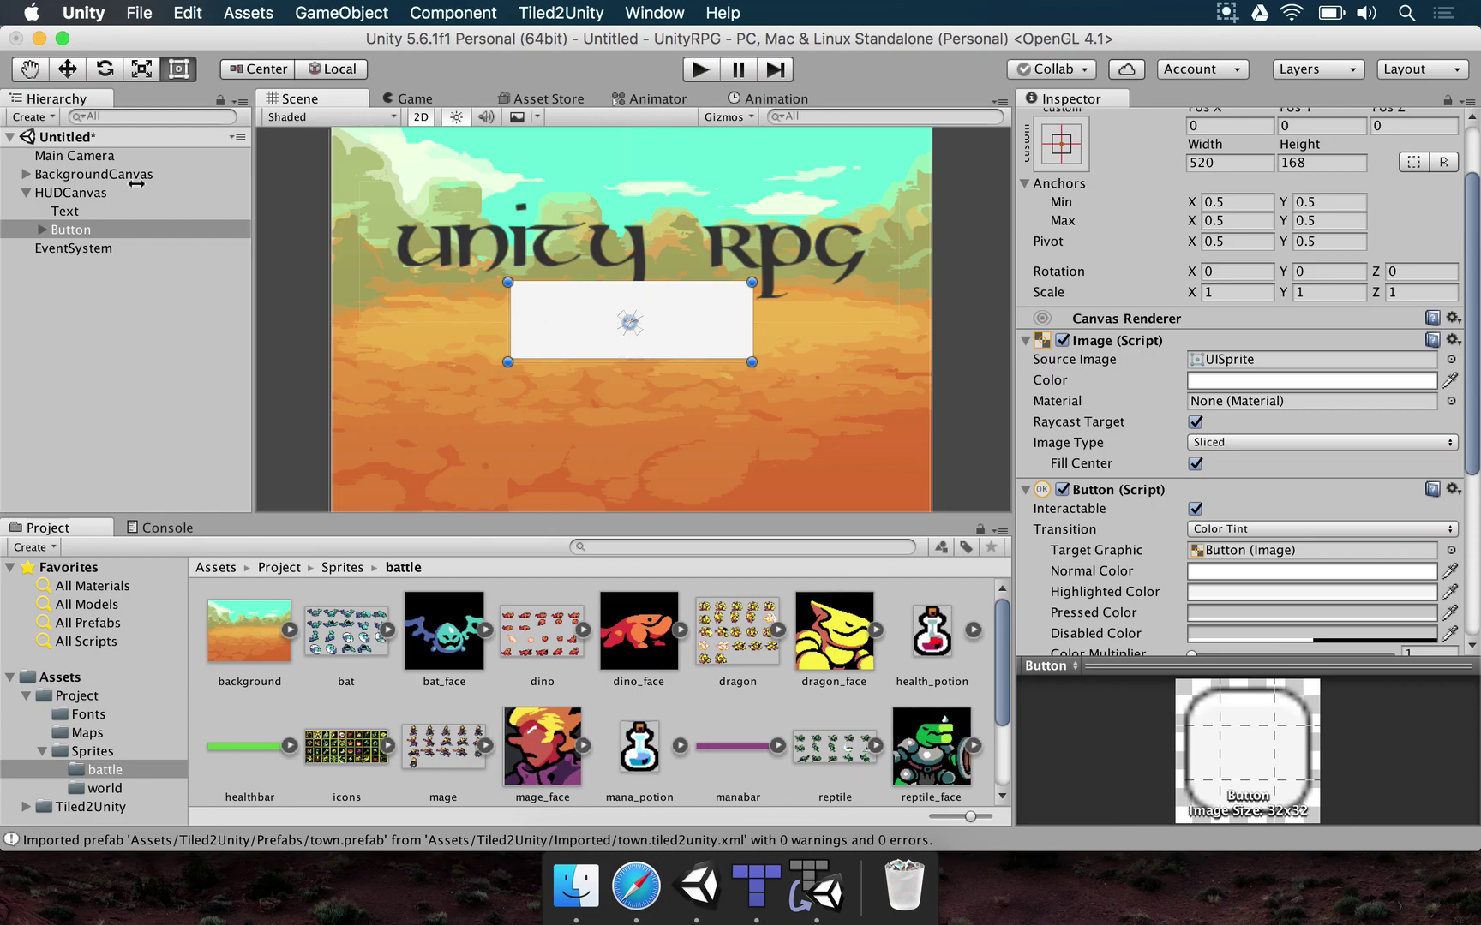
pyautogui.scroll(-2, 463, 350)
pyautogui.moveTo(696, 312); pyautogui.dragTo(695, 387)
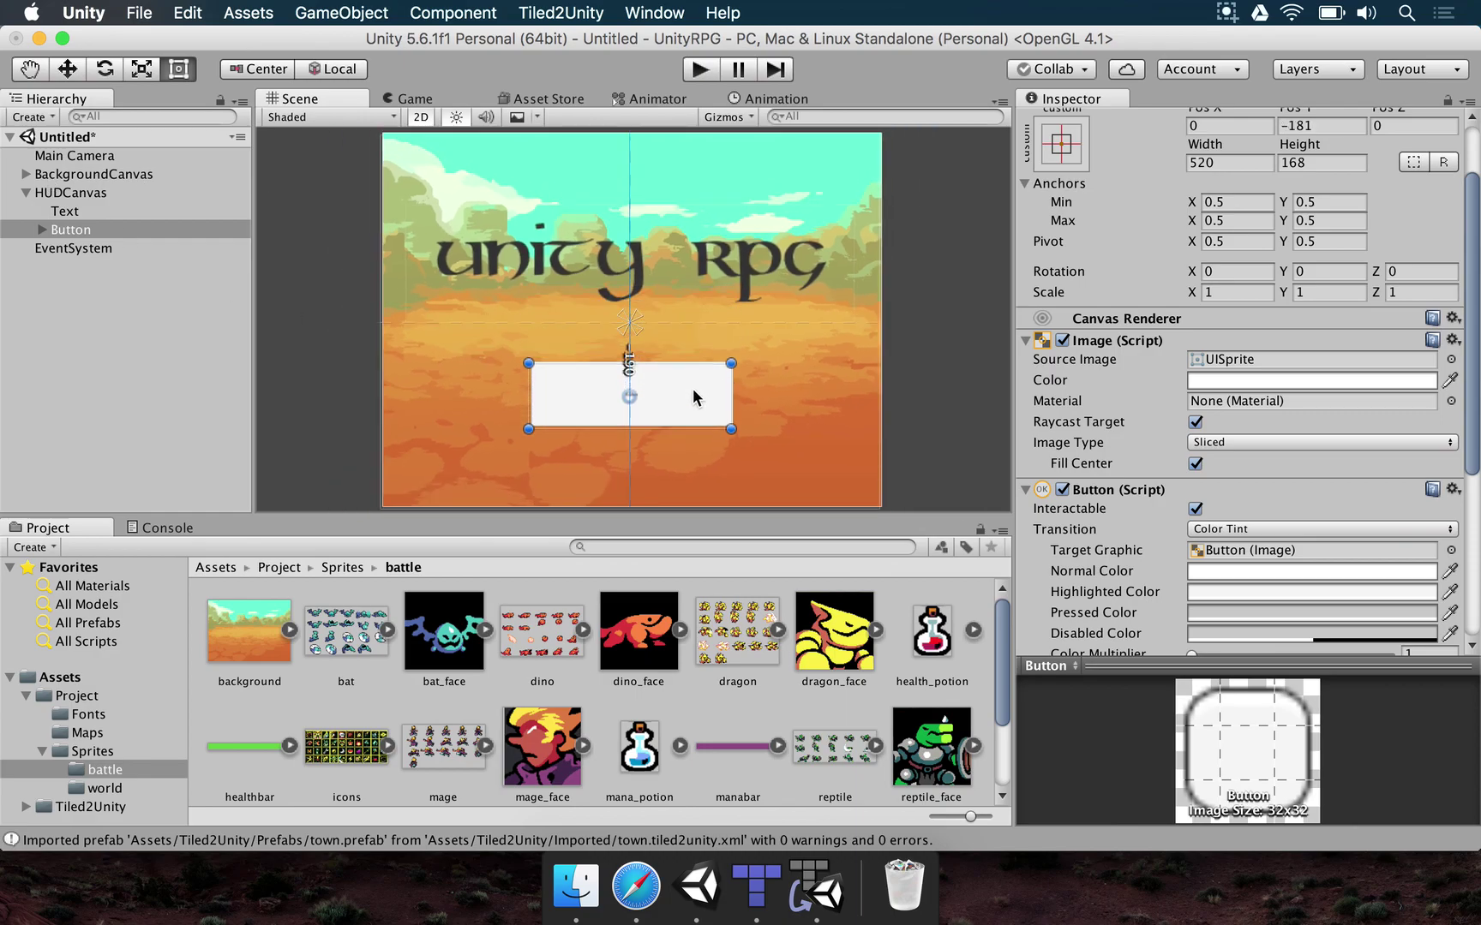
# - Set the font size of the button's child Text to 58 and replace its content with "Play!"
pyautogui.click(41, 230)
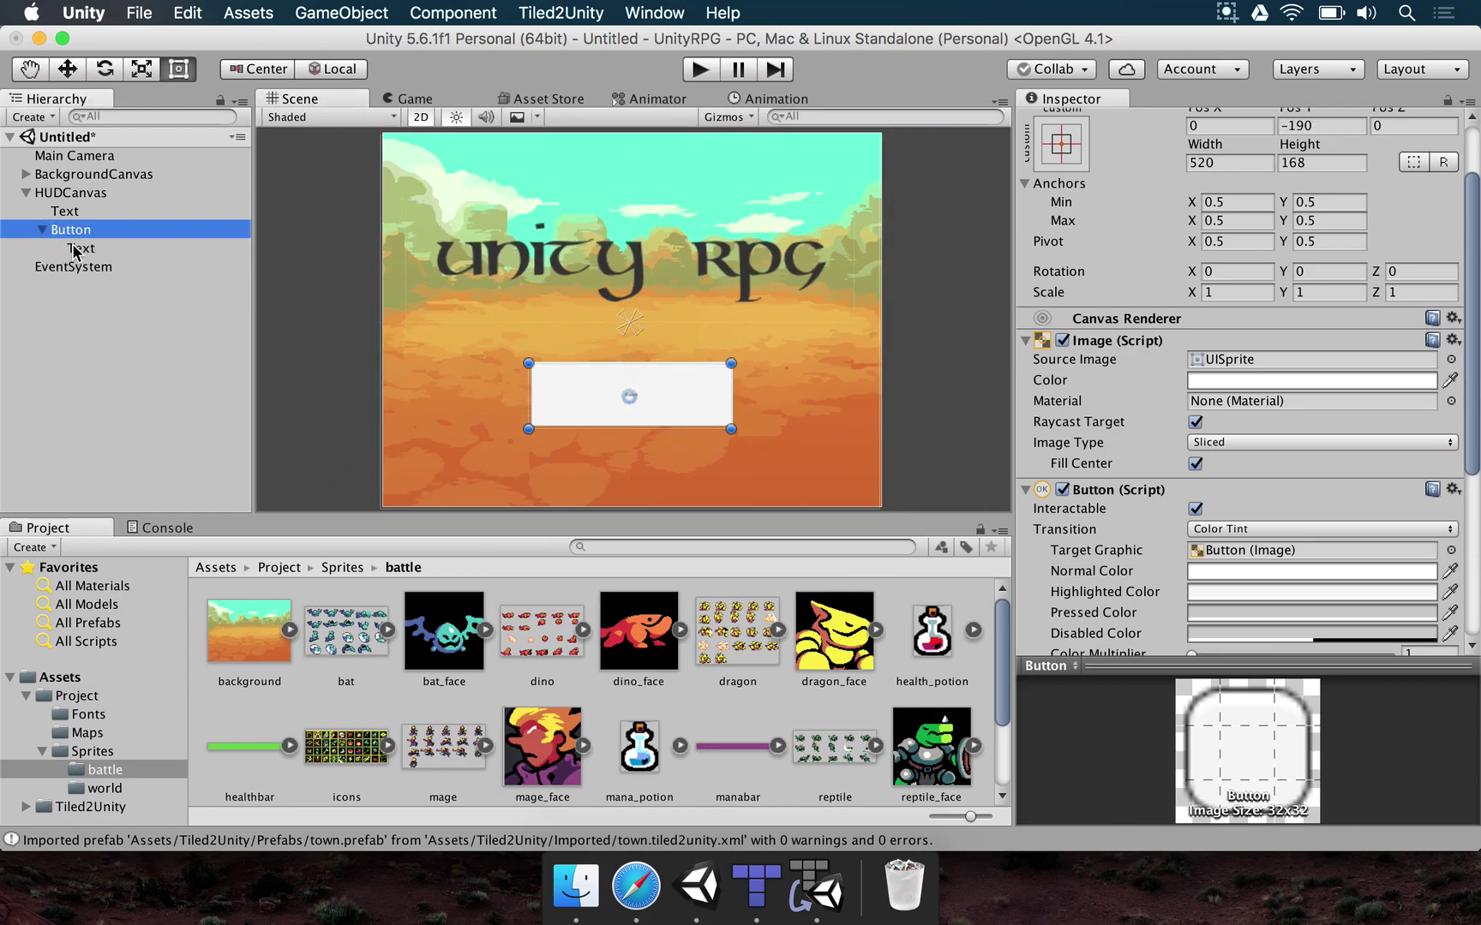
pyautogui.click(77, 249)
pyautogui.moveTo(1131, 499); pyautogui.dragTo(1180, 505)
pyautogui.click(1144, 378)
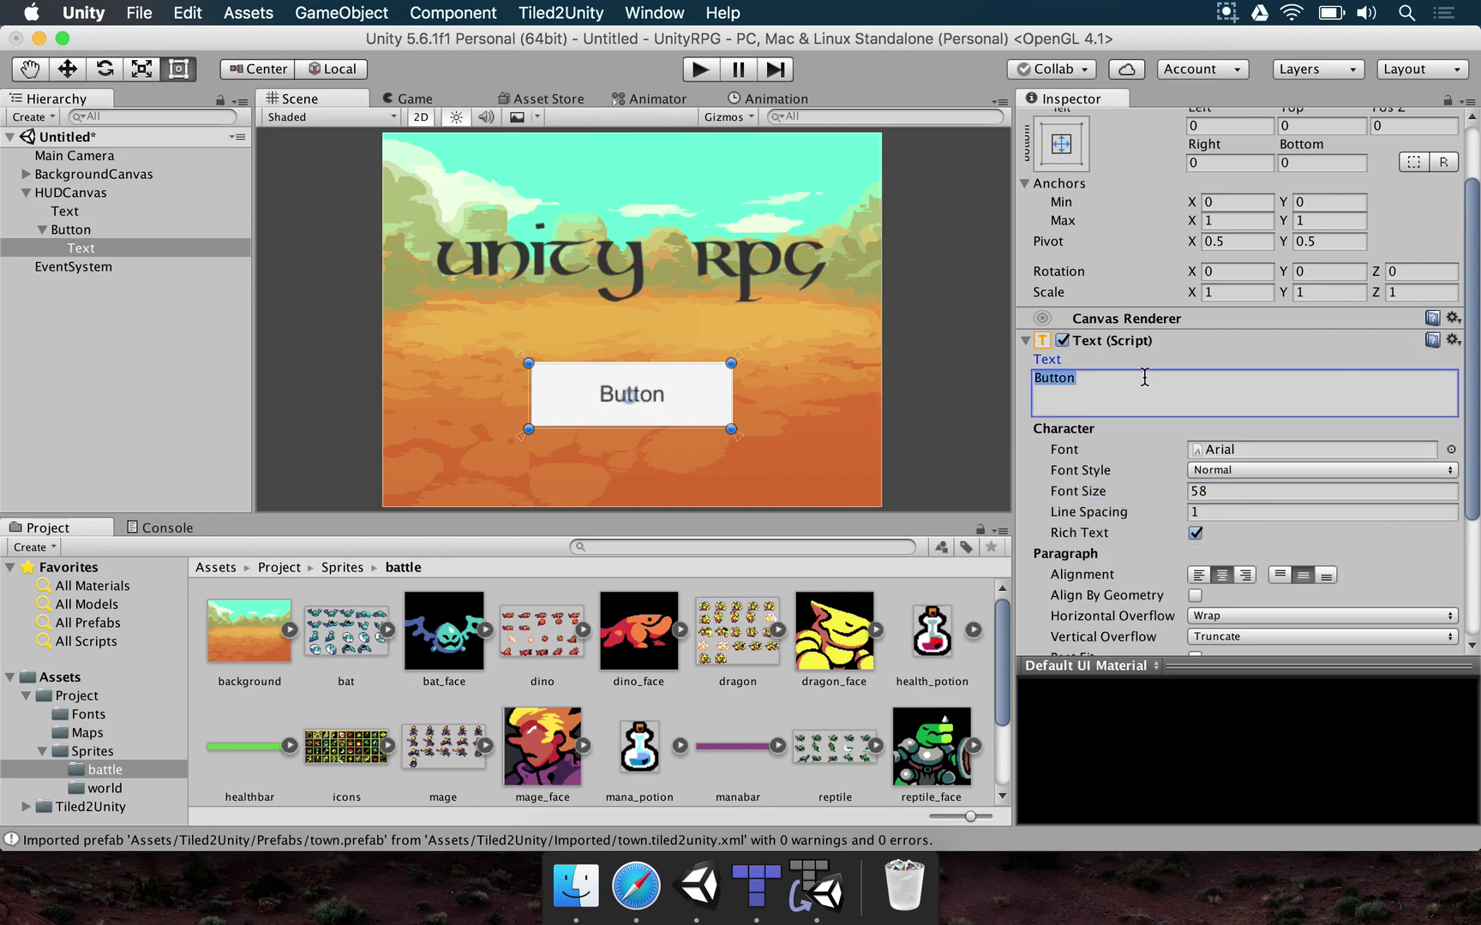
pyautogui.write('Play!')
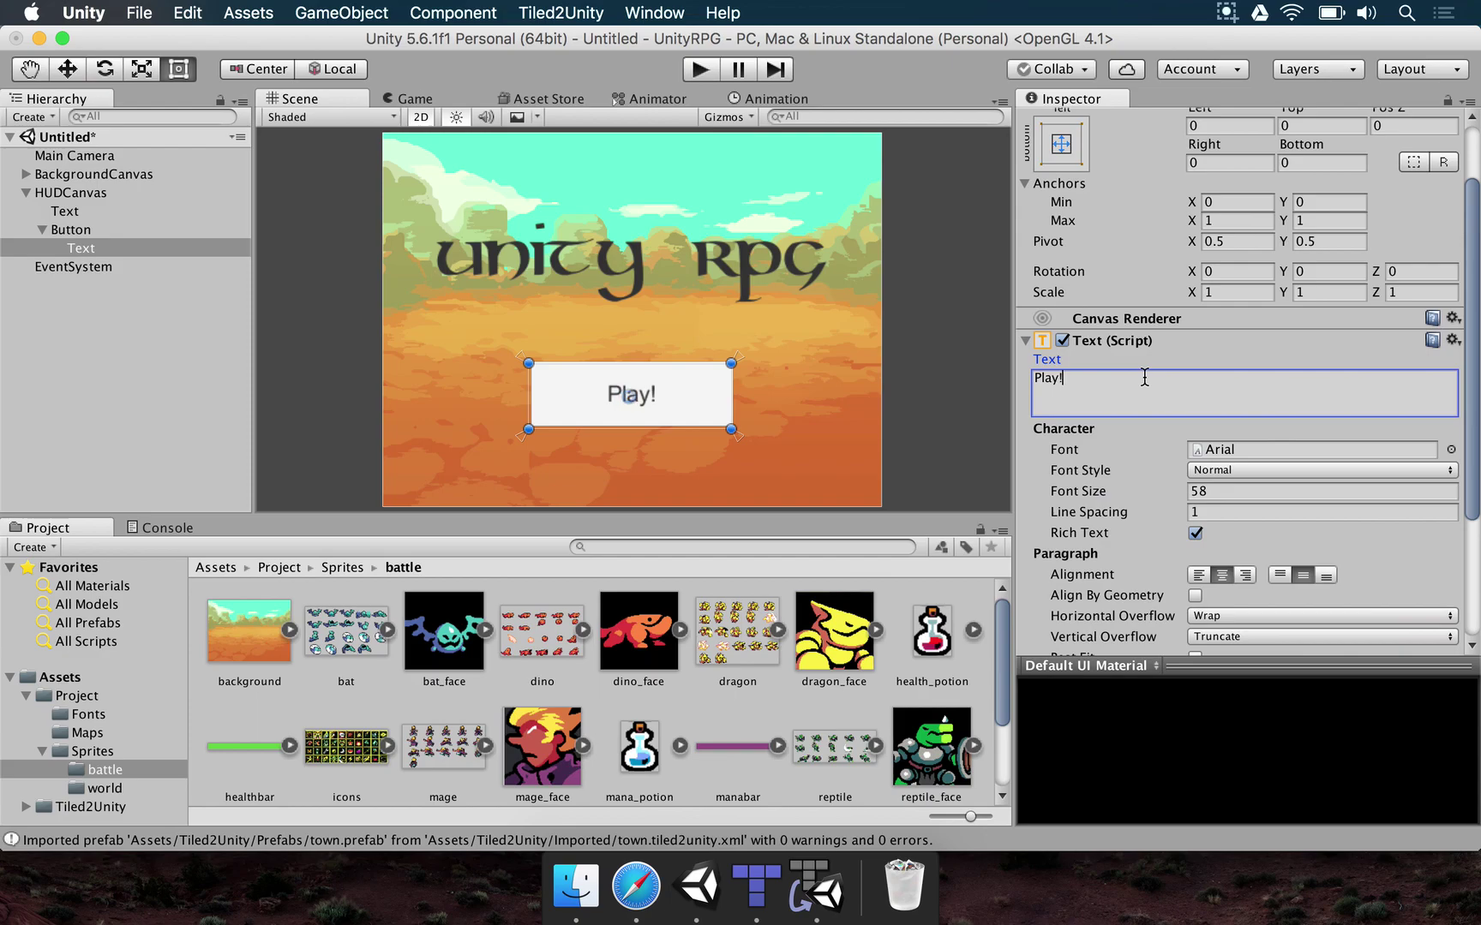
# - Change the font of the button's label to kells_uncial
pyautogui.click(1450, 450)
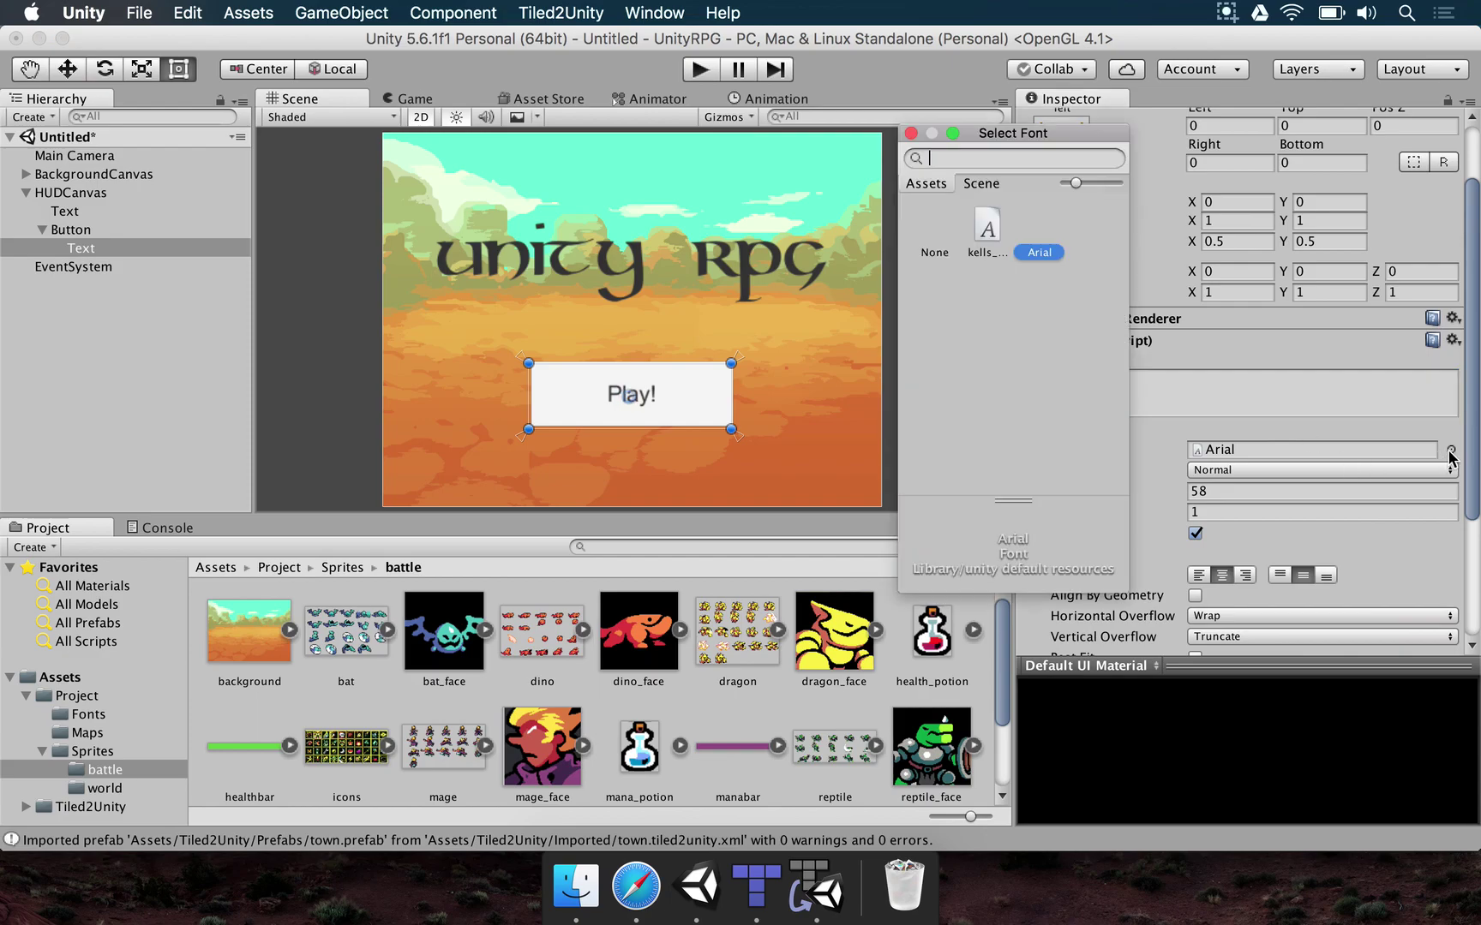
pyautogui.click(986, 226)
pyautogui.doubleClick(986, 226)
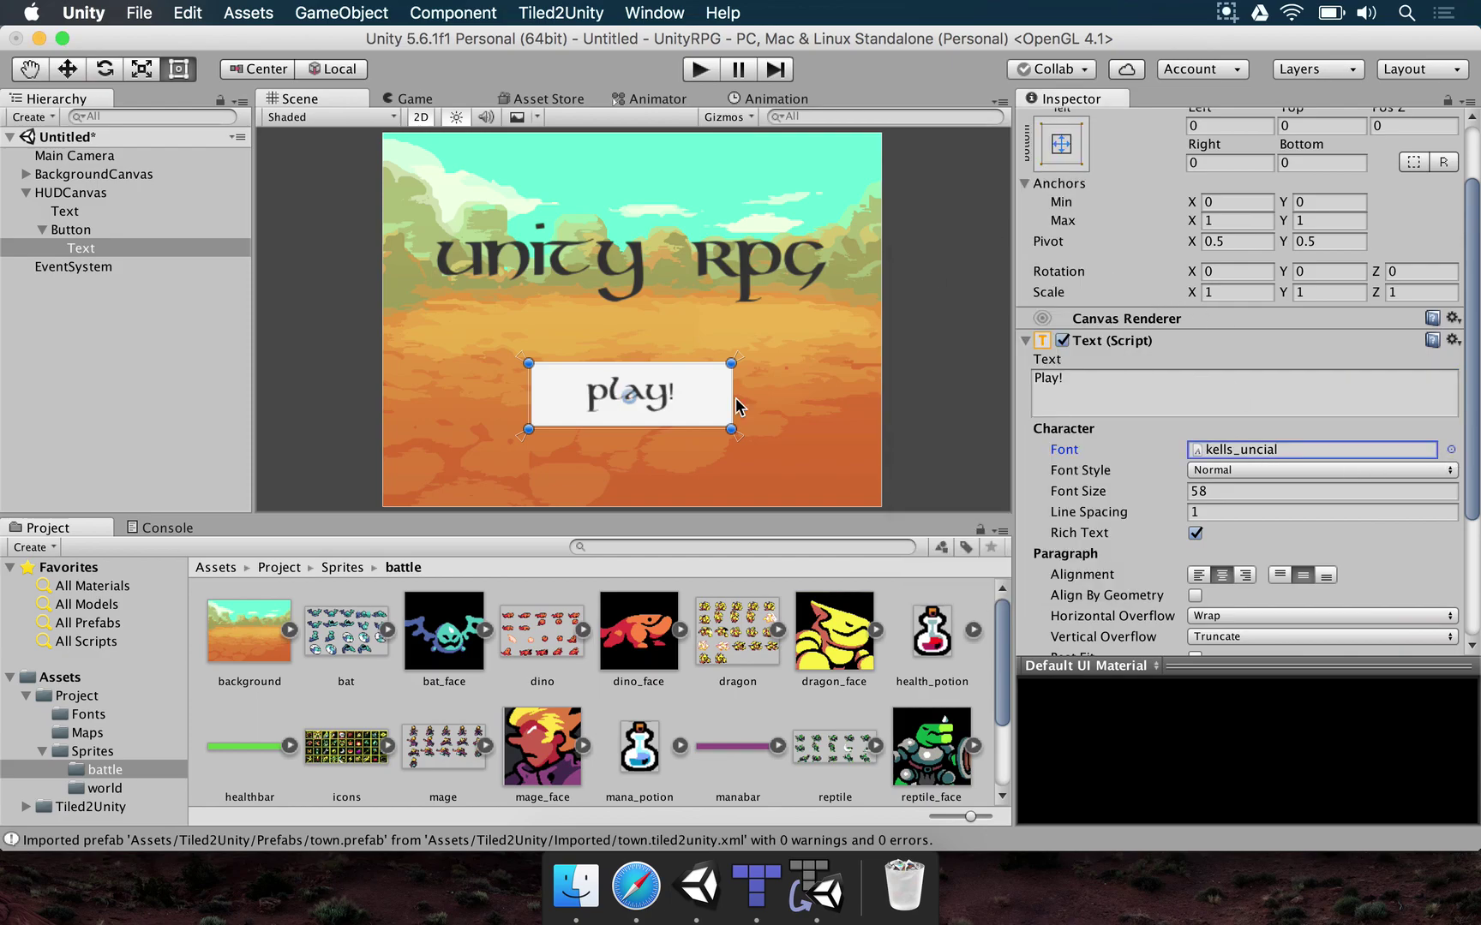
pyautogui.scroll(3, 624, 424)
pyautogui.scroll(-2, 624, 410)
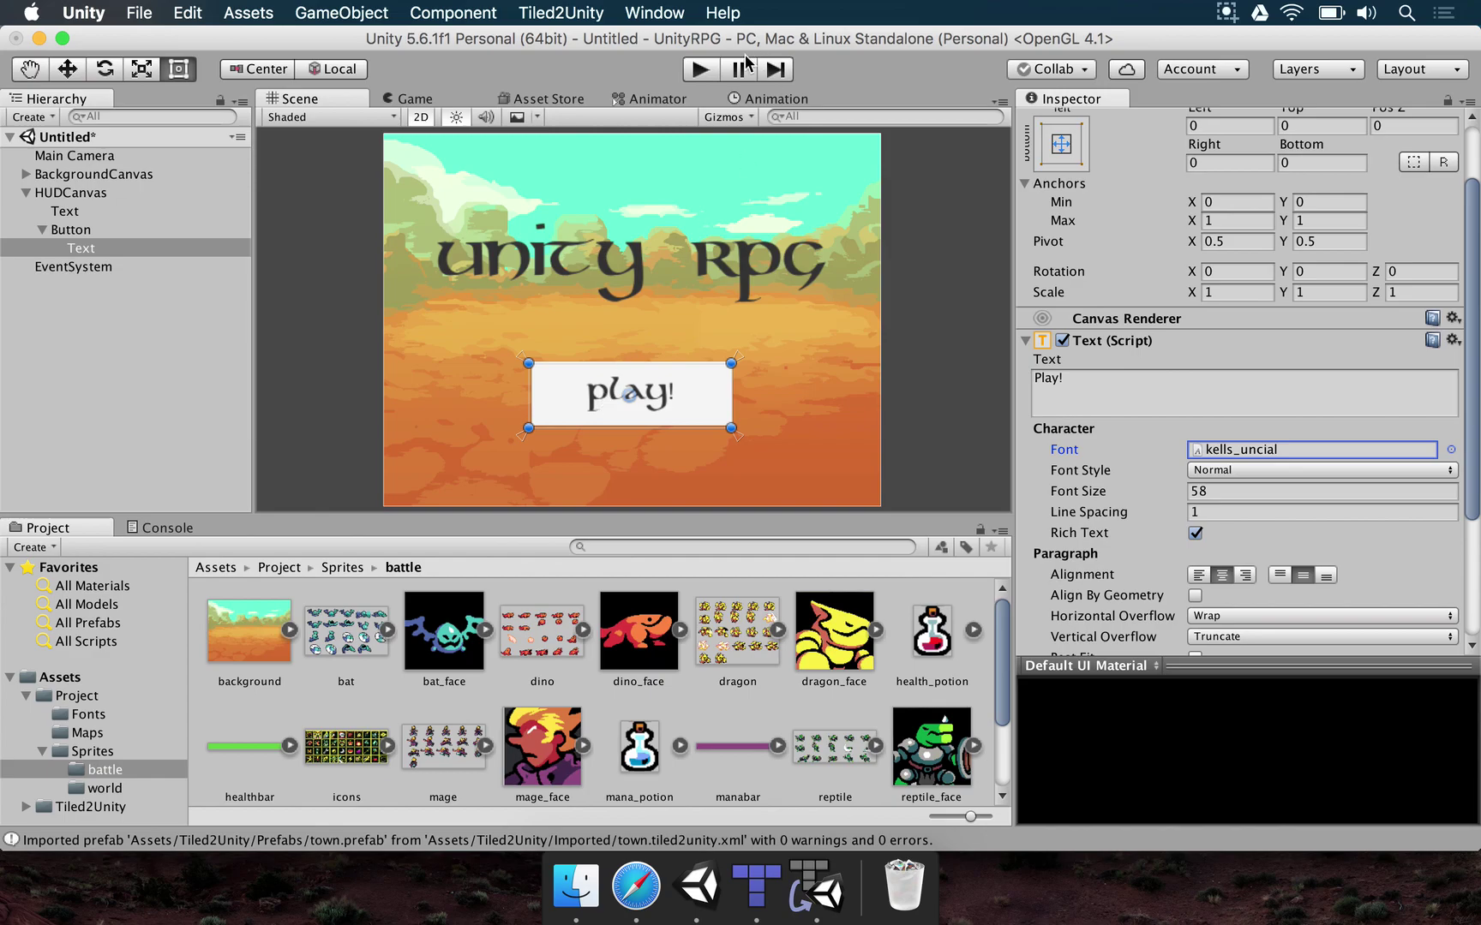
# - Run the scene, test the Play! button's response several times in the game view, and stop the run
pyautogui.click(700, 70)
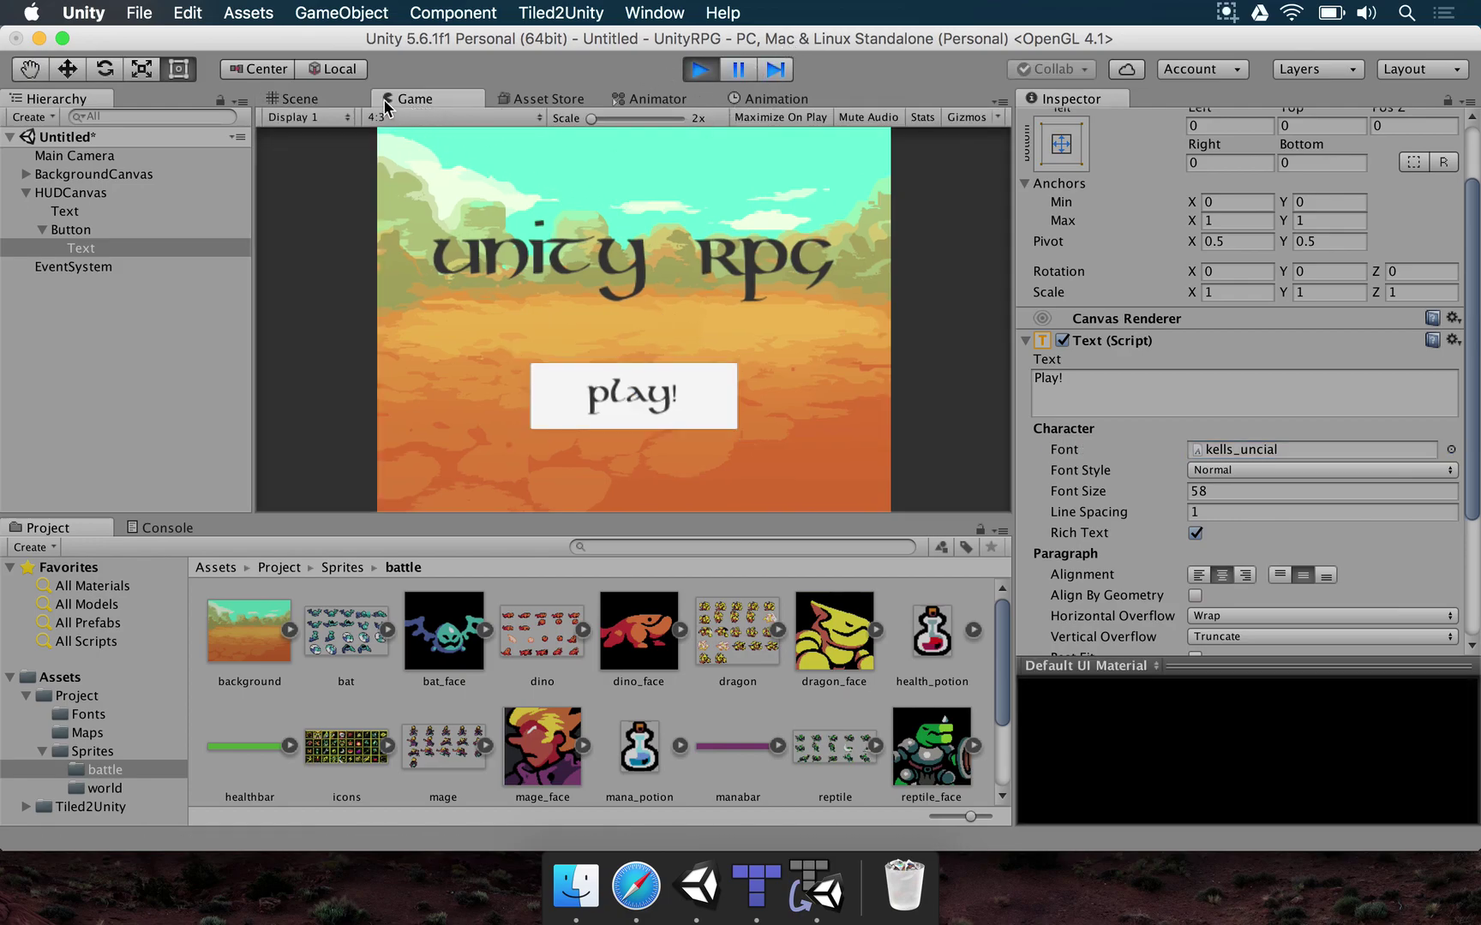
pyautogui.click(597, 374)
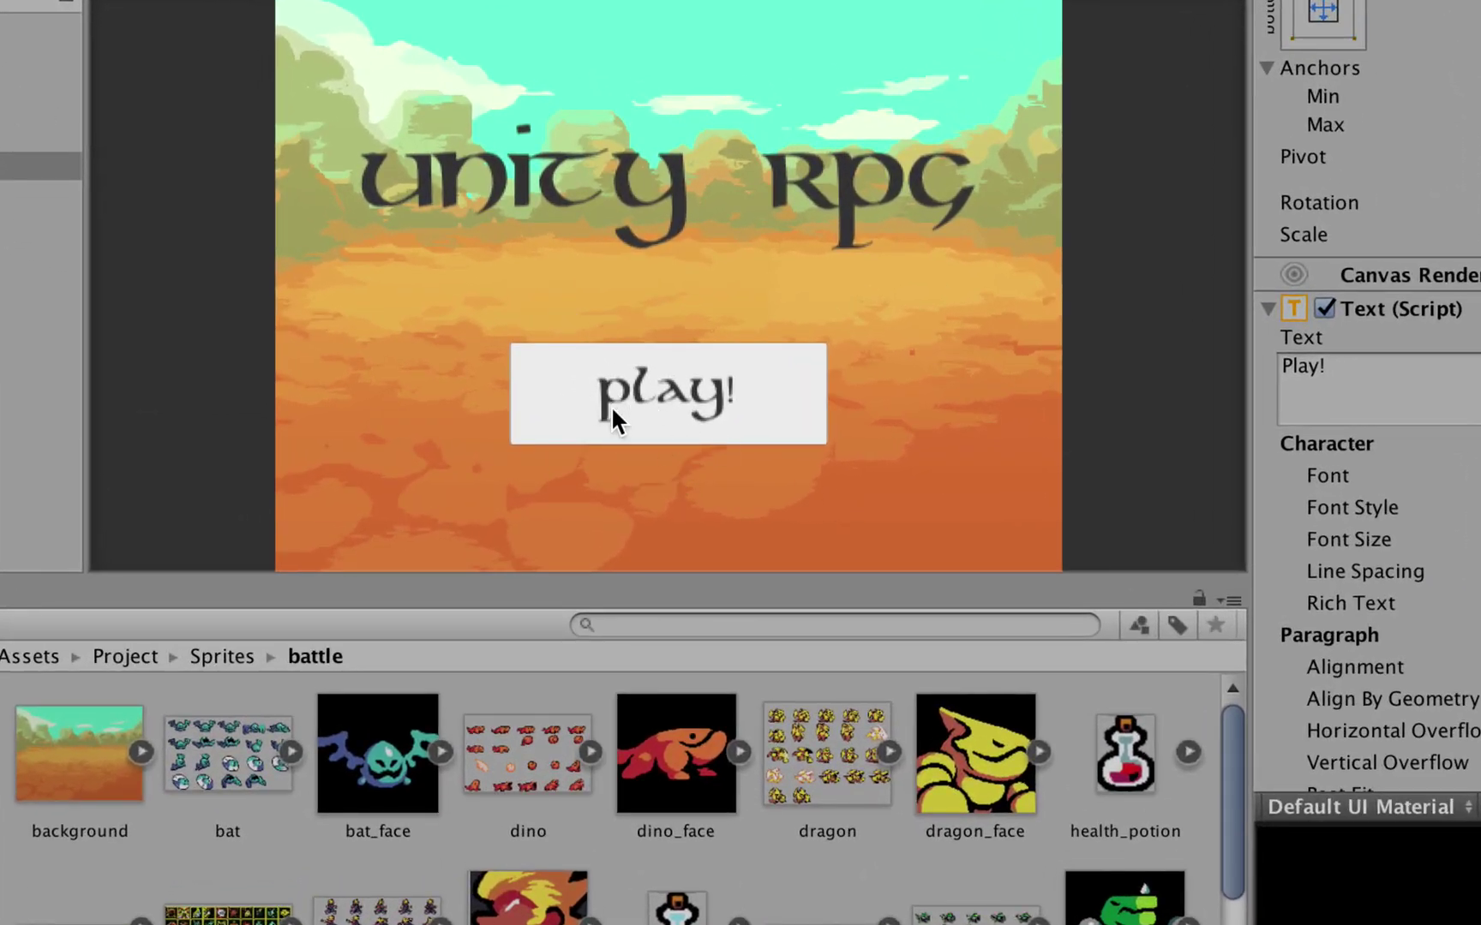
pyautogui.click(571, 380)
pyautogui.click(571, 379)
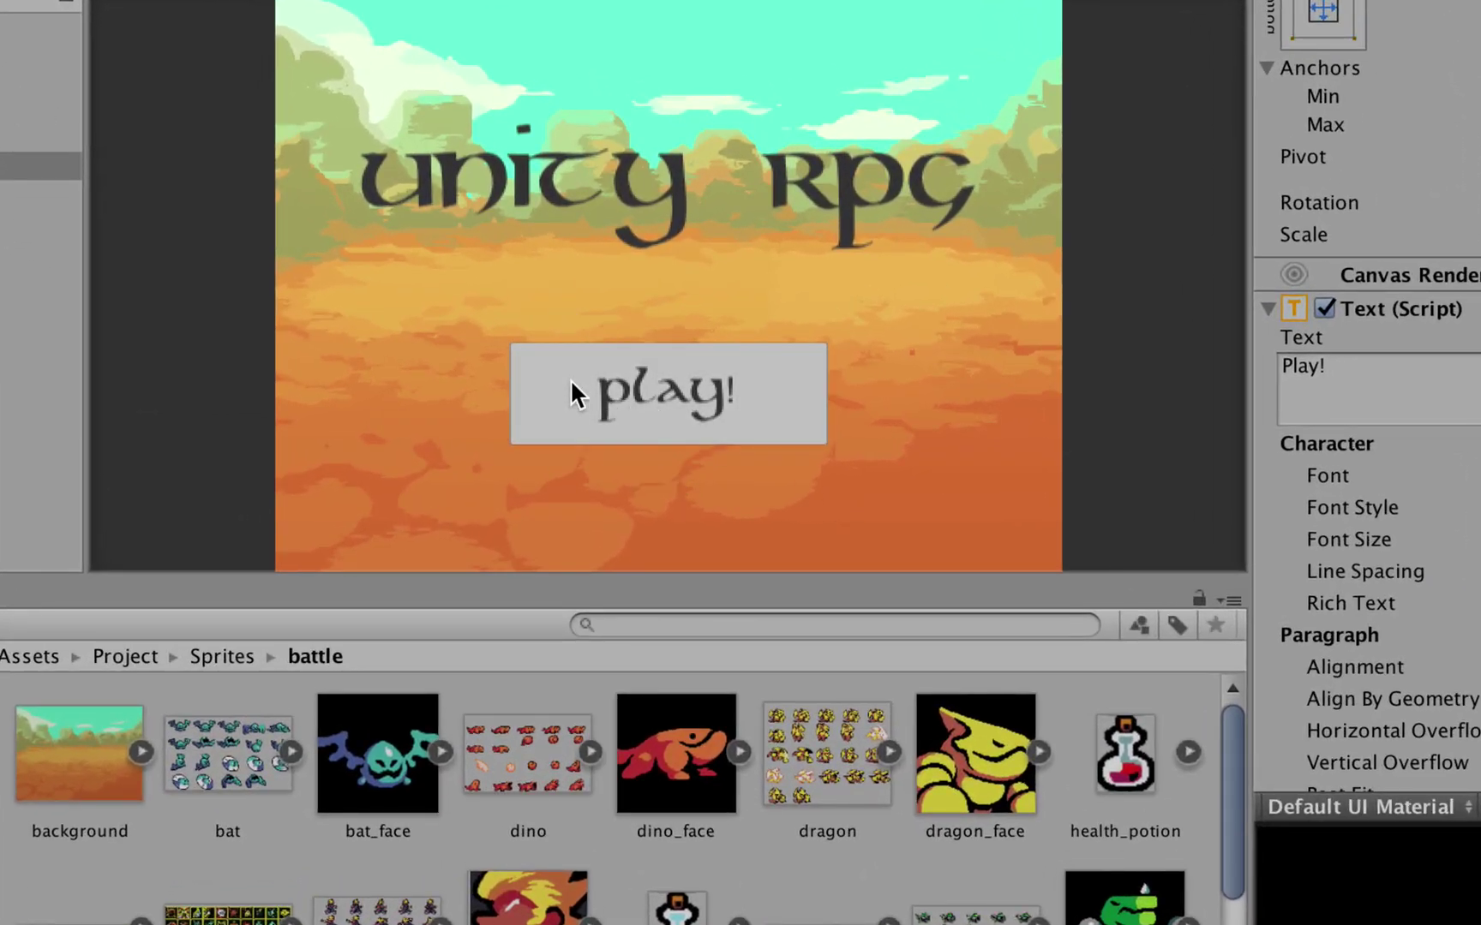
pyautogui.click(650, 405)
pyautogui.click(787, 384)
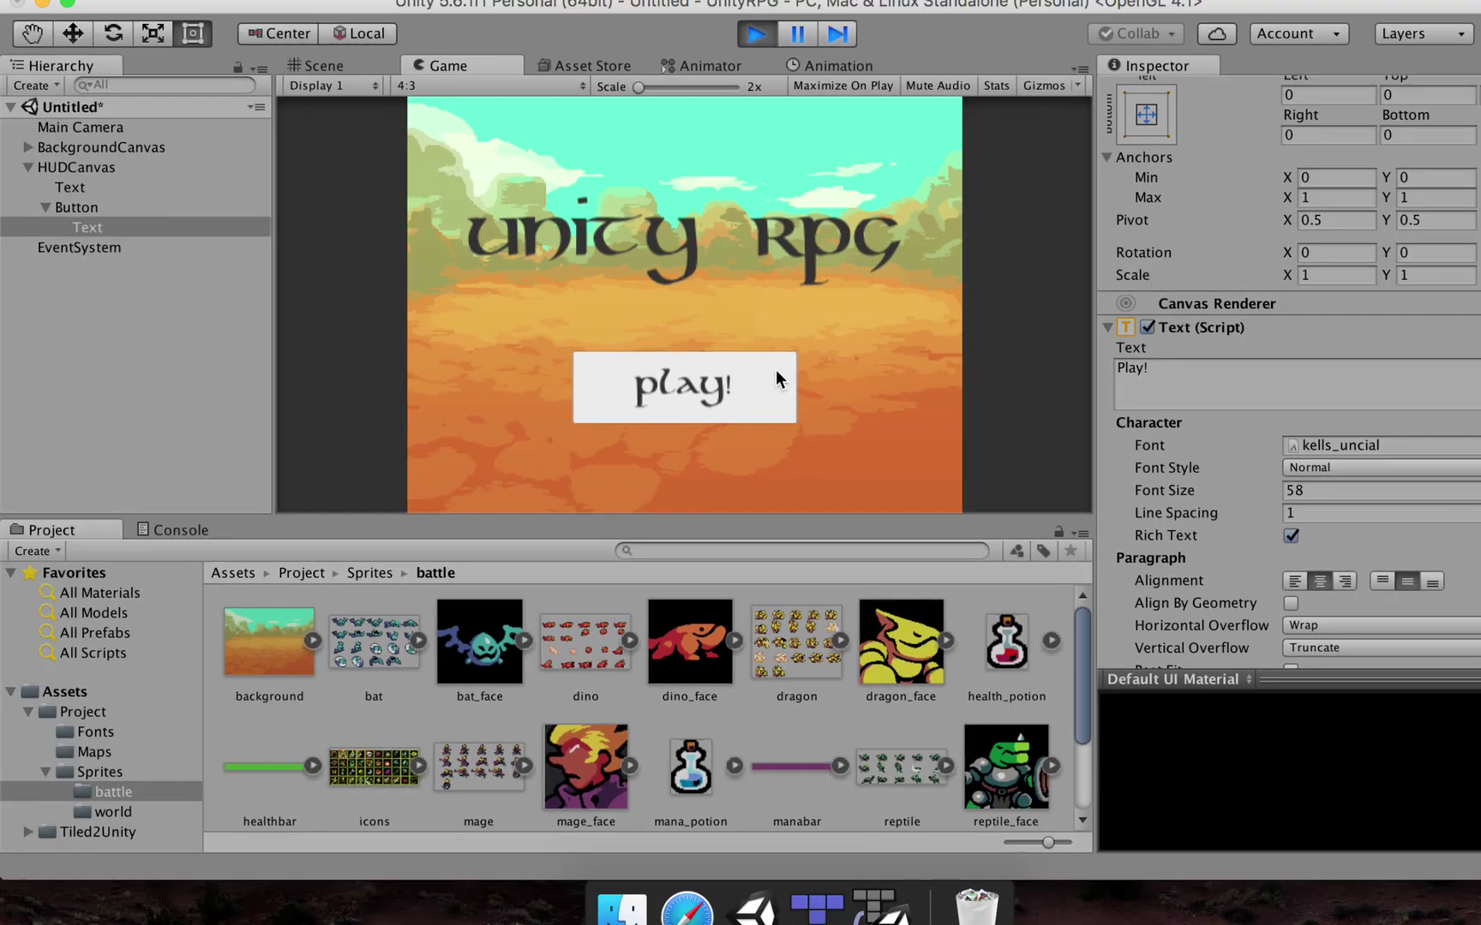
pyautogui.click(700, 69)
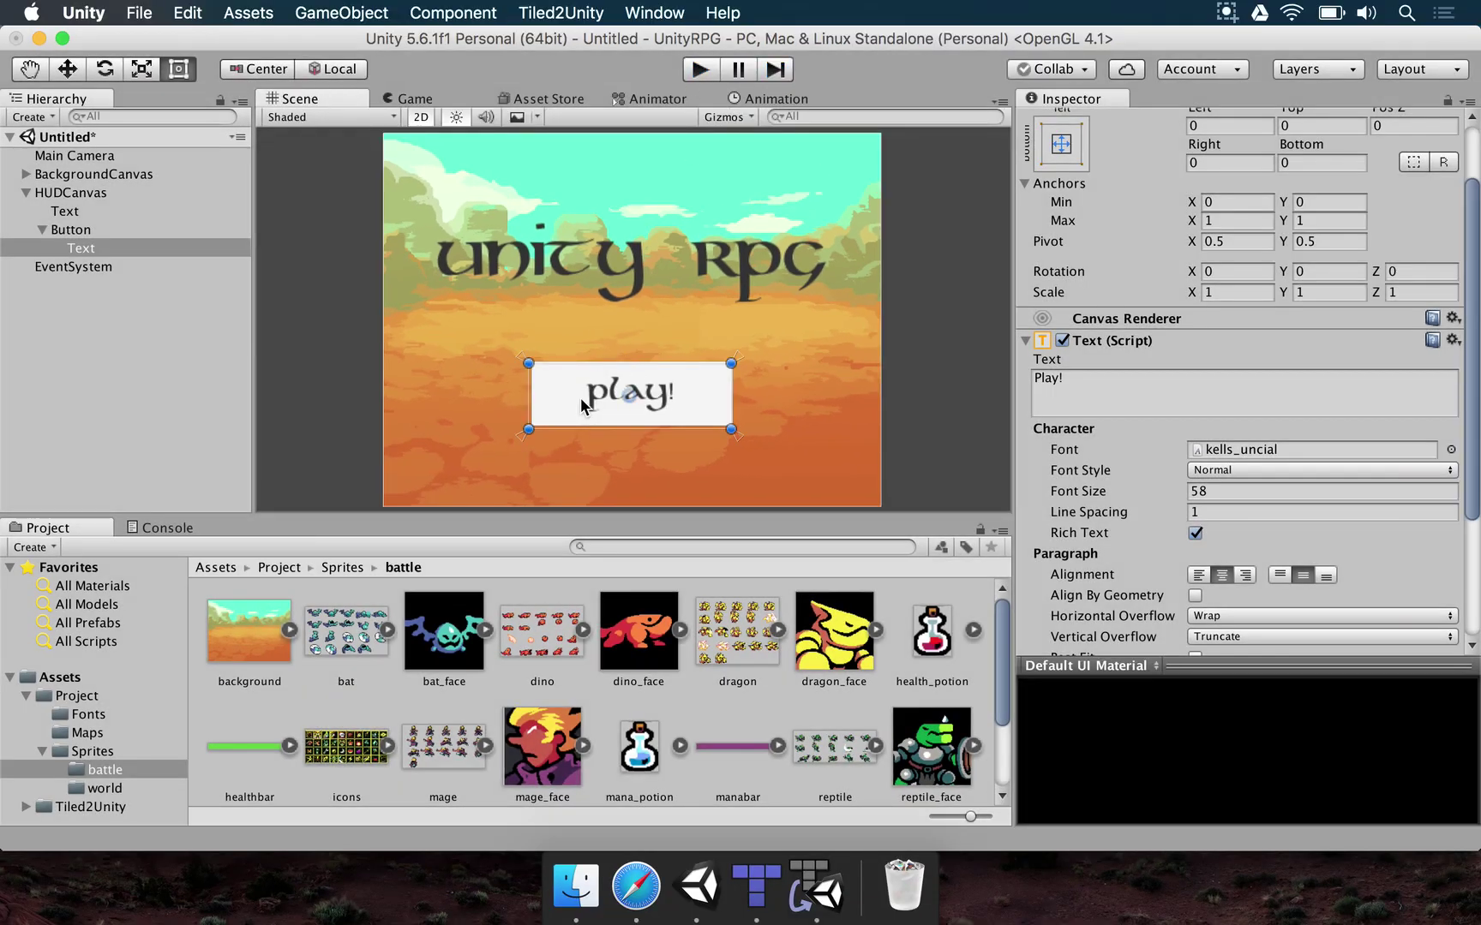
# - Tint the Button object's Image component a light grey
pyautogui.scroll(-5, 1263, 446)
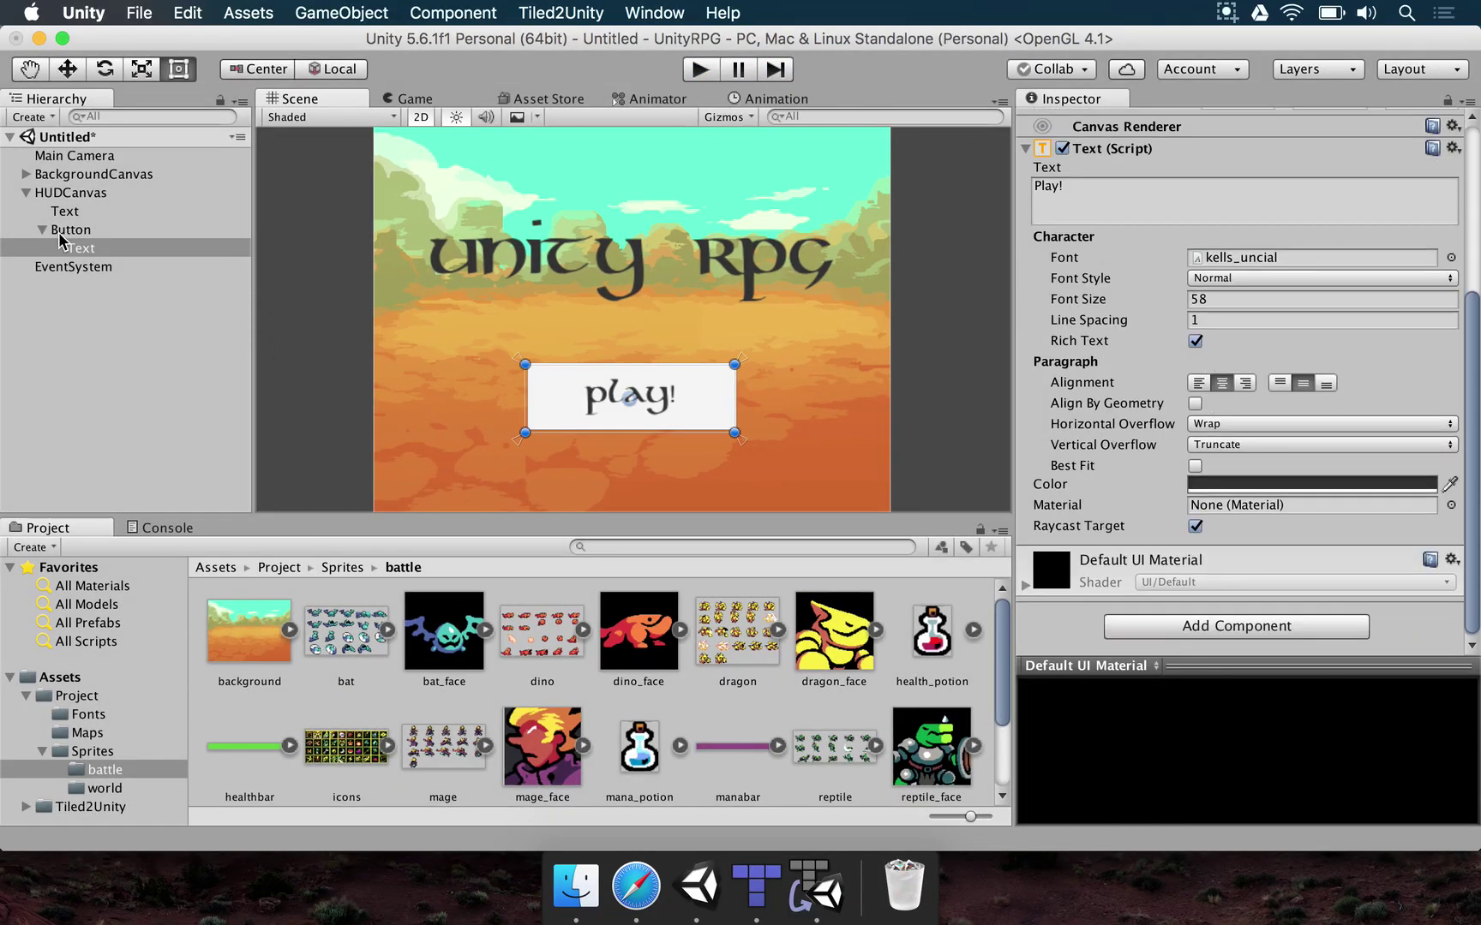
pyautogui.click(70, 229)
pyautogui.scroll(3, 1212, 302)
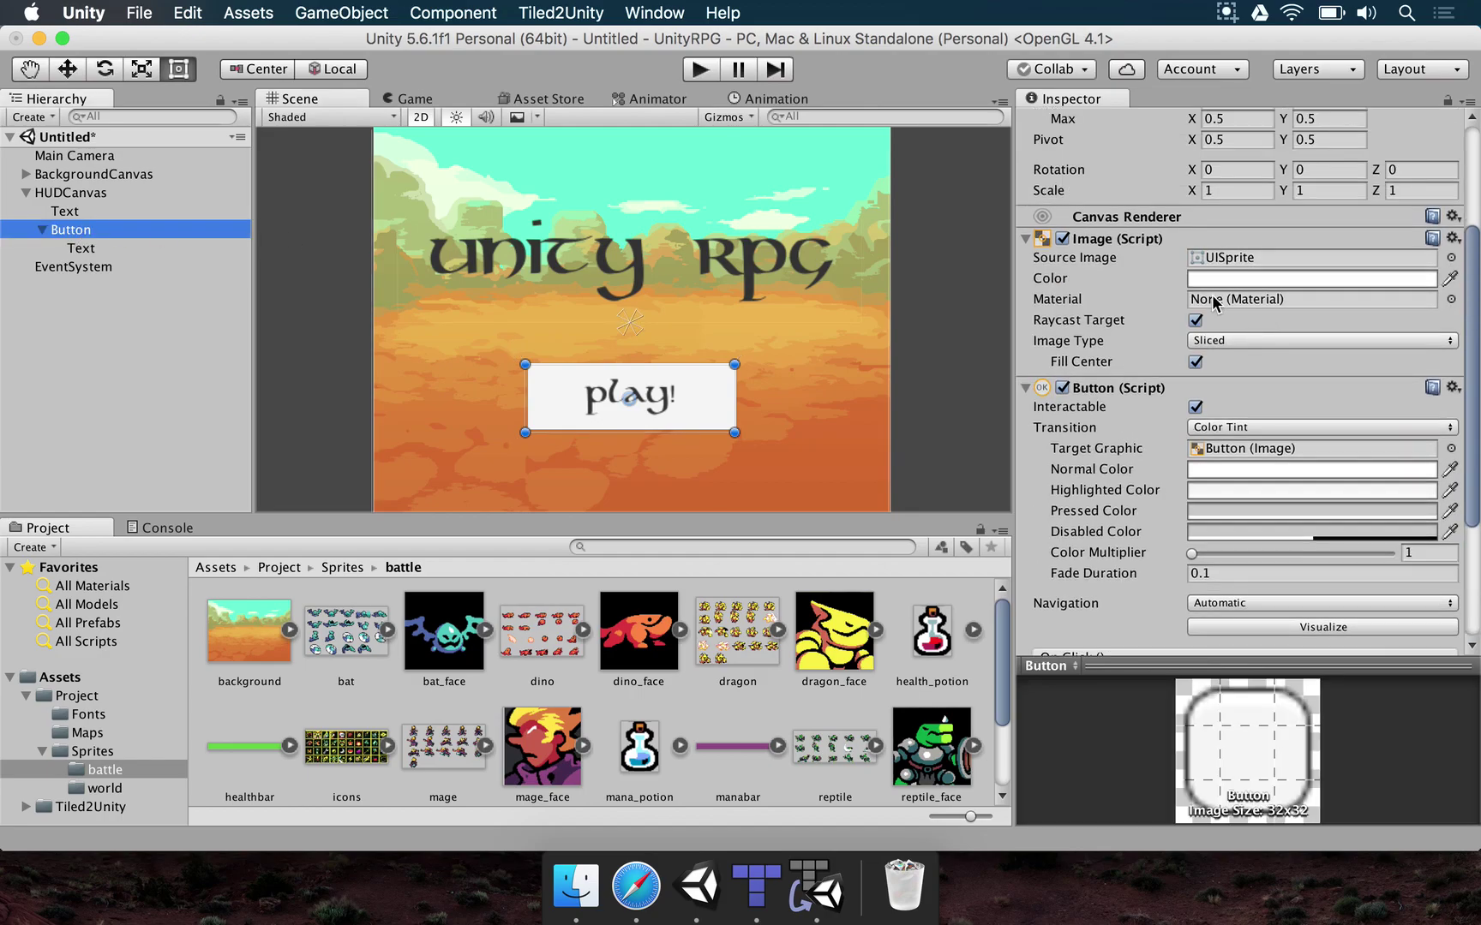
pyautogui.click(1227, 280)
pyautogui.moveTo(1193, 292); pyautogui.dragTo(1084, 262)
pyautogui.click(1068, 142)
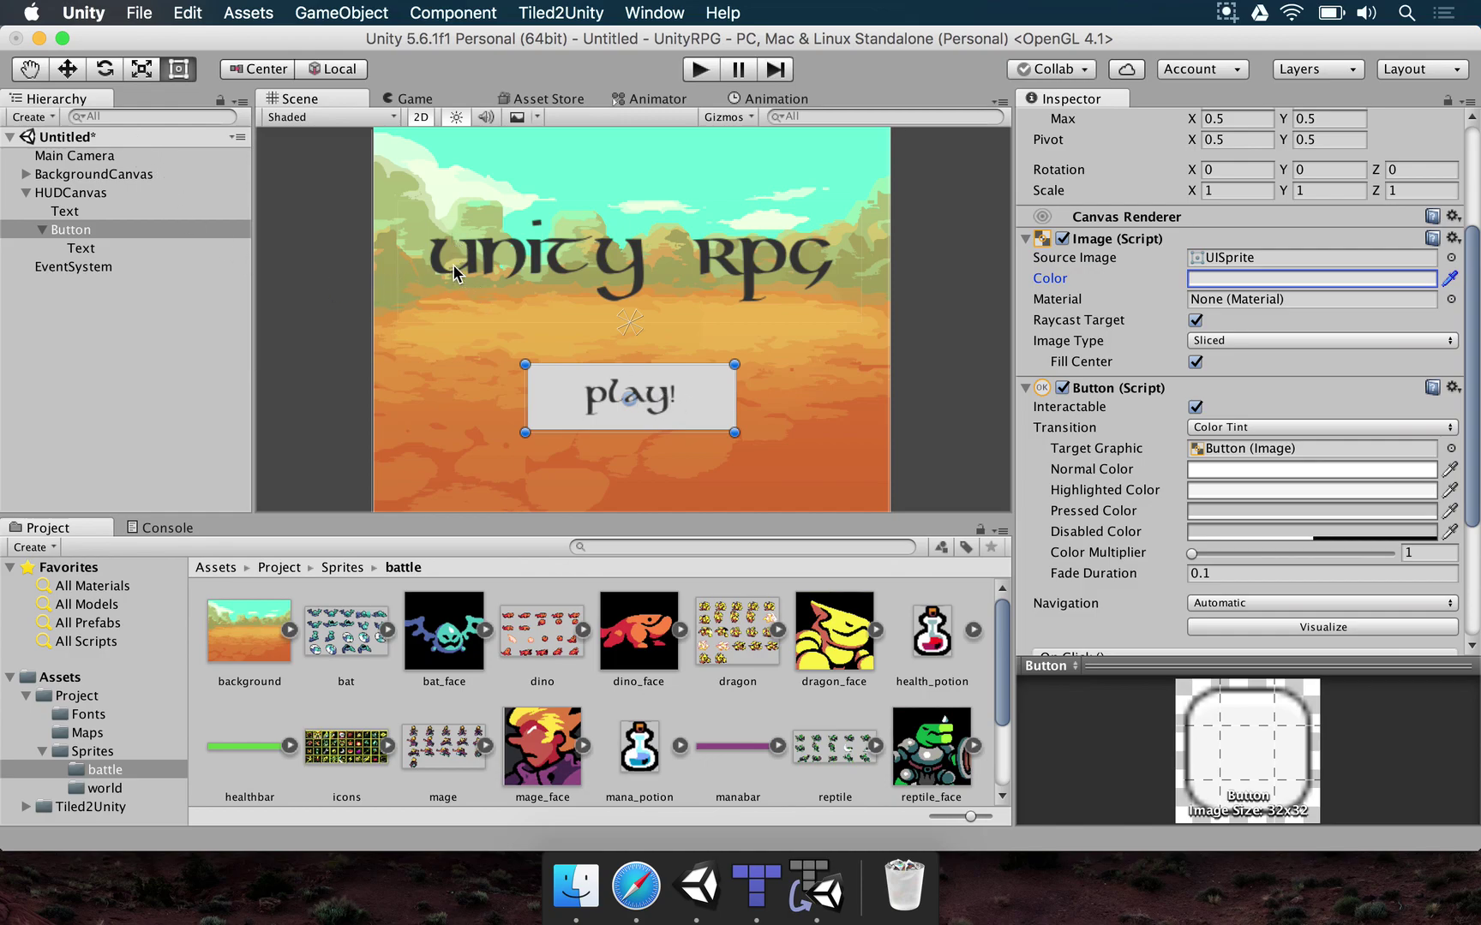
# - Save the scene as "Title" in the Assets folder
pyautogui.click(137, 10)
pyautogui.click(157, 96)
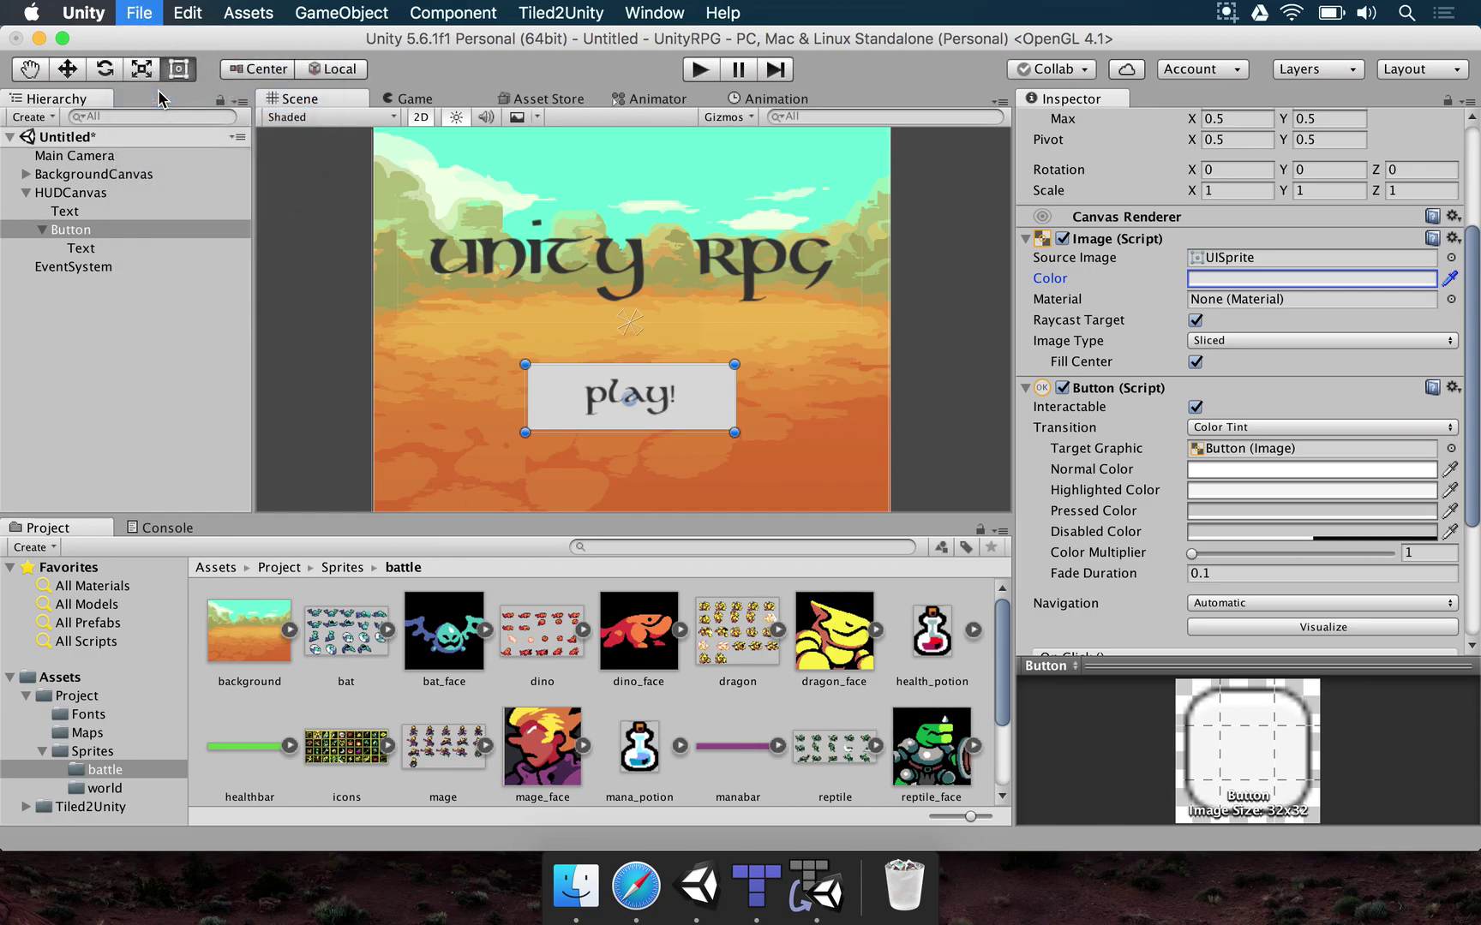
pyautogui.write('Title')
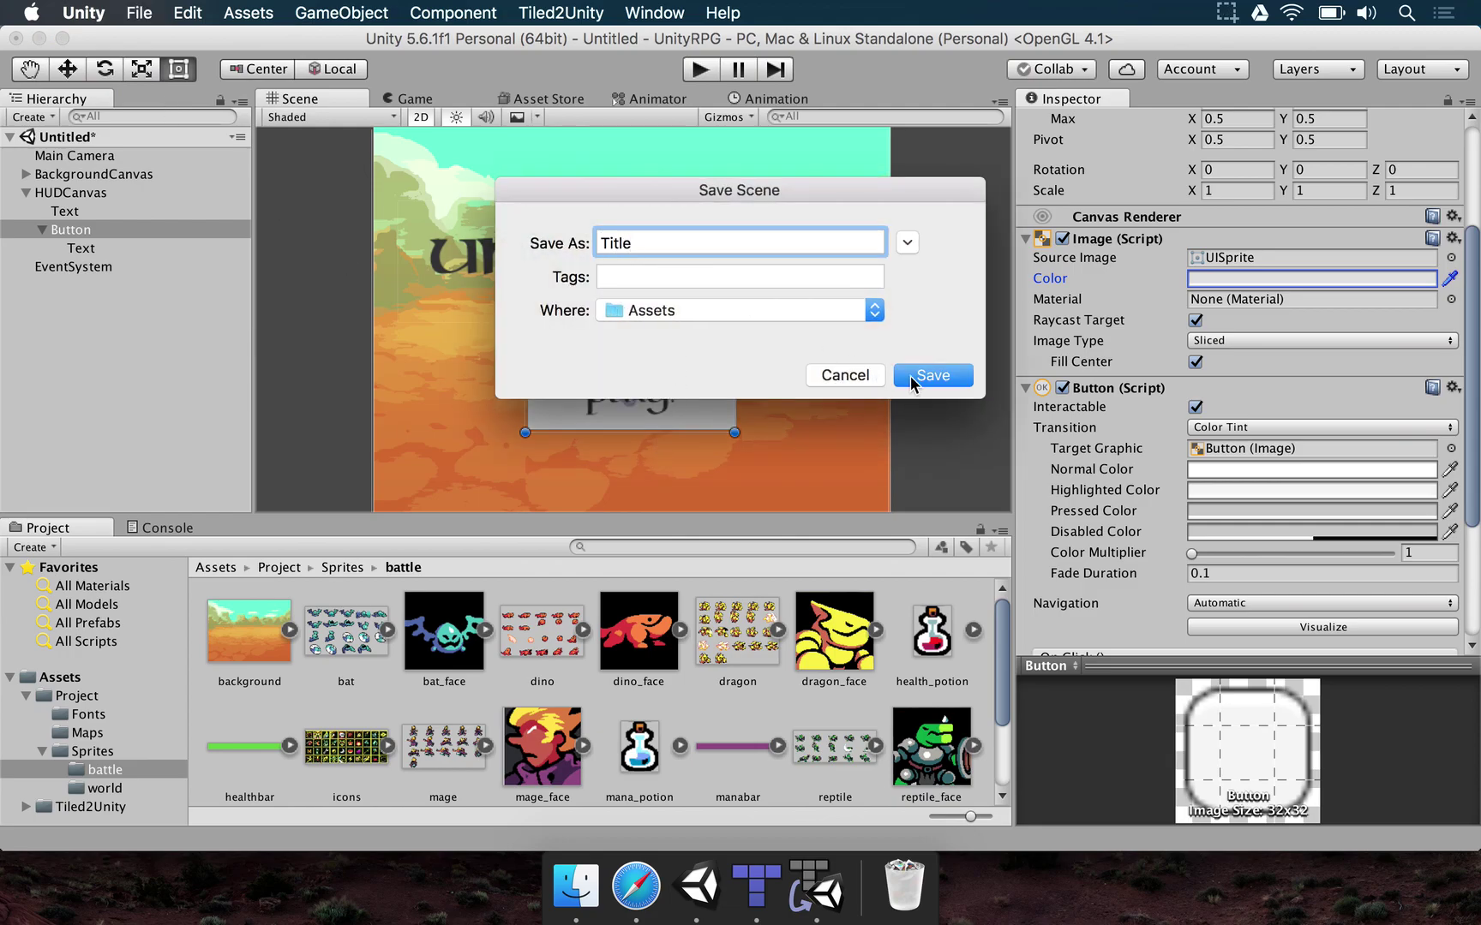
pyautogui.click(919, 377)
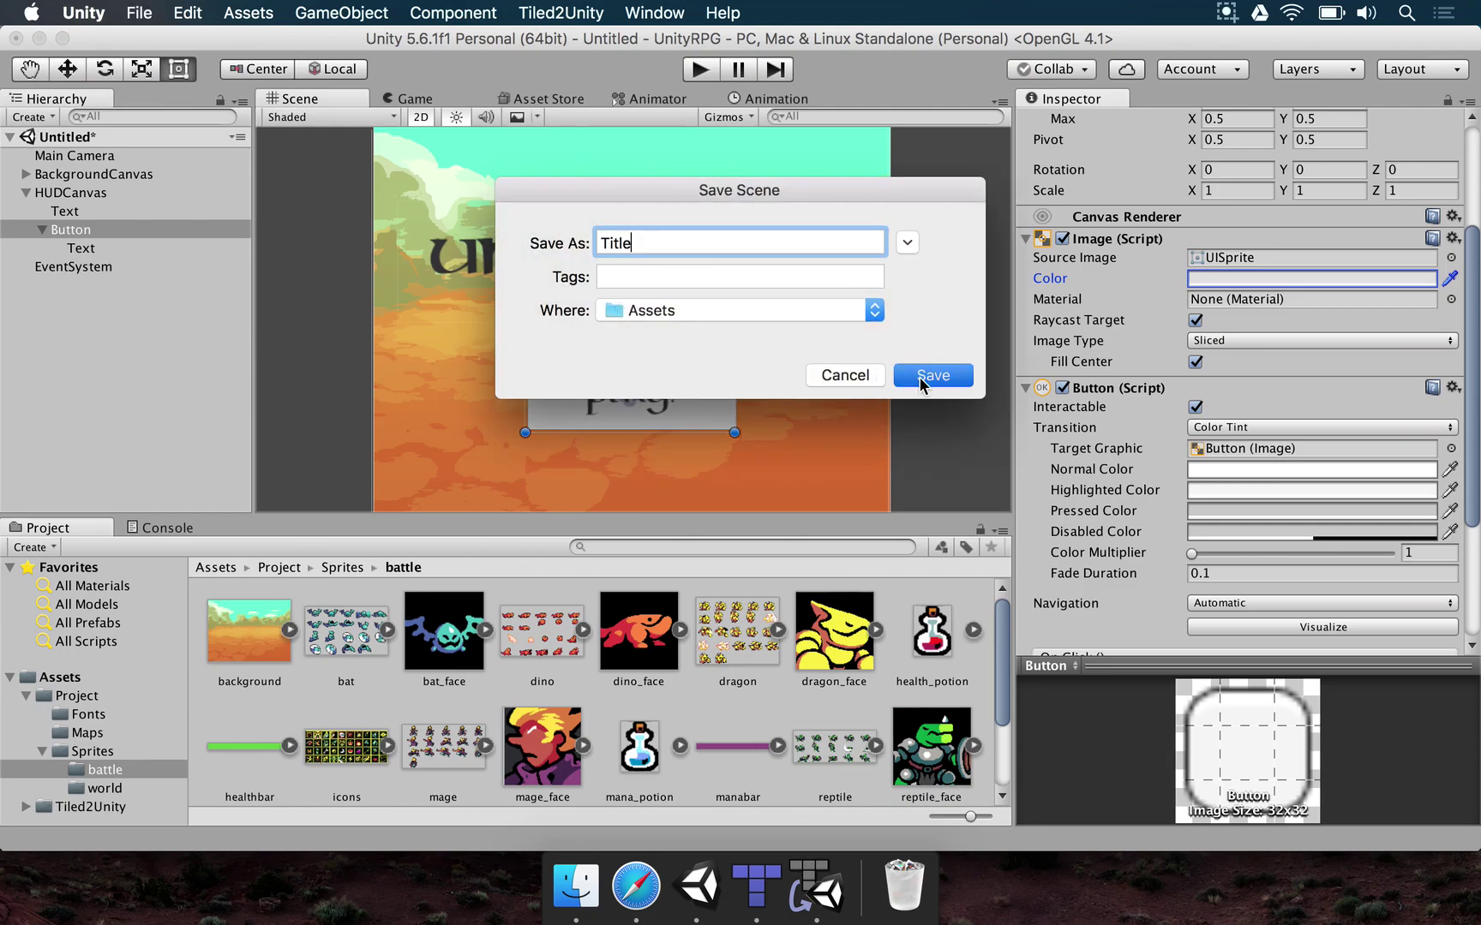
# - Create a folder named "Scenes" inside the Project folder of the assets
pyautogui.click(65, 677)
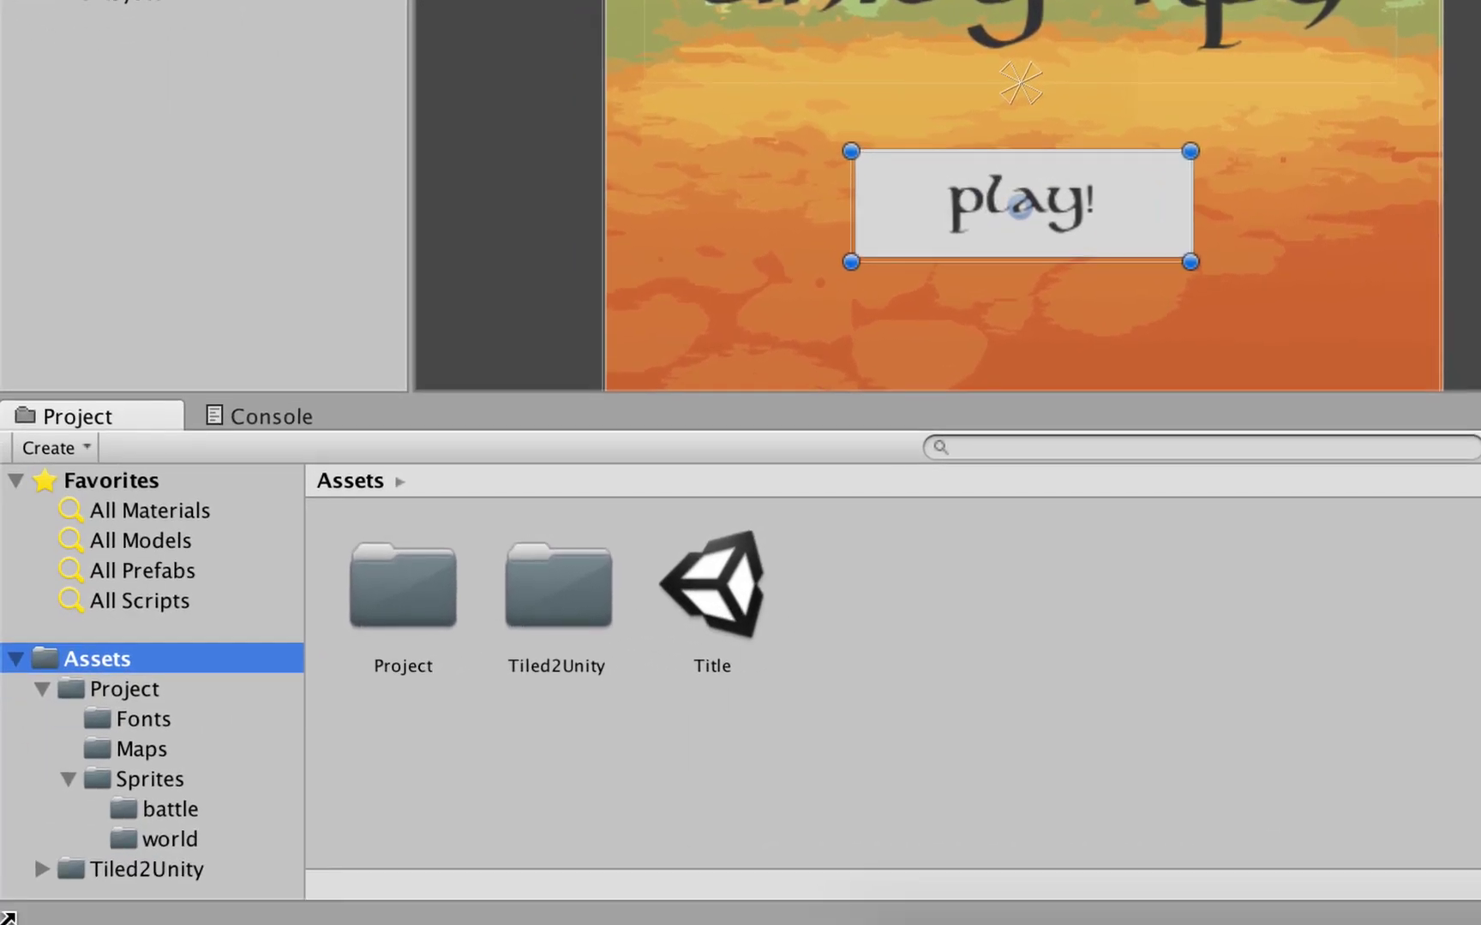
pyautogui.click(68, 779)
pyautogui.click(124, 689)
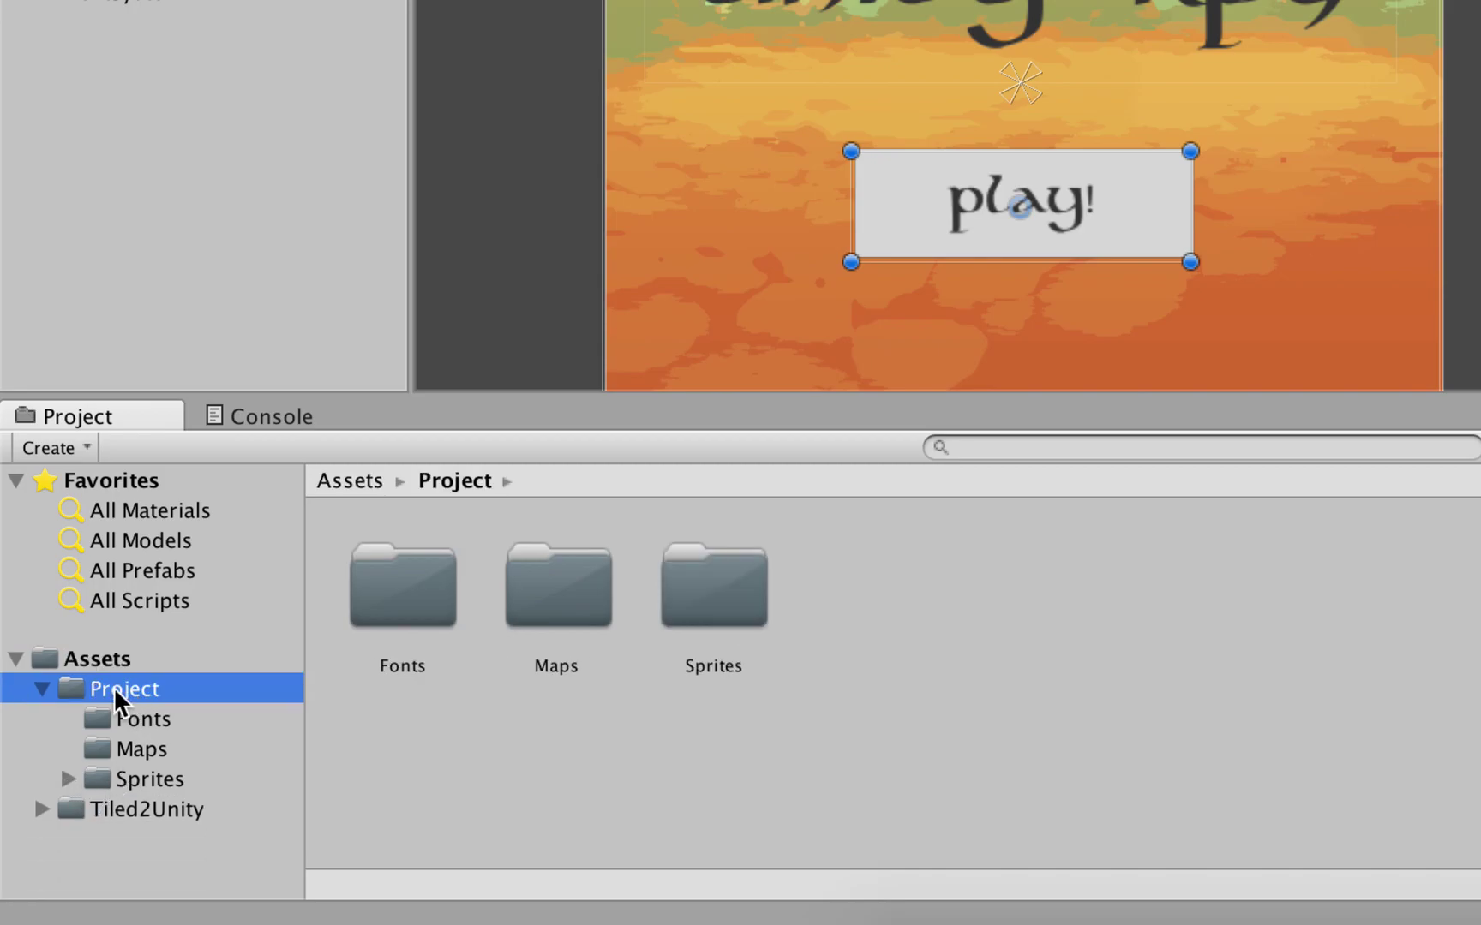
pyautogui.rightClick(406, 730)
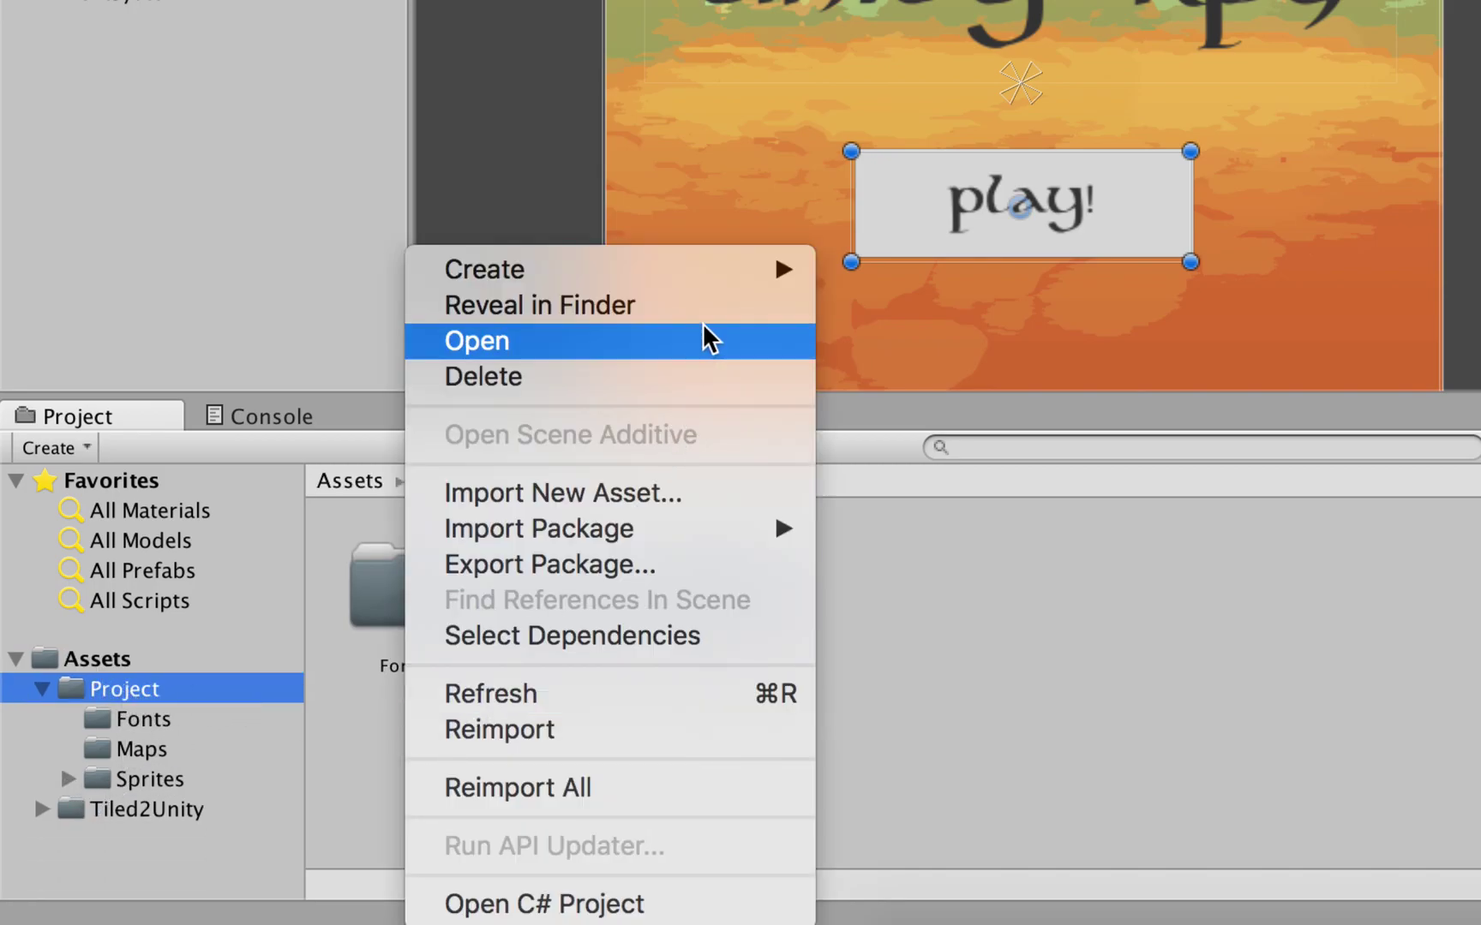
pyautogui.moveTo(737, 279)
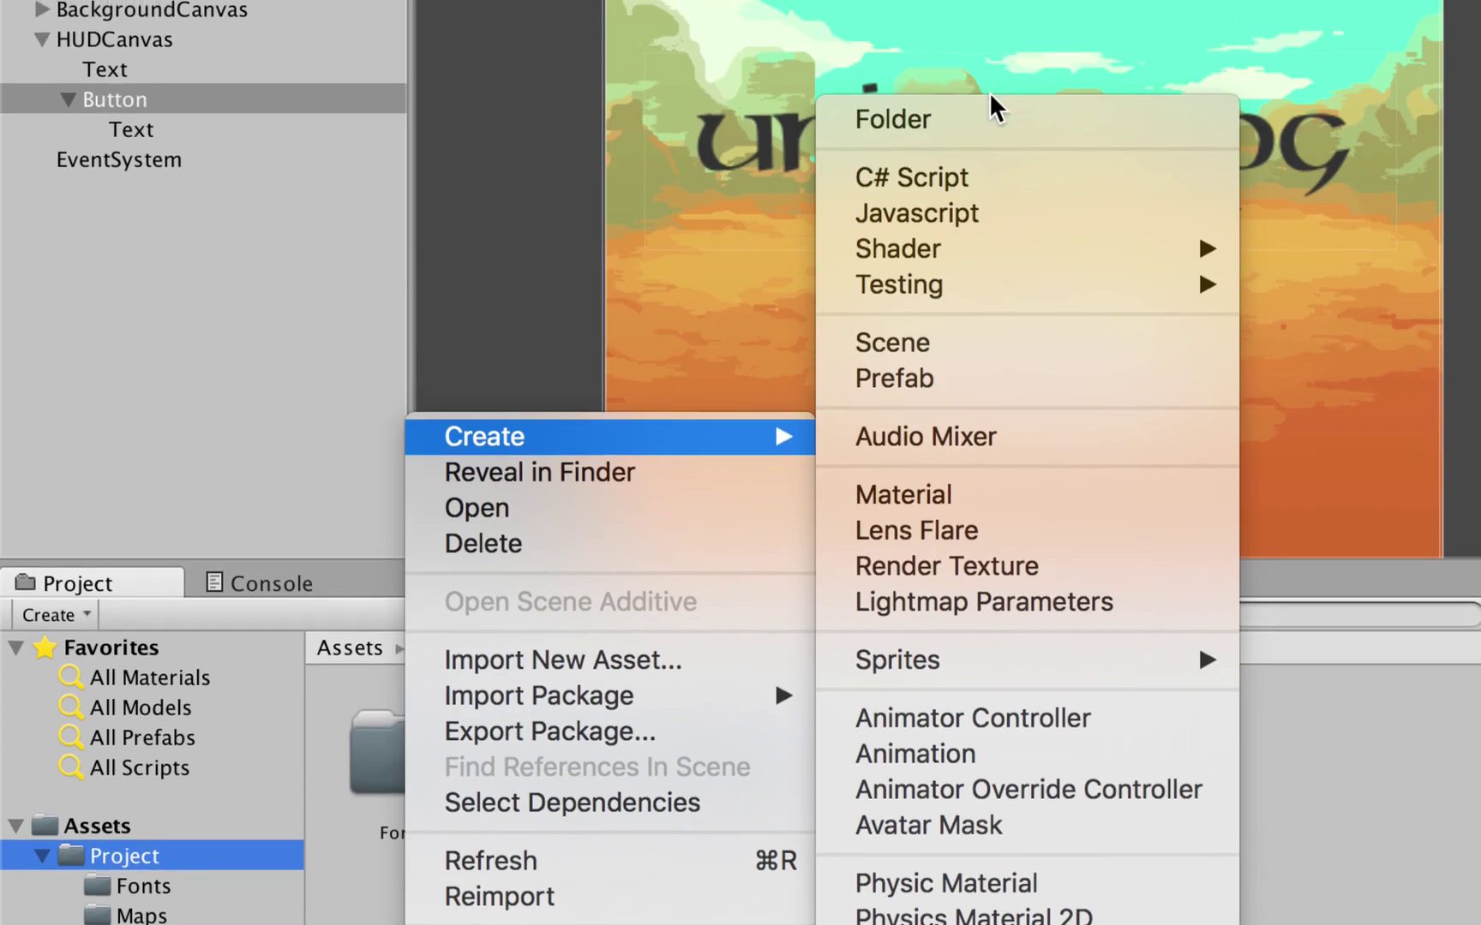
pyautogui.click(982, 0)
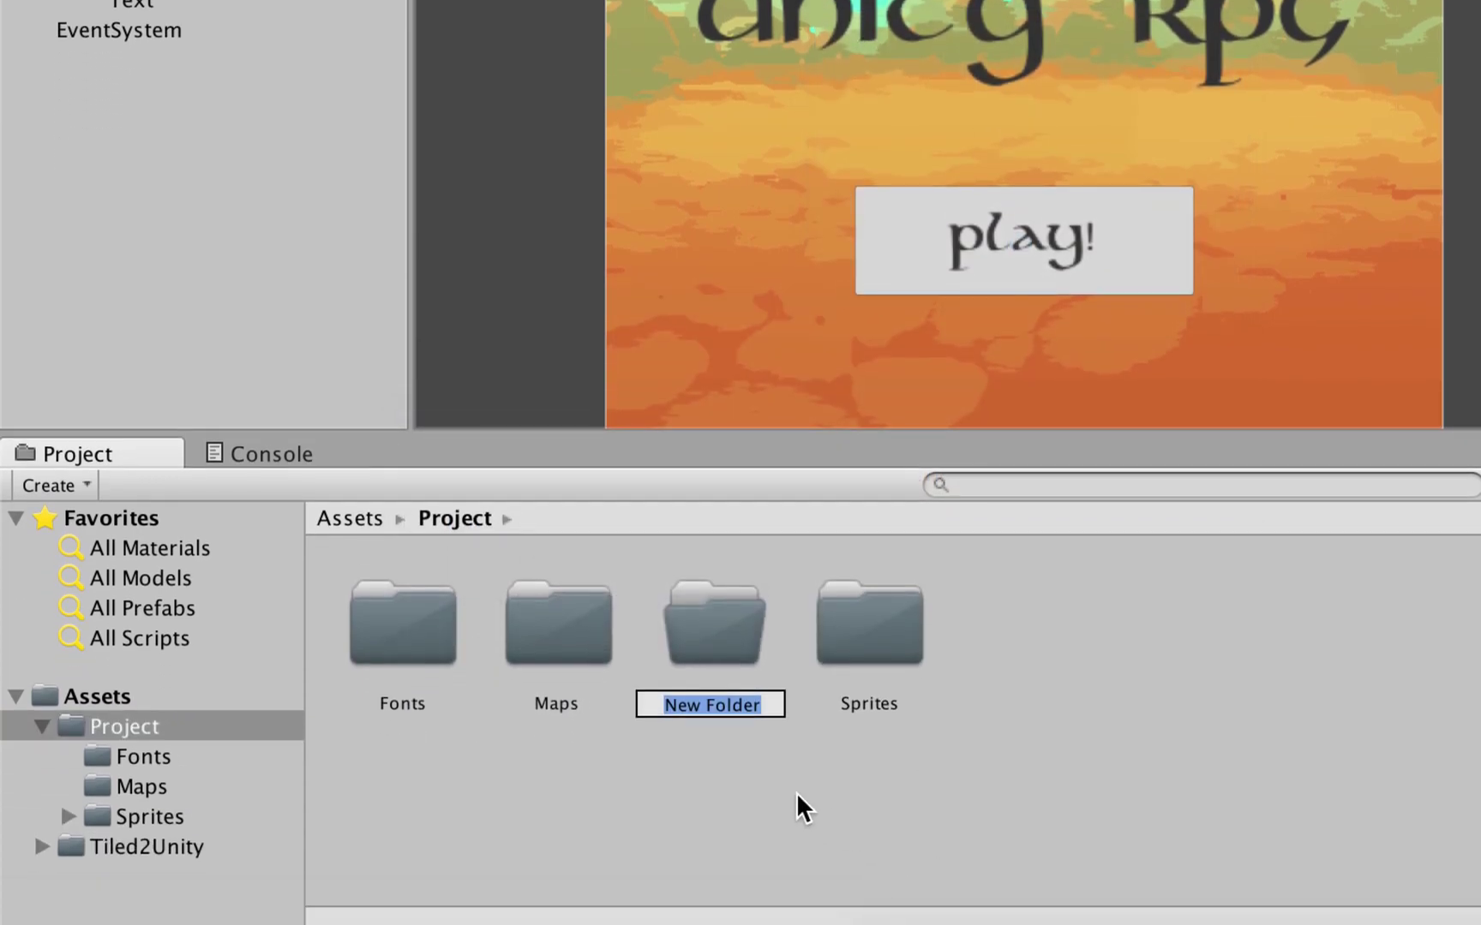
pyautogui.write('Scenes')
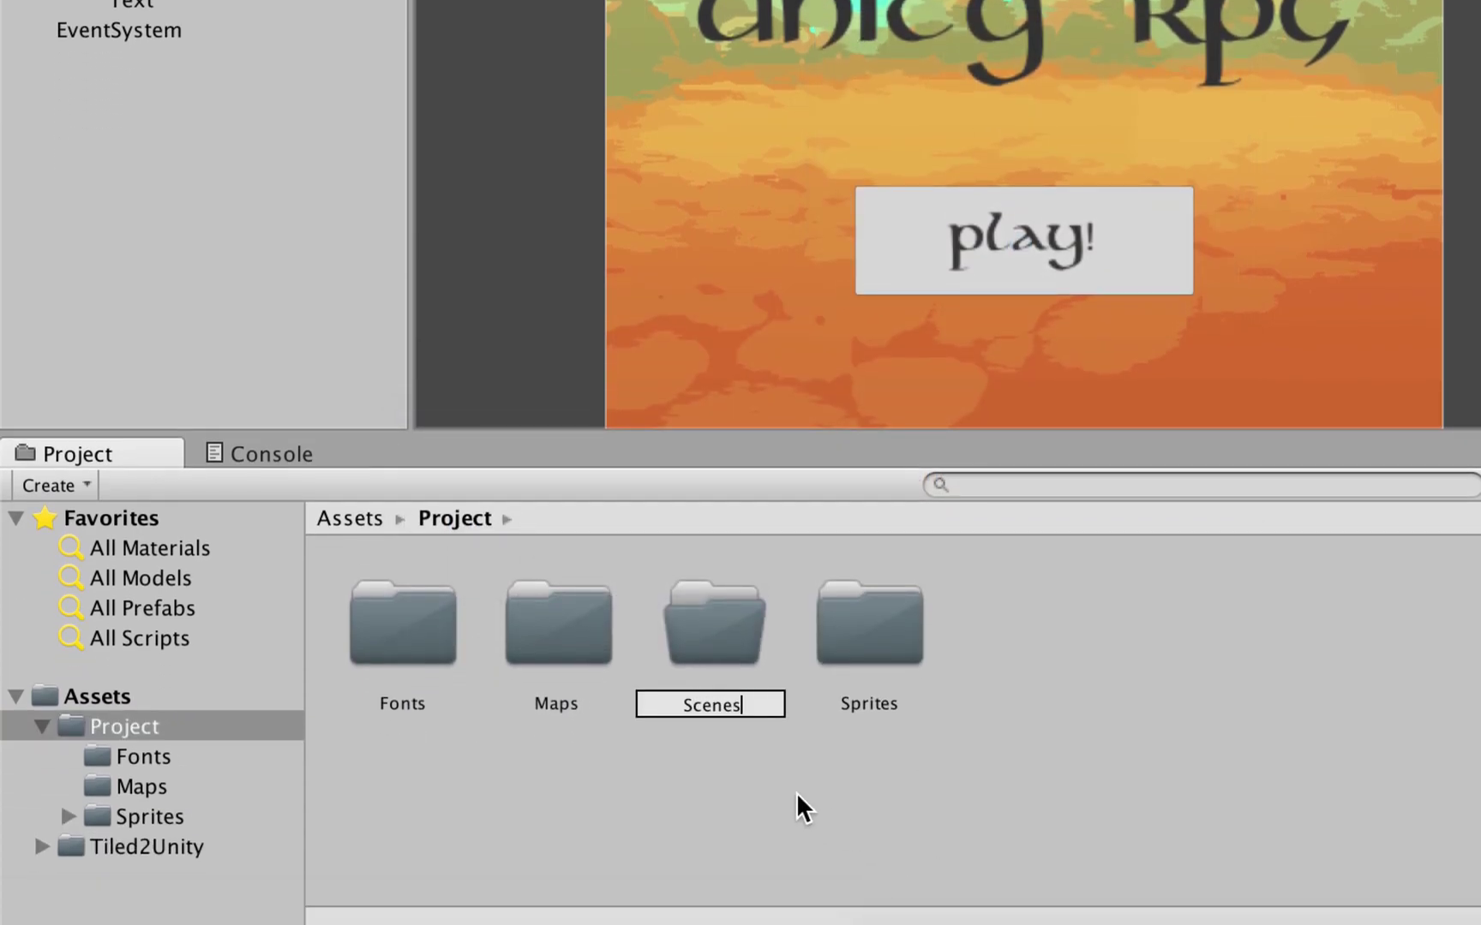
pyautogui.press('Return')
# - Move the Title scene from the Assets root into the Scenes folder and open that folder
pyautogui.click(172, 698)
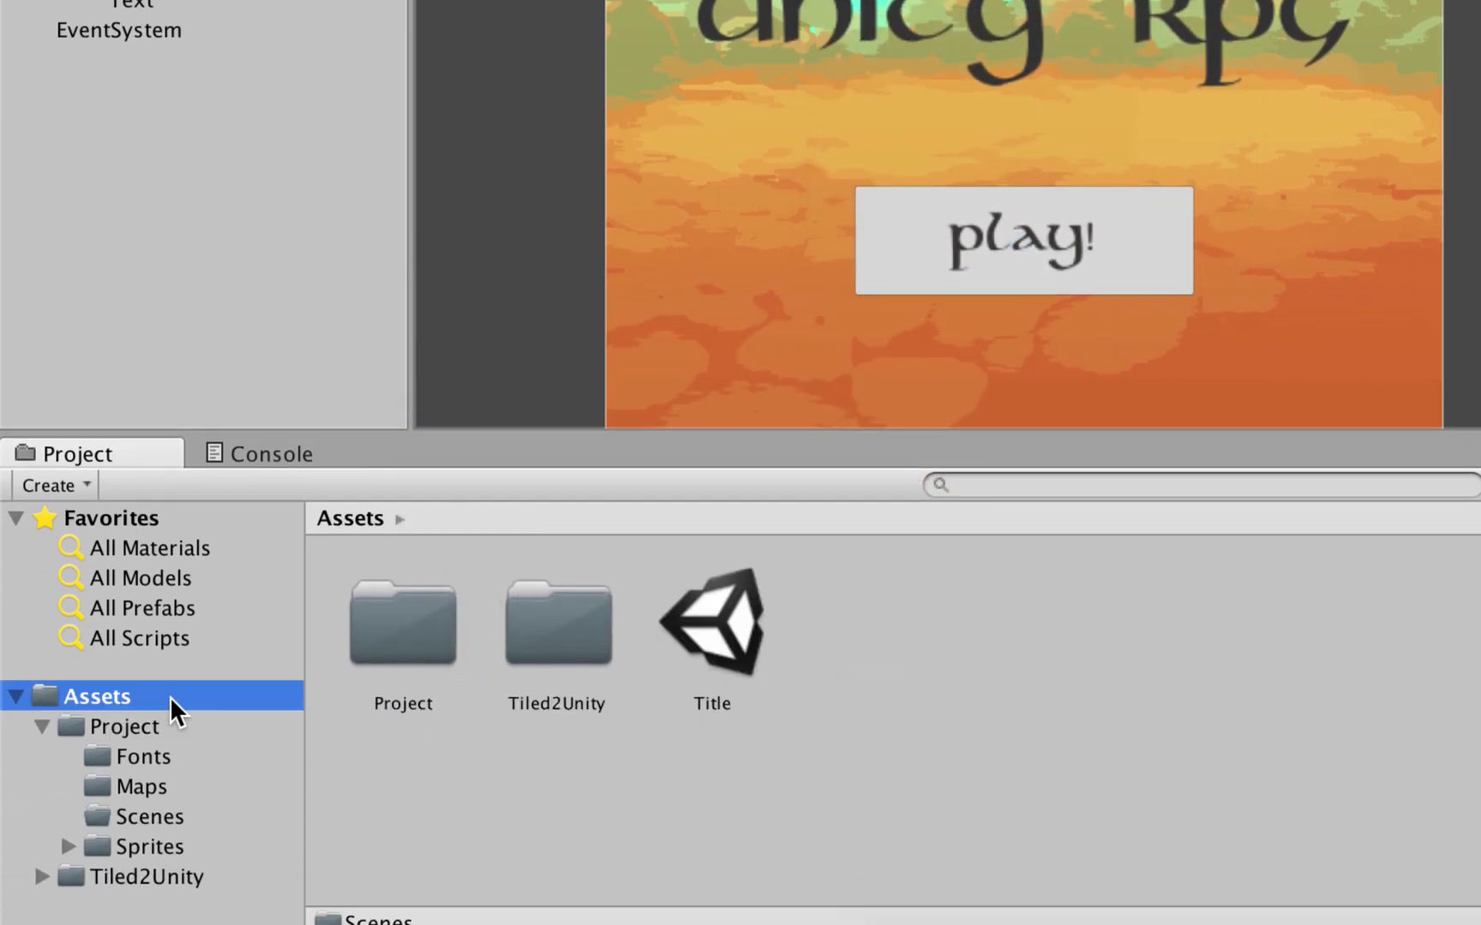
pyautogui.moveTo(733, 619); pyautogui.dragTo(136, 815)
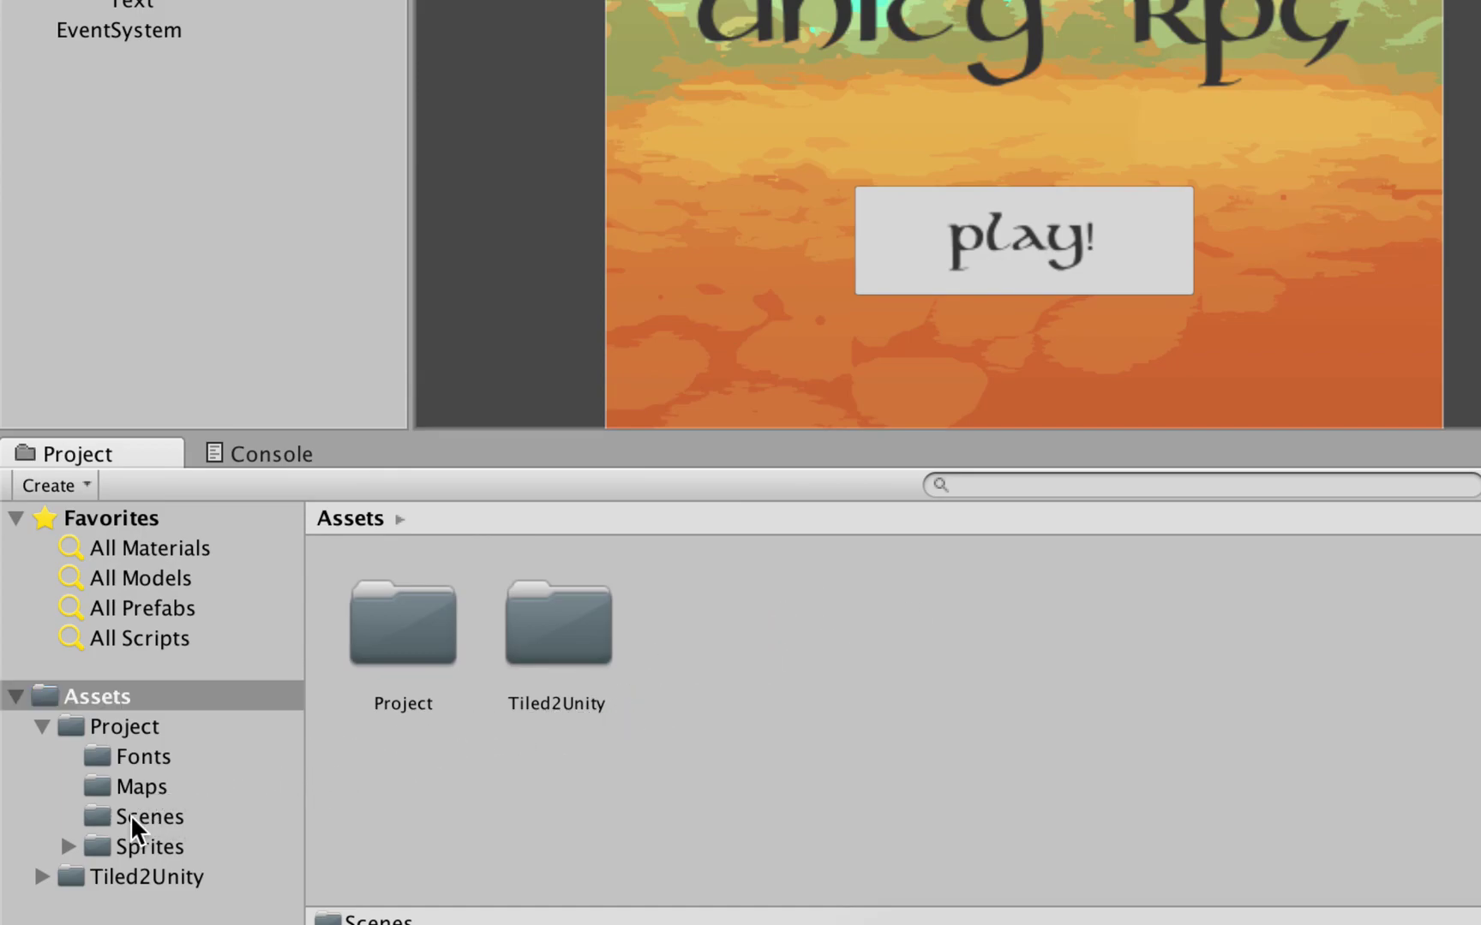
pyautogui.click(137, 816)
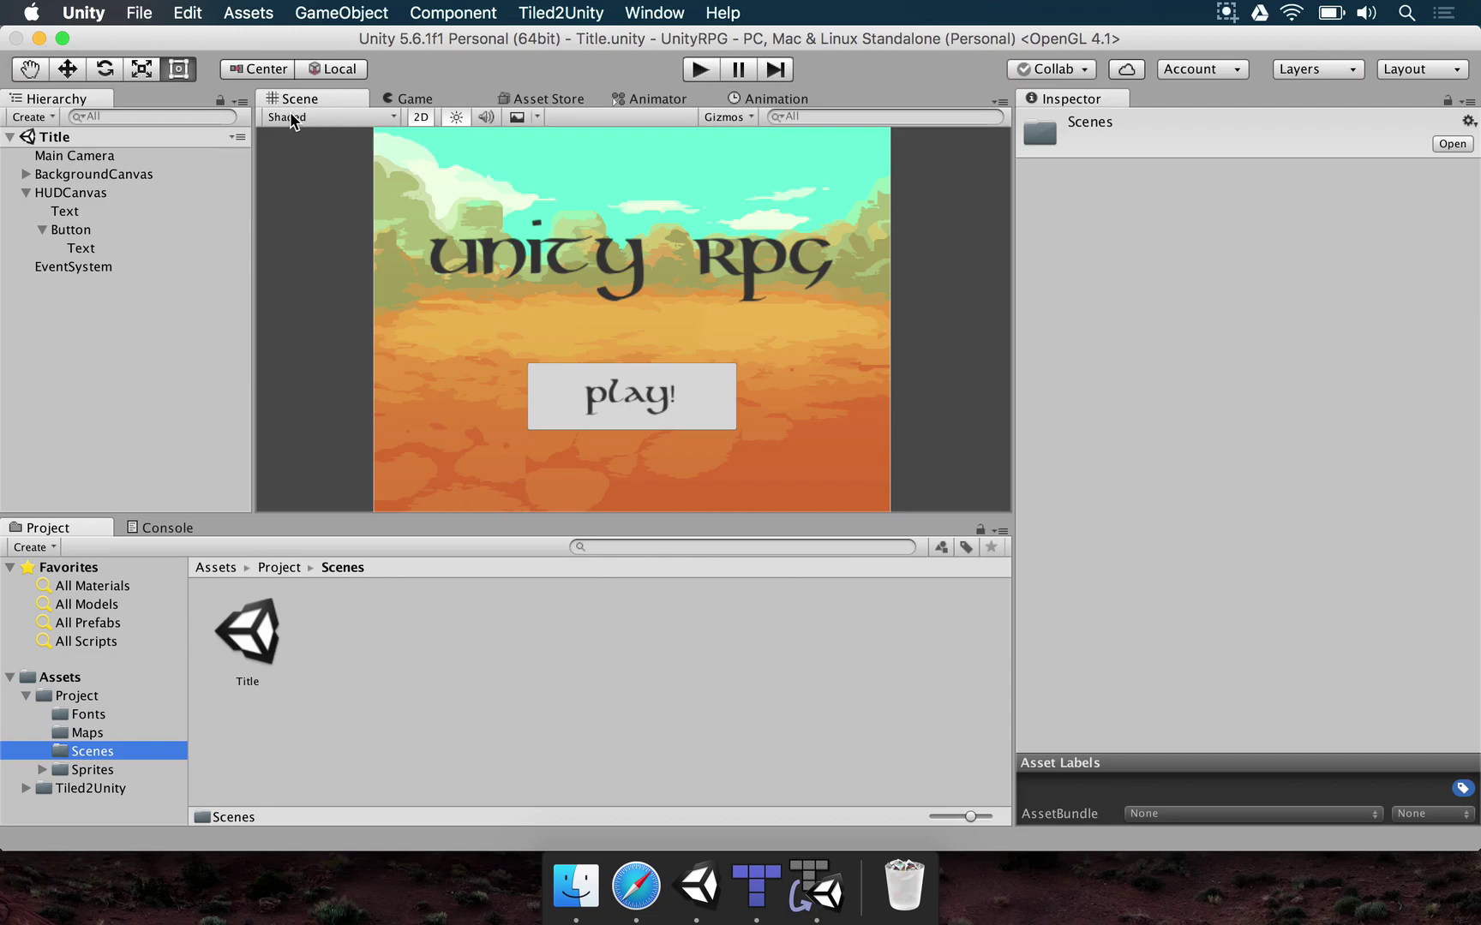
# - Add the open Title scene to the Scenes In Build list in the Build Settings and select its entry
pyautogui.click(140, 14)
pyautogui.click(247, 241)
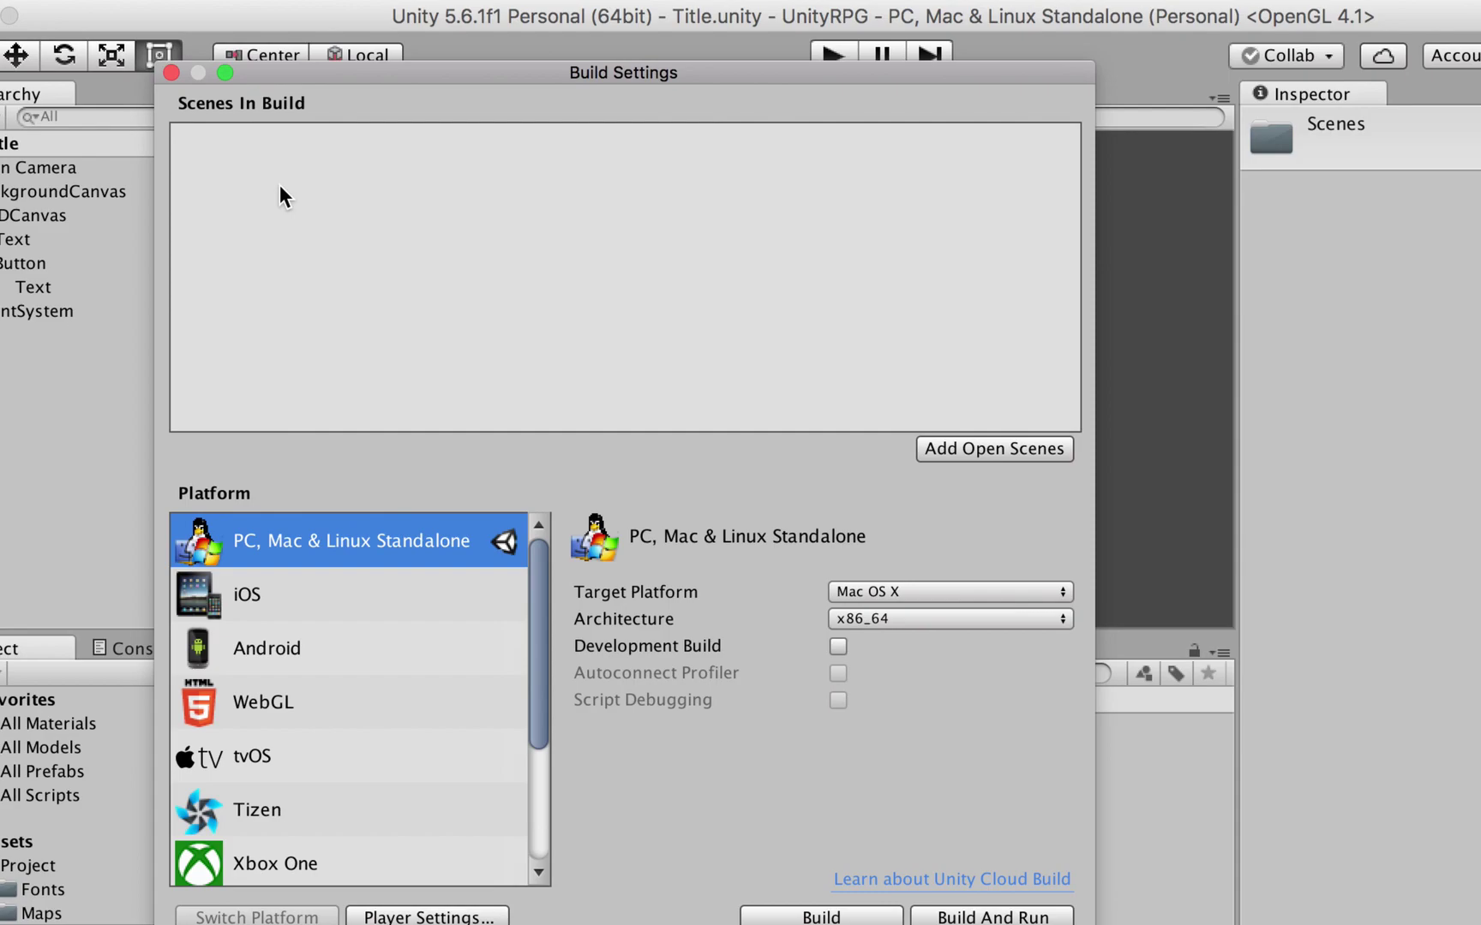
pyautogui.click(987, 451)
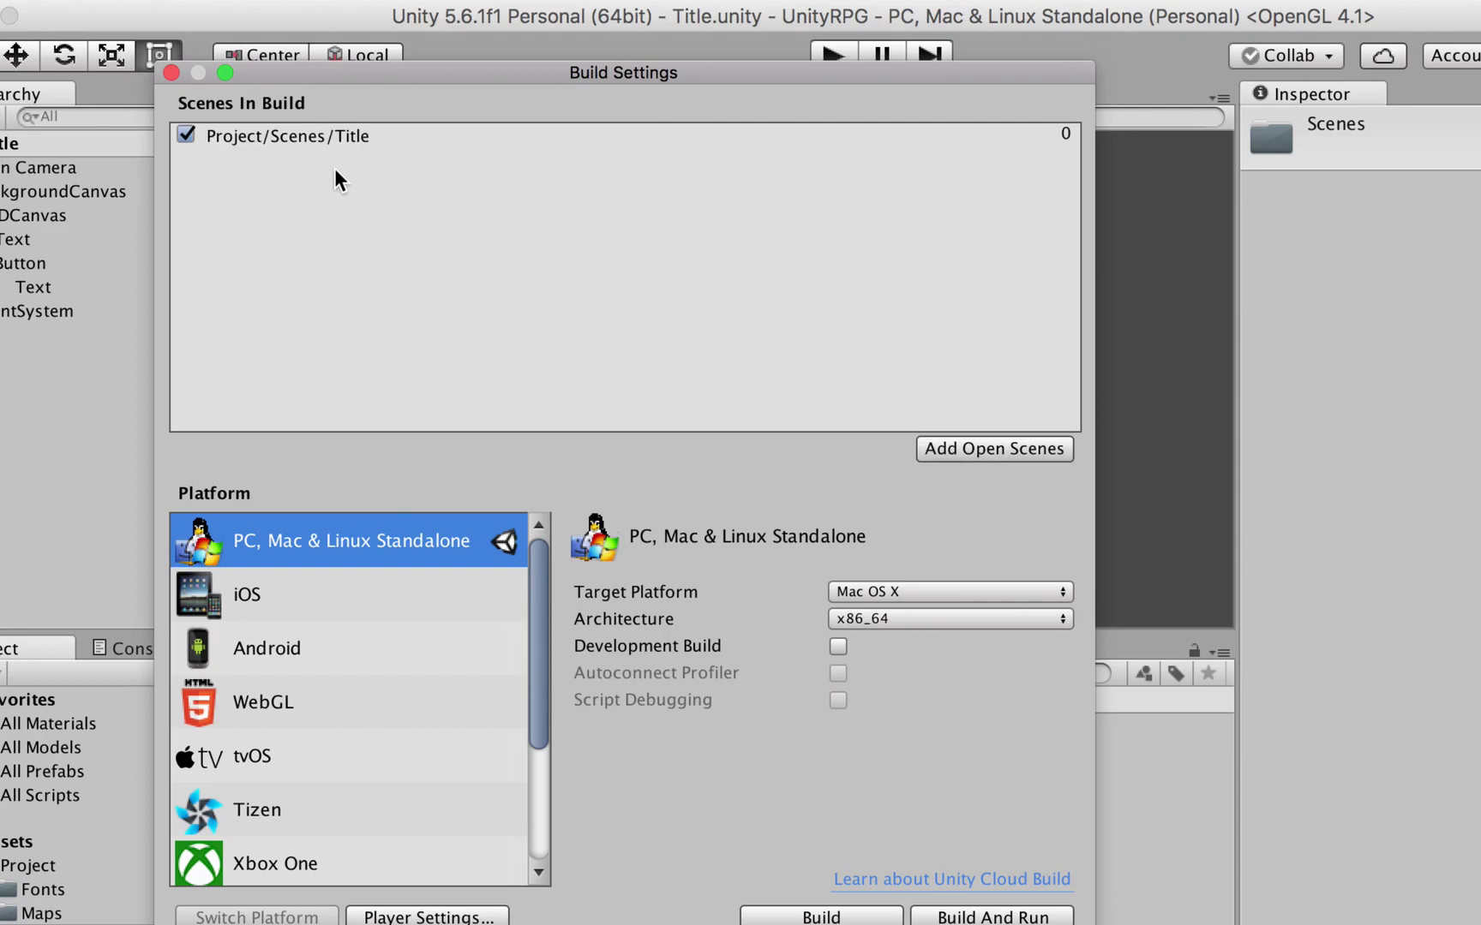
pyautogui.click(318, 148)
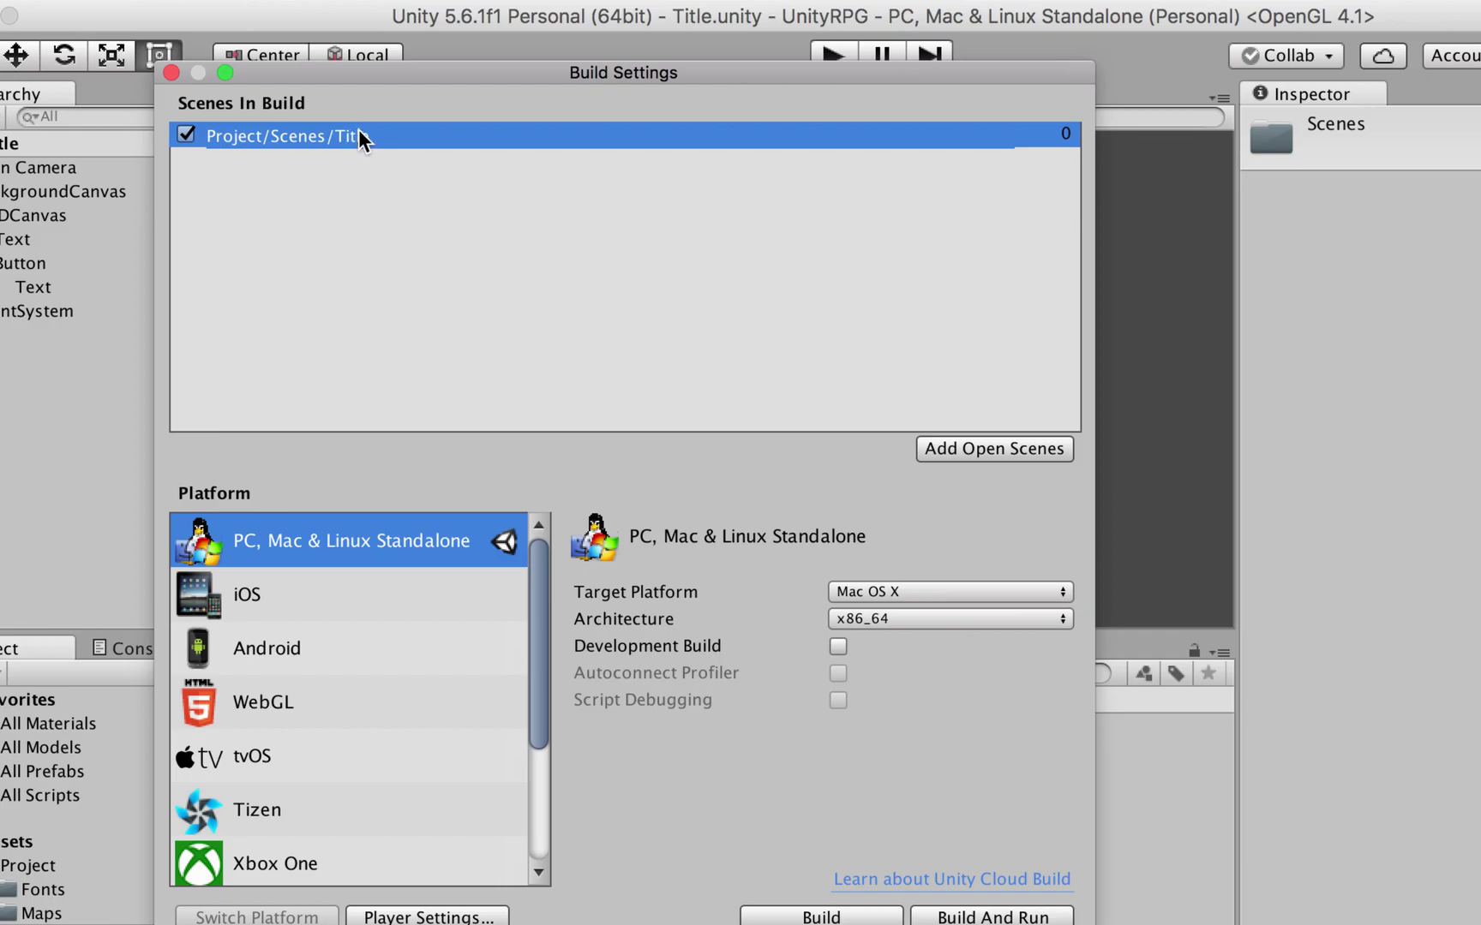
# - Close the Build Settings and look through the Maps and Scenes folders of the project assets
pyautogui.click(172, 73)
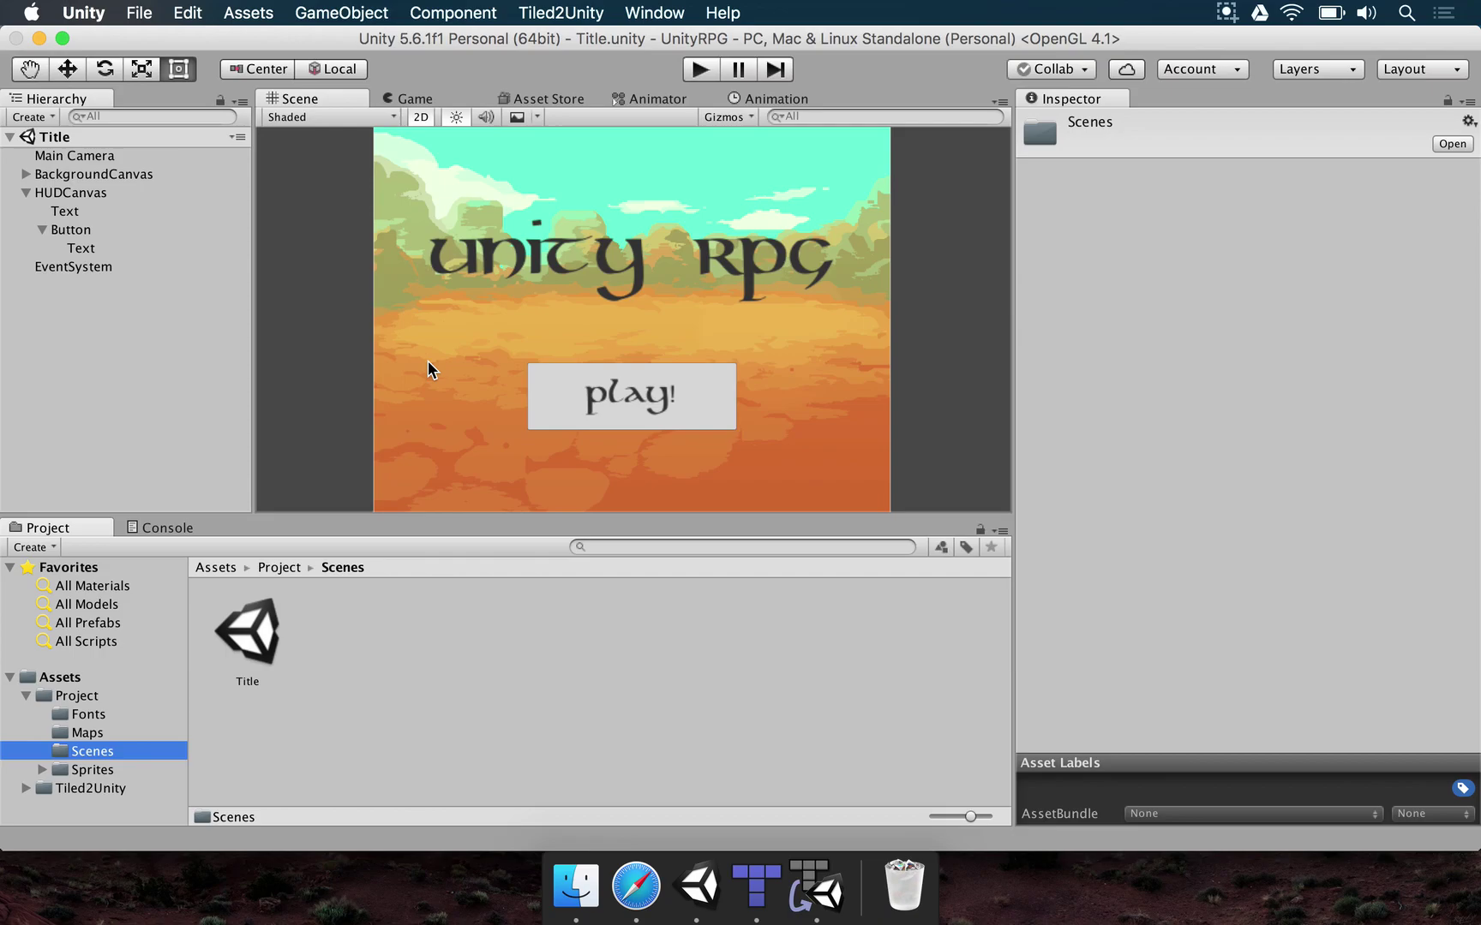
pyautogui.click(81, 751)
pyautogui.click(97, 696)
pyautogui.click(90, 733)
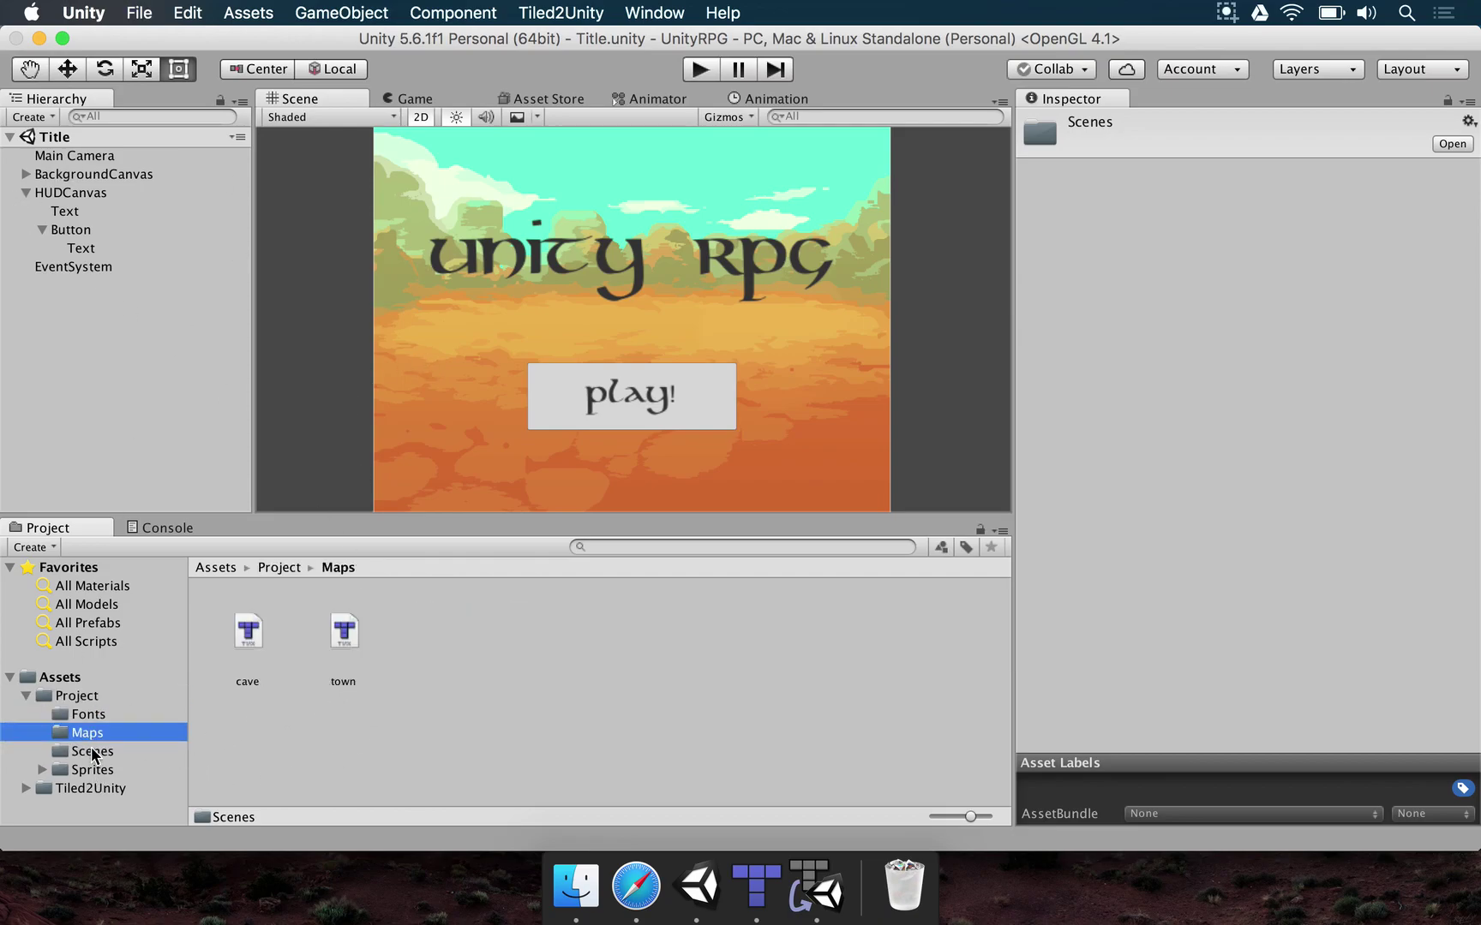
pyautogui.click(91, 752)
# - Create a new scene saved as "Town" and move it from the Assets root into the Scenes folder
pyautogui.click(136, 13)
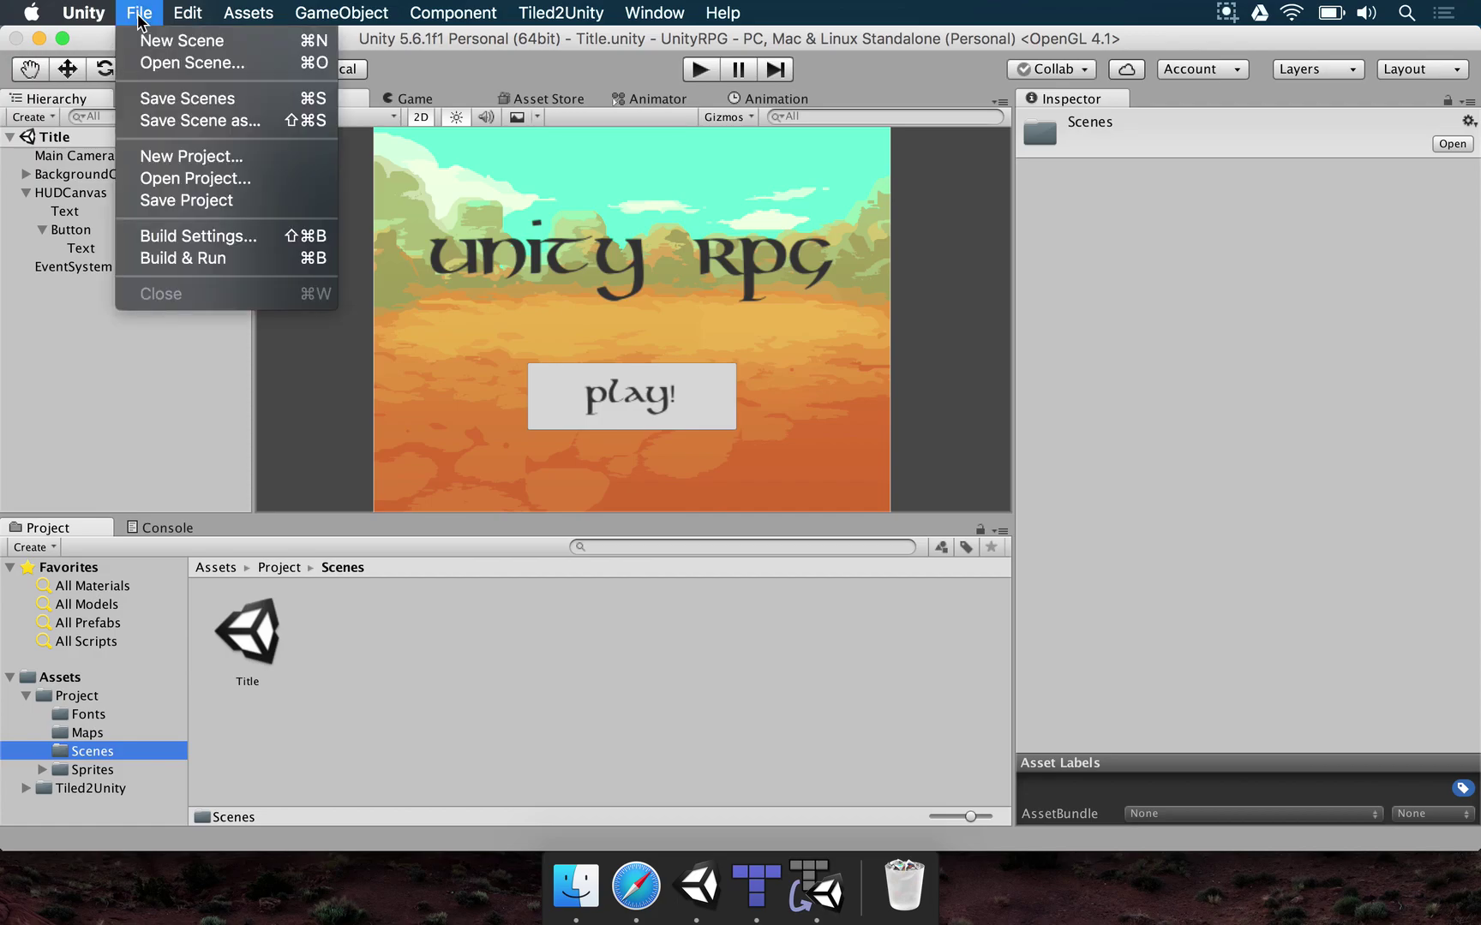
pyautogui.click(143, 43)
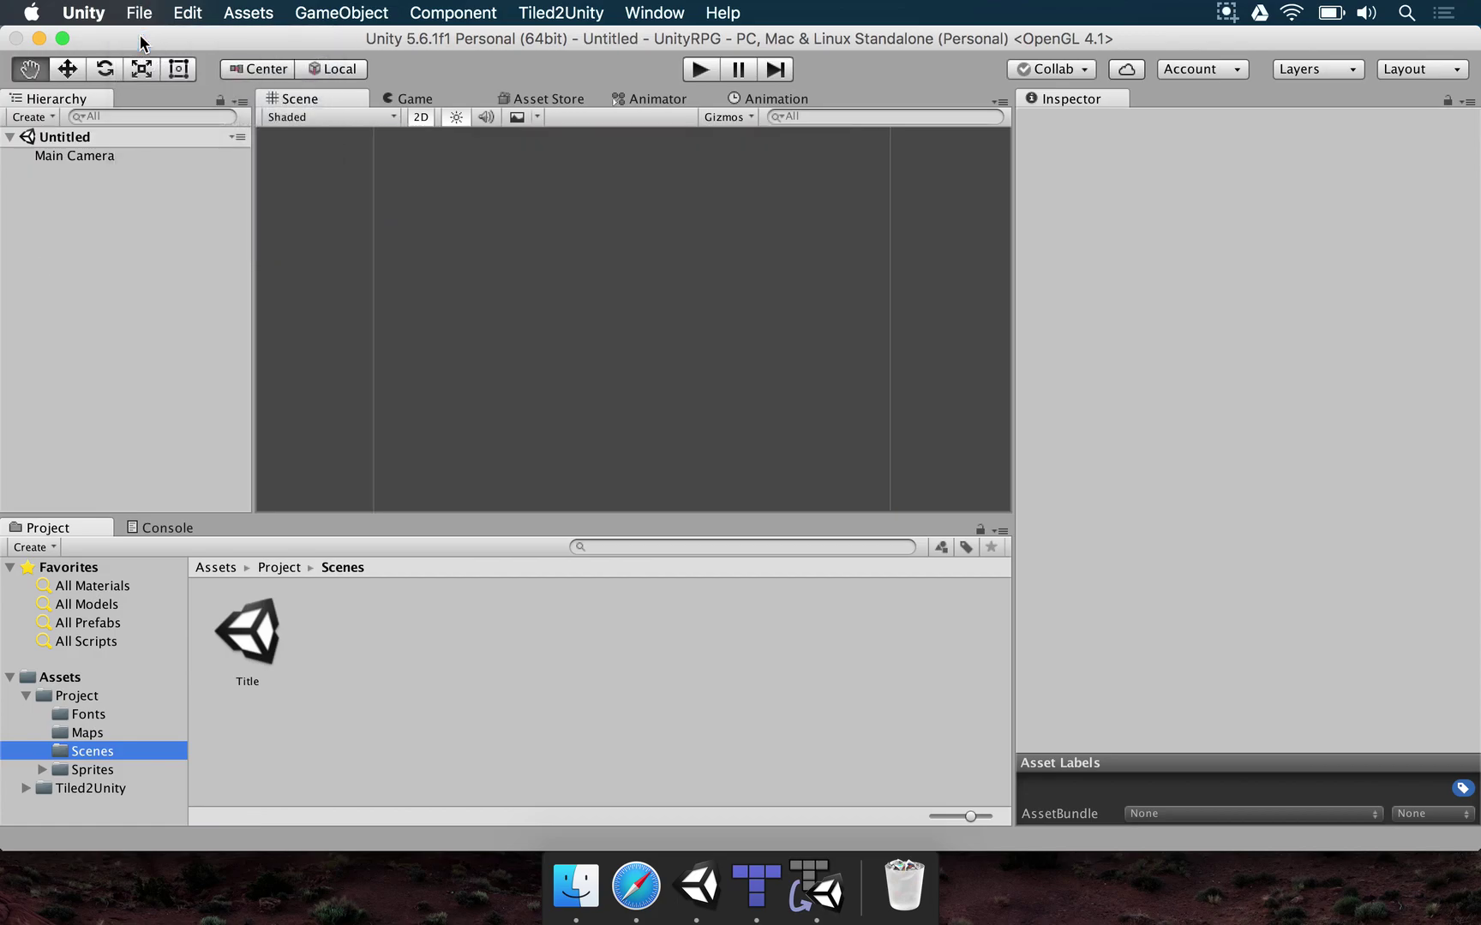
pyautogui.click(154, 14)
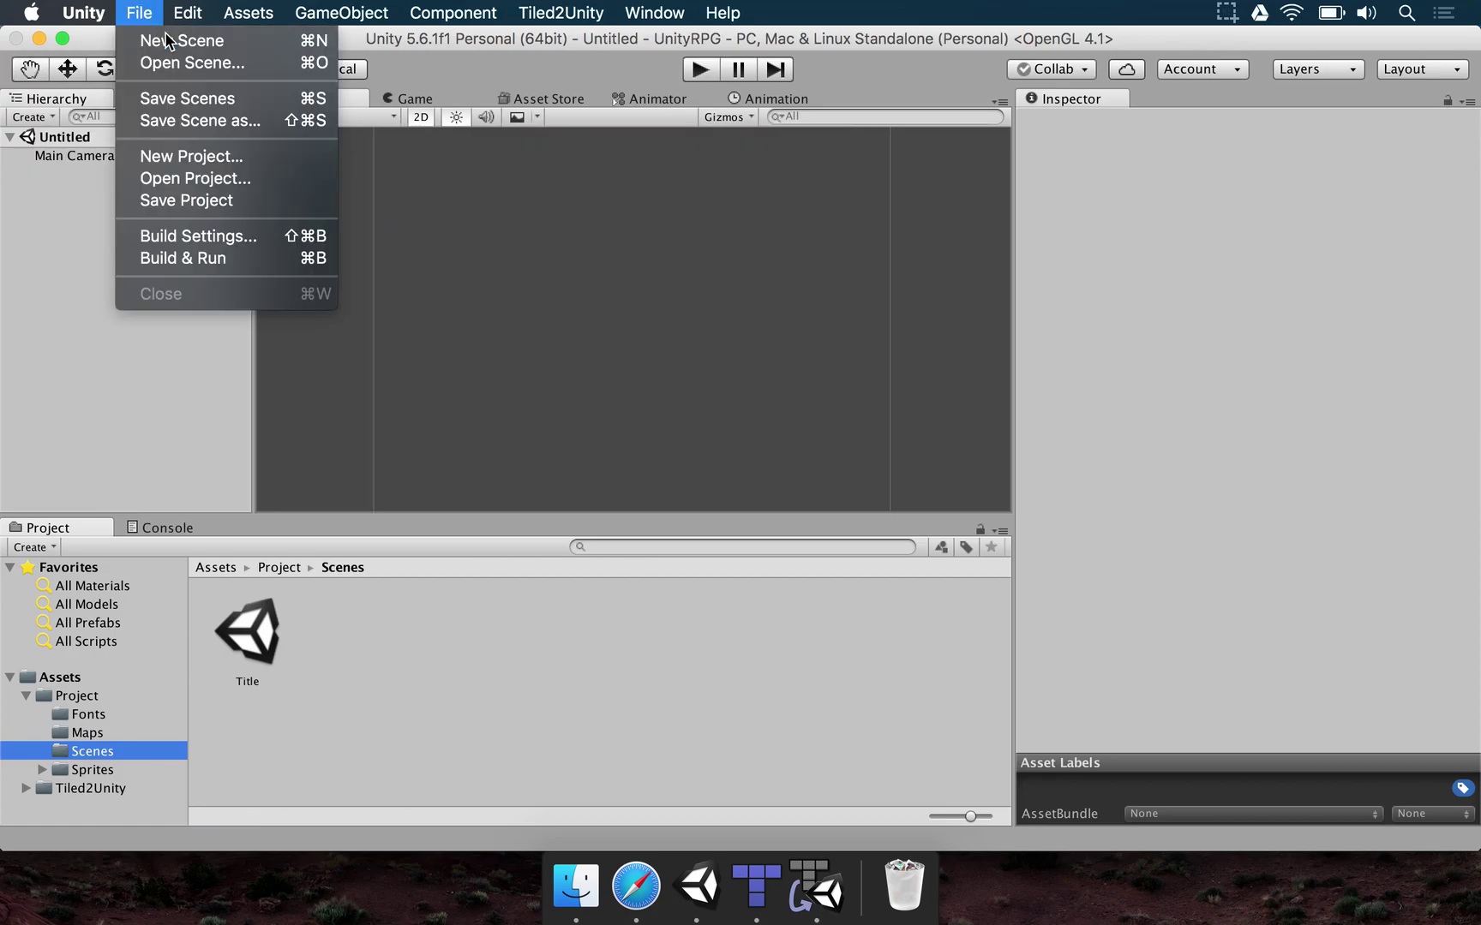
pyautogui.click(182, 107)
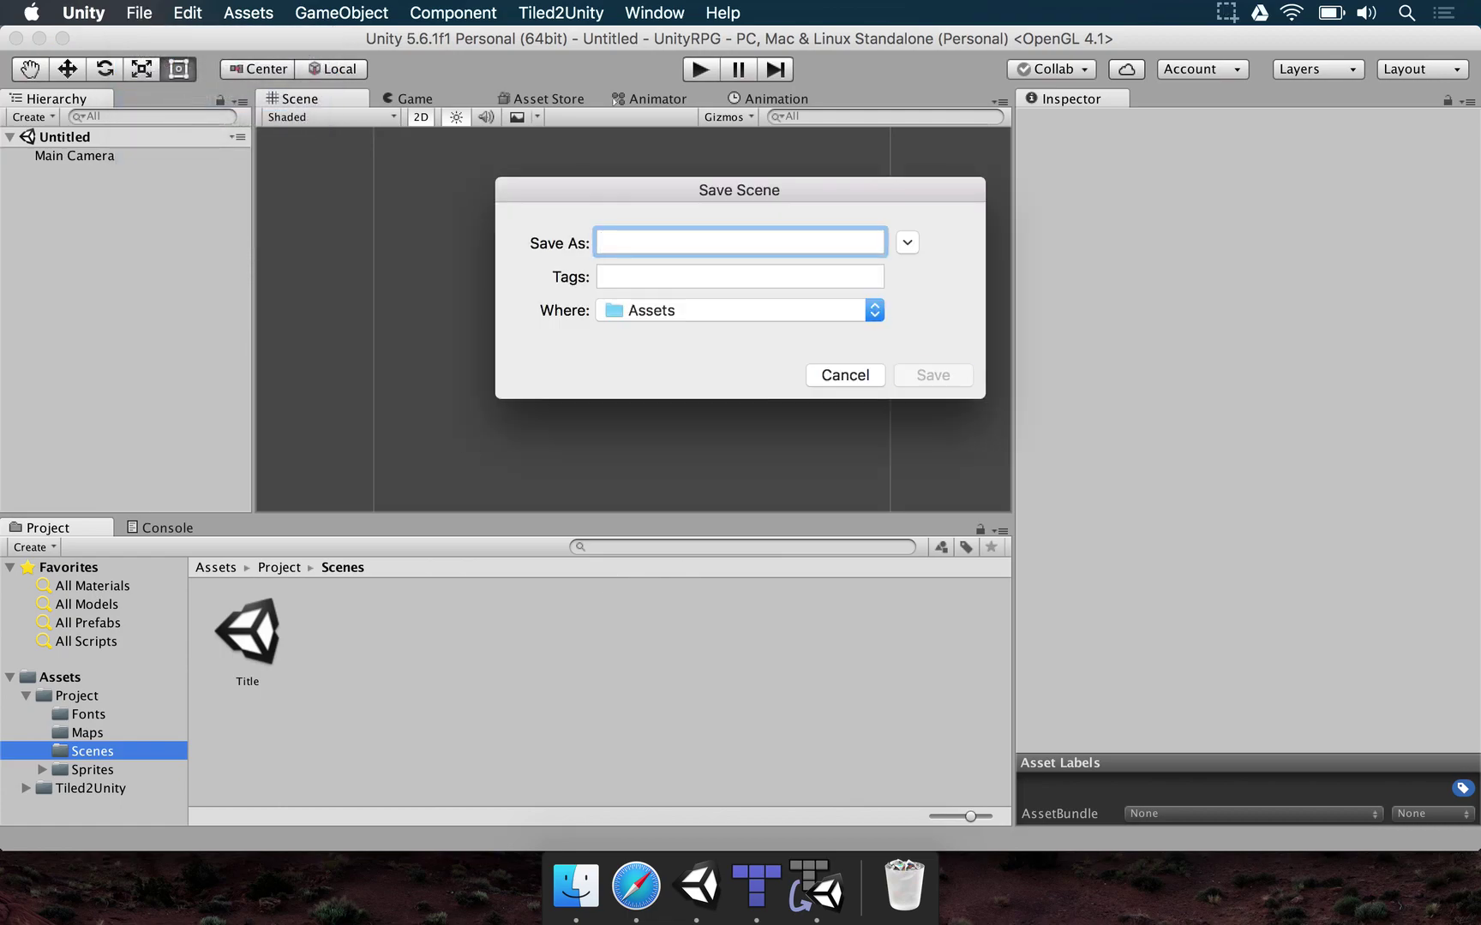
pyautogui.write('Town')
pyautogui.press('Return')
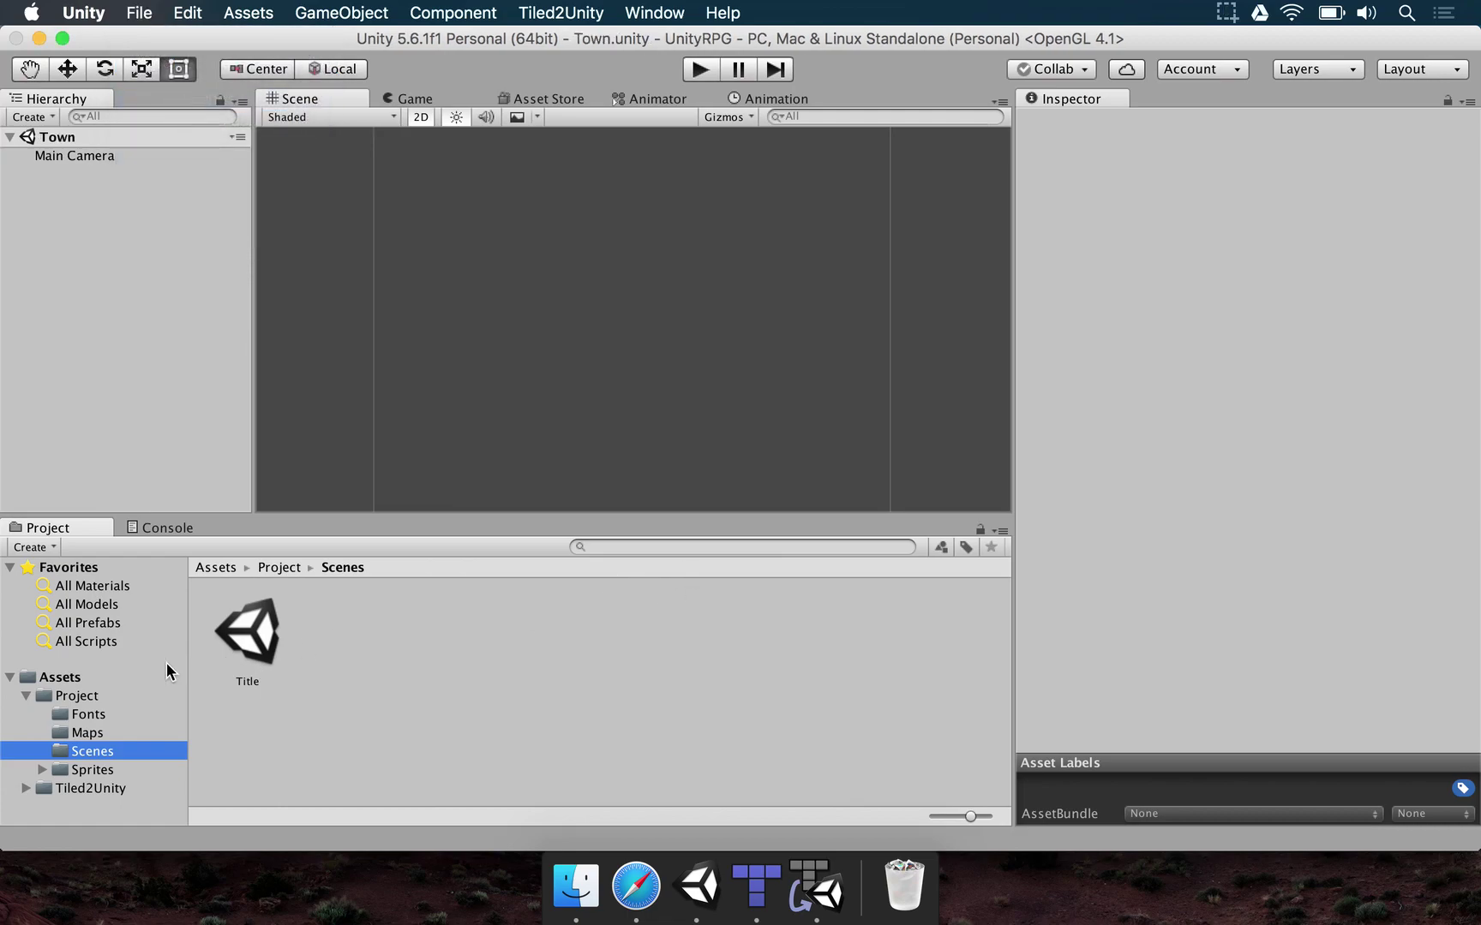
pyautogui.click(176, 677)
pyautogui.moveTo(447, 648); pyautogui.dragTo(101, 758)
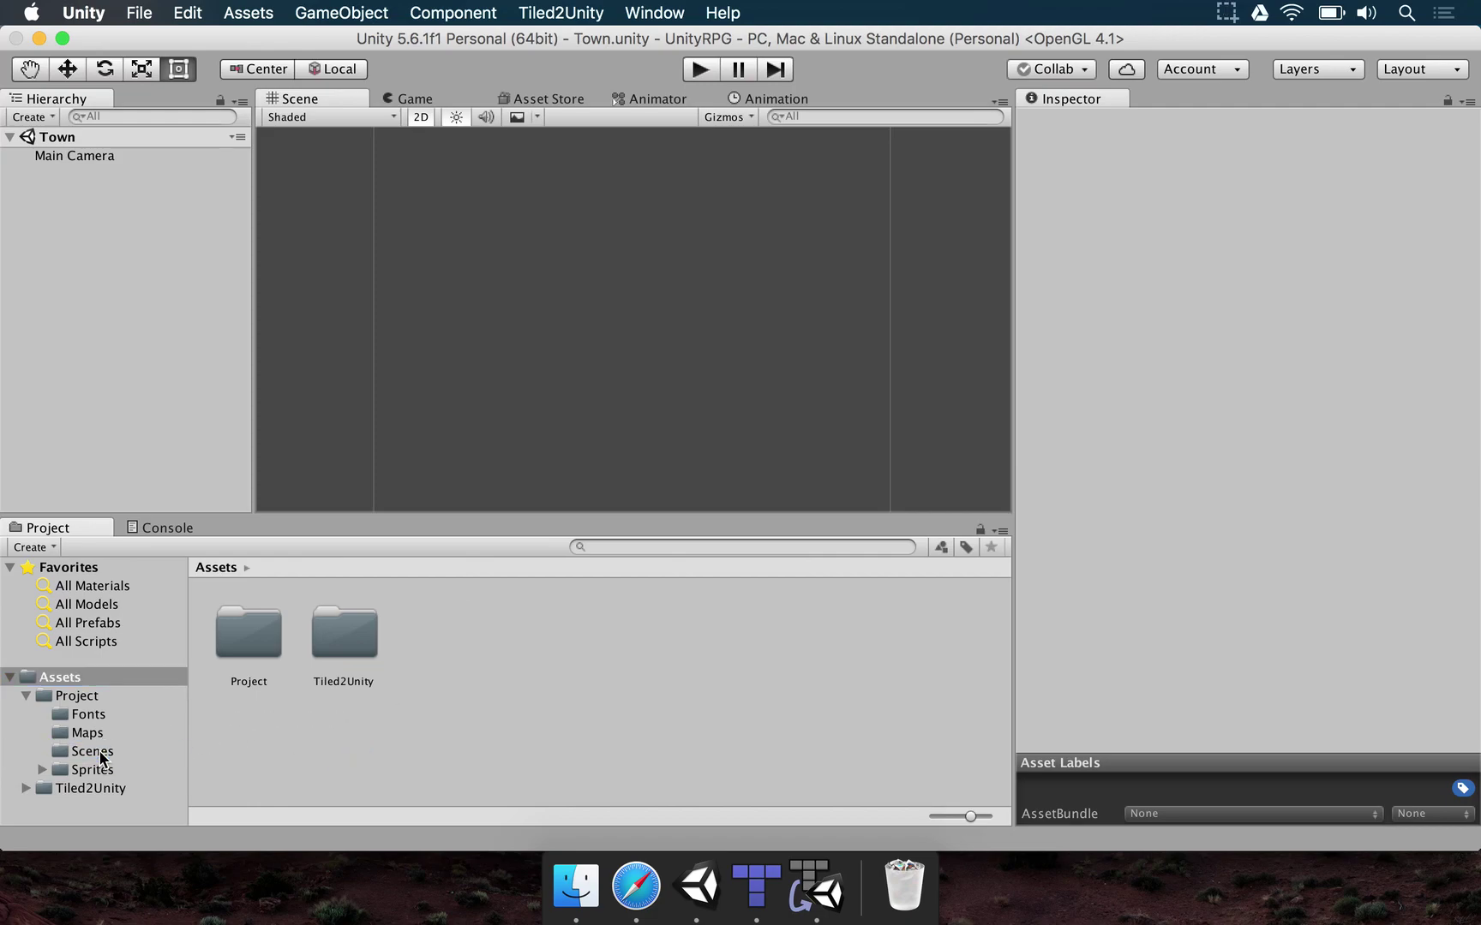
# - Add the open Town scene to the Scenes In Build list and close the Build Settings
pyautogui.click(135, 12)
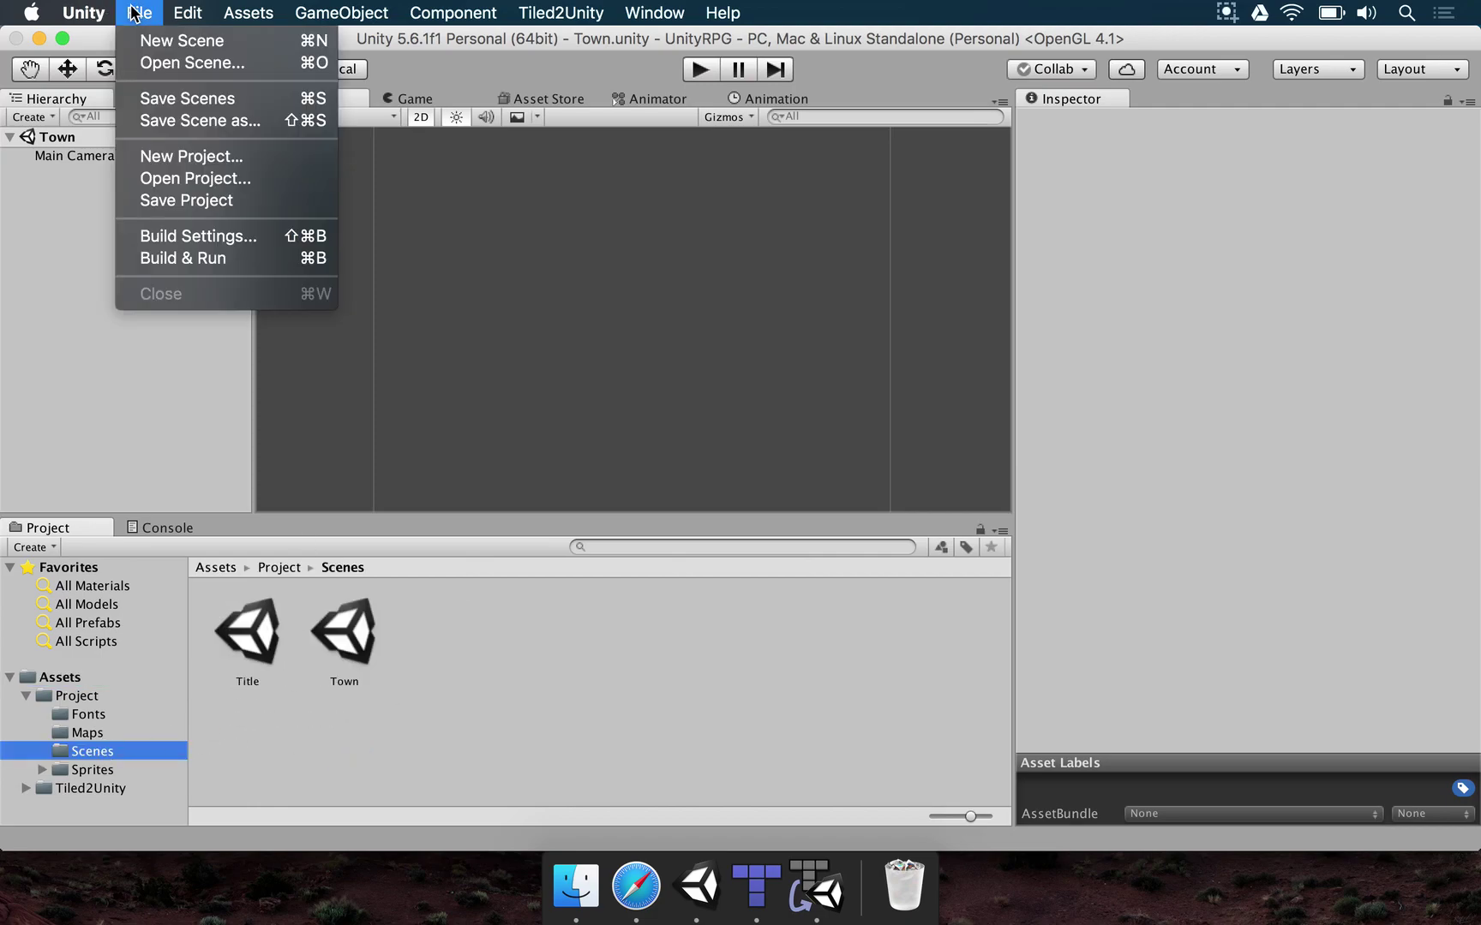
pyautogui.click(266, 239)
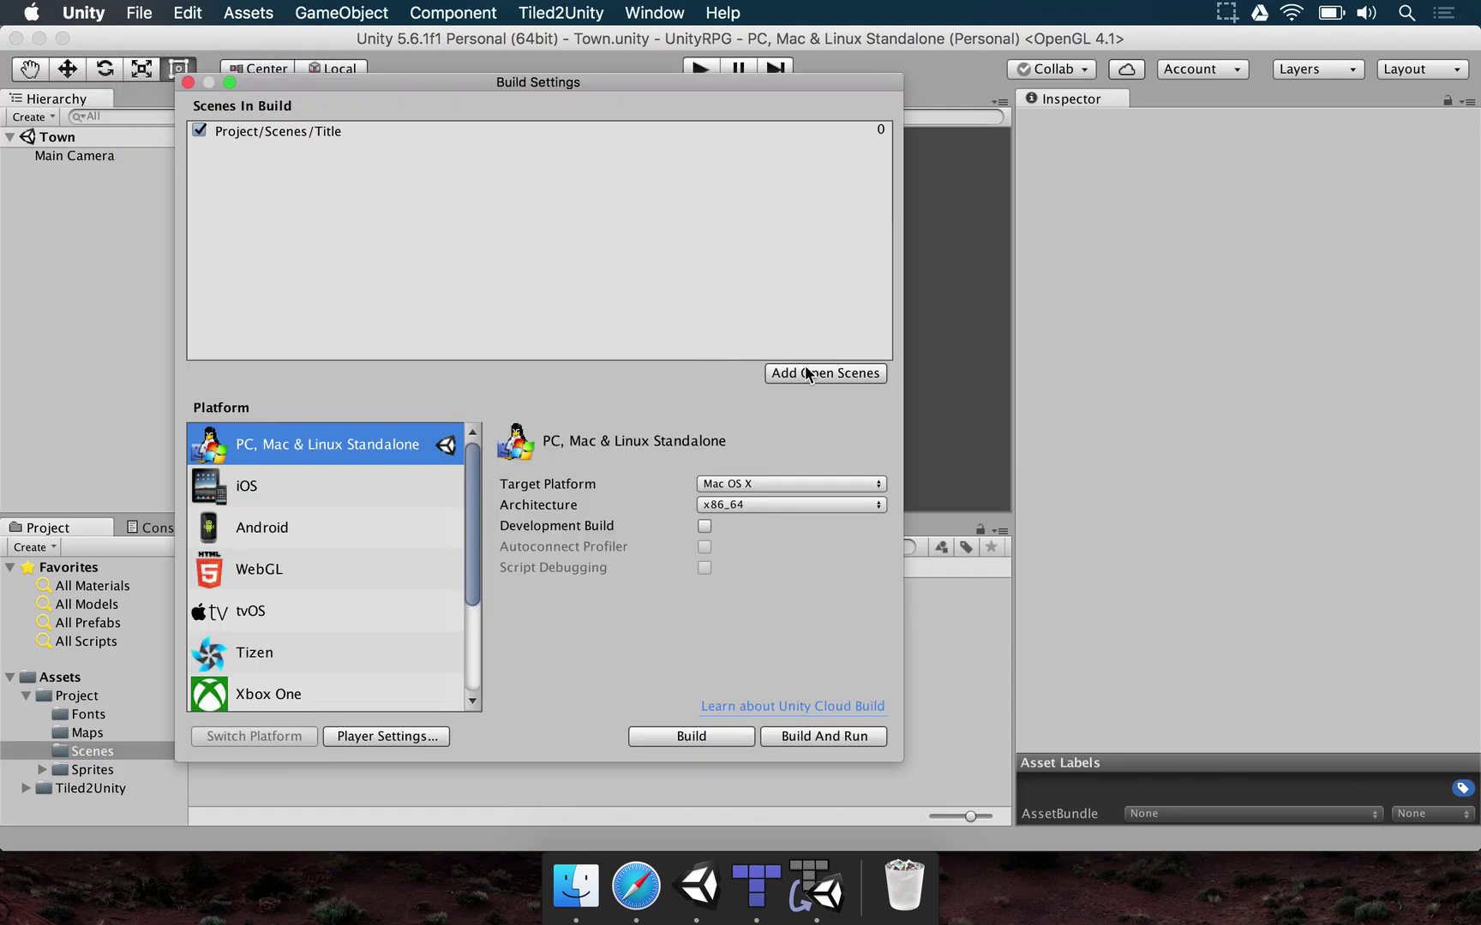
pyautogui.click(825, 373)
pyautogui.click(313, 159)
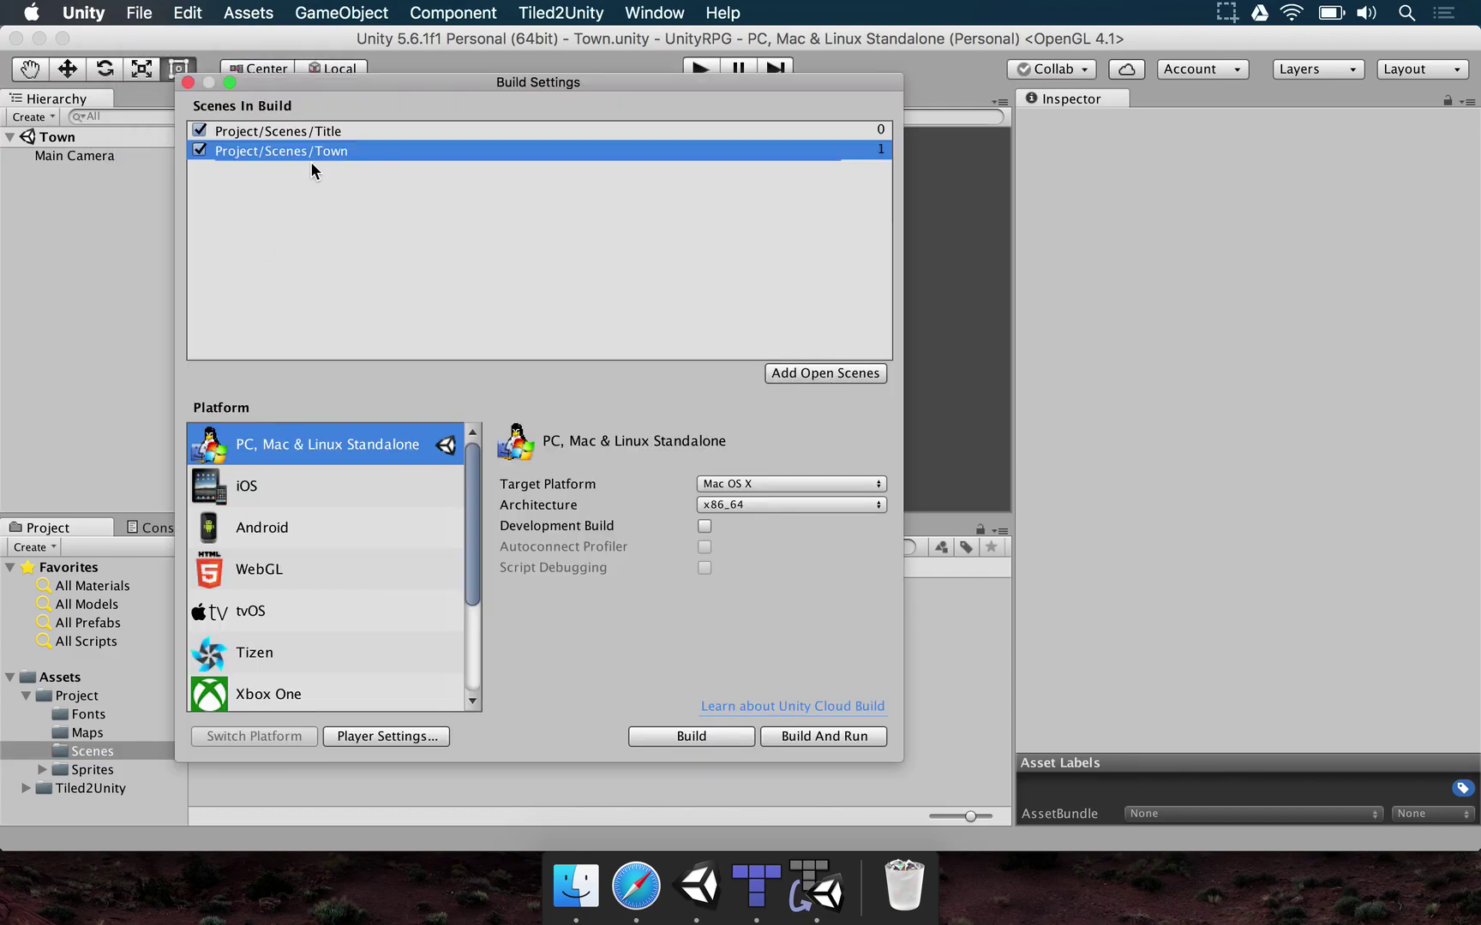
pyautogui.click(188, 82)
# - Reopen the Title scene and show the On Click settings of the Play! button under HUDCanvas
pyautogui.doubleClick(232, 651)
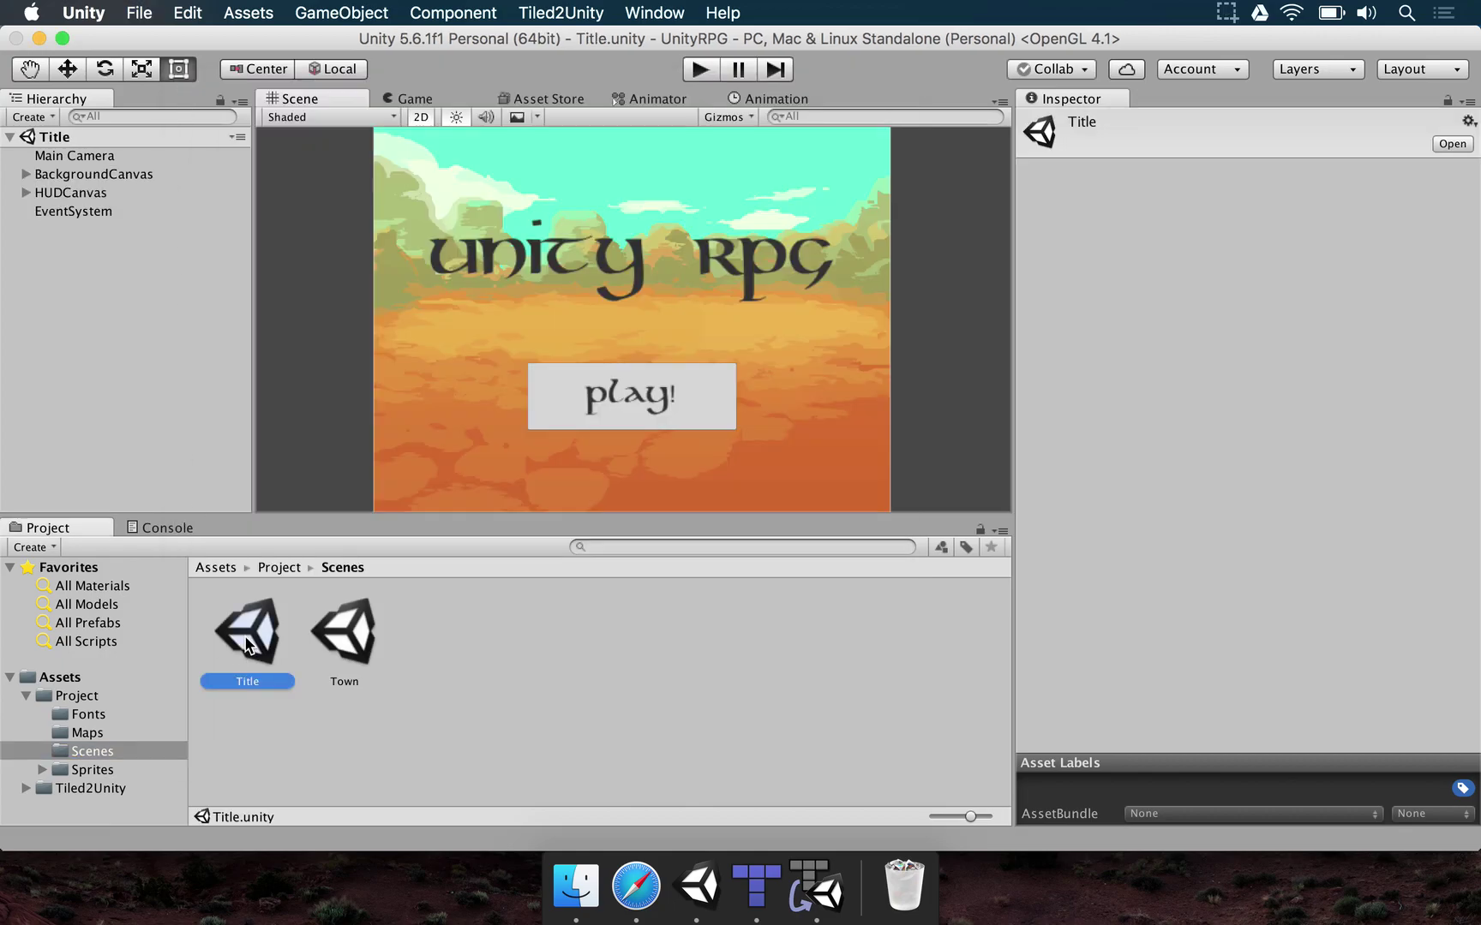
pyautogui.click(69, 192)
pyautogui.click(660, 418)
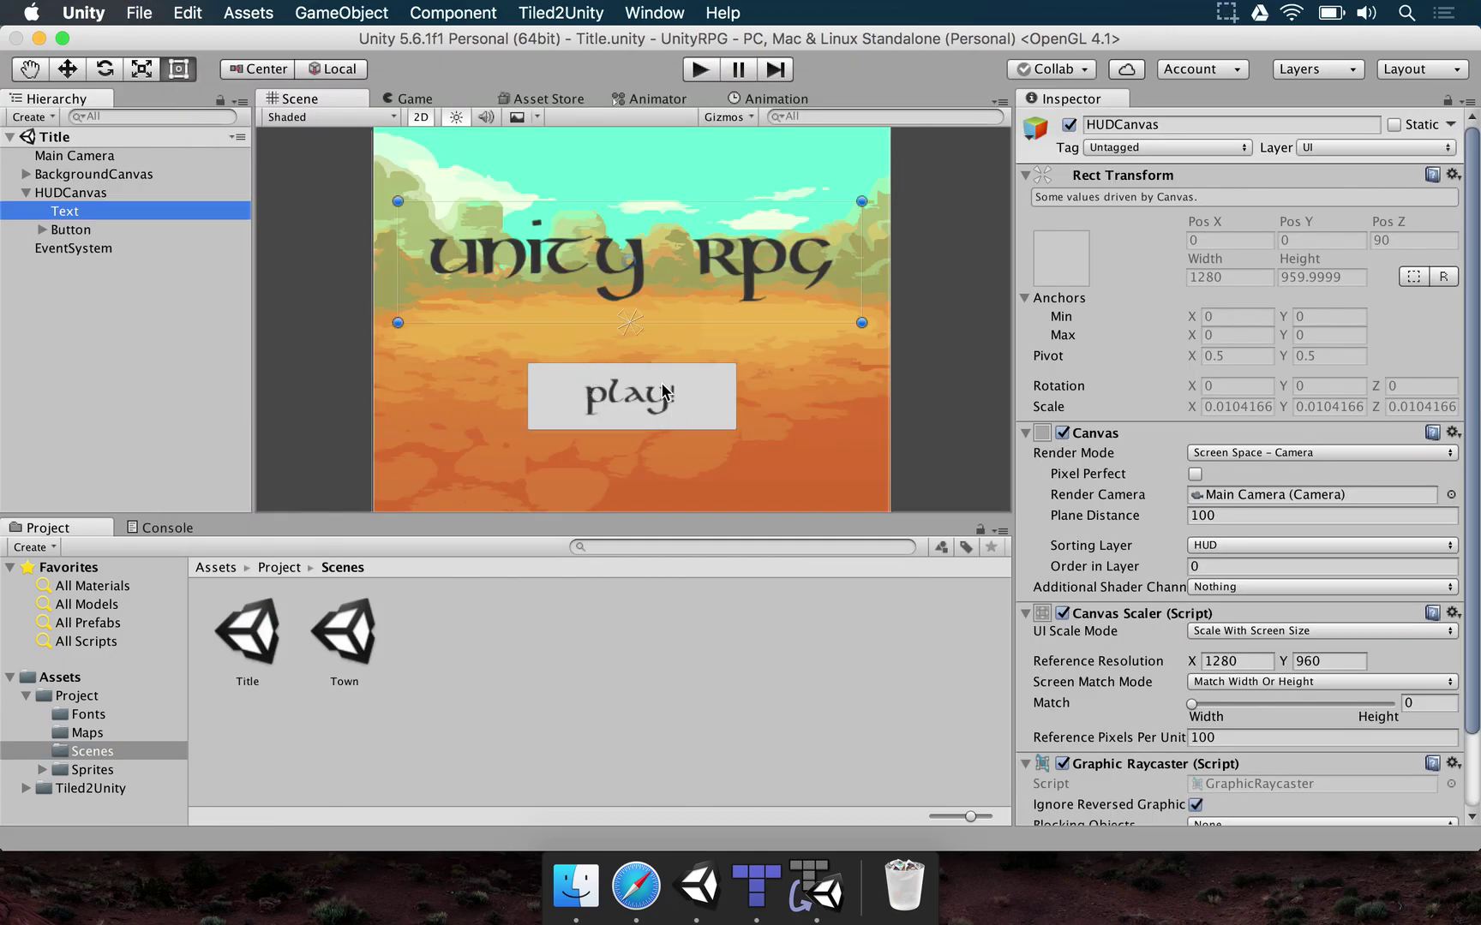
pyautogui.scroll(-5, 1046, 500)
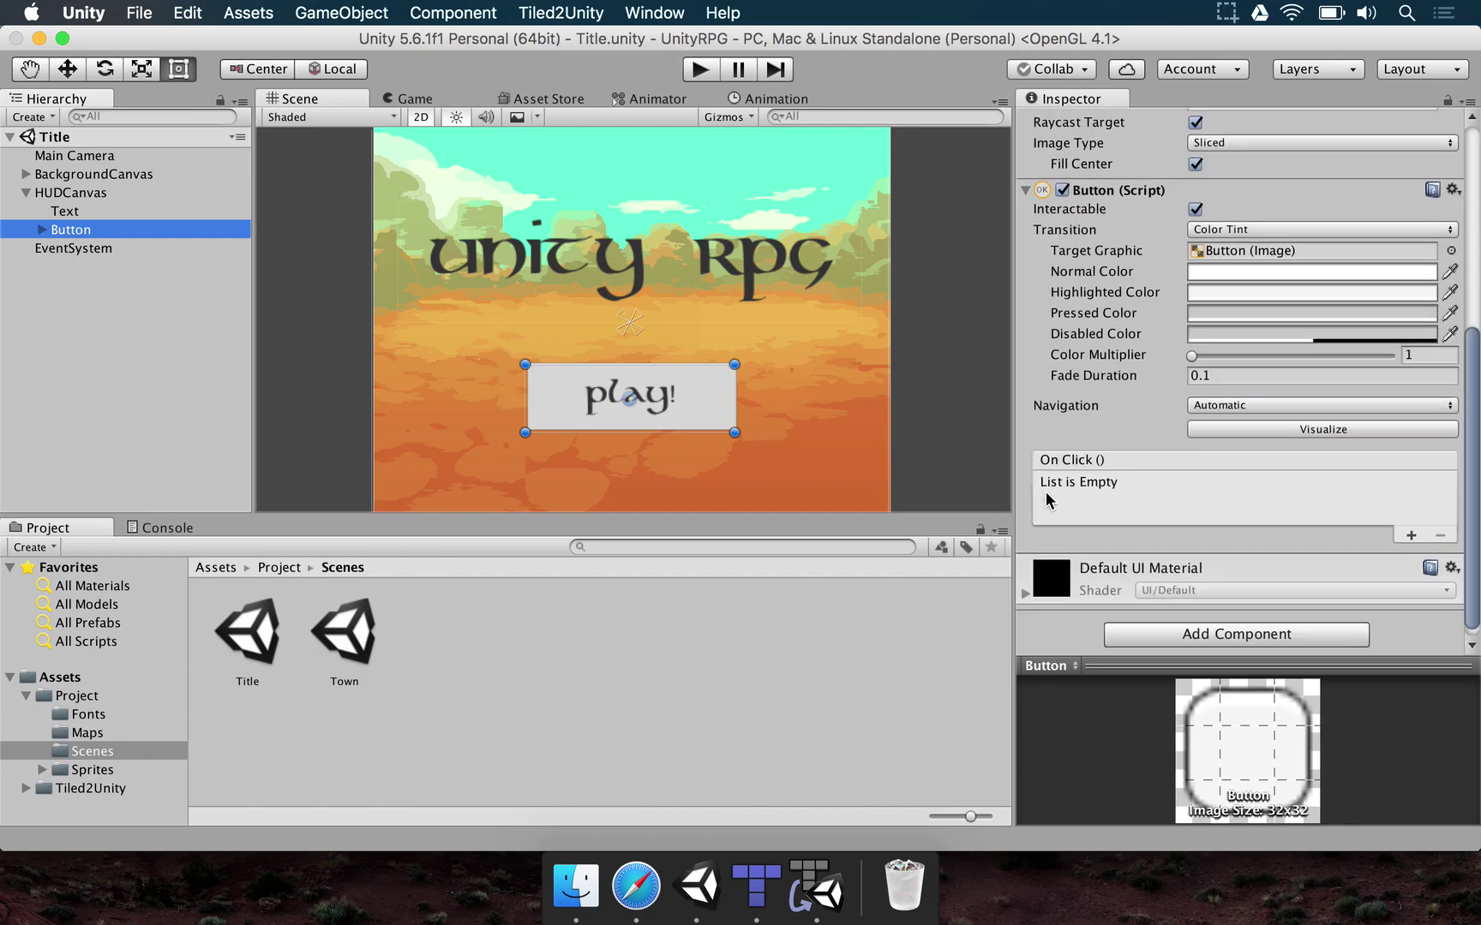
pyautogui.scroll(1, 491, 278)
pyautogui.scroll(-1, 491, 279)
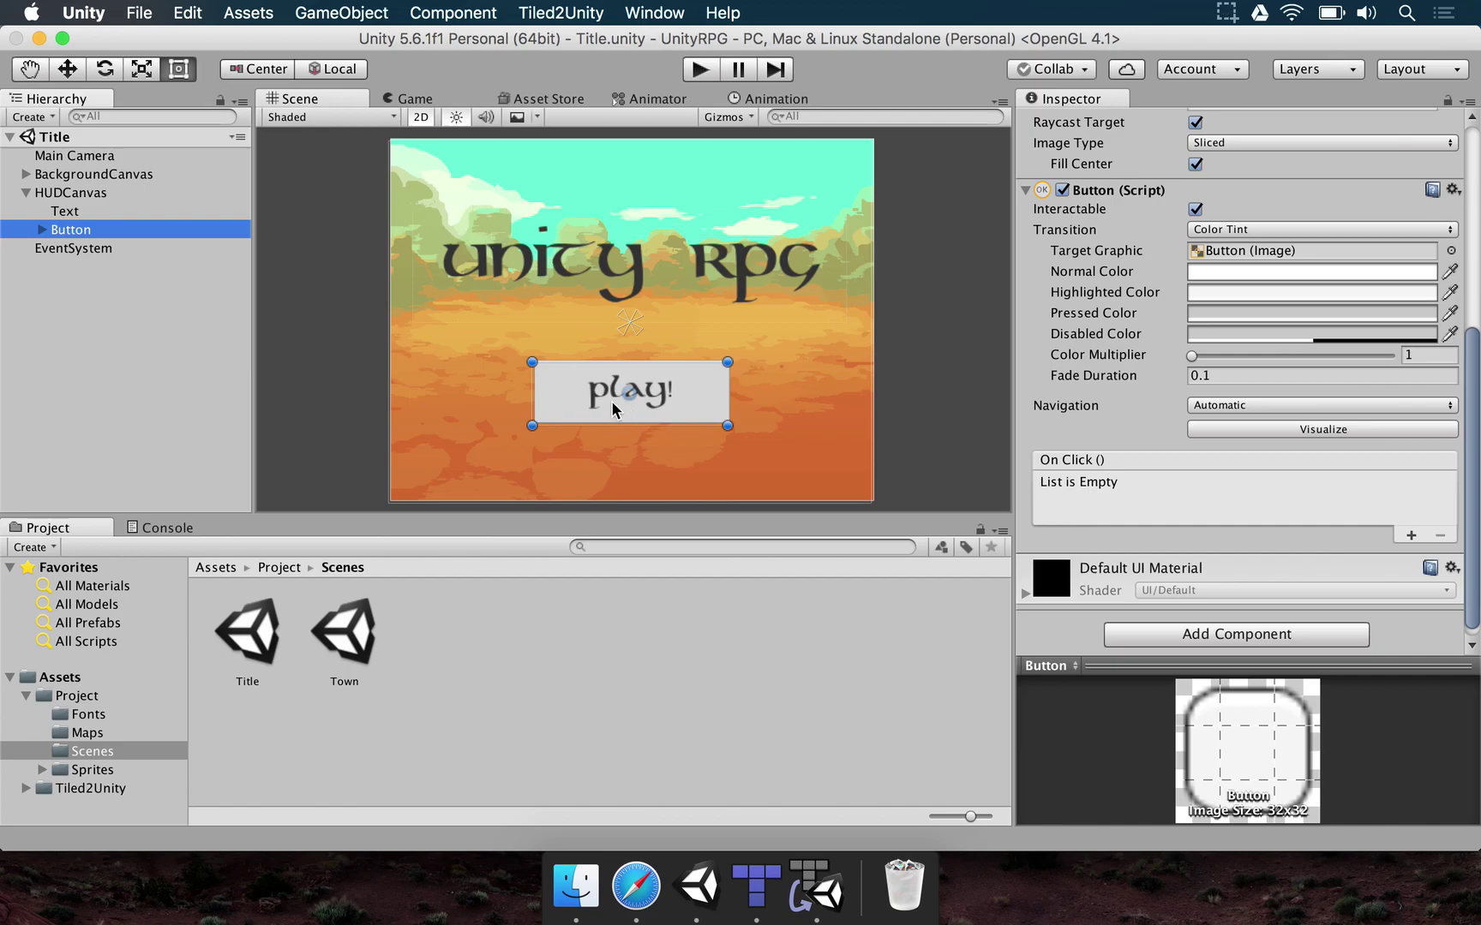
pyautogui.scroll(-1, 1252, 511)
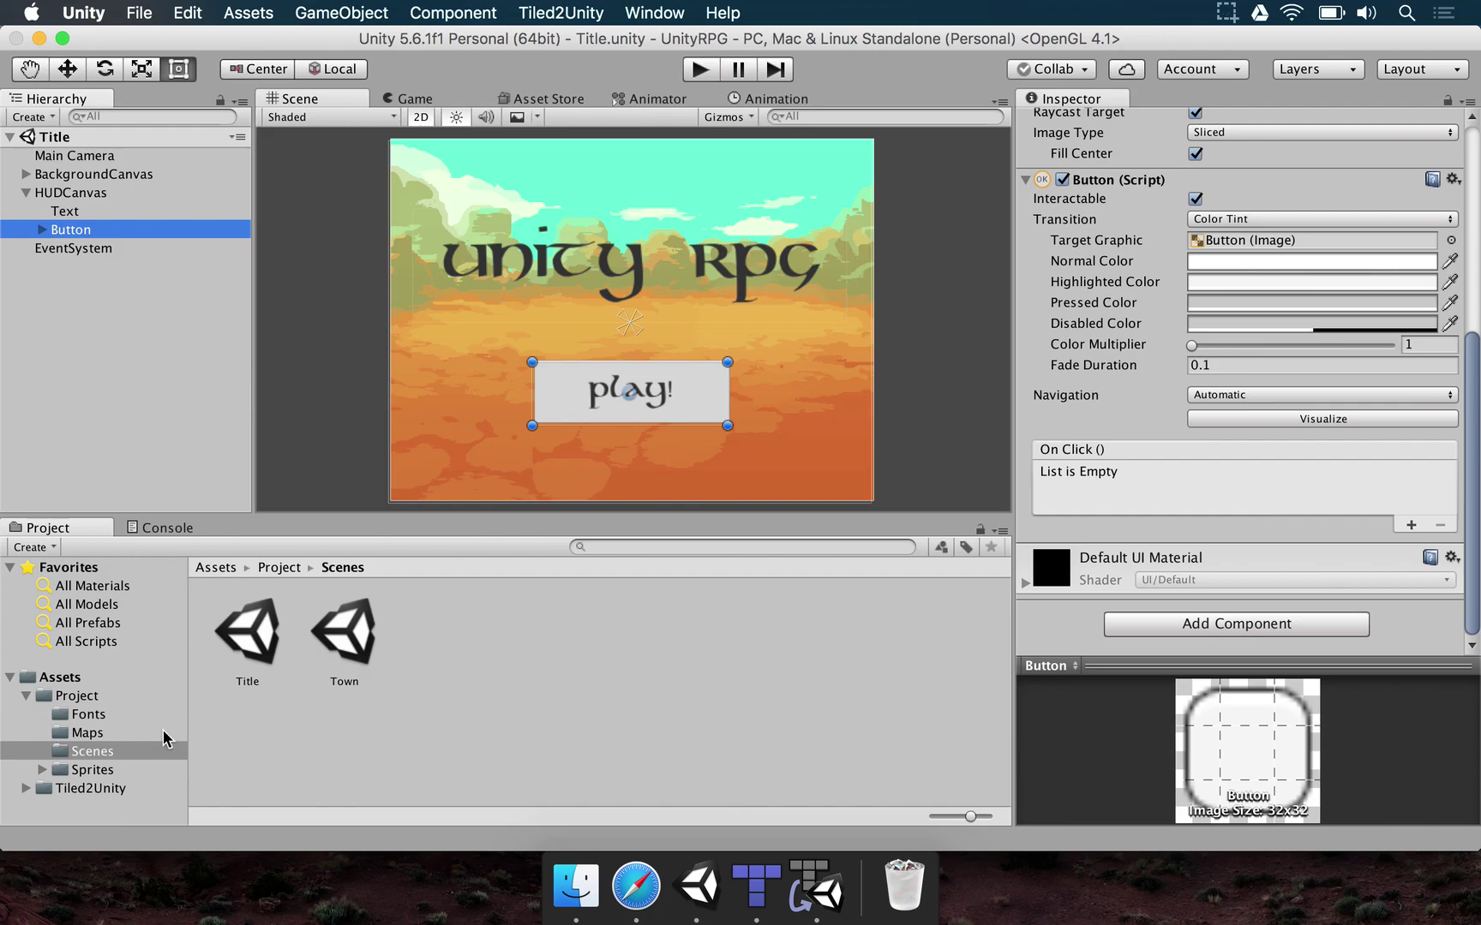
# - Create a folder named "Scripts" inside the Project folder of the assets
pyautogui.click(67, 698)
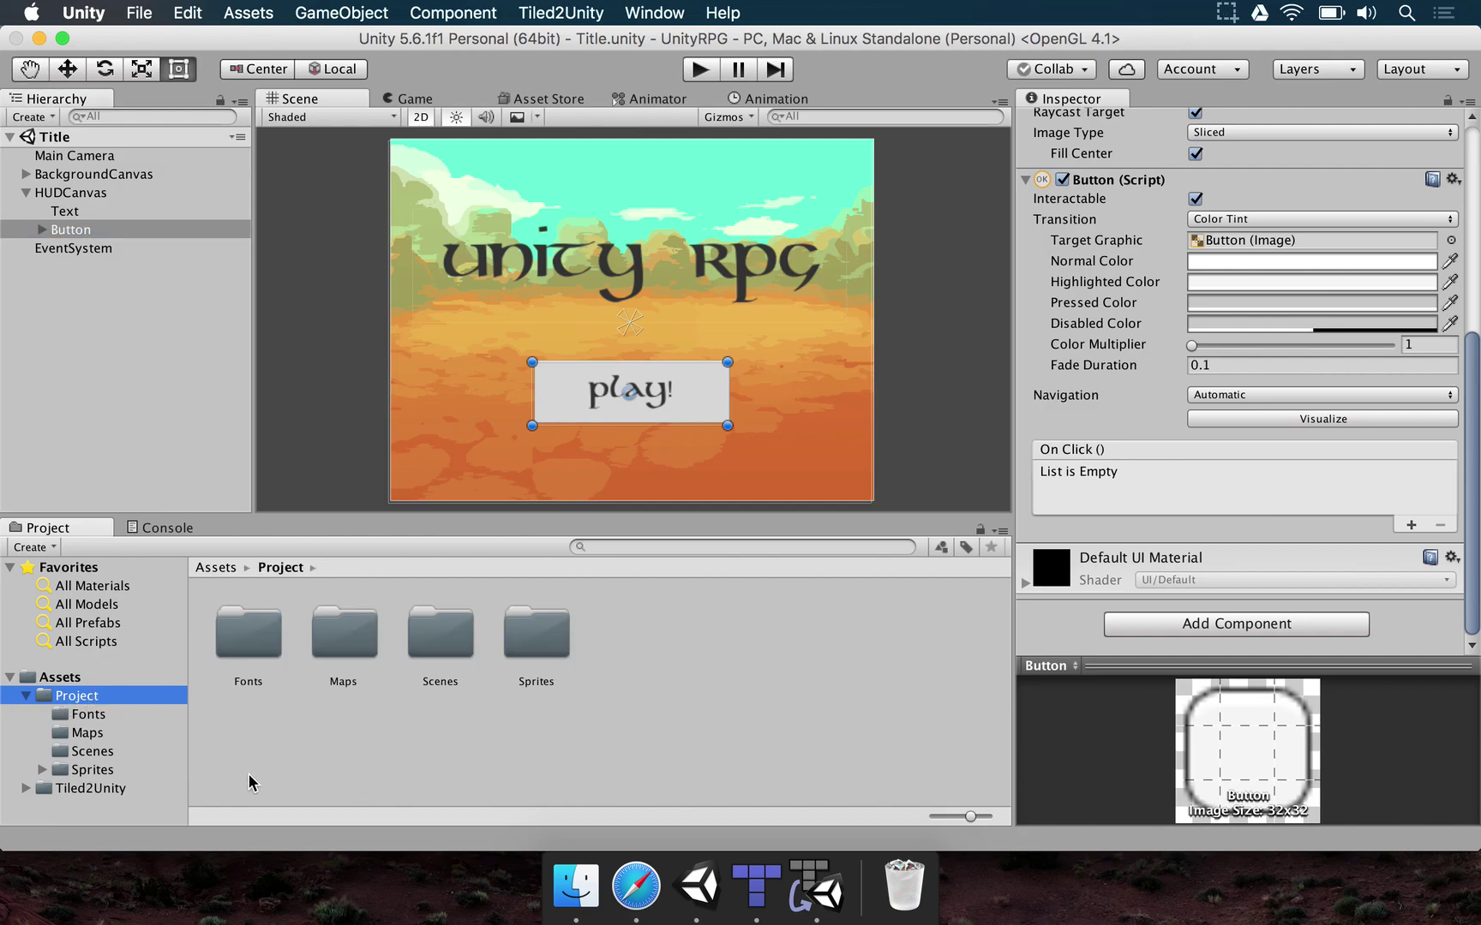
pyautogui.rightClick(249, 782)
pyautogui.moveTo(477, 439)
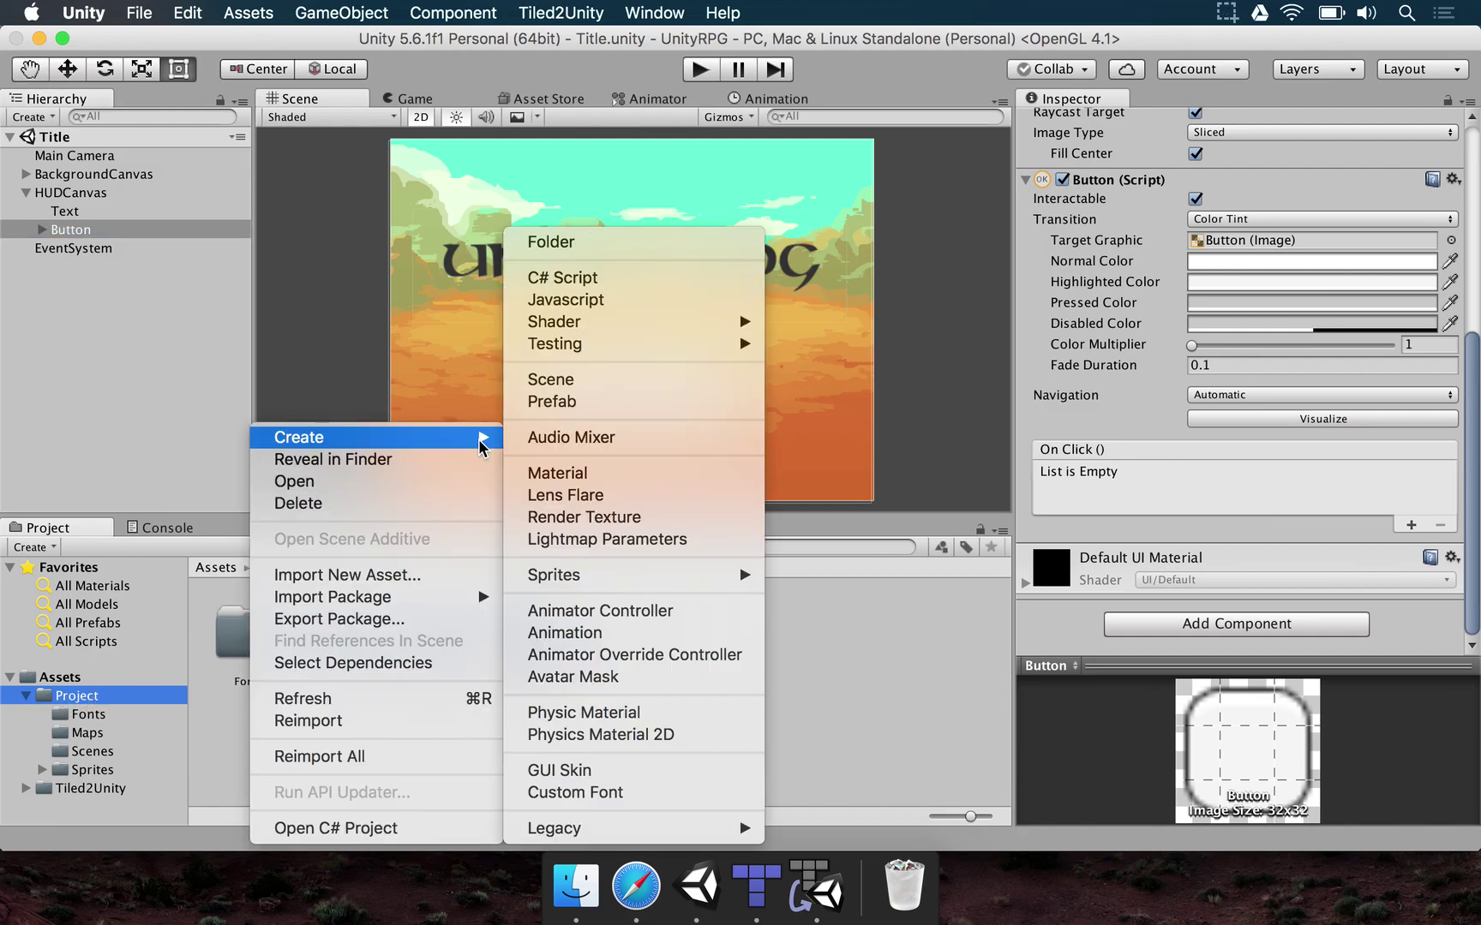
pyautogui.click(561, 243)
pyautogui.write('S')
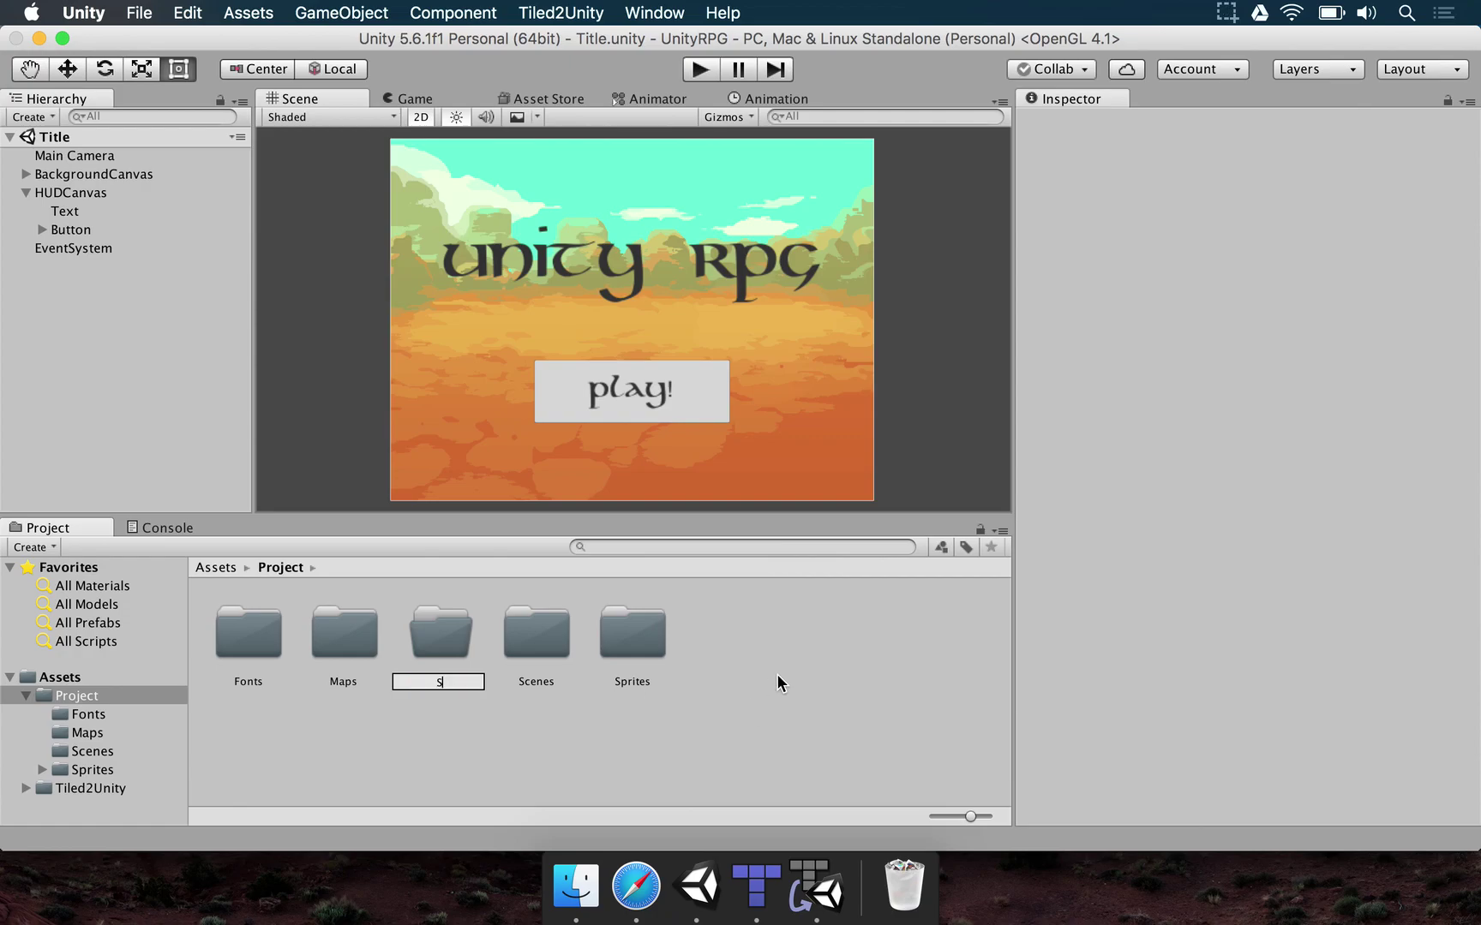
pyautogui.write('cripts')
pyautogui.press('Return')
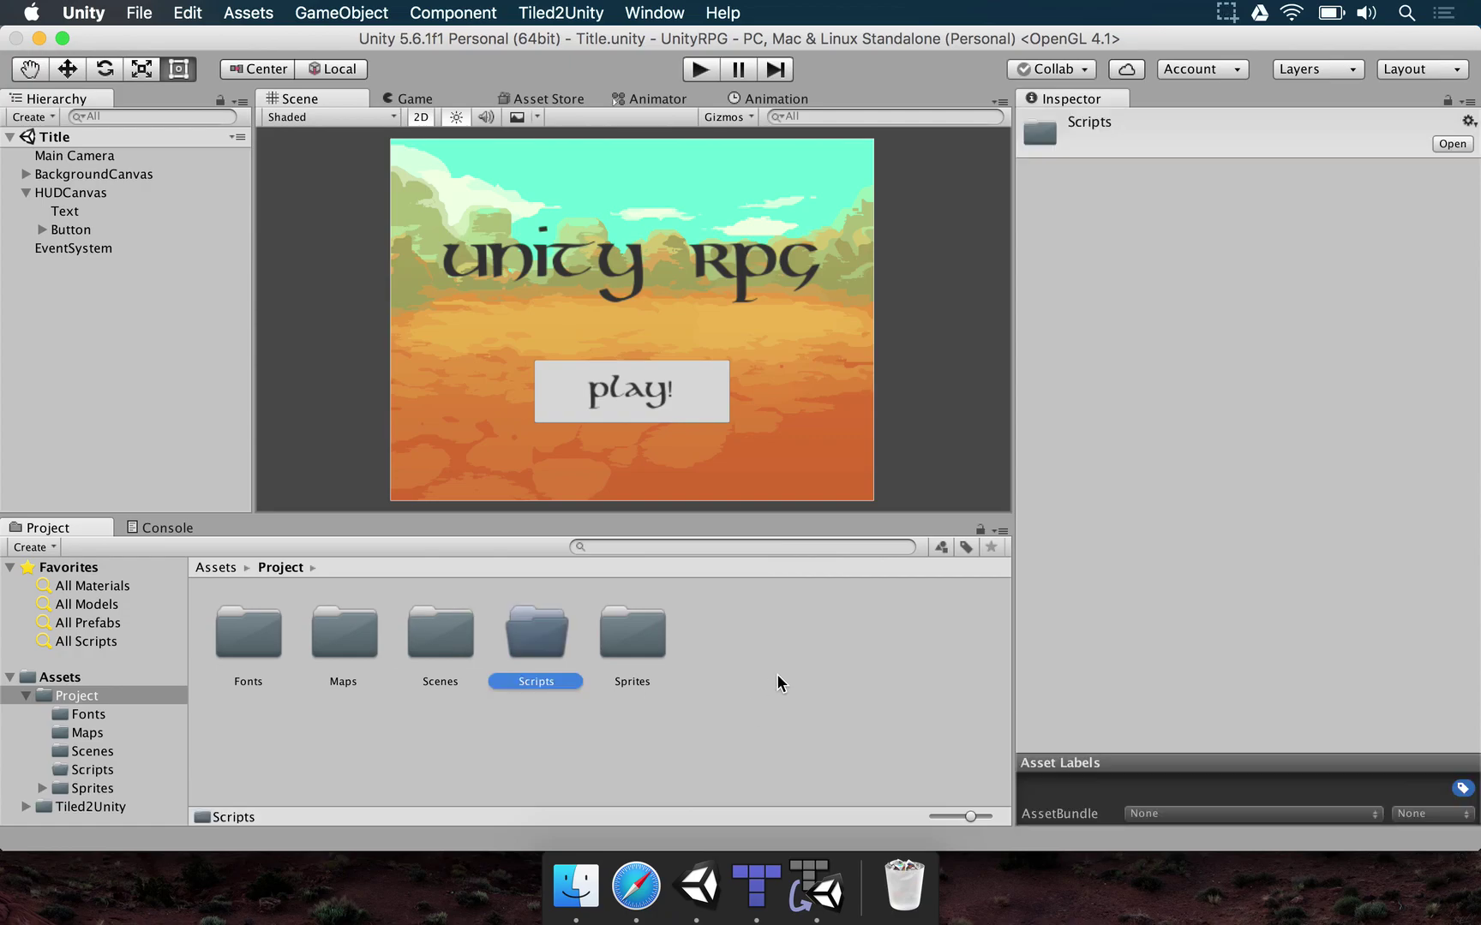
# - Create a C# script named "ChangeScene" in the Scripts folder and open it for editing
pyautogui.doubleClick(528, 639)
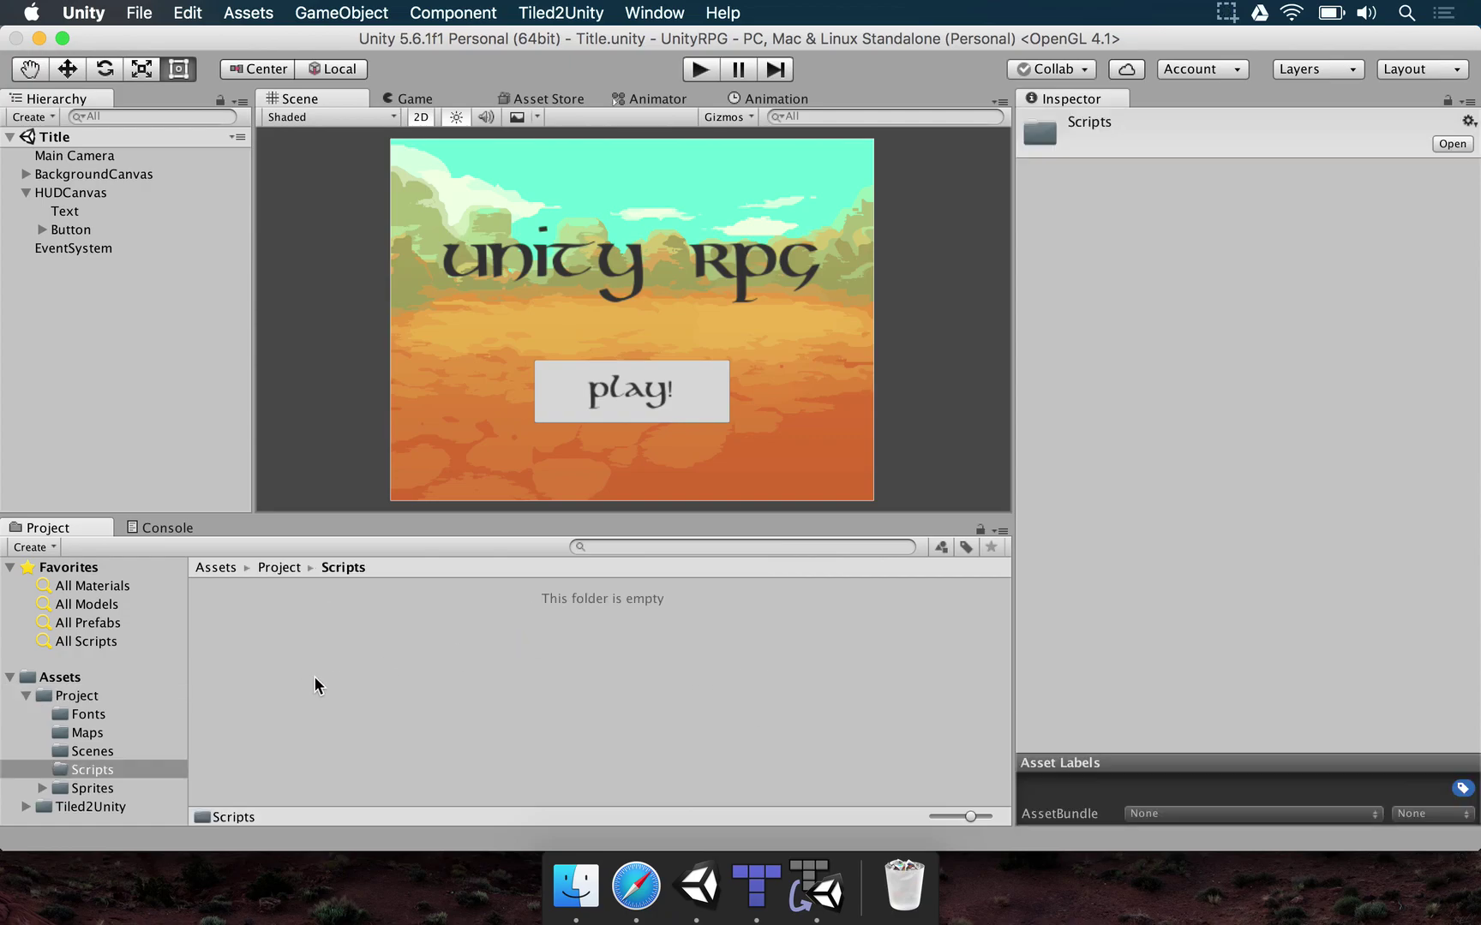
pyautogui.rightClick(218, 724)
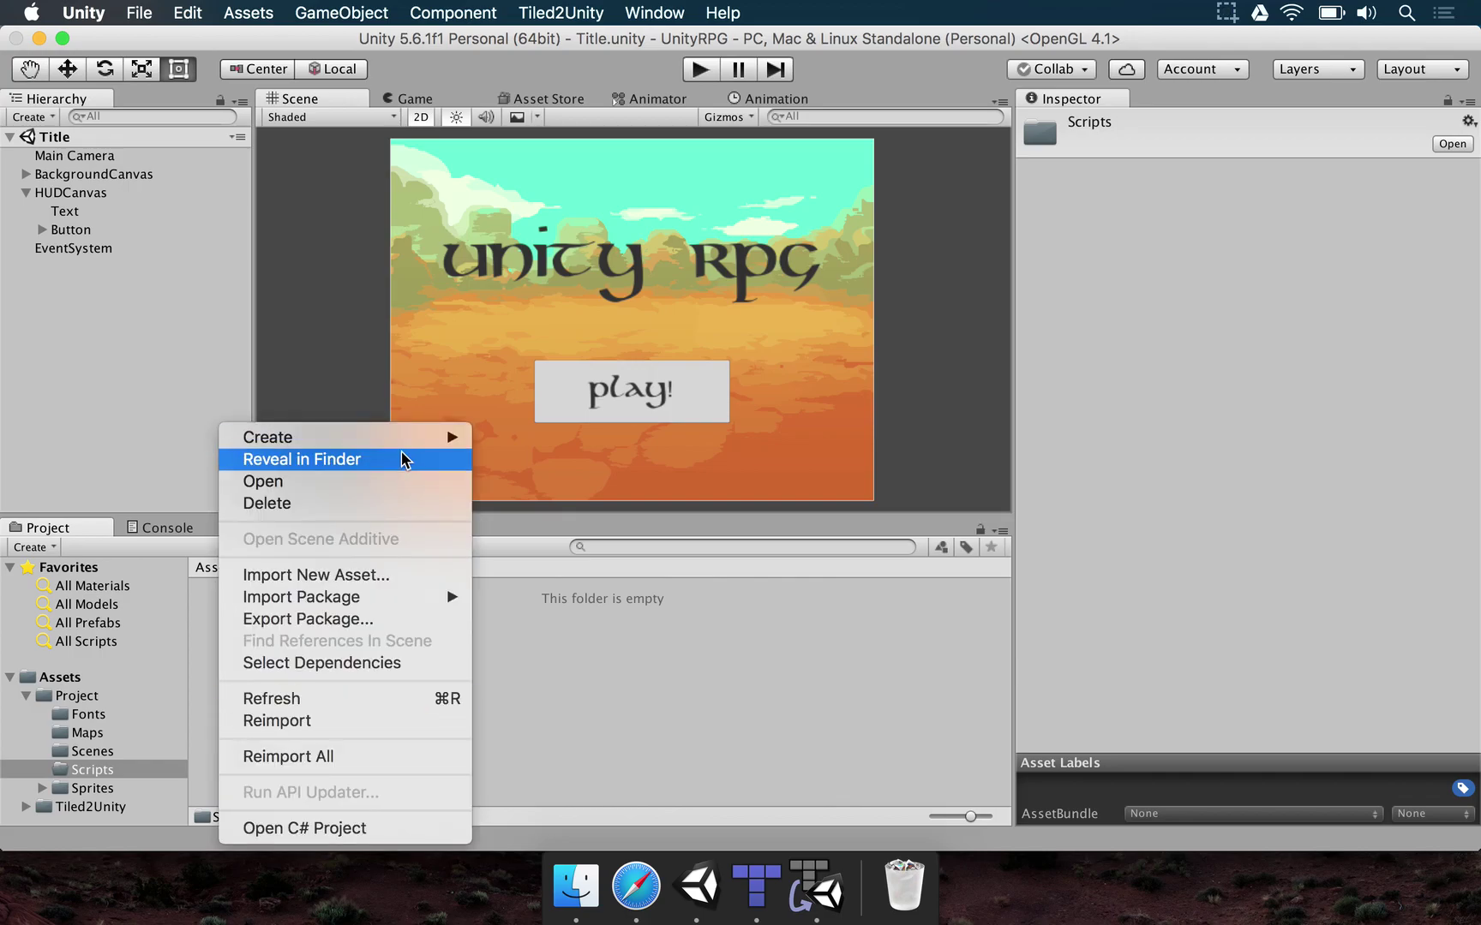
pyautogui.moveTo(439, 434)
pyautogui.click(513, 276)
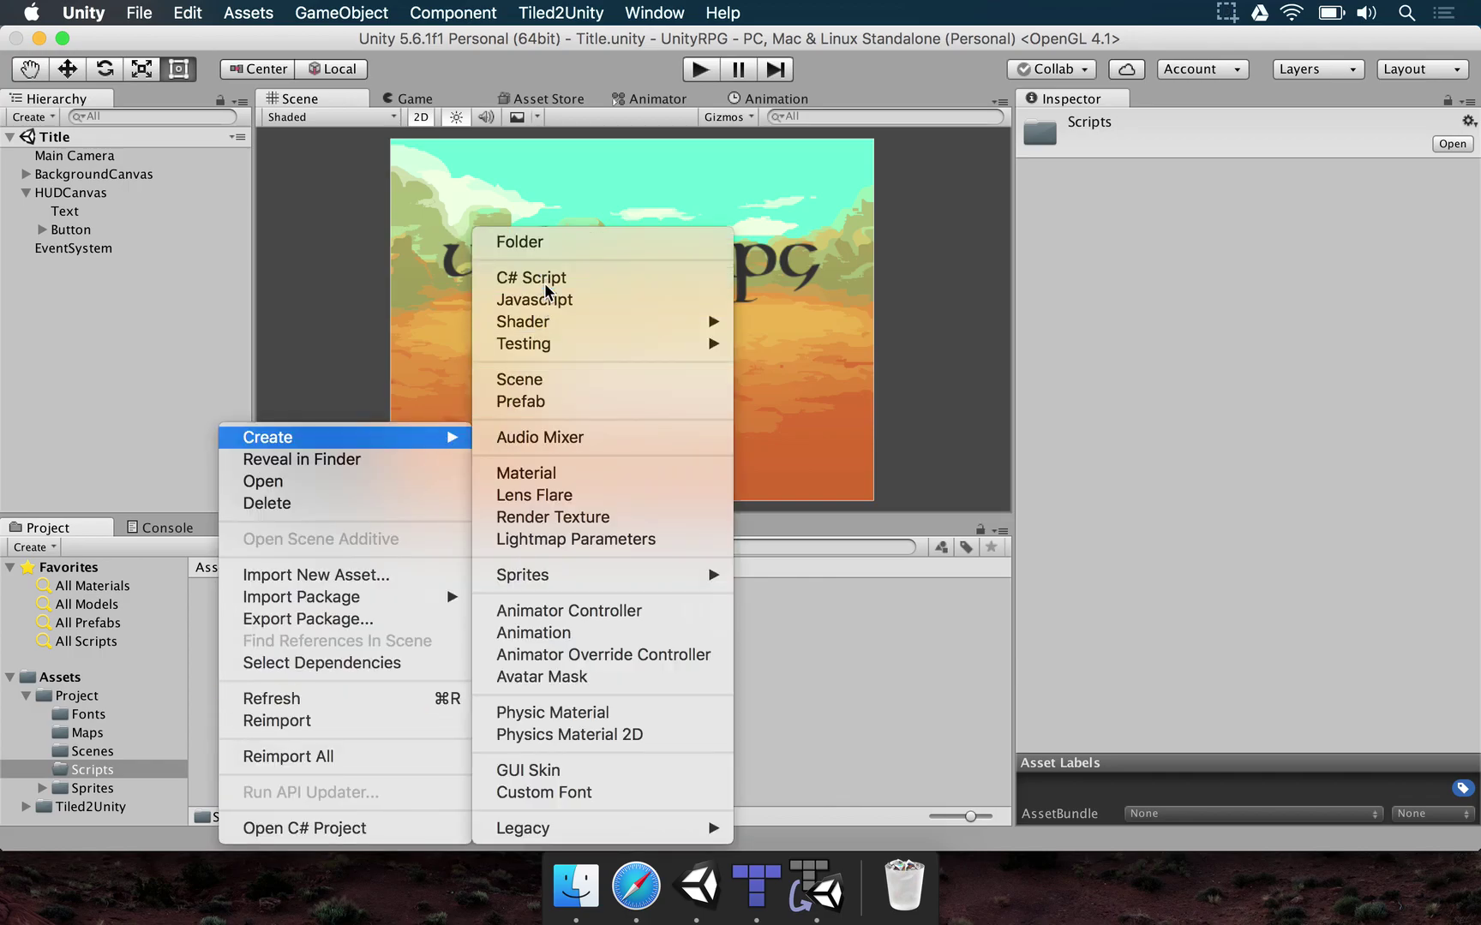
pyautogui.write('ChangeScene')
pyautogui.press('Return')
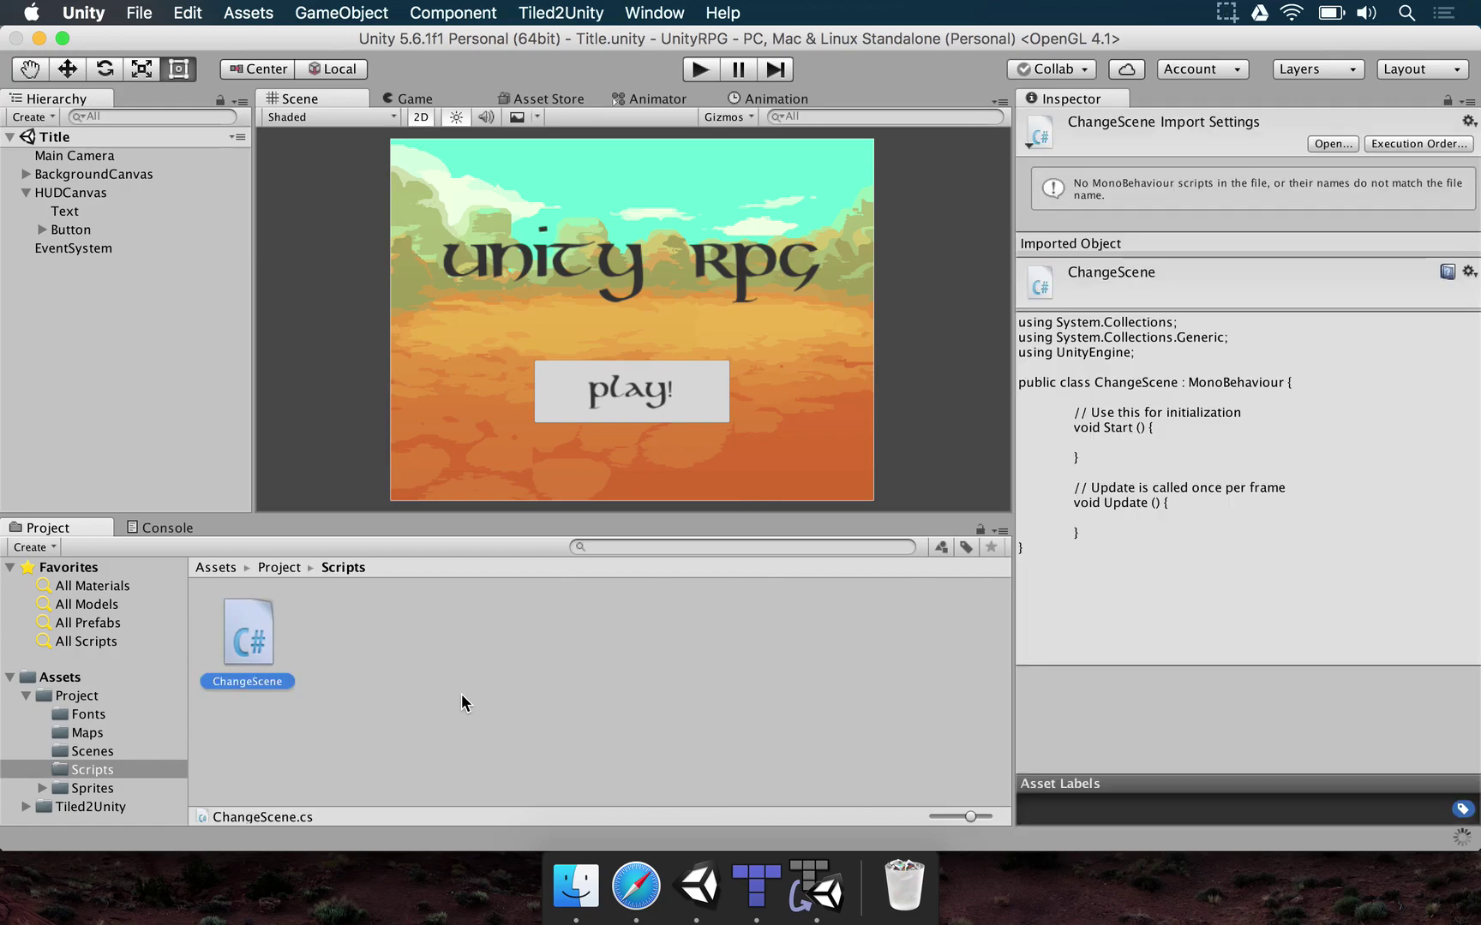
pyautogui.doubleClick(247, 643)
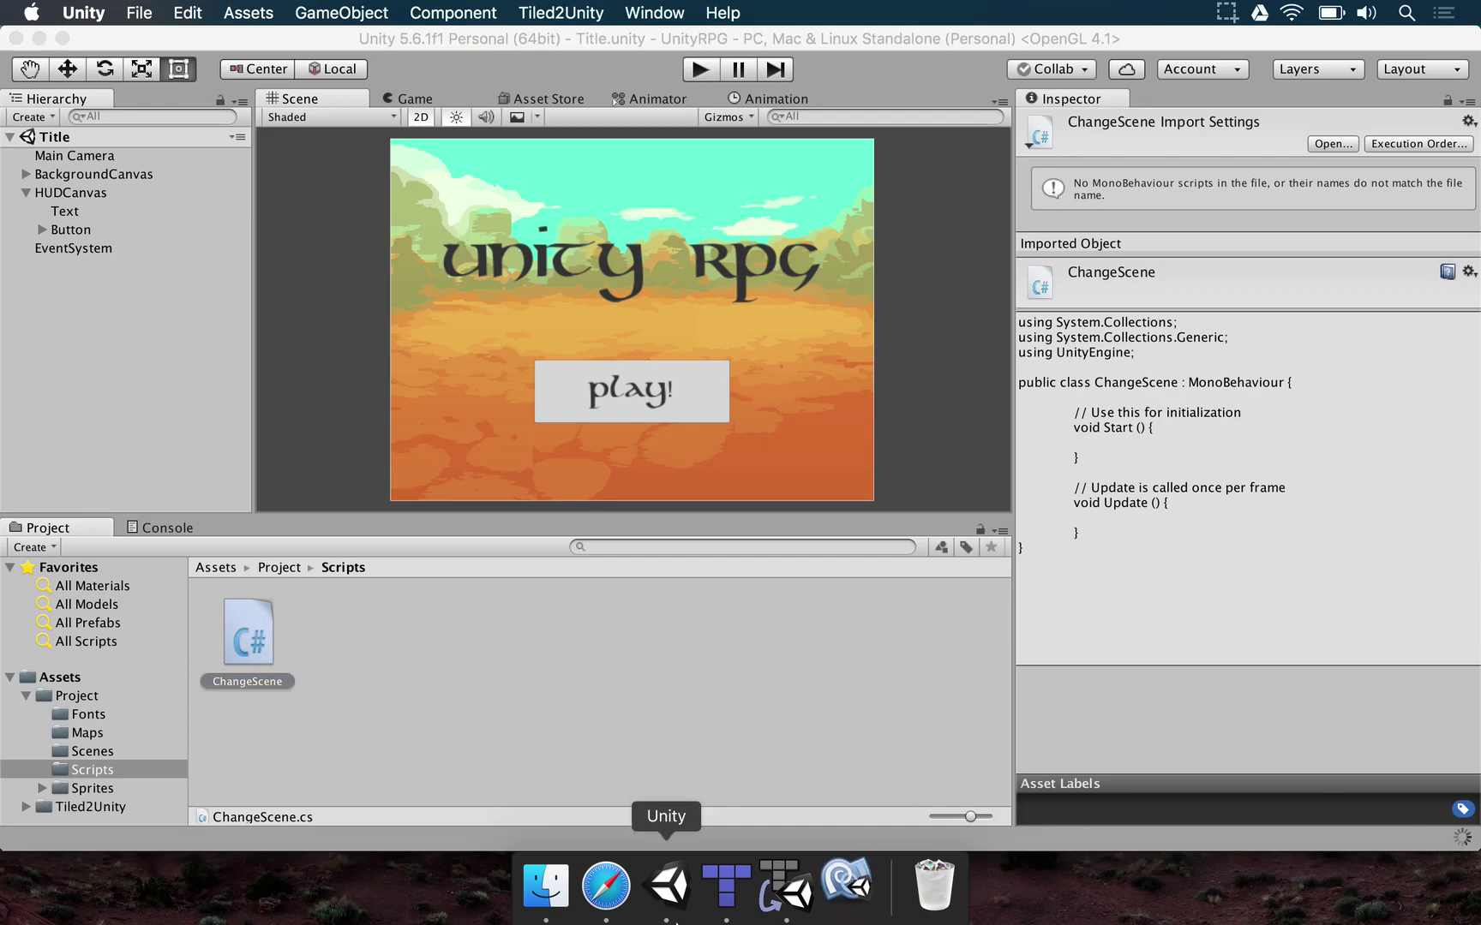
# - Quit Tiled without saving the changes to the town map, and quit Tiled2Unity as well
pyautogui.rightClick(727, 882)
pyautogui.click(791, 813)
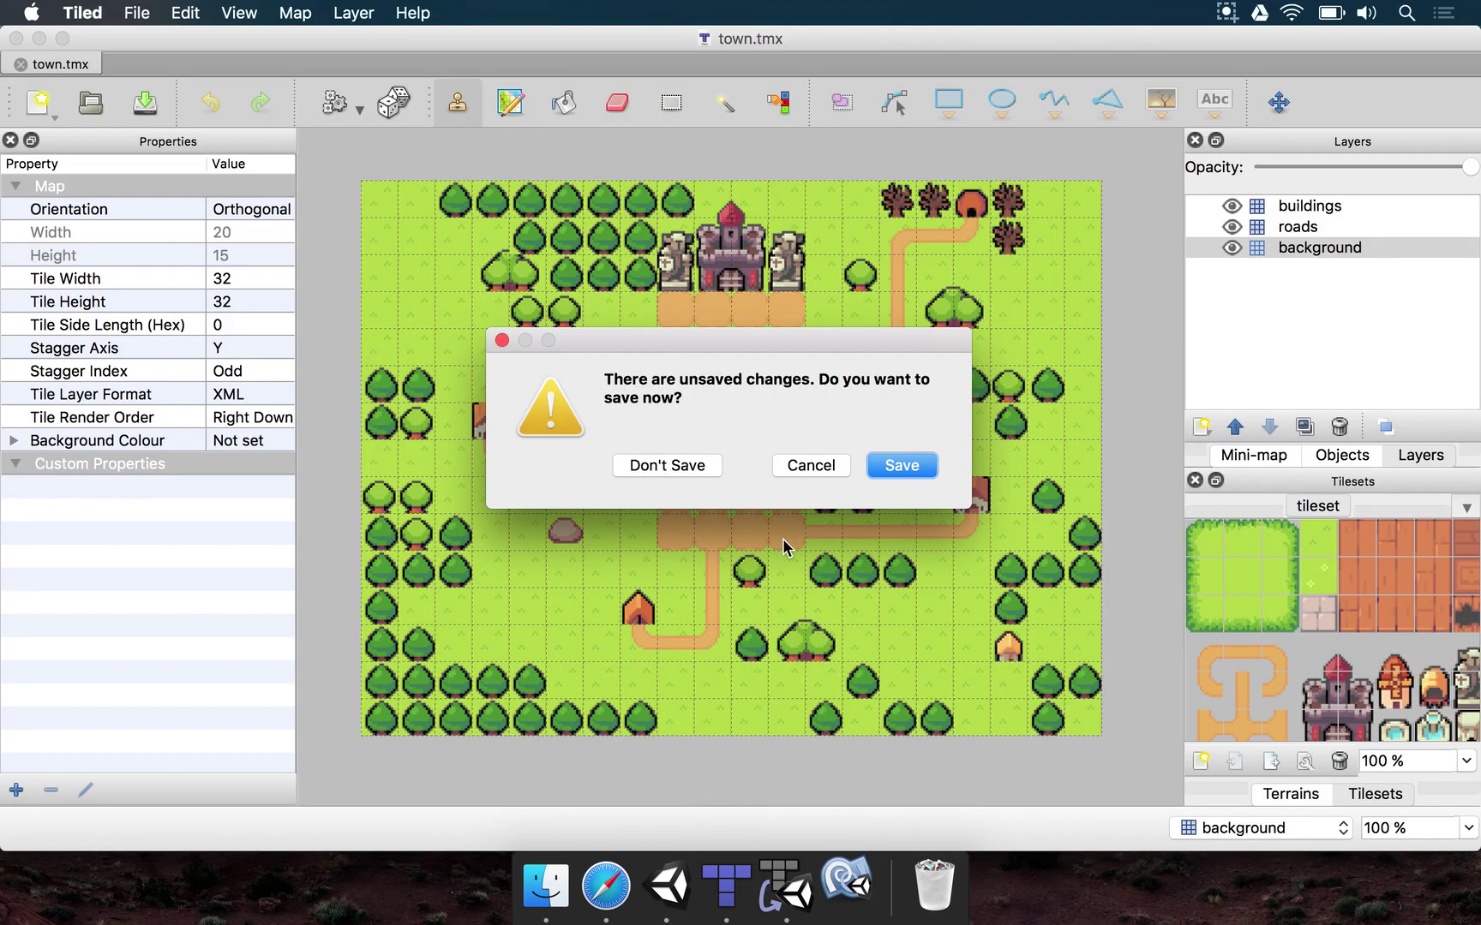
pyautogui.click(667, 465)
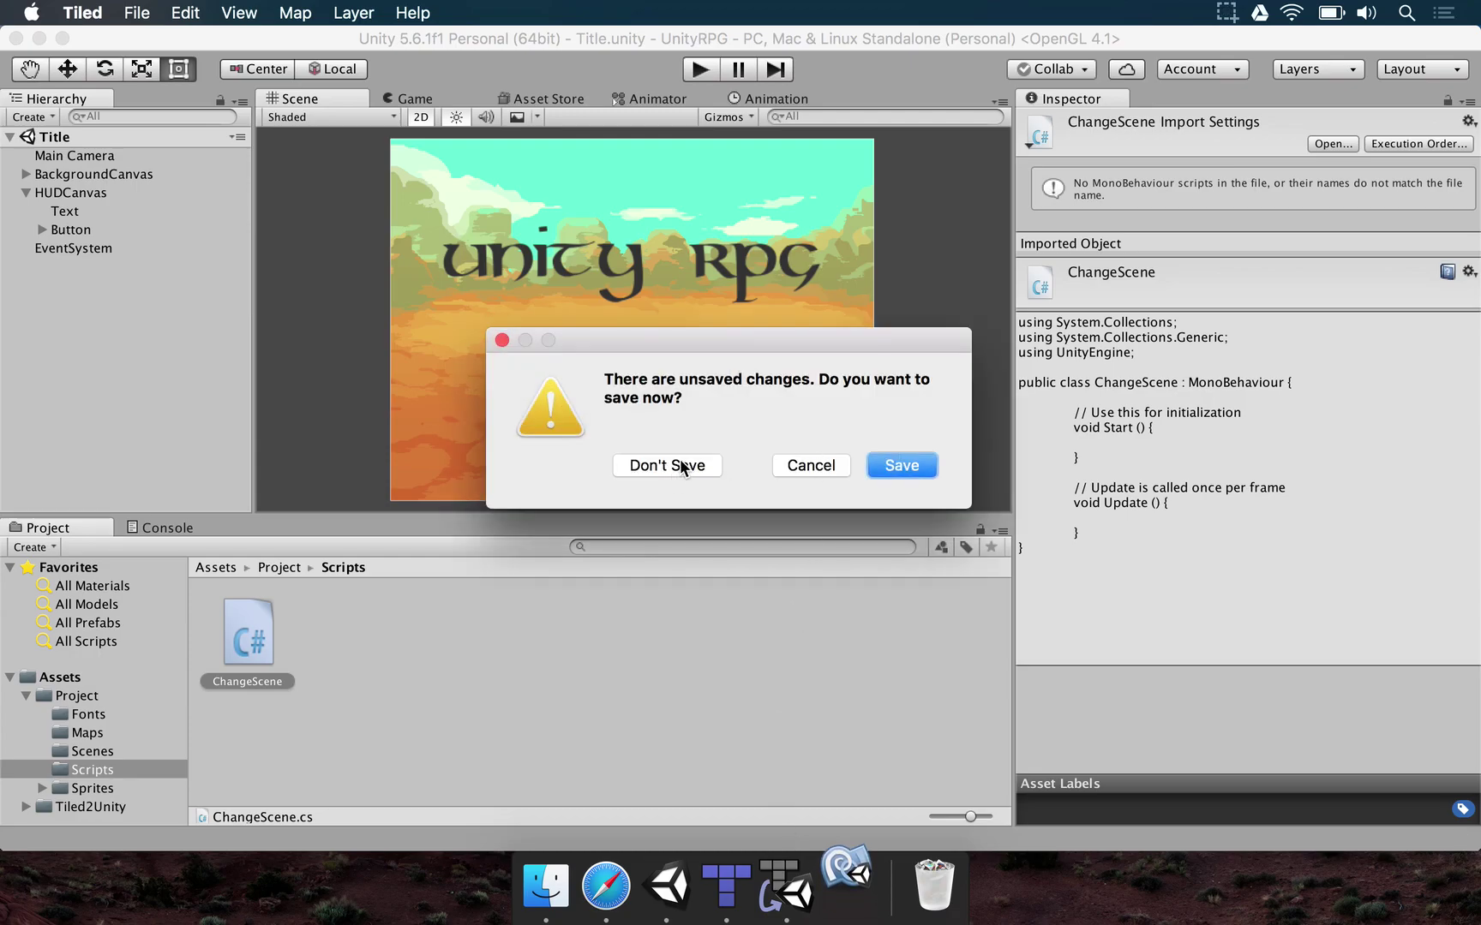
pyautogui.click(667, 465)
pyautogui.rightClick(756, 884)
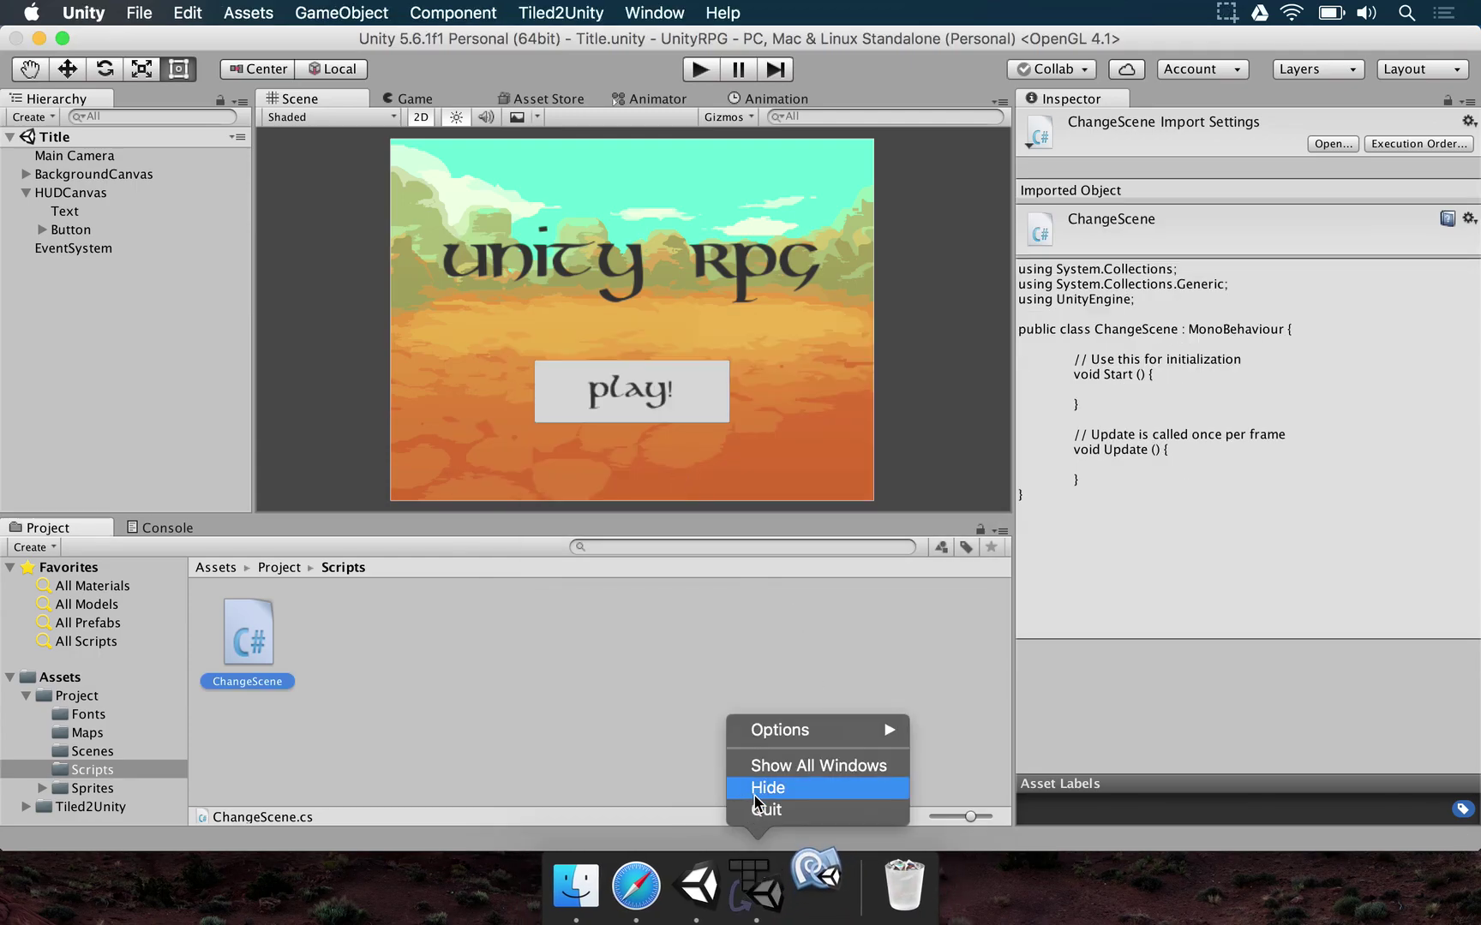
pyautogui.click(756, 788)
pyautogui.rightClick(755, 885)
pyautogui.click(768, 814)
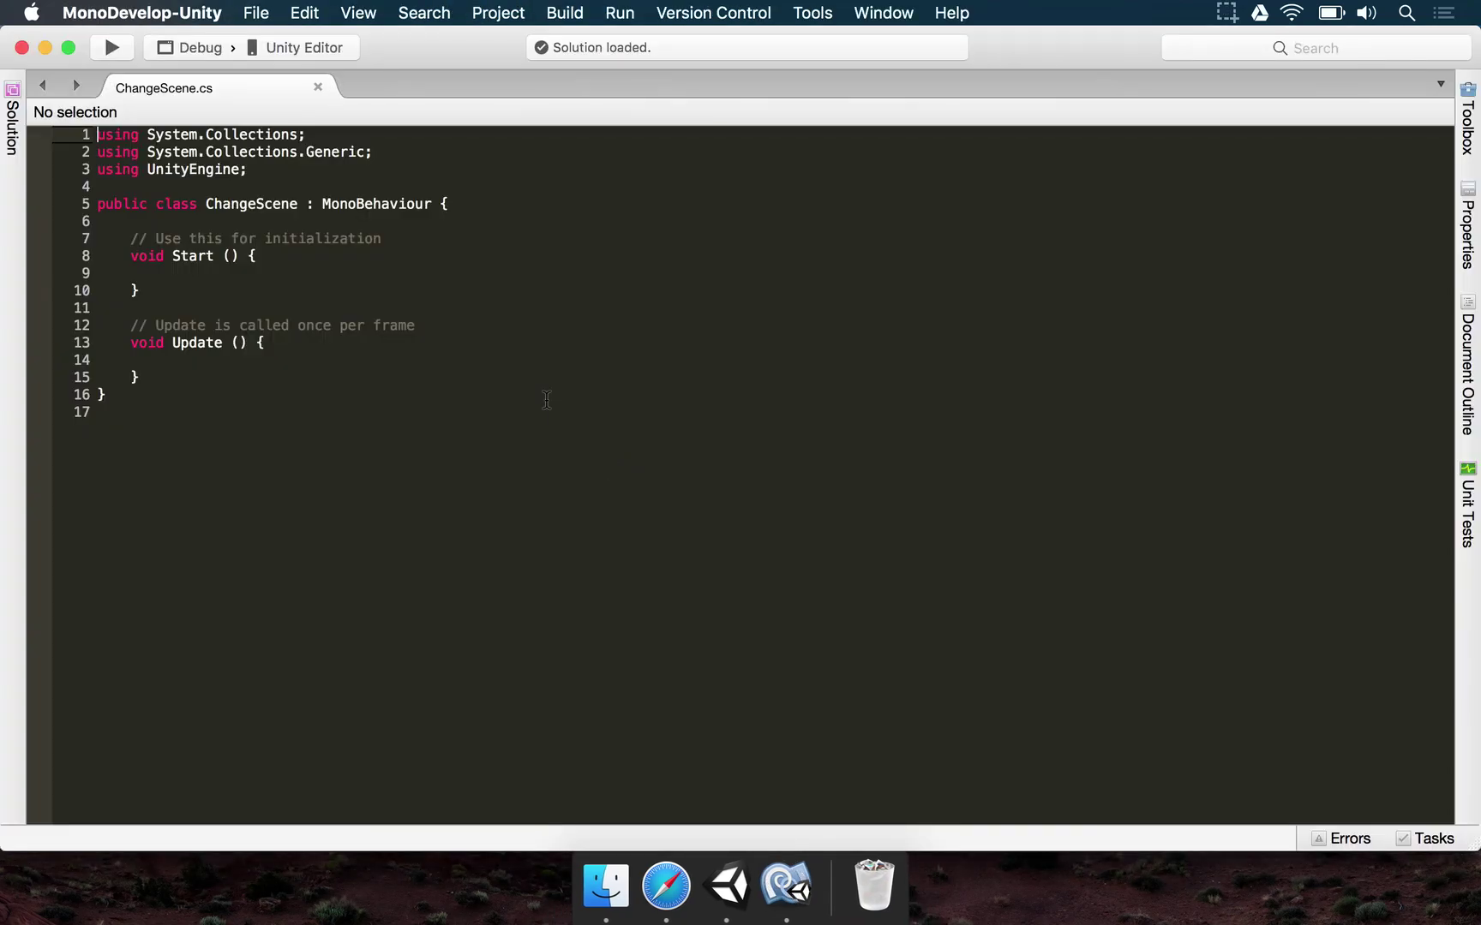
# - Delete the default Start and Update methods with their comments from the ChangeScene class, using an enlarged code view
pyautogui.click(184, 273)
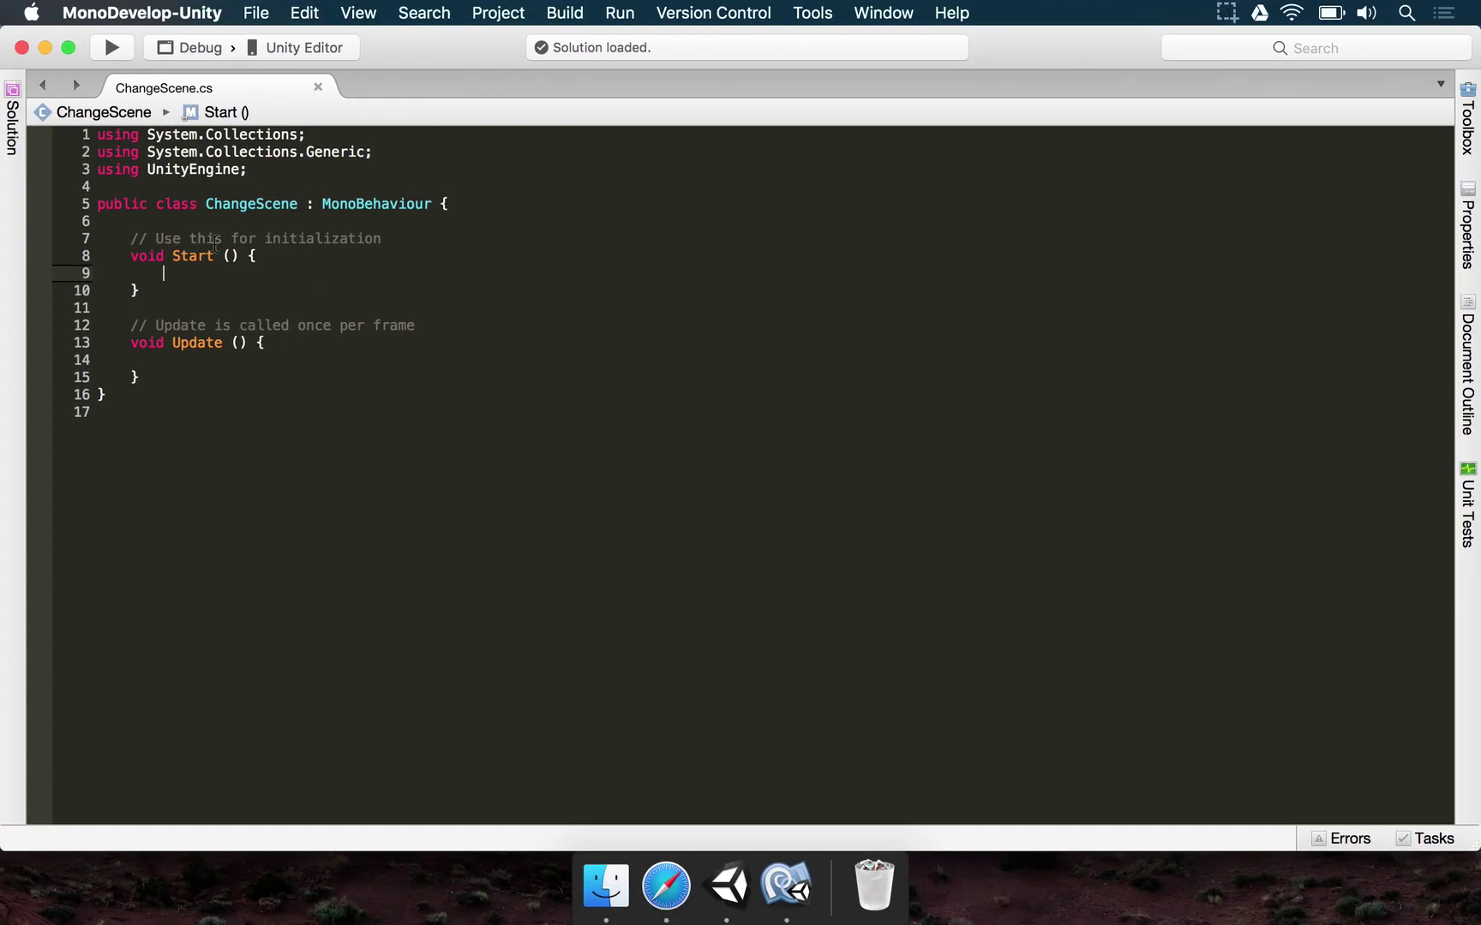
pyautogui.click(178, 379)
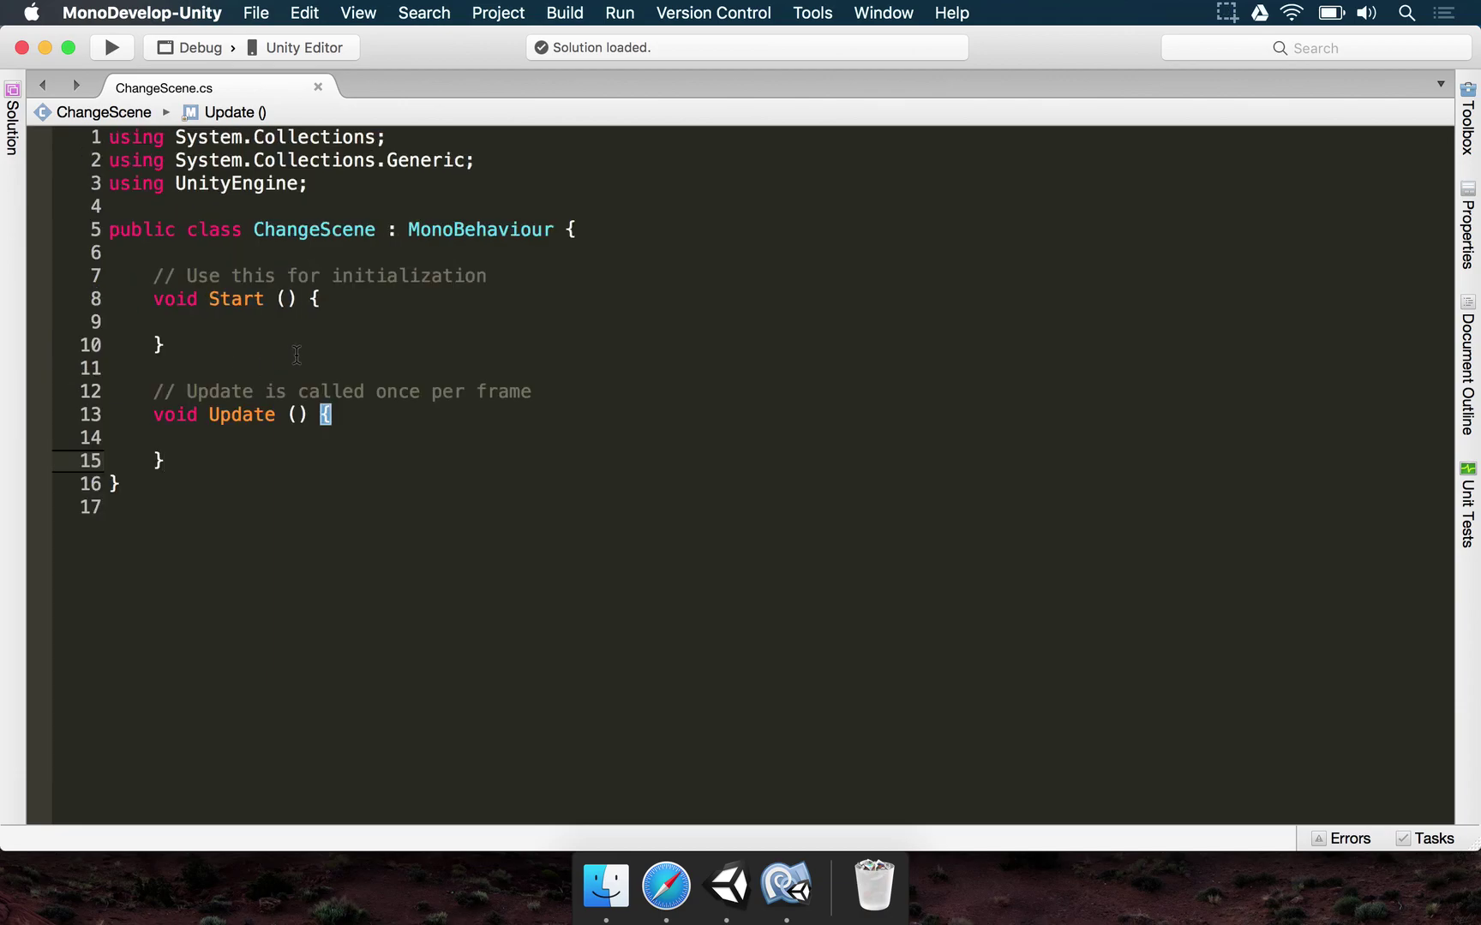
pyautogui.press('super+equal')
pyautogui.press('super+equal')
pyautogui.press('super+equal')
pyautogui.press('super+equal')
pyautogui.press('super+equal')
pyautogui.press('super+equal')
pyautogui.press('super+equal')
pyautogui.moveTo(233, 645); pyautogui.dragTo(207, 360)
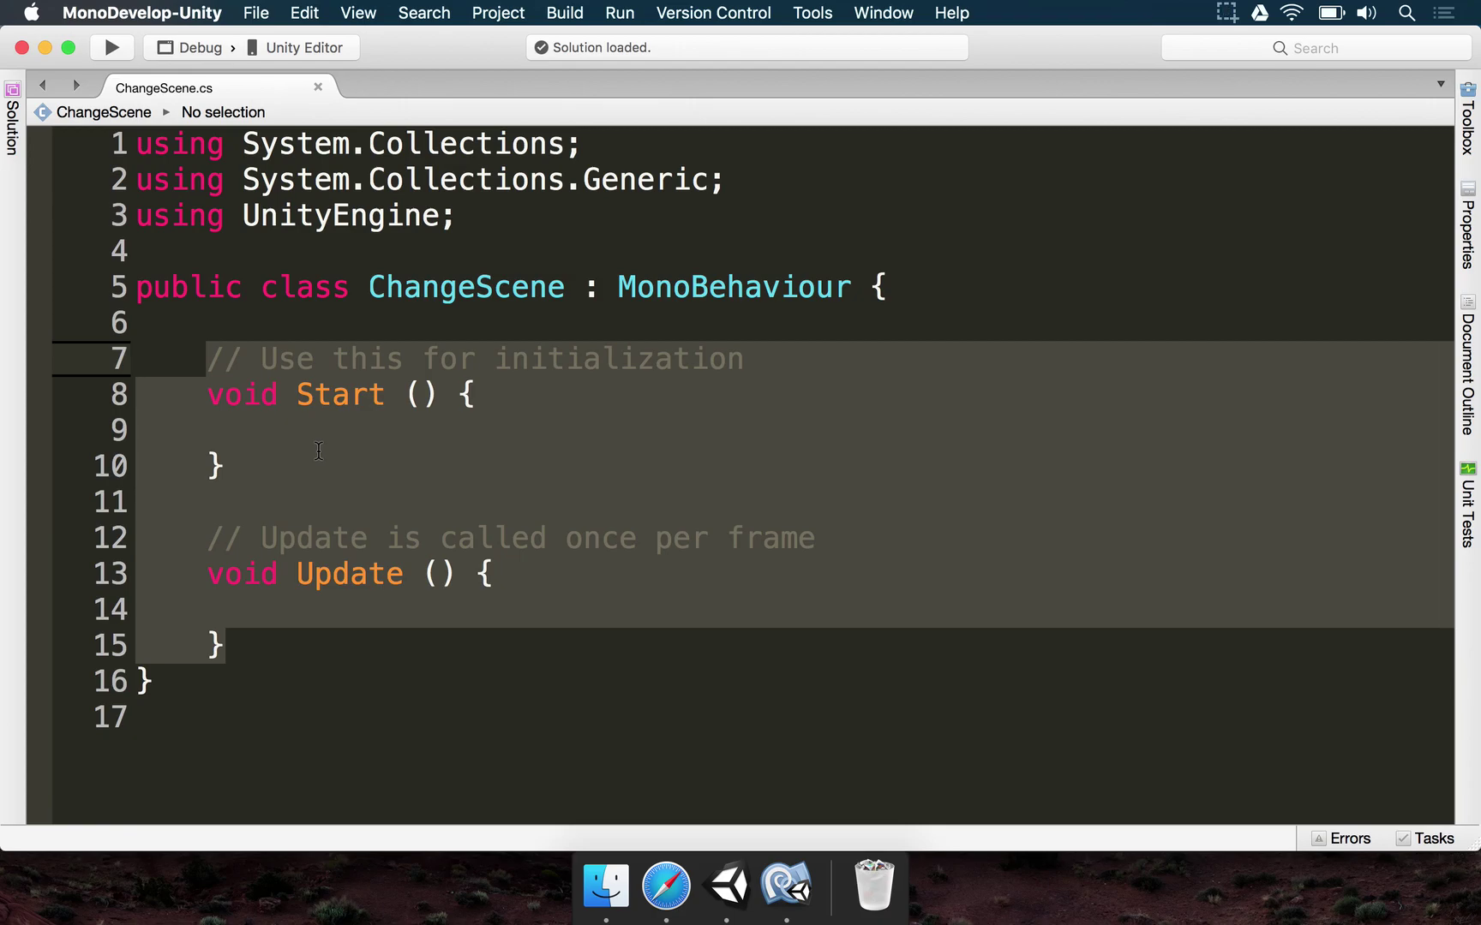
pyautogui.hotkey('shift', 'Up')
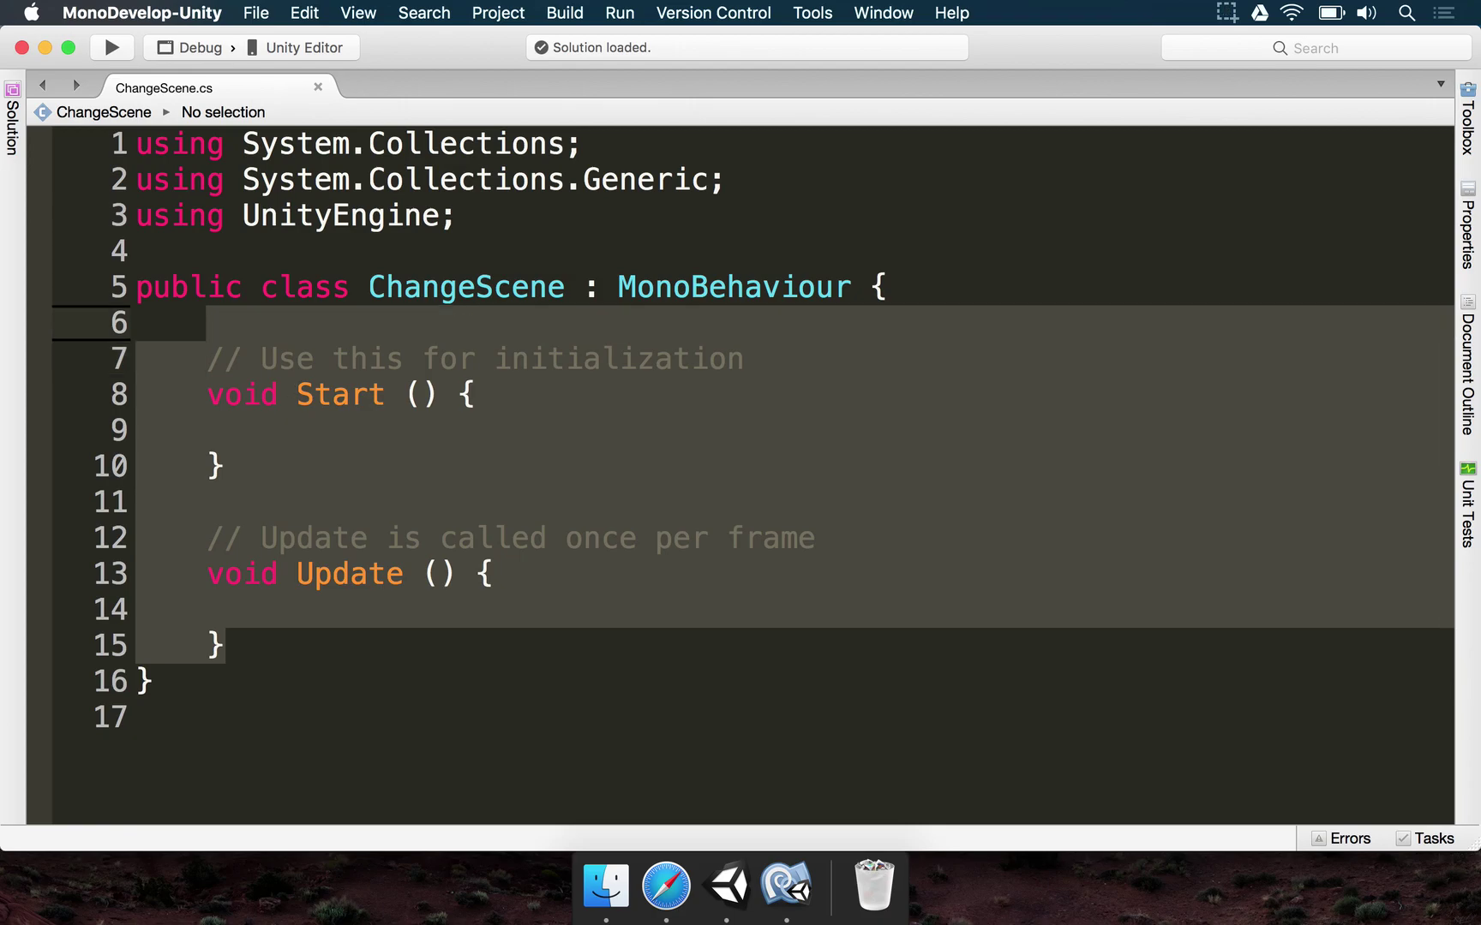
pyautogui.press('BackSpace')
# - Write an empty public void LoadScene method with a string parameter called name inside the ChangeScene class
pyautogui.write('public void LoadScene (')
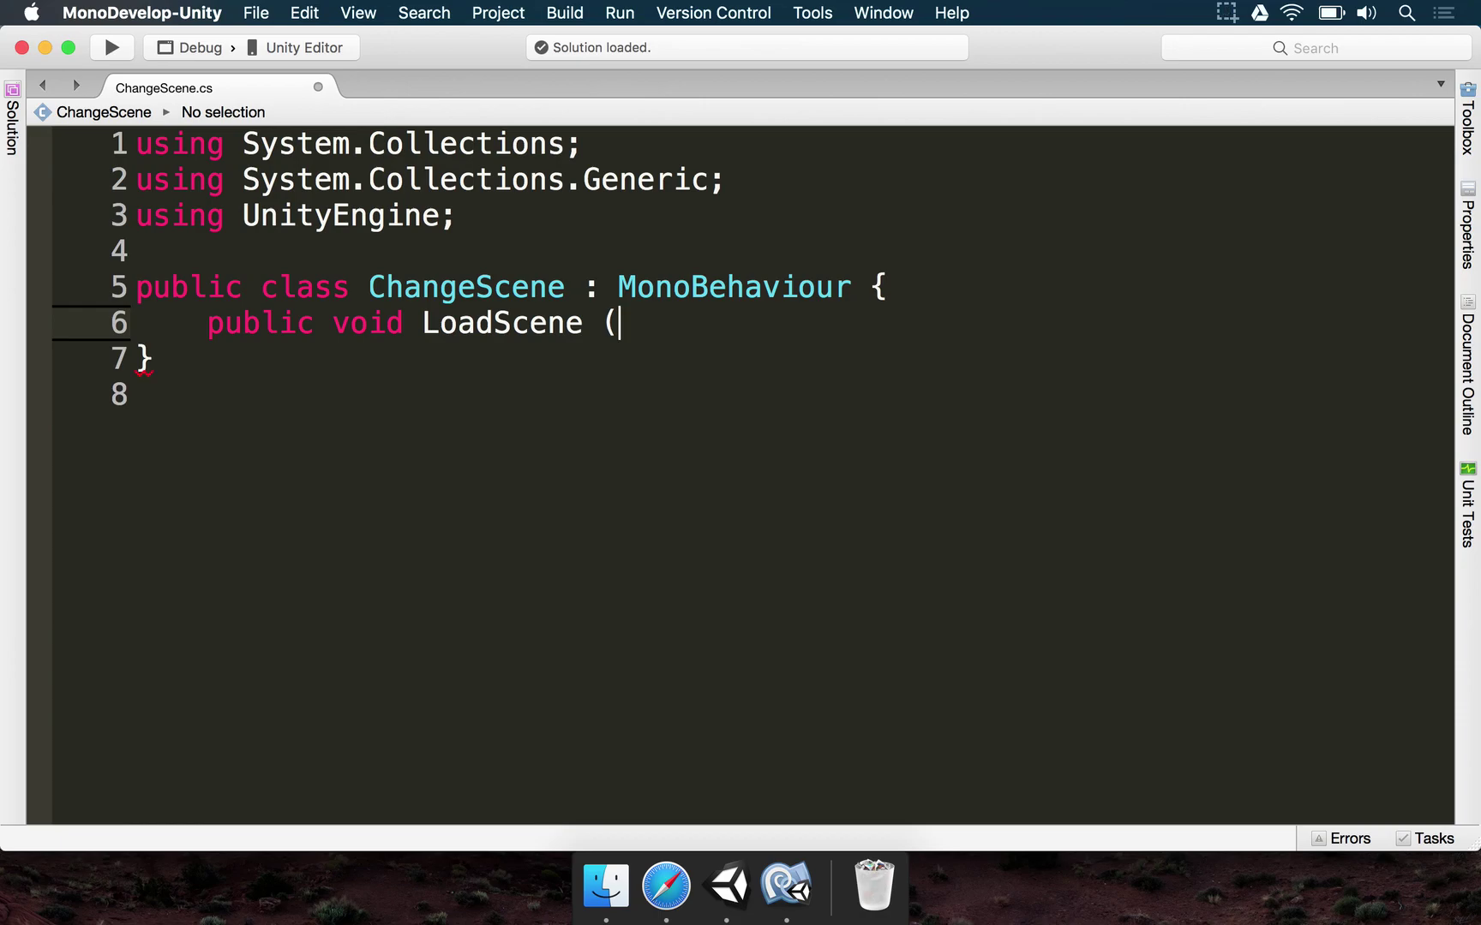
pyautogui.write('string name) {')
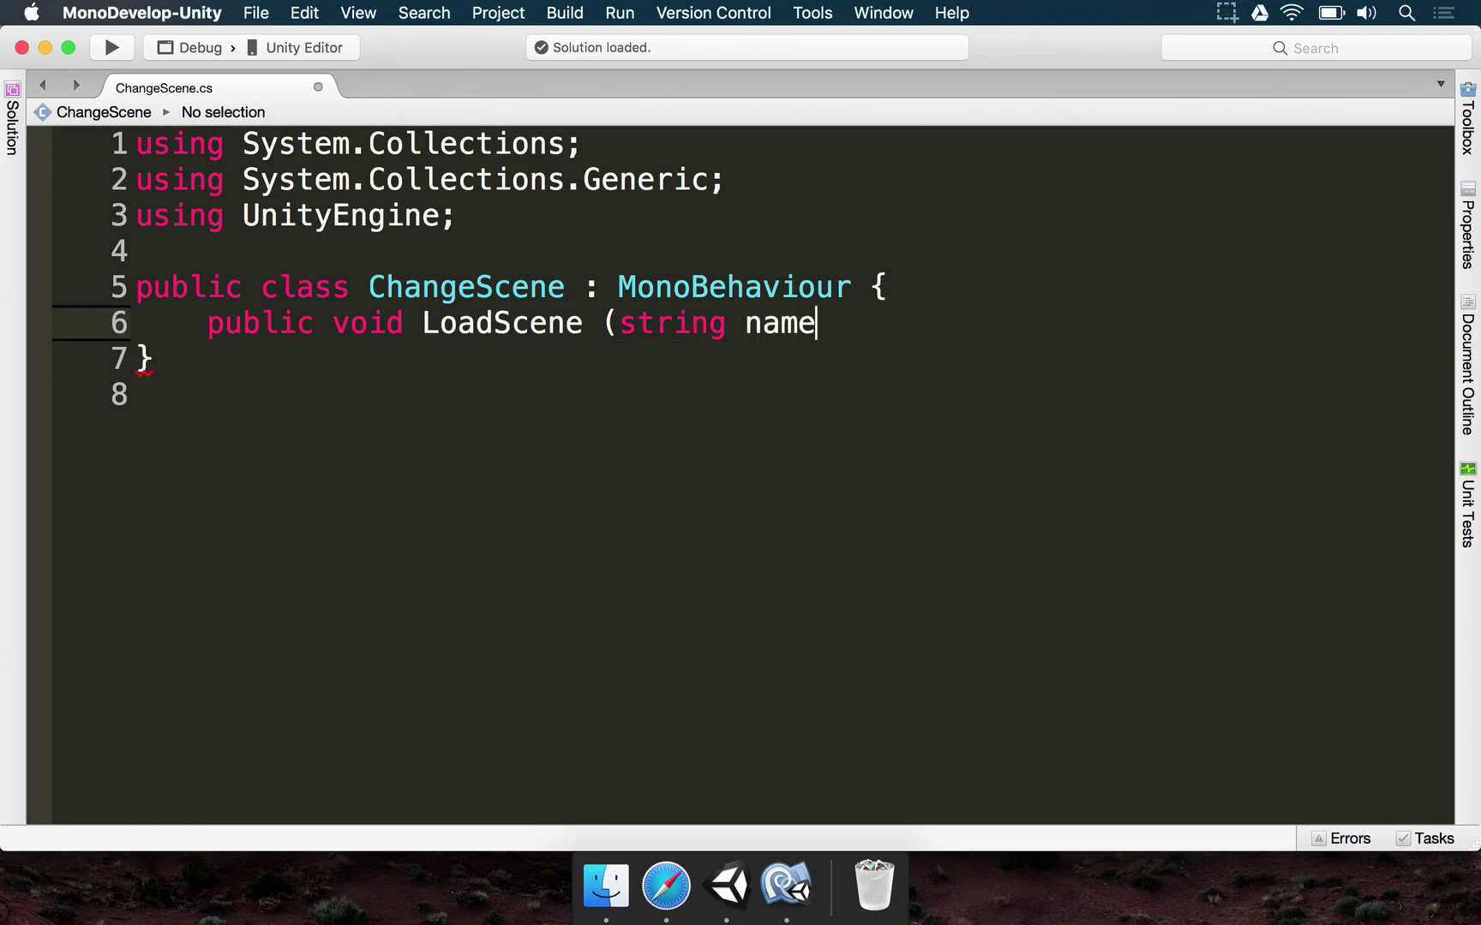
pyautogui.press('Return')
pyautogui.press('Return')
pyautogui.write('}')
pyautogui.press('Up')
pyautogui.press('Up')
pyautogui.click(832, 323)
pyautogui.doubleClick(780, 323)
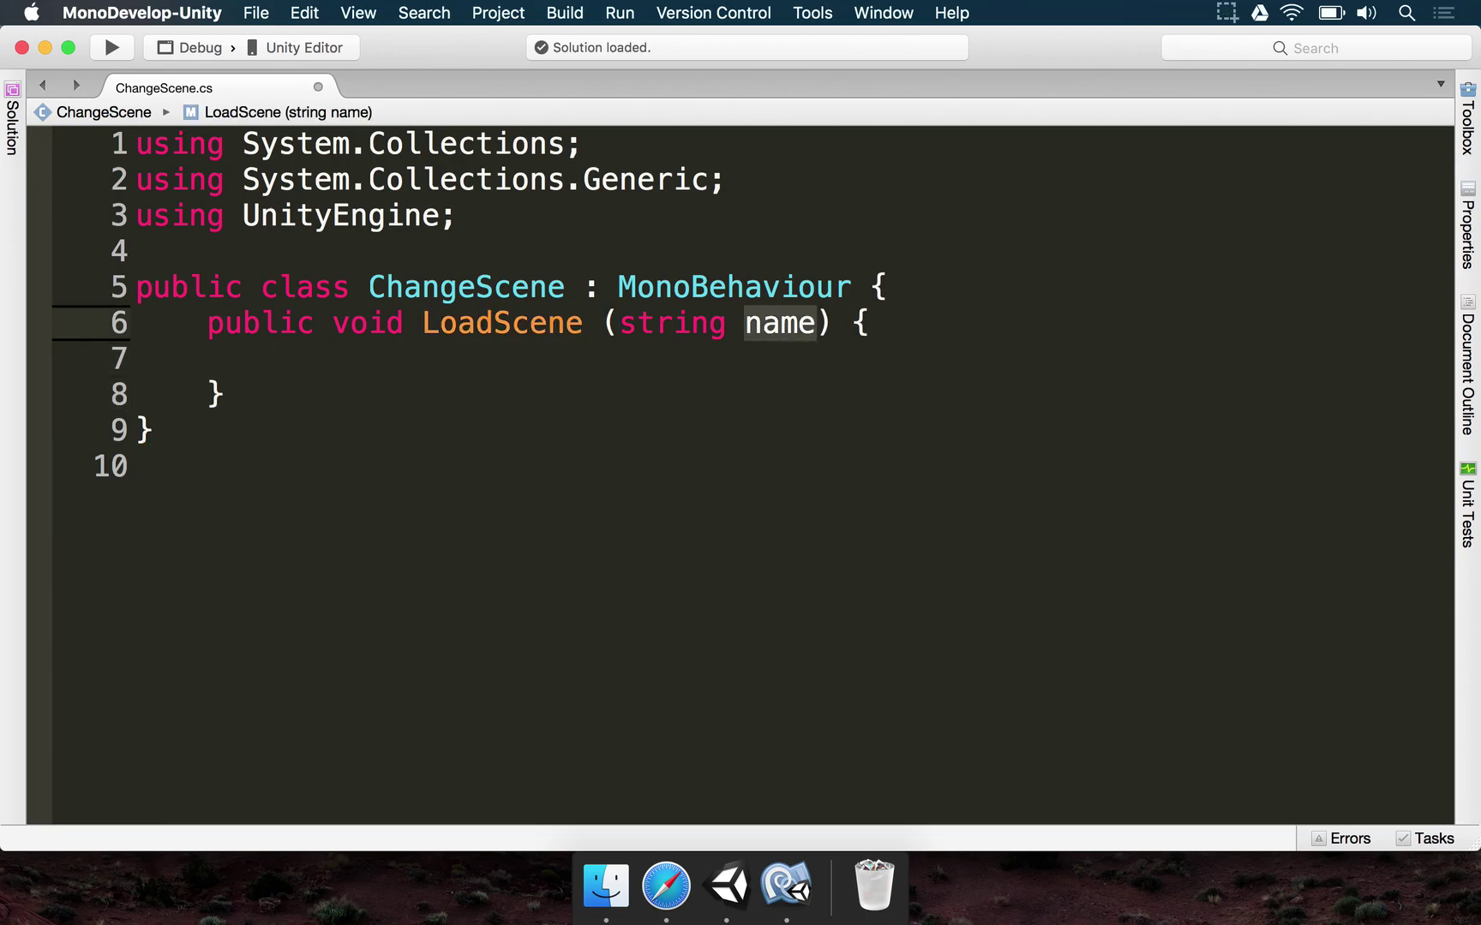
# - Add the directive "using UnityEngine.SceneManagement;" below the existing using lines of the script
pyautogui.press('Up')
pyautogui.press('Up')
pyautogui.press('Up')
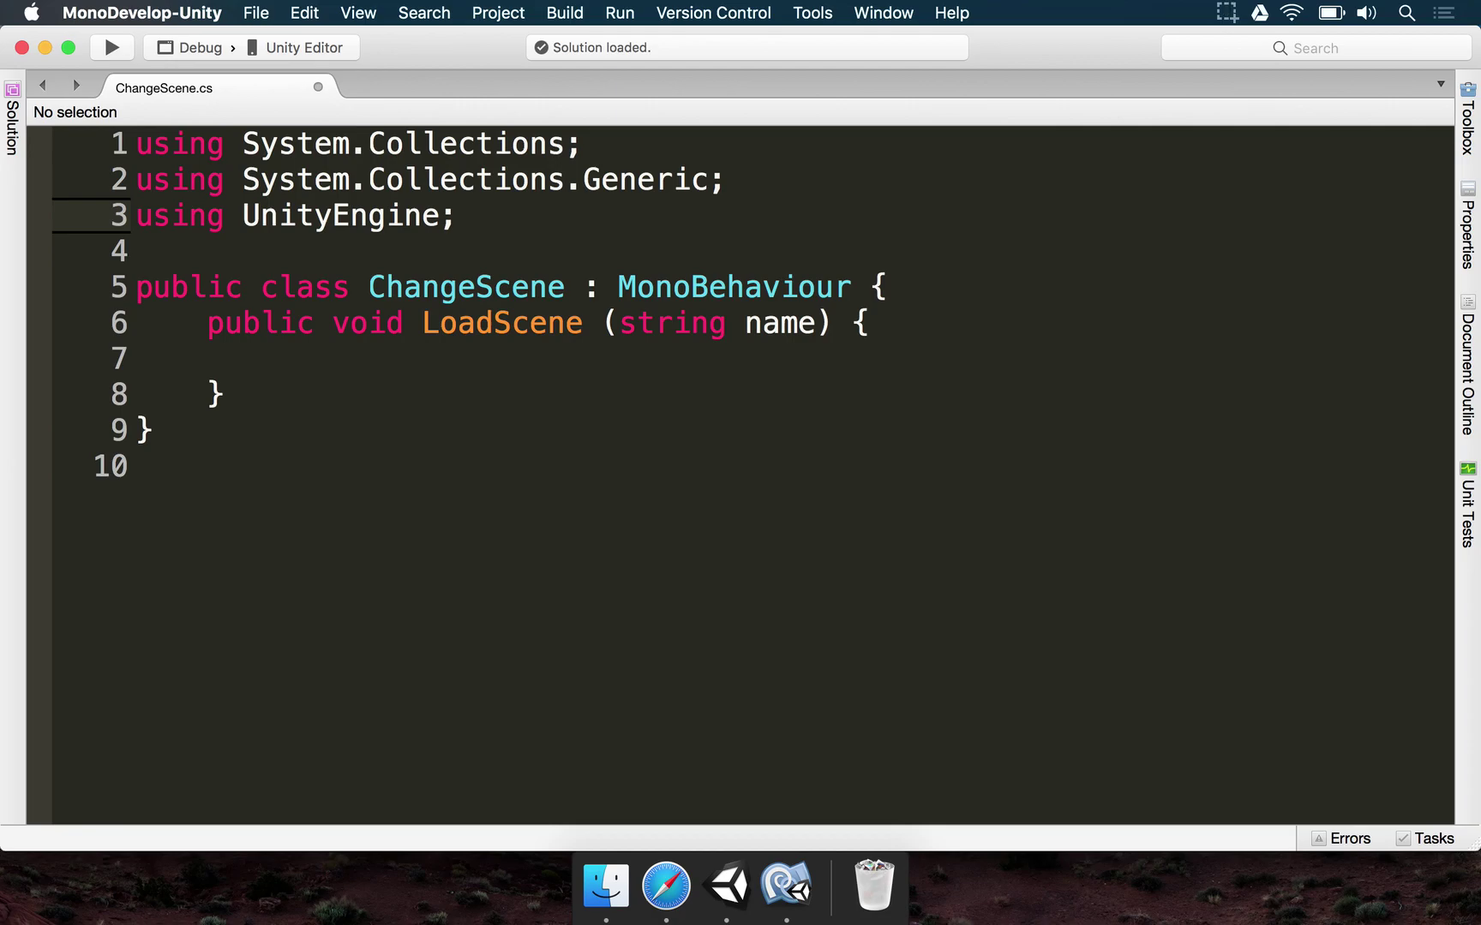
pyautogui.press('Return')
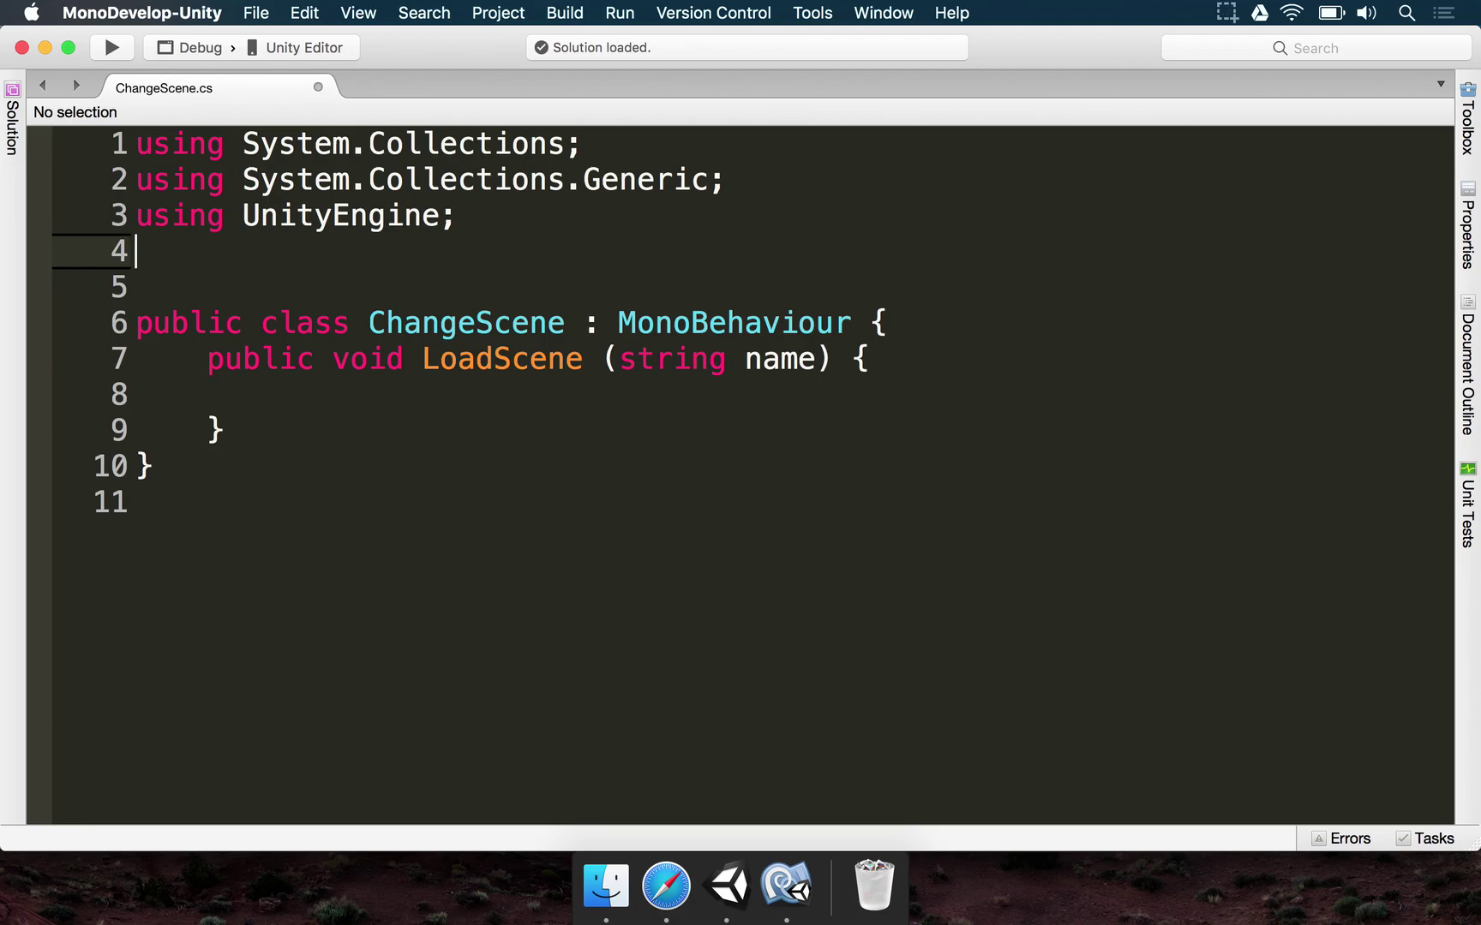
pyautogui.write('using Unity')
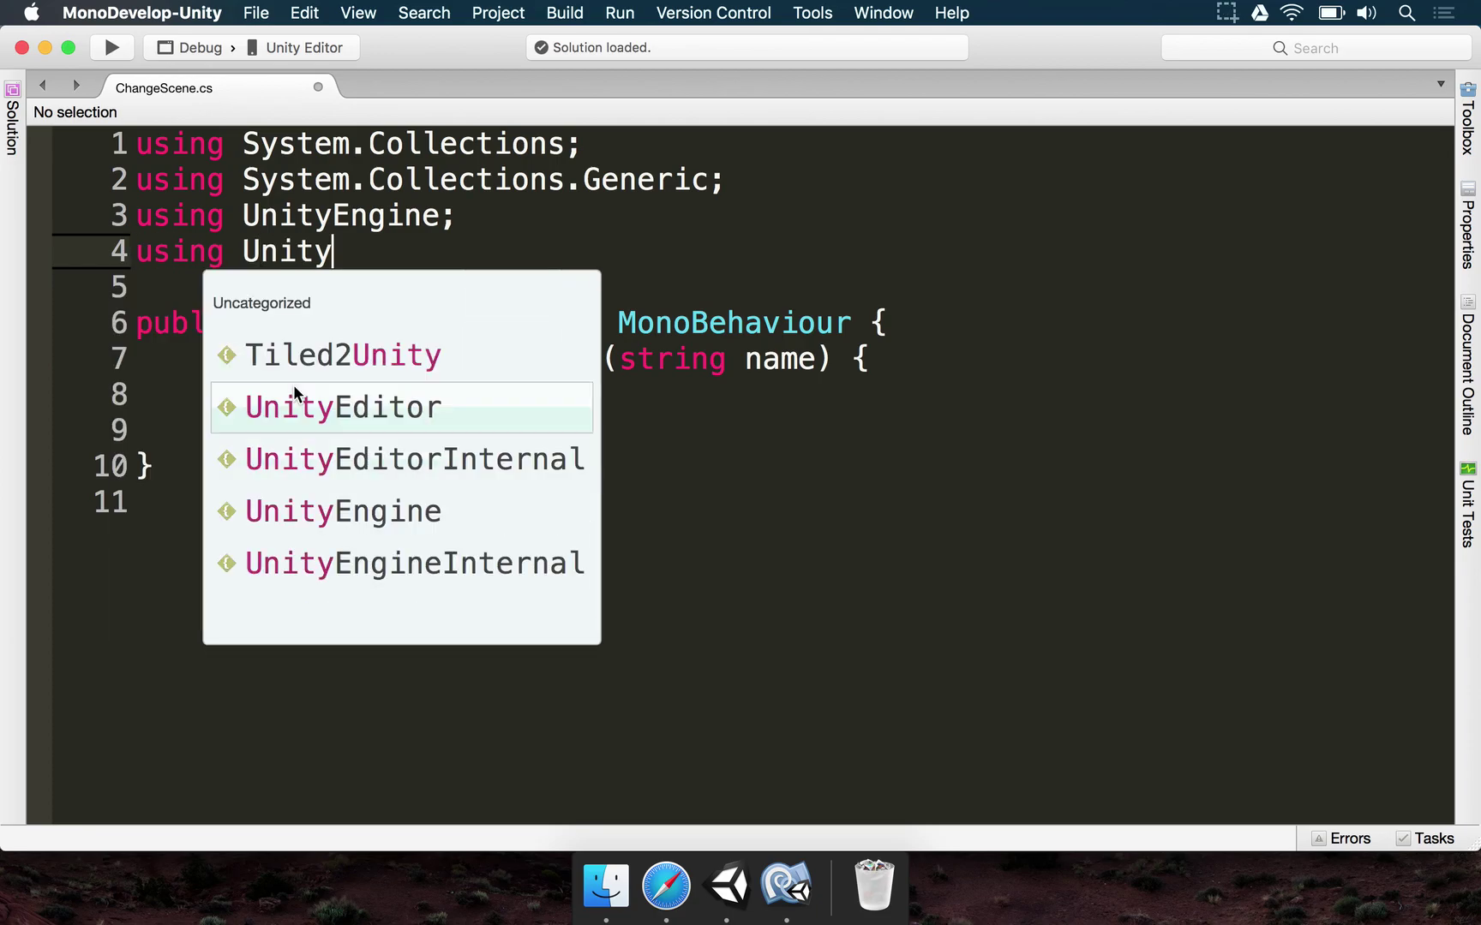
pyautogui.write('Engine.SceneManagement;')
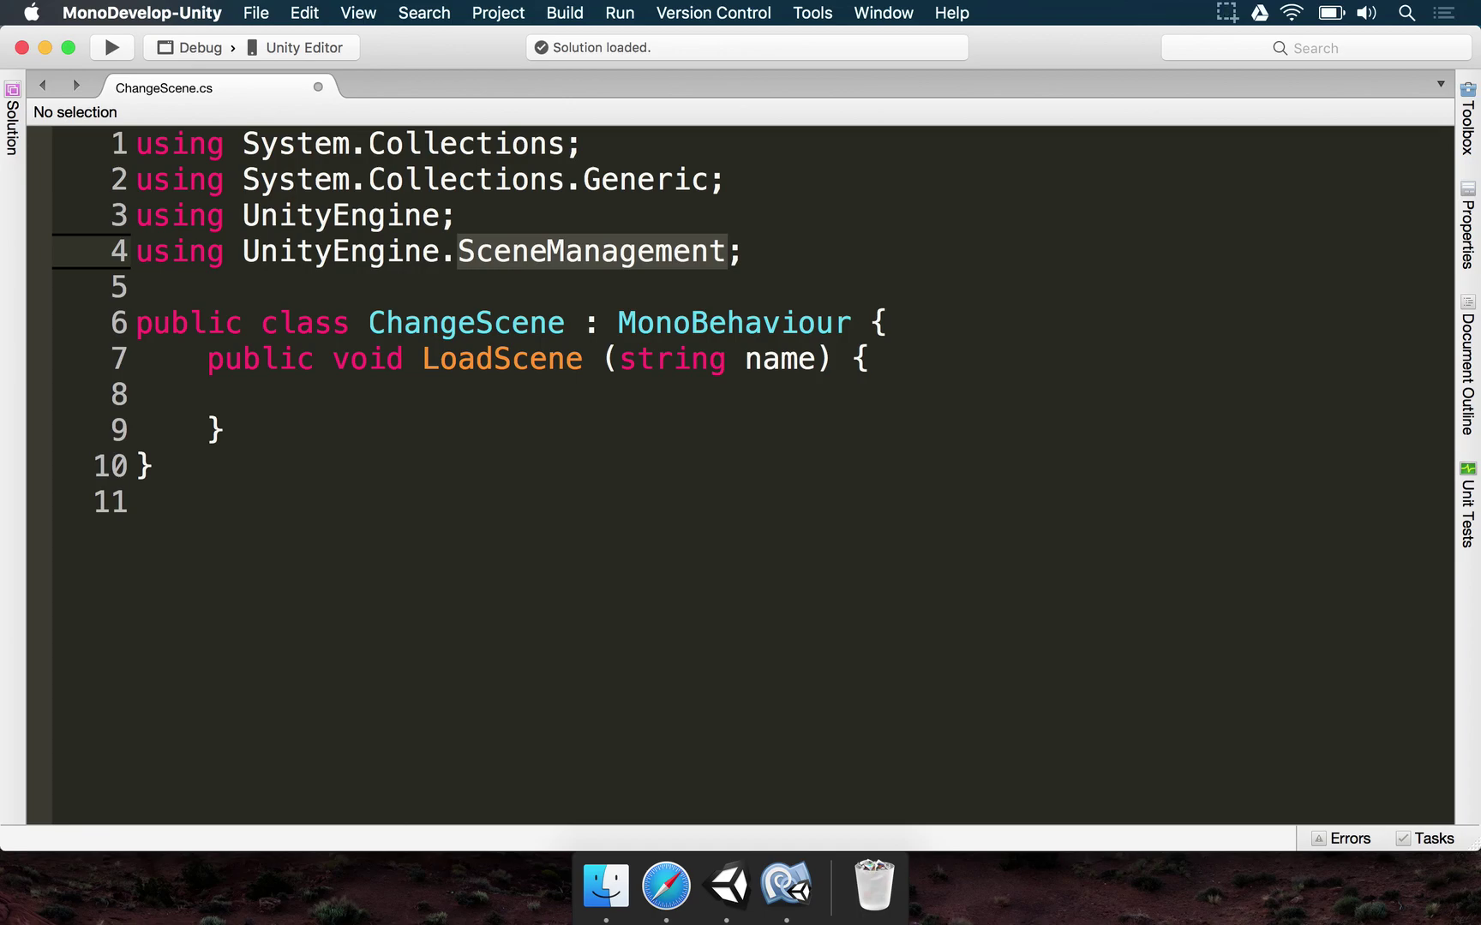
# - Fill the LoadScene method body with the call "SceneManager.LoadScene (name);"
pyautogui.click(452, 321)
pyautogui.press('Down')
pyautogui.press('Down')
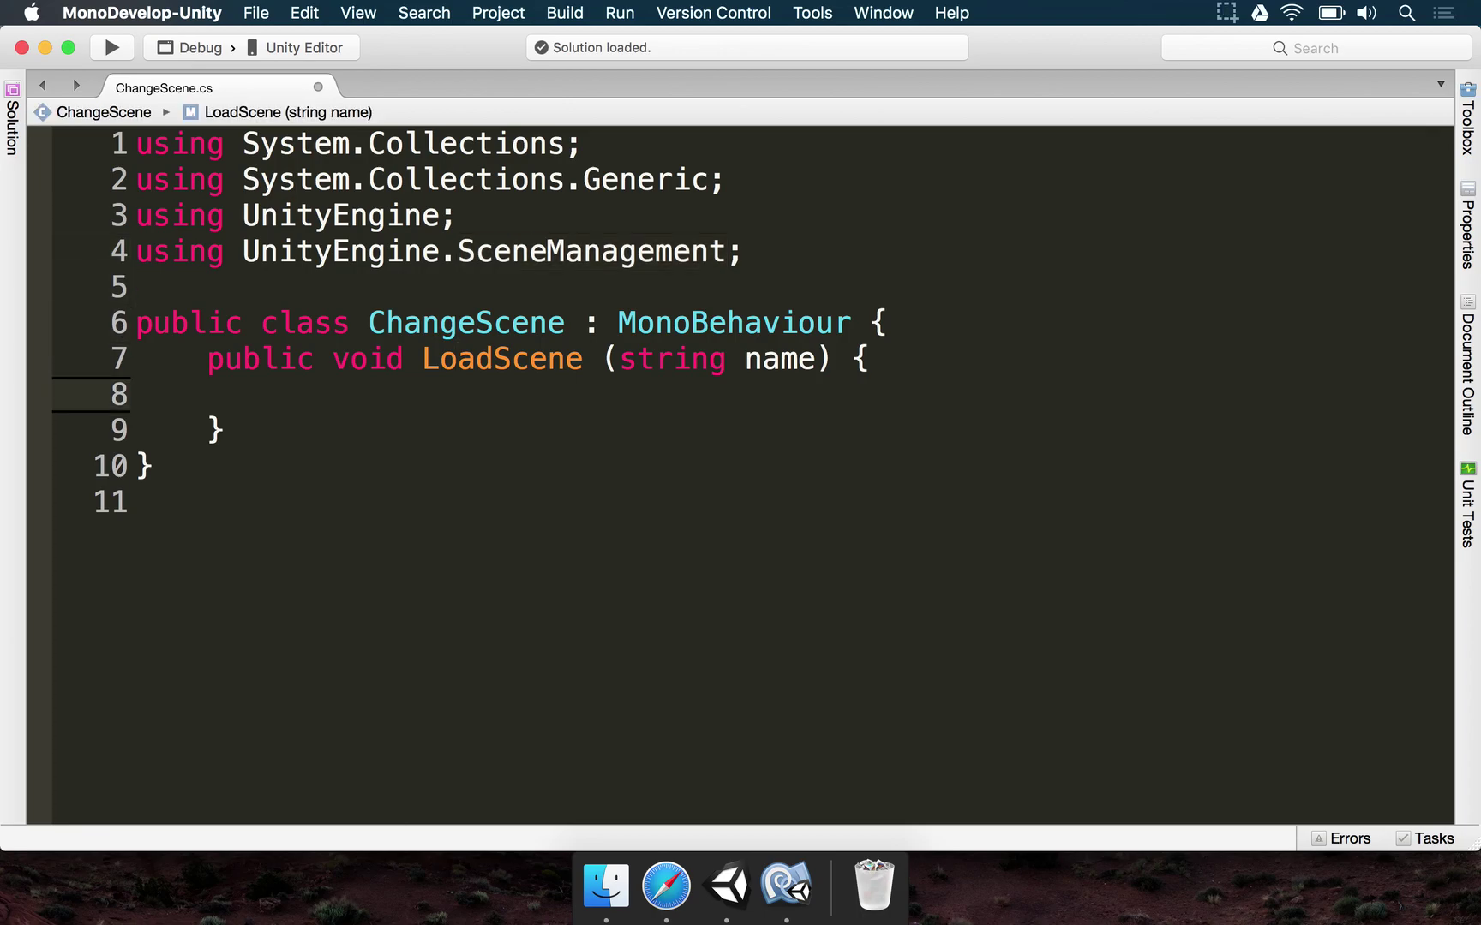
pyautogui.write('S')
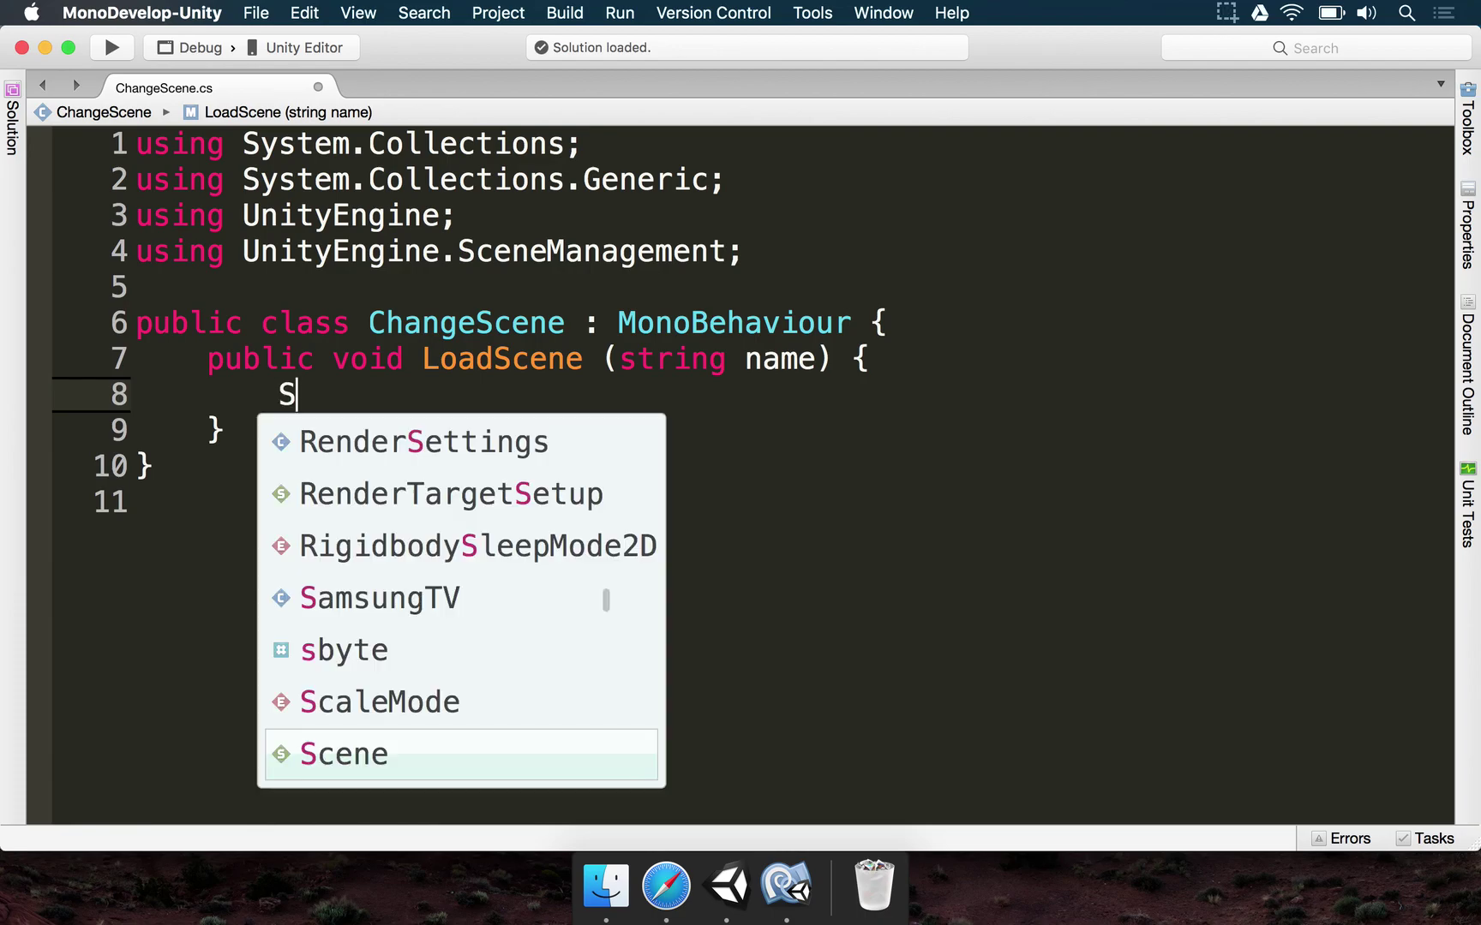
pyautogui.write('ceneManager.Load')
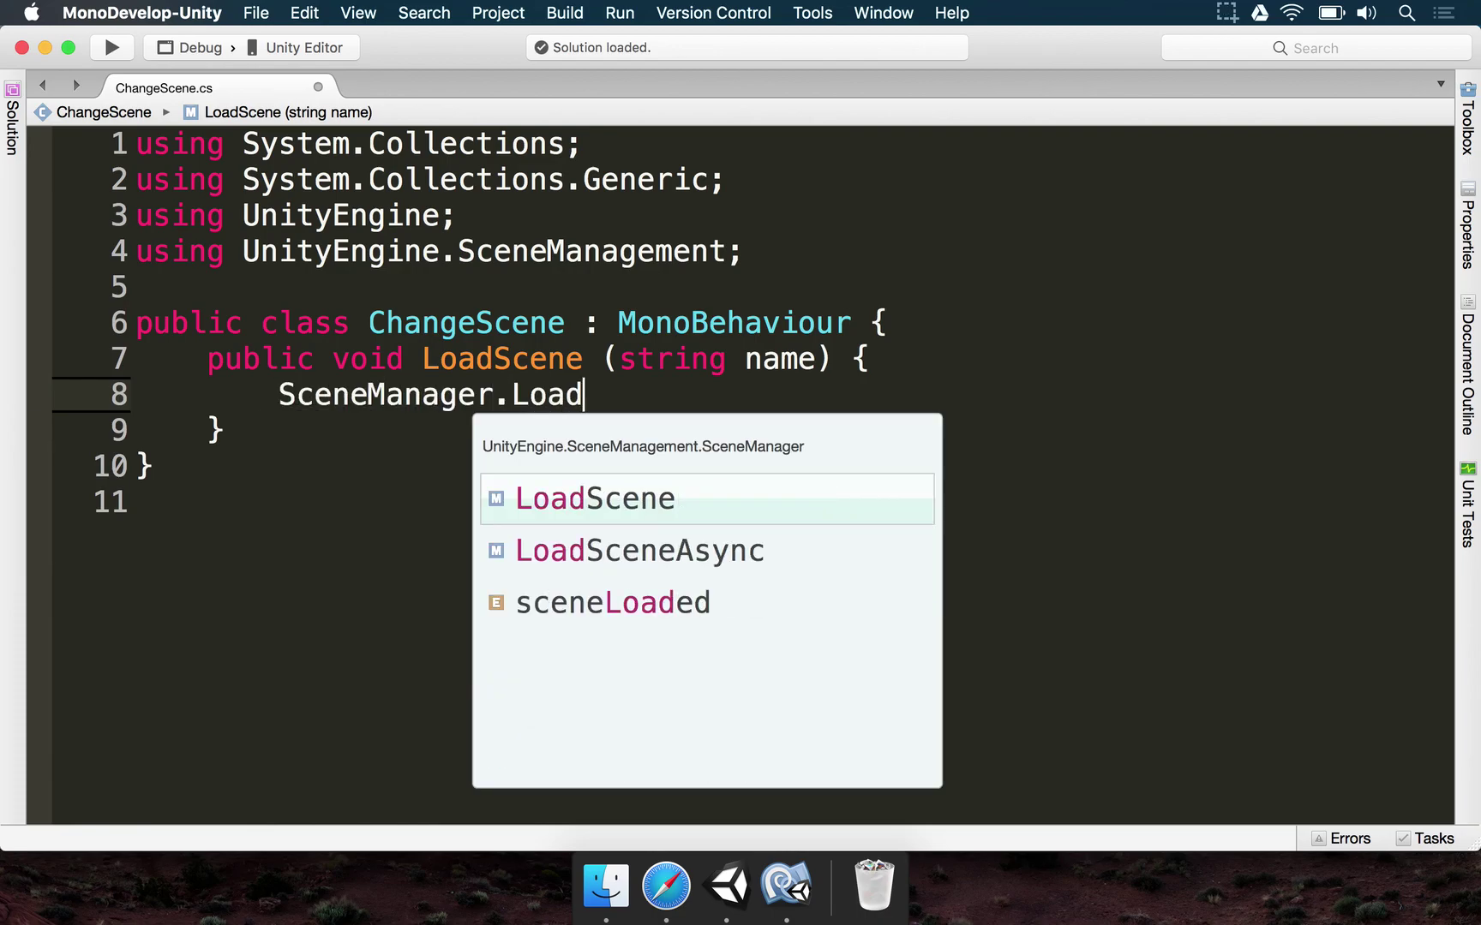
pyautogui.write('Scene (name);')
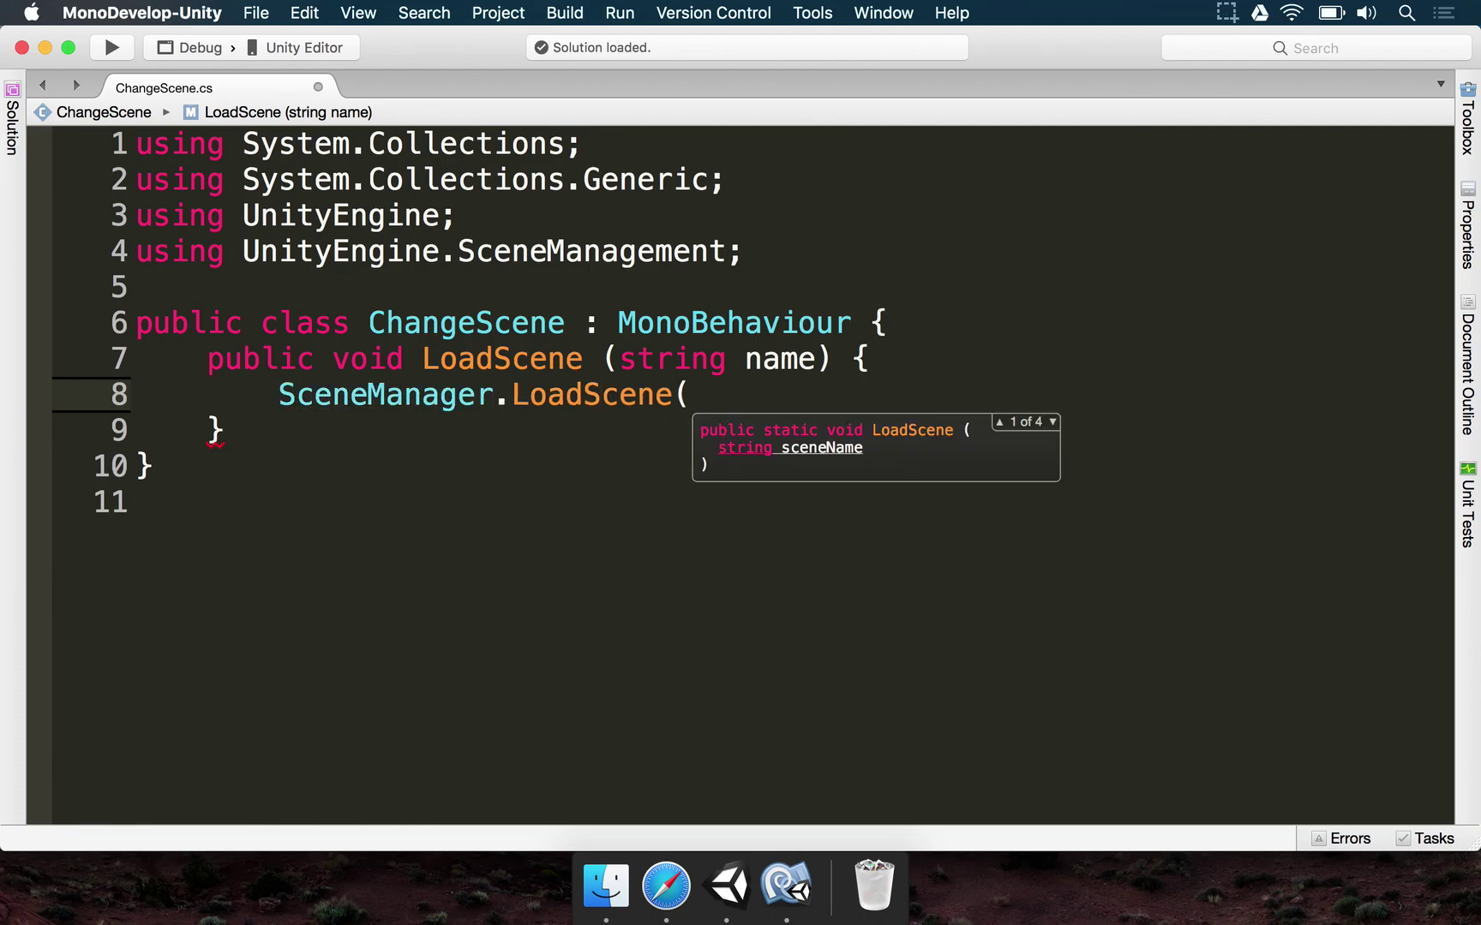
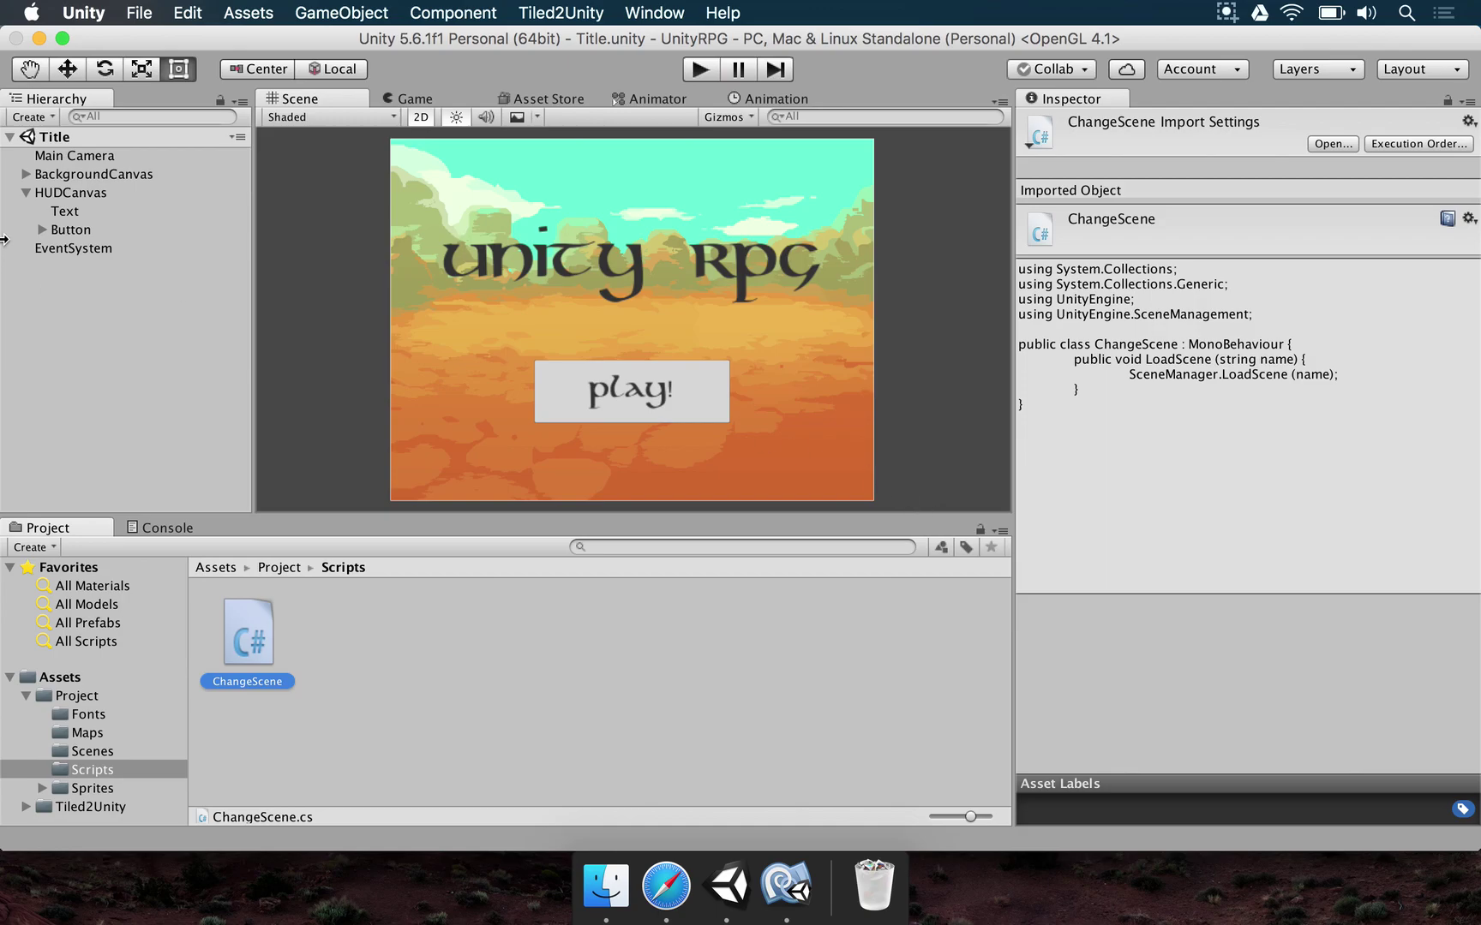
# - Collapse the components of the Button under HUDCanvas in Unity and attach the ChangeScene script to it
pyautogui.click(60, 231)
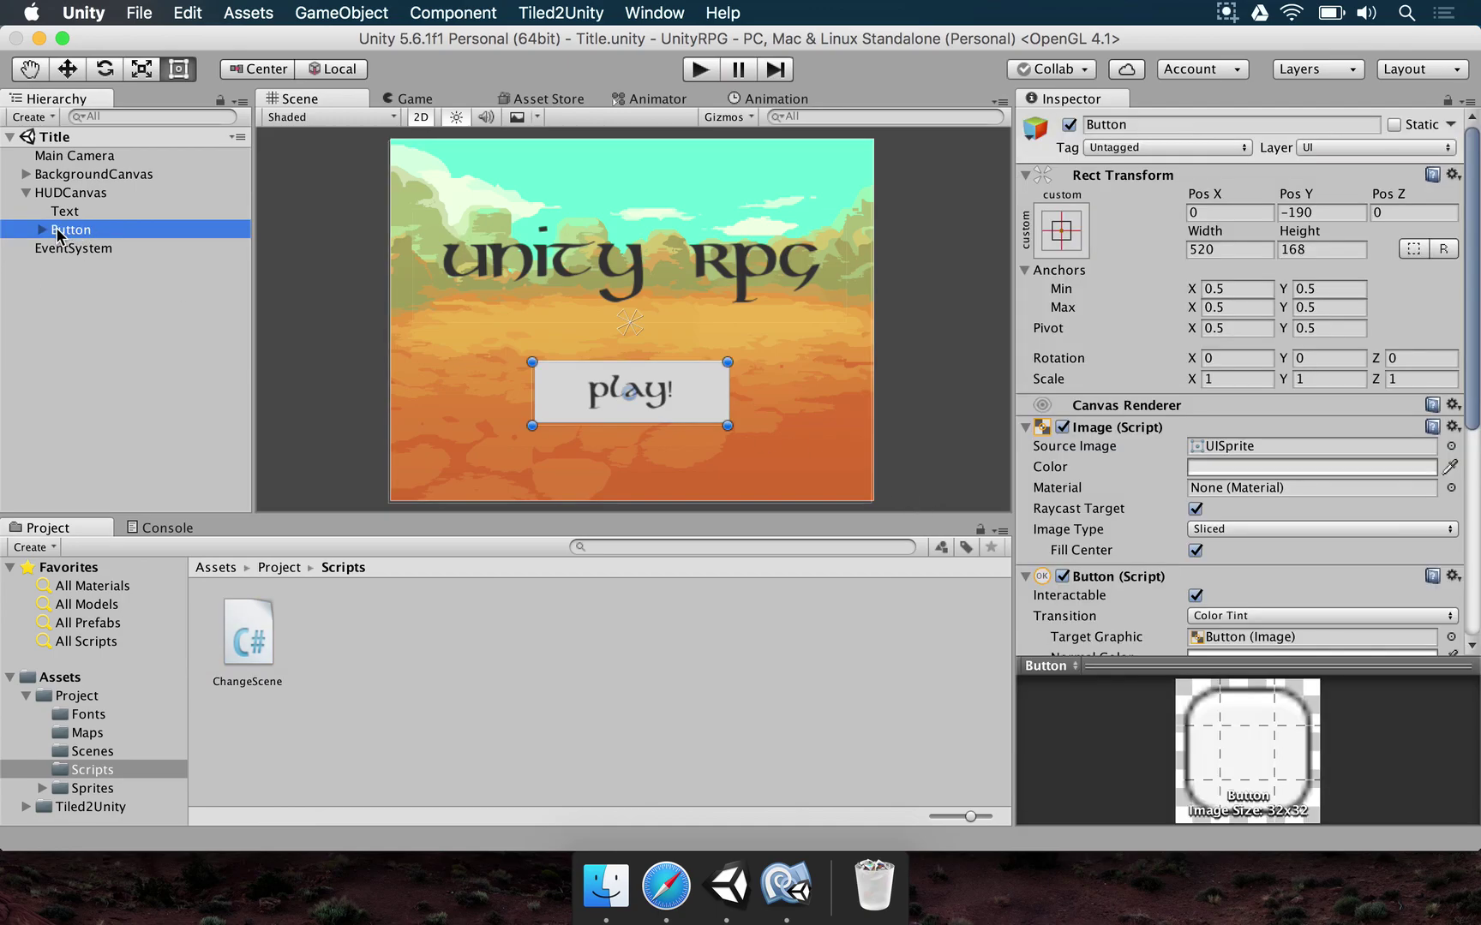
pyautogui.click(1028, 428)
pyautogui.click(1027, 449)
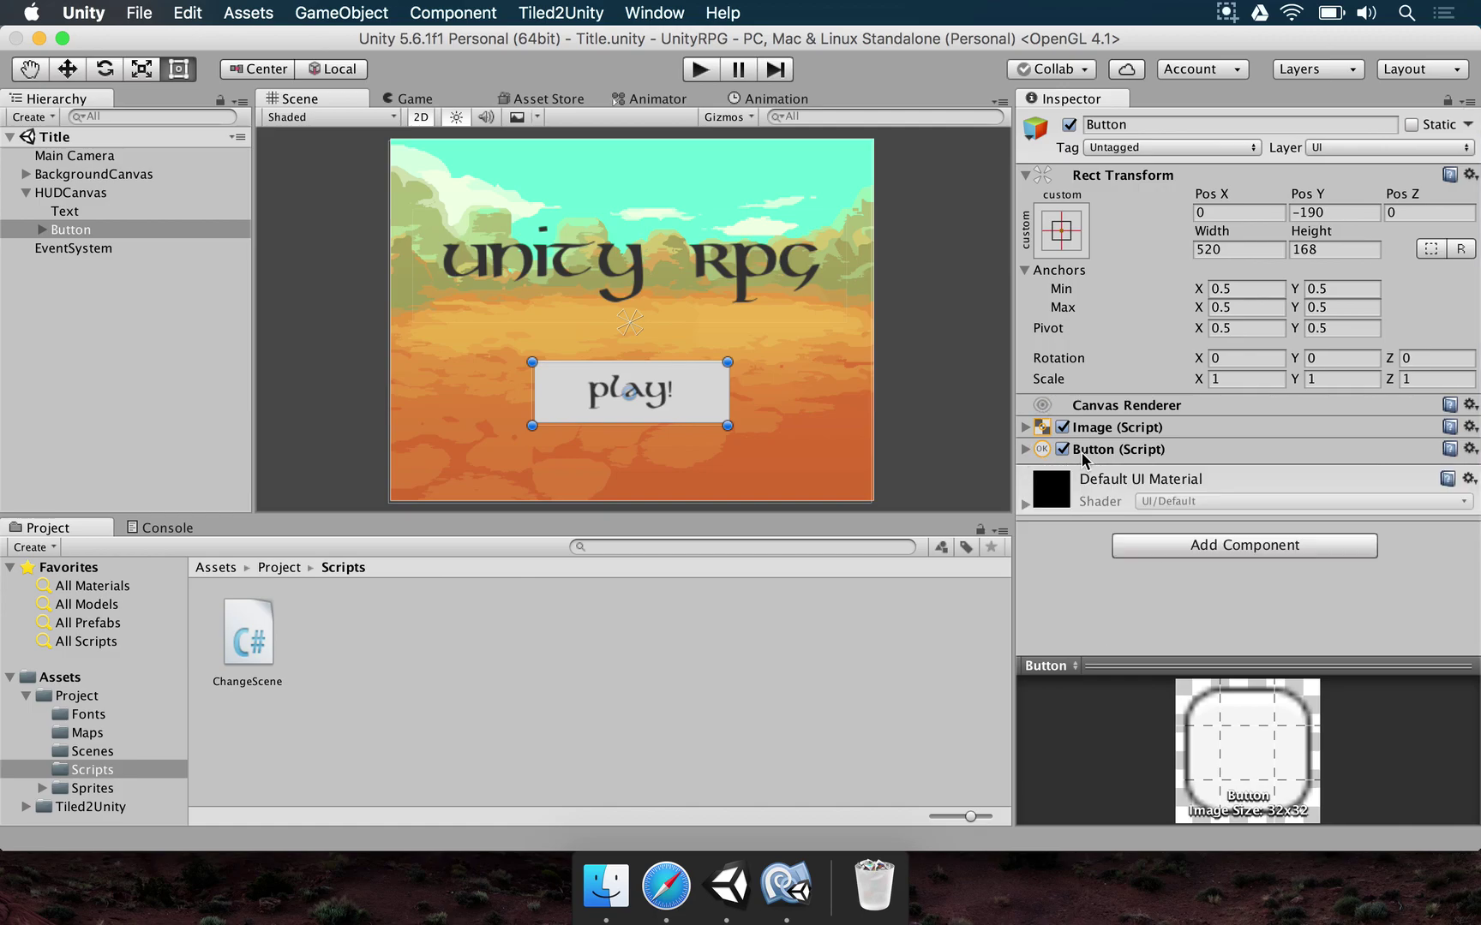
pyautogui.click(1025, 176)
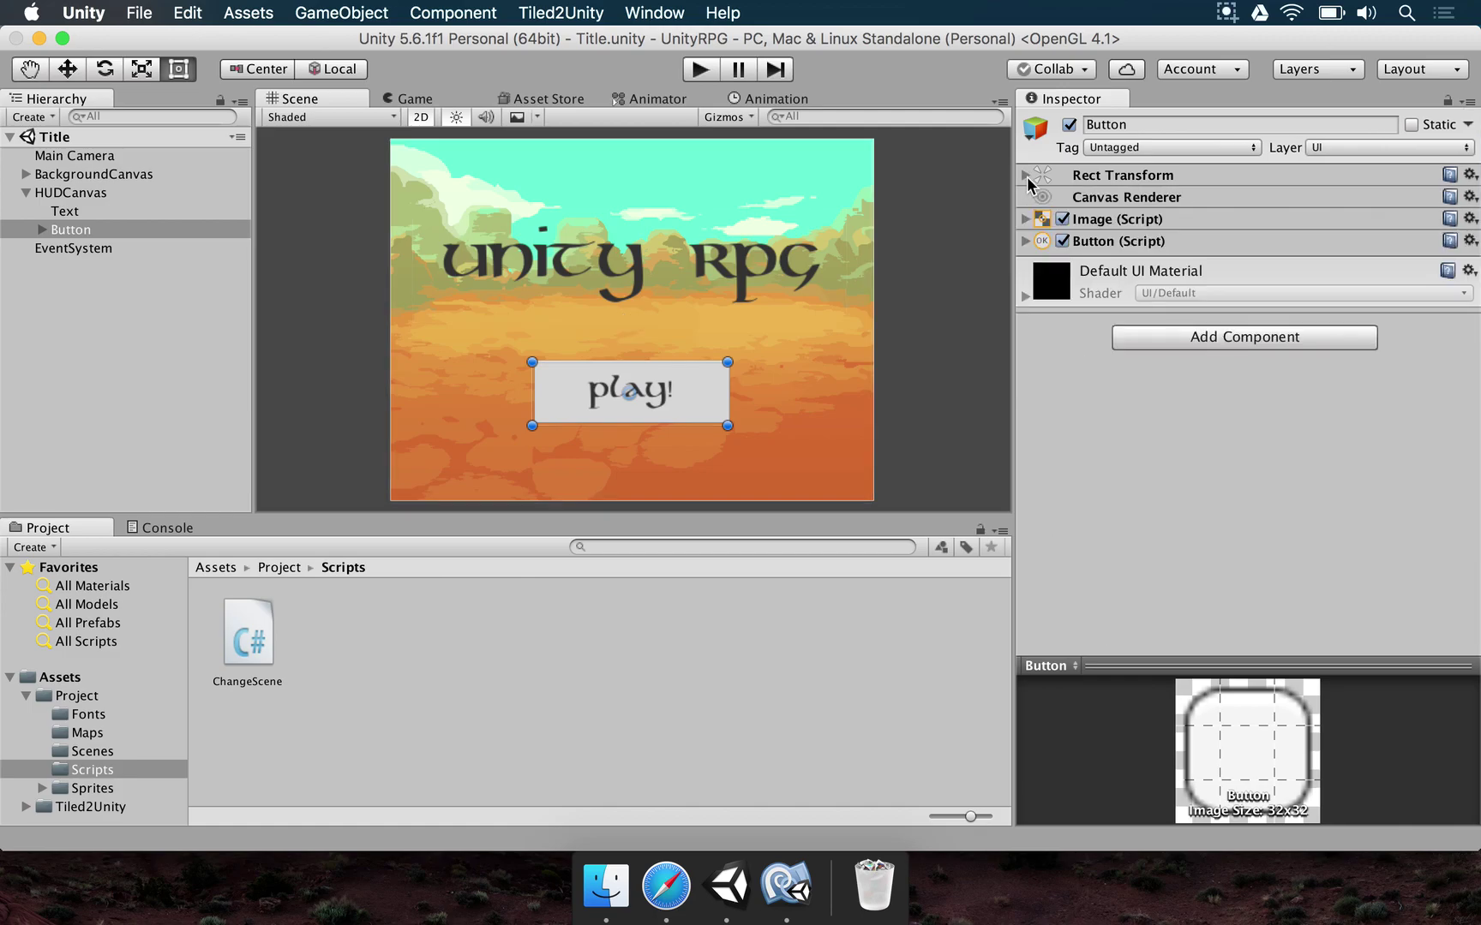
pyautogui.click(265, 641)
pyautogui.moveTo(275, 647); pyautogui.dragTo(1234, 386)
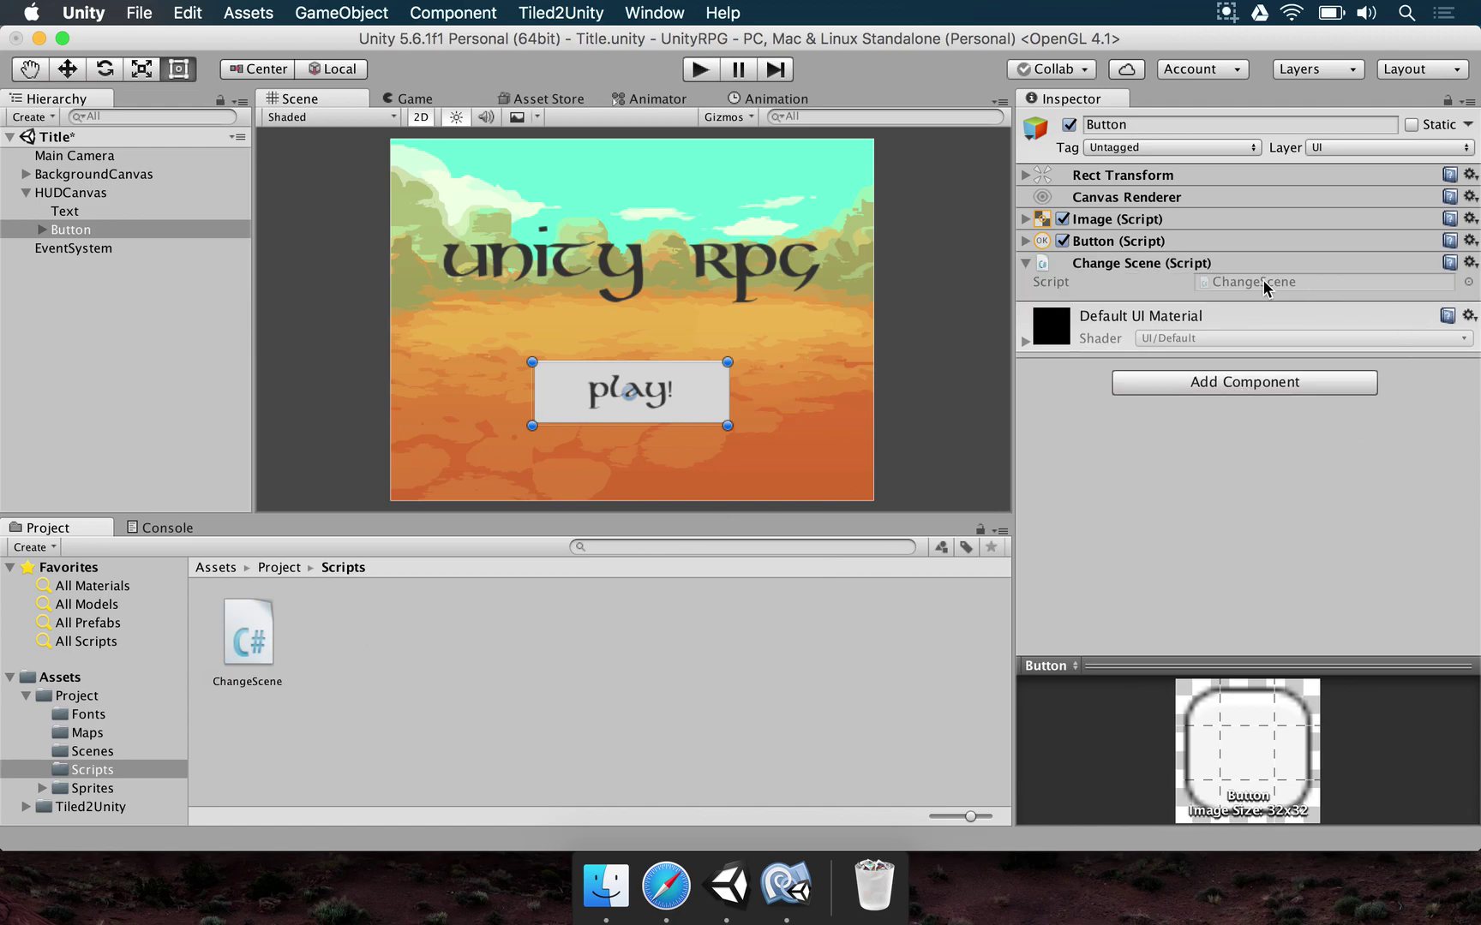
# - Add an On Click entry to the Button component and assign the Button object as its target
pyautogui.click(1026, 240)
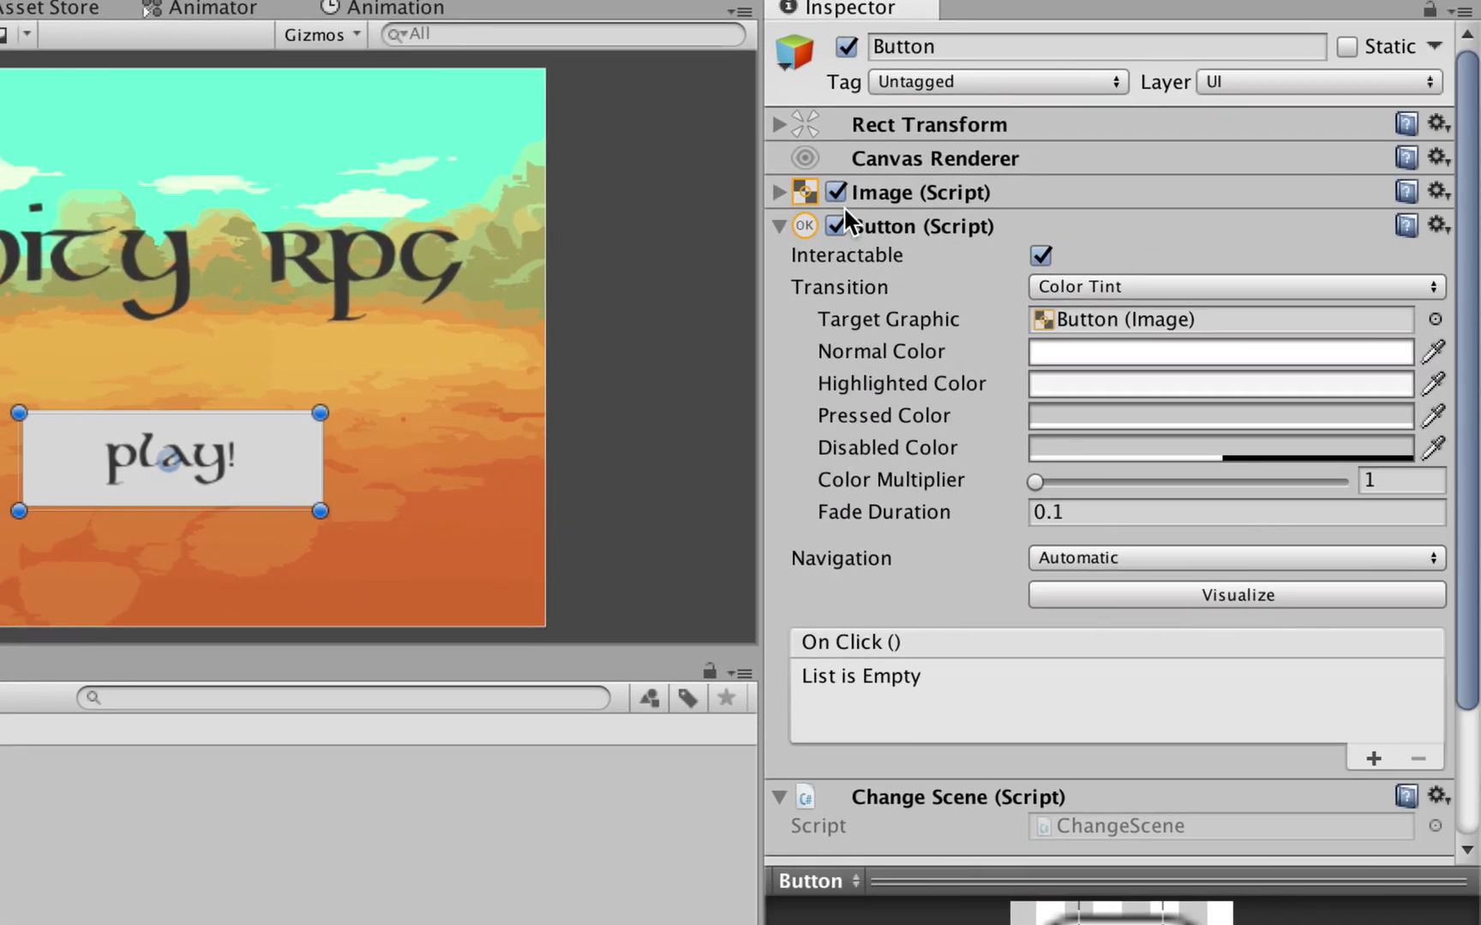
pyautogui.scroll(-5, 902, 660)
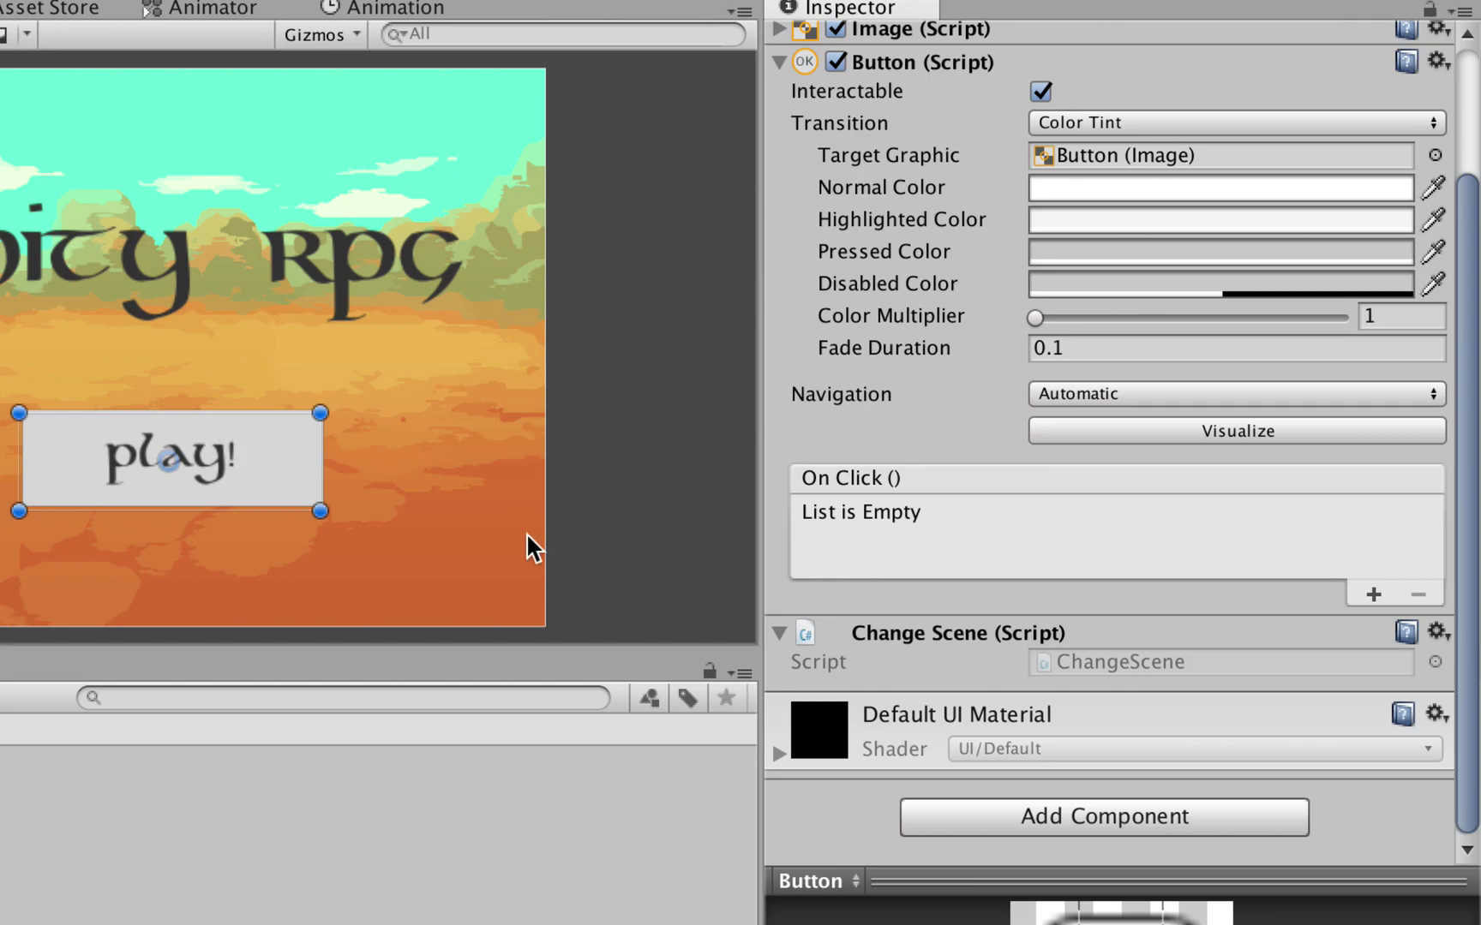
pyautogui.click(1373, 593)
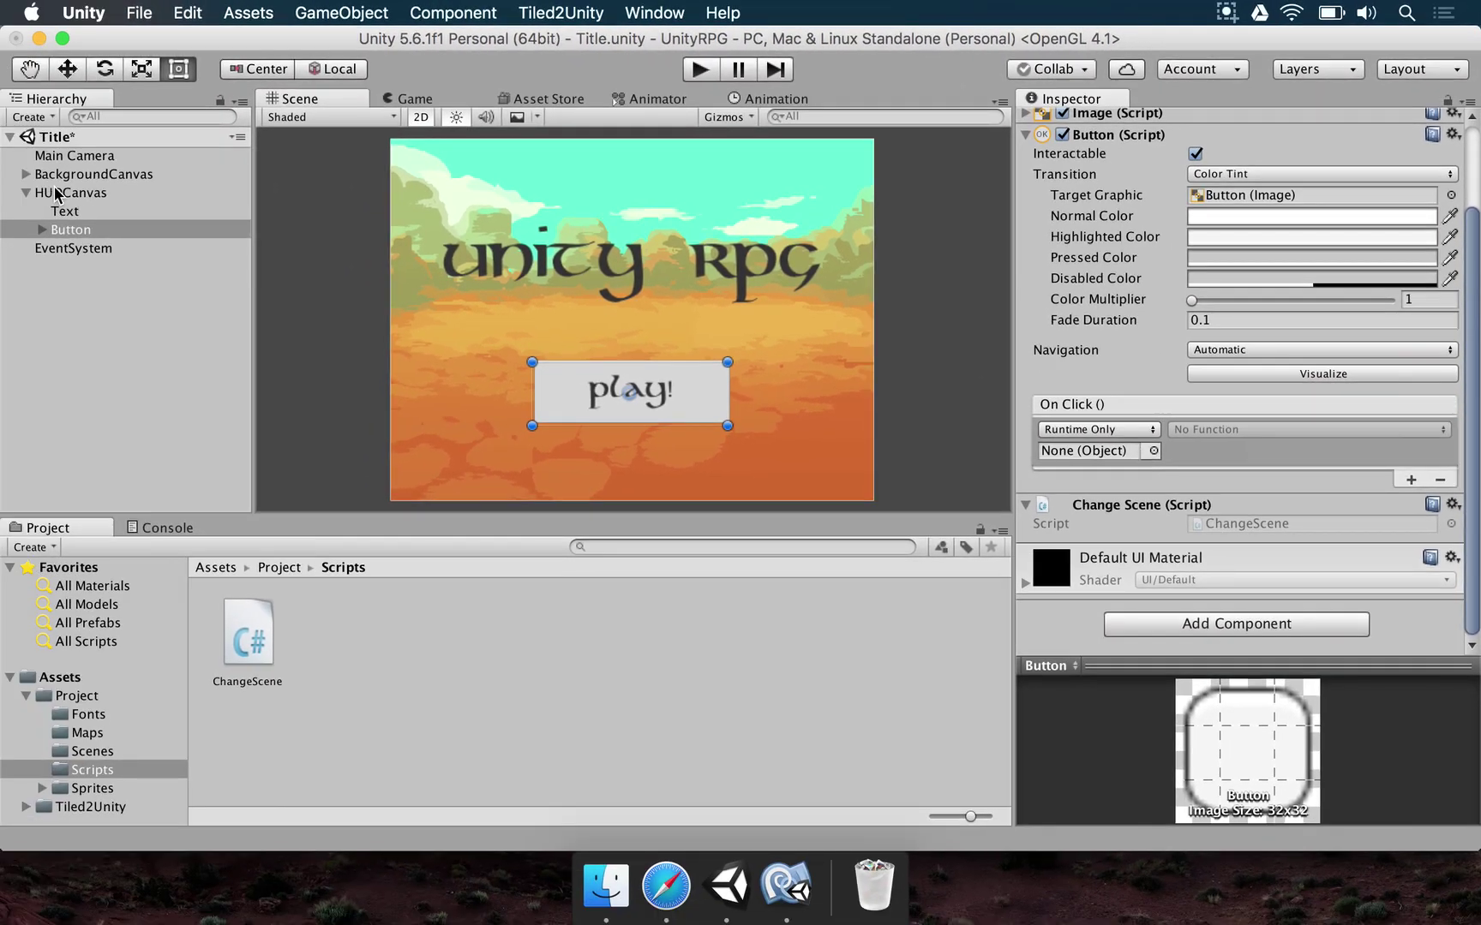
pyautogui.moveTo(72, 230); pyautogui.dragTo(1070, 461)
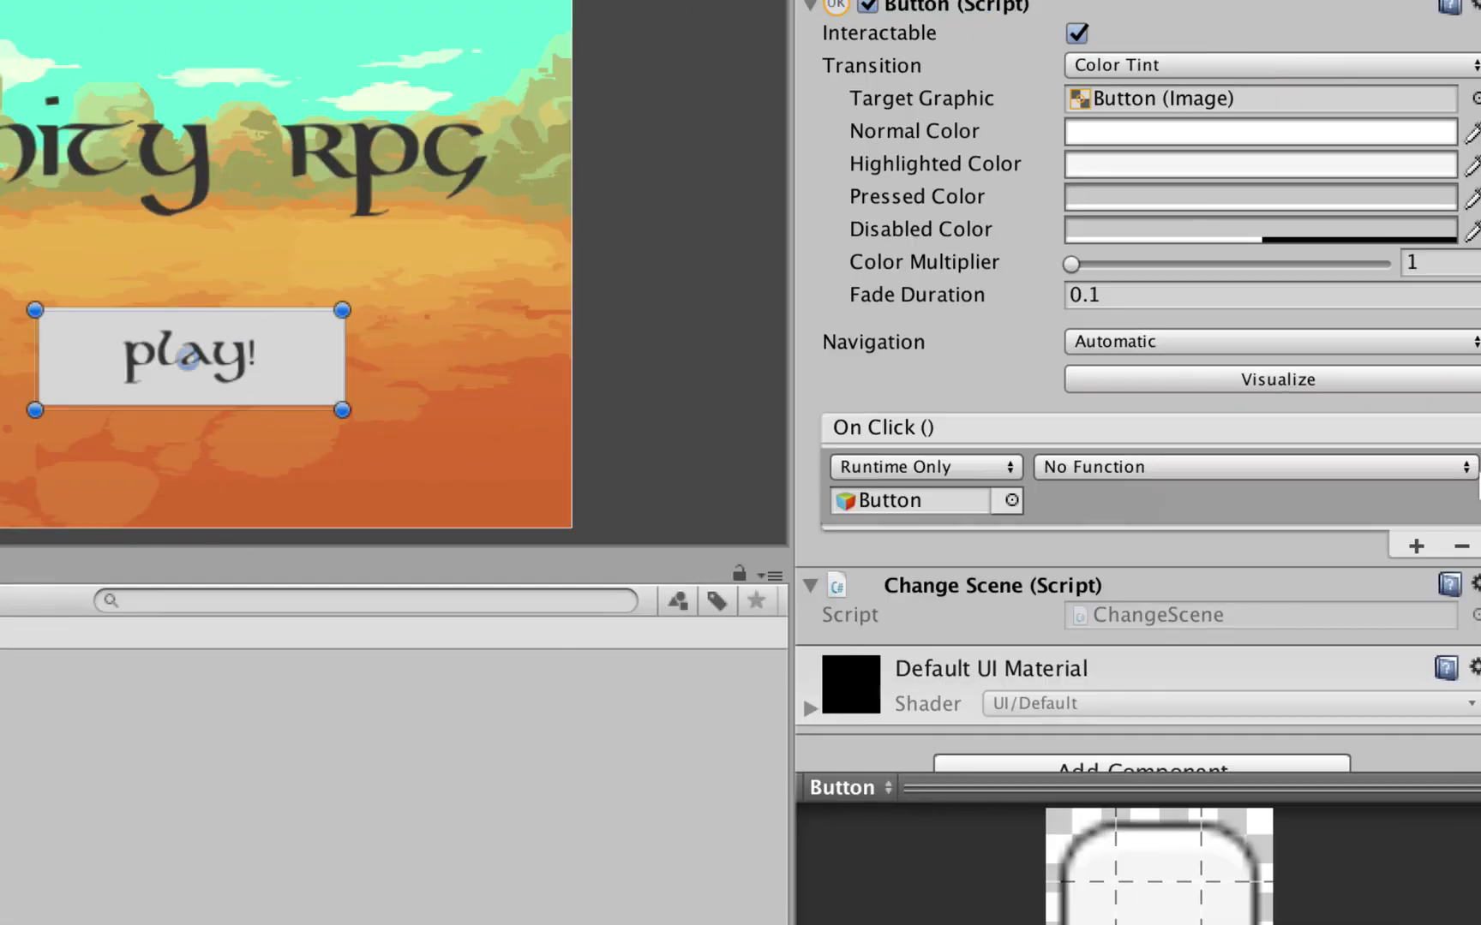
# - Set the On Click function to ChangeScene.LoadScene (string) with the argument "Town"
pyautogui.click(1086, 469)
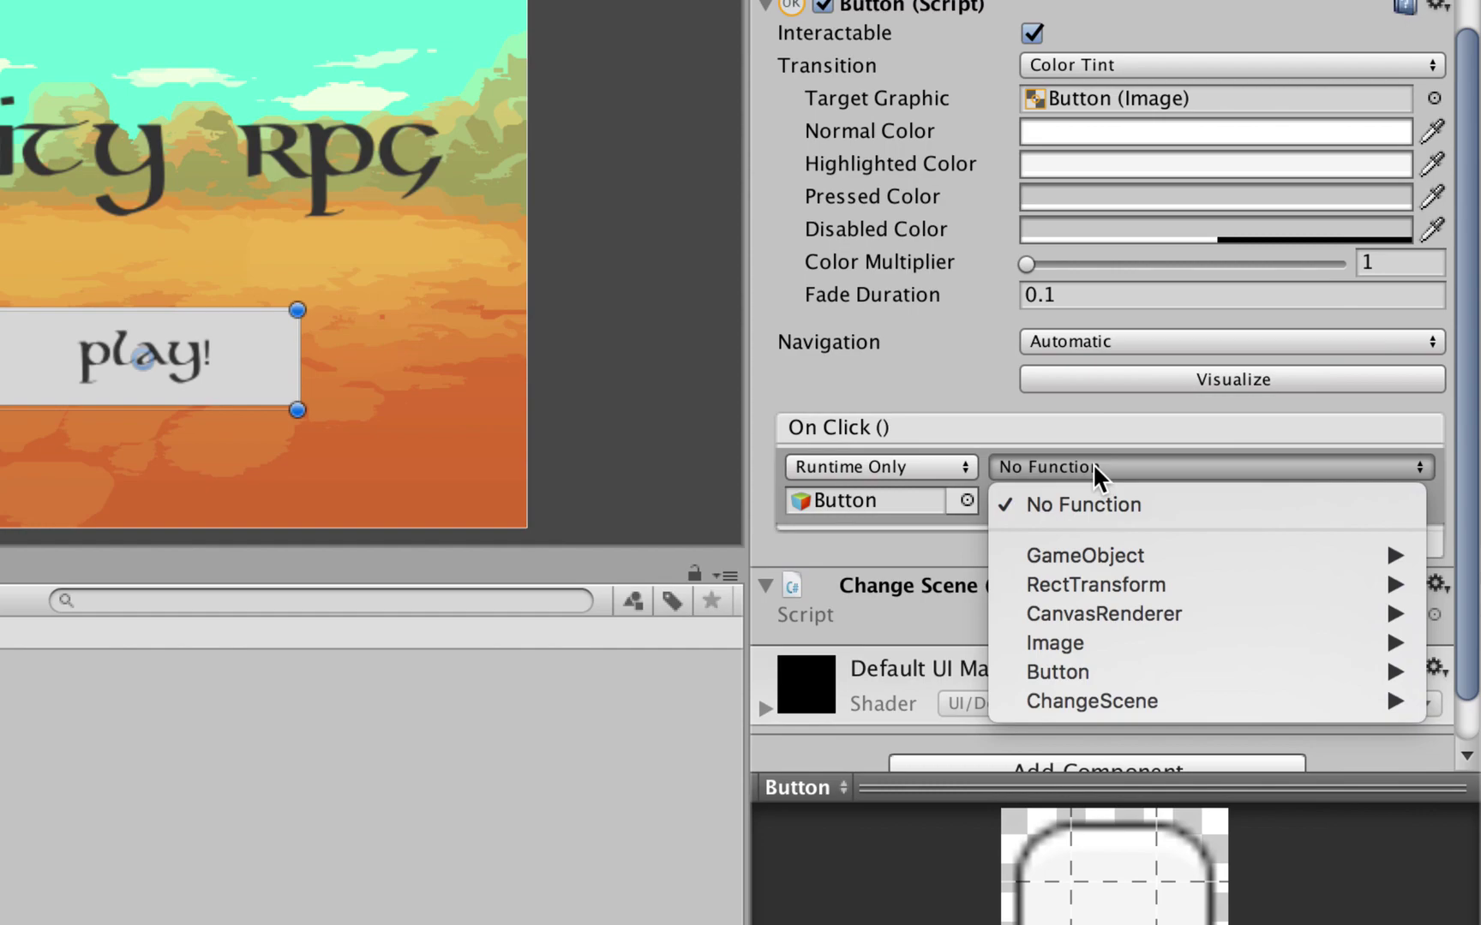
pyautogui.moveTo(1099, 673)
pyautogui.moveTo(1049, 707)
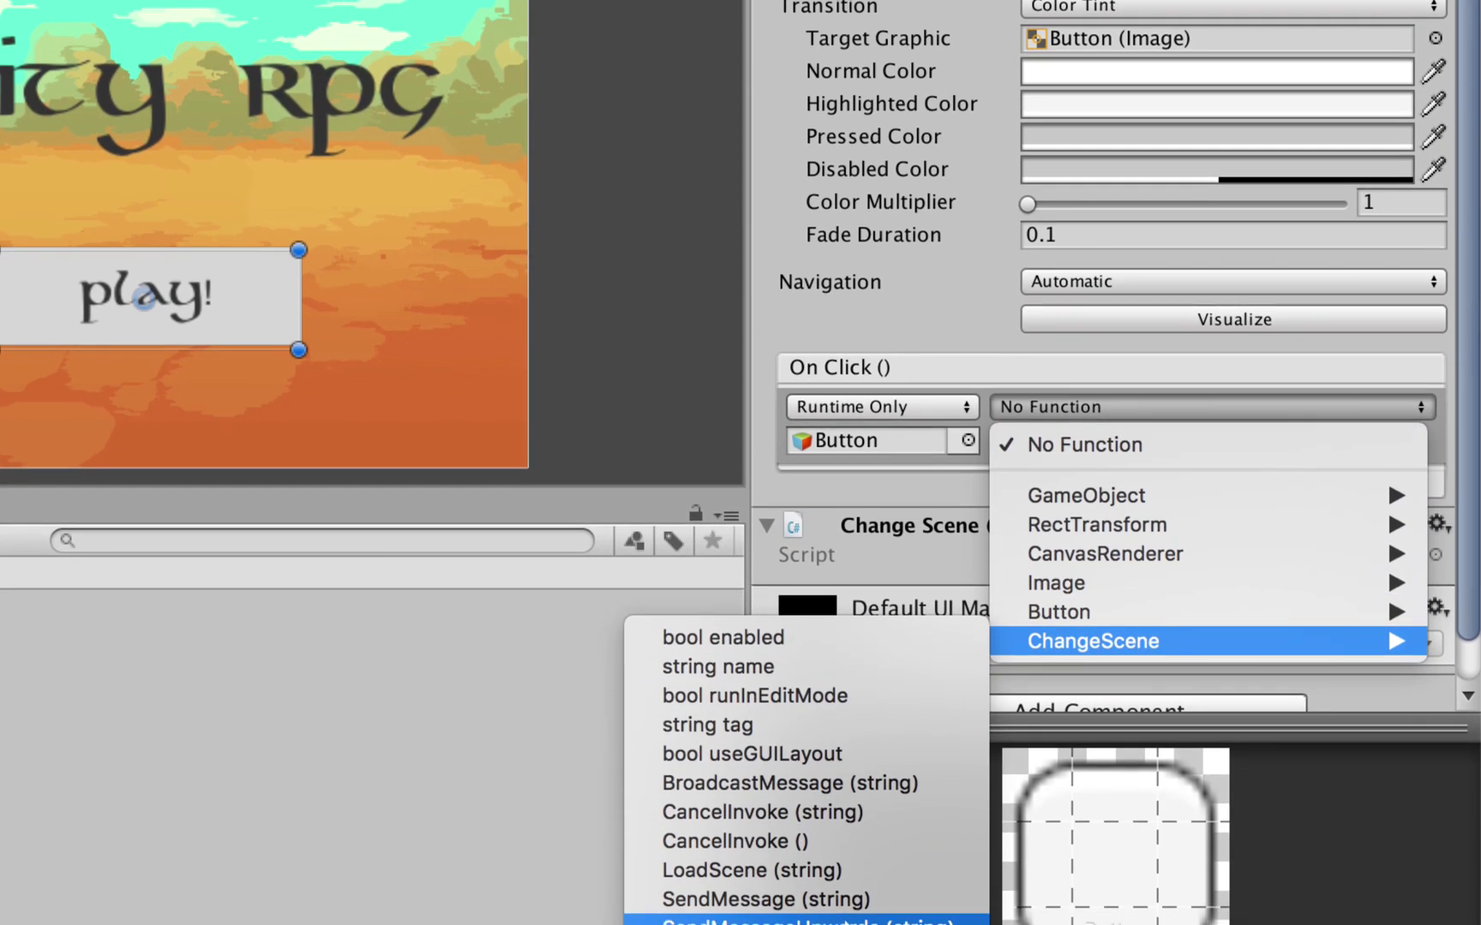
pyautogui.click(745, 871)
pyautogui.click(1101, 431)
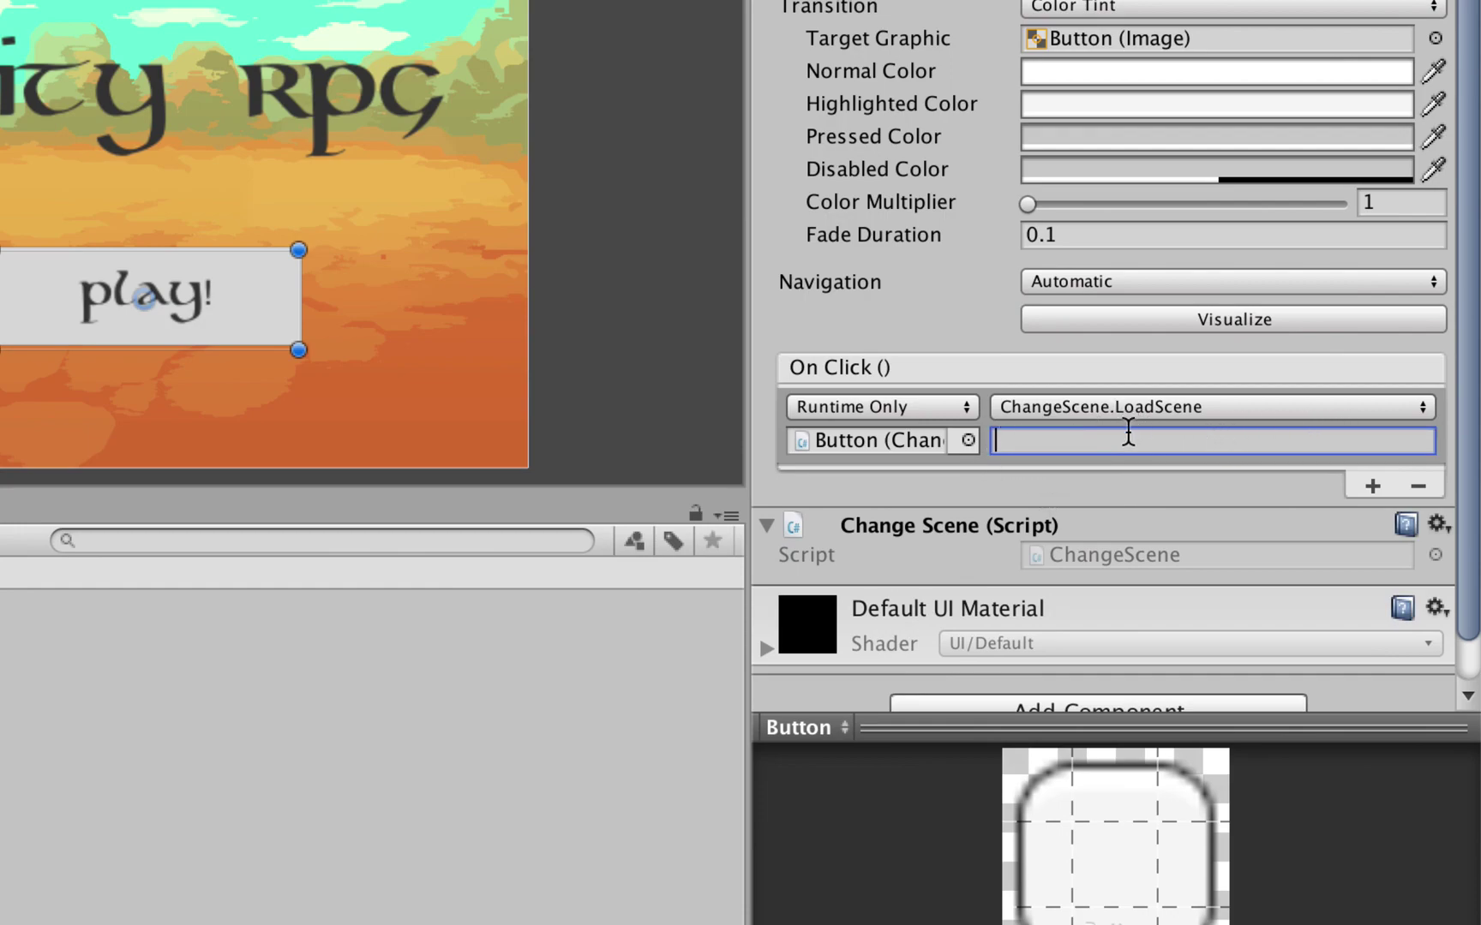
pyautogui.write('Town')
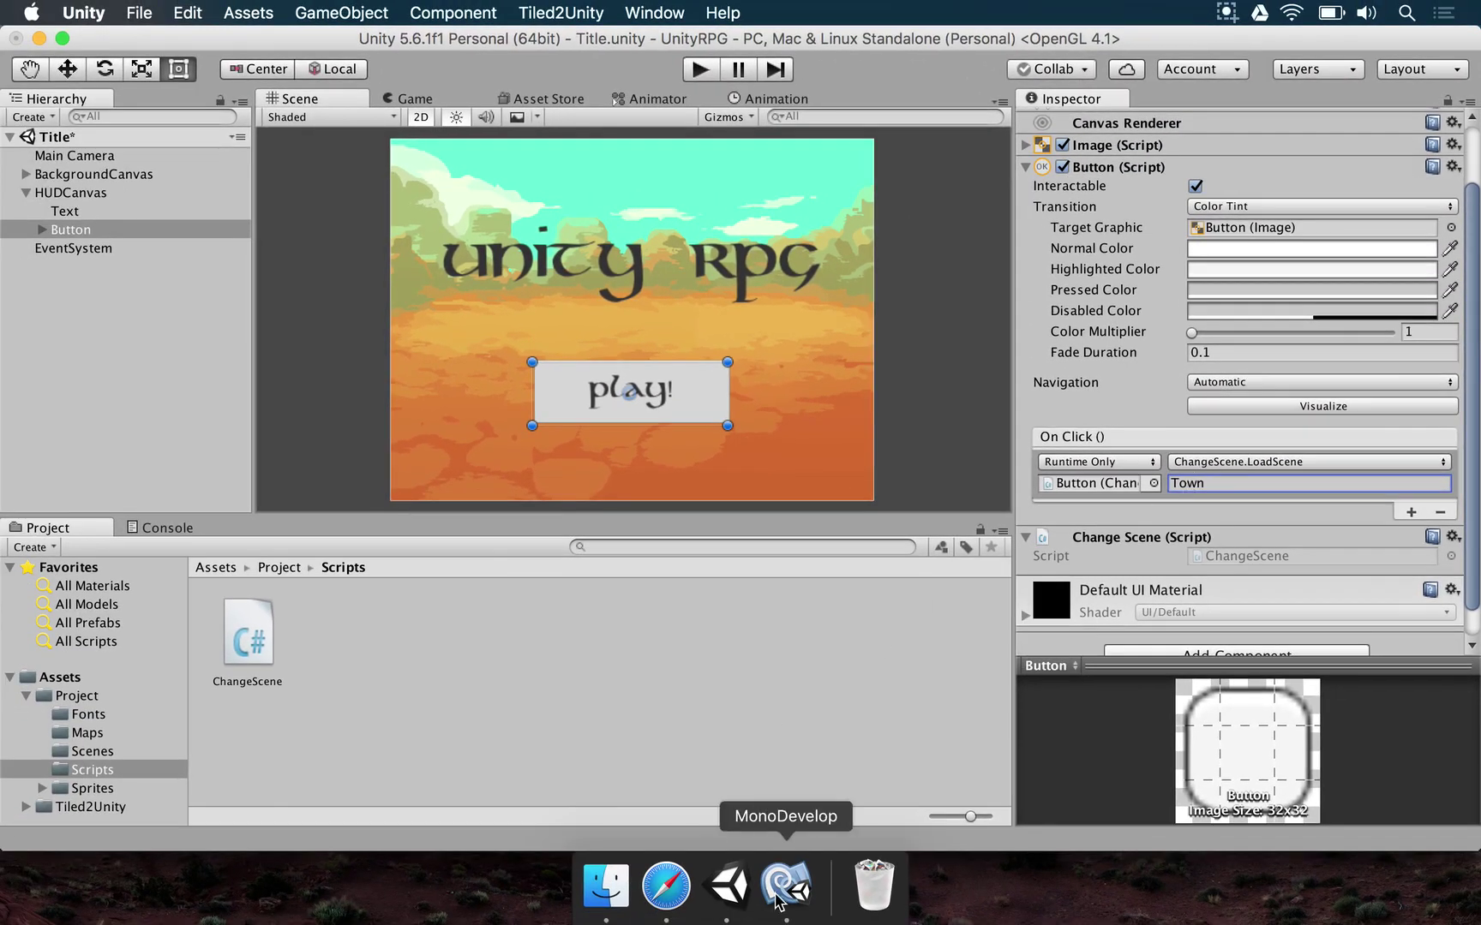
# - Switch to MonoDevelop and examine how the name parameter is passed to SceneManager.LoadScene in the ChangeScene script
pyautogui.click(782, 887)
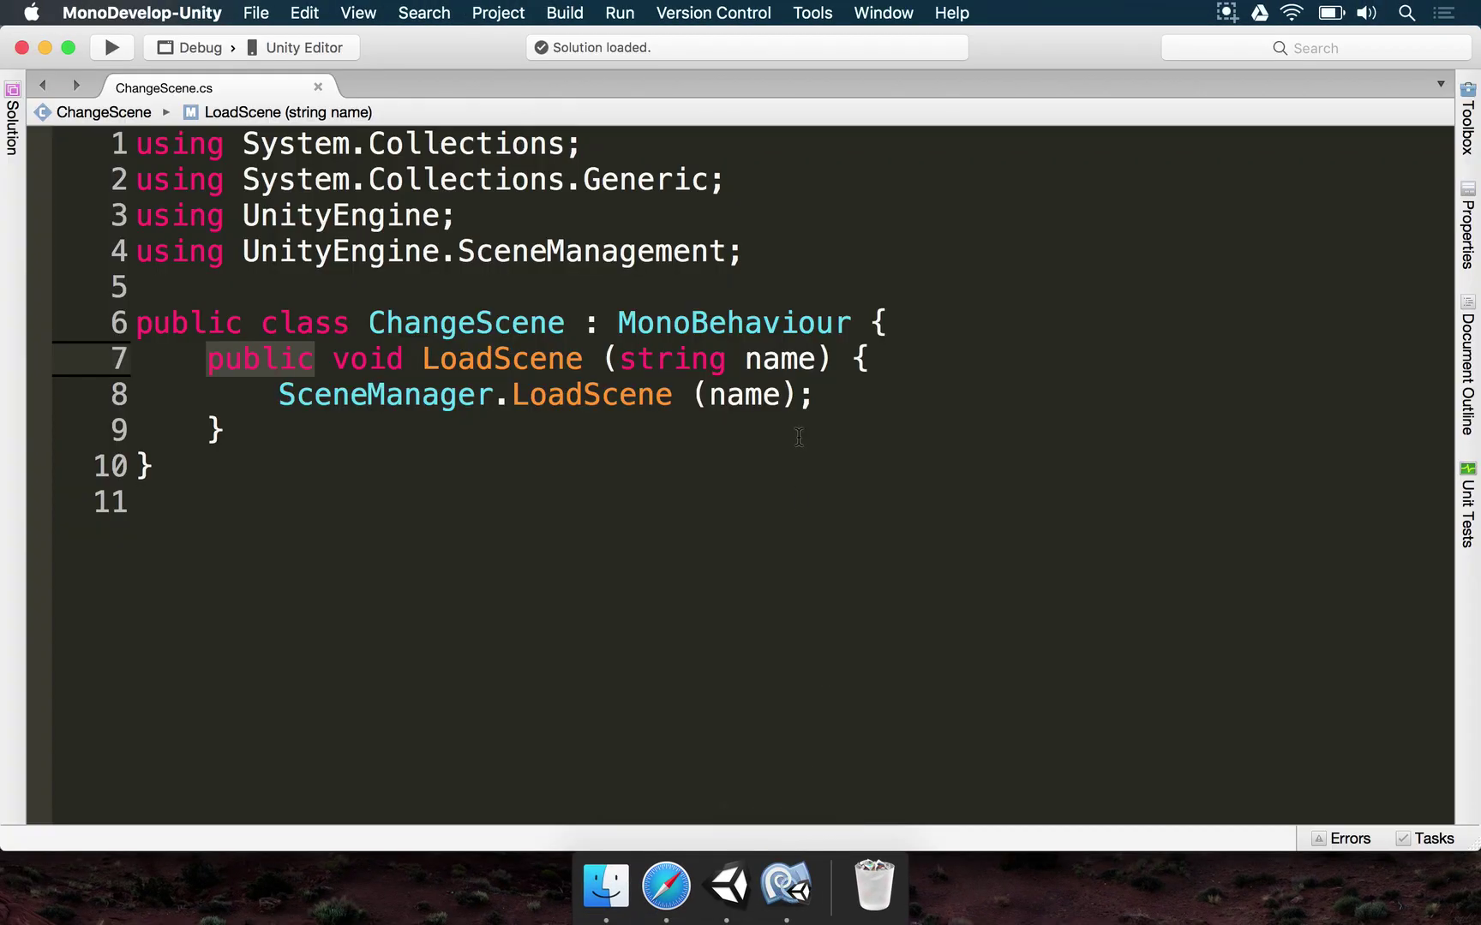
pyautogui.click(757, 342)
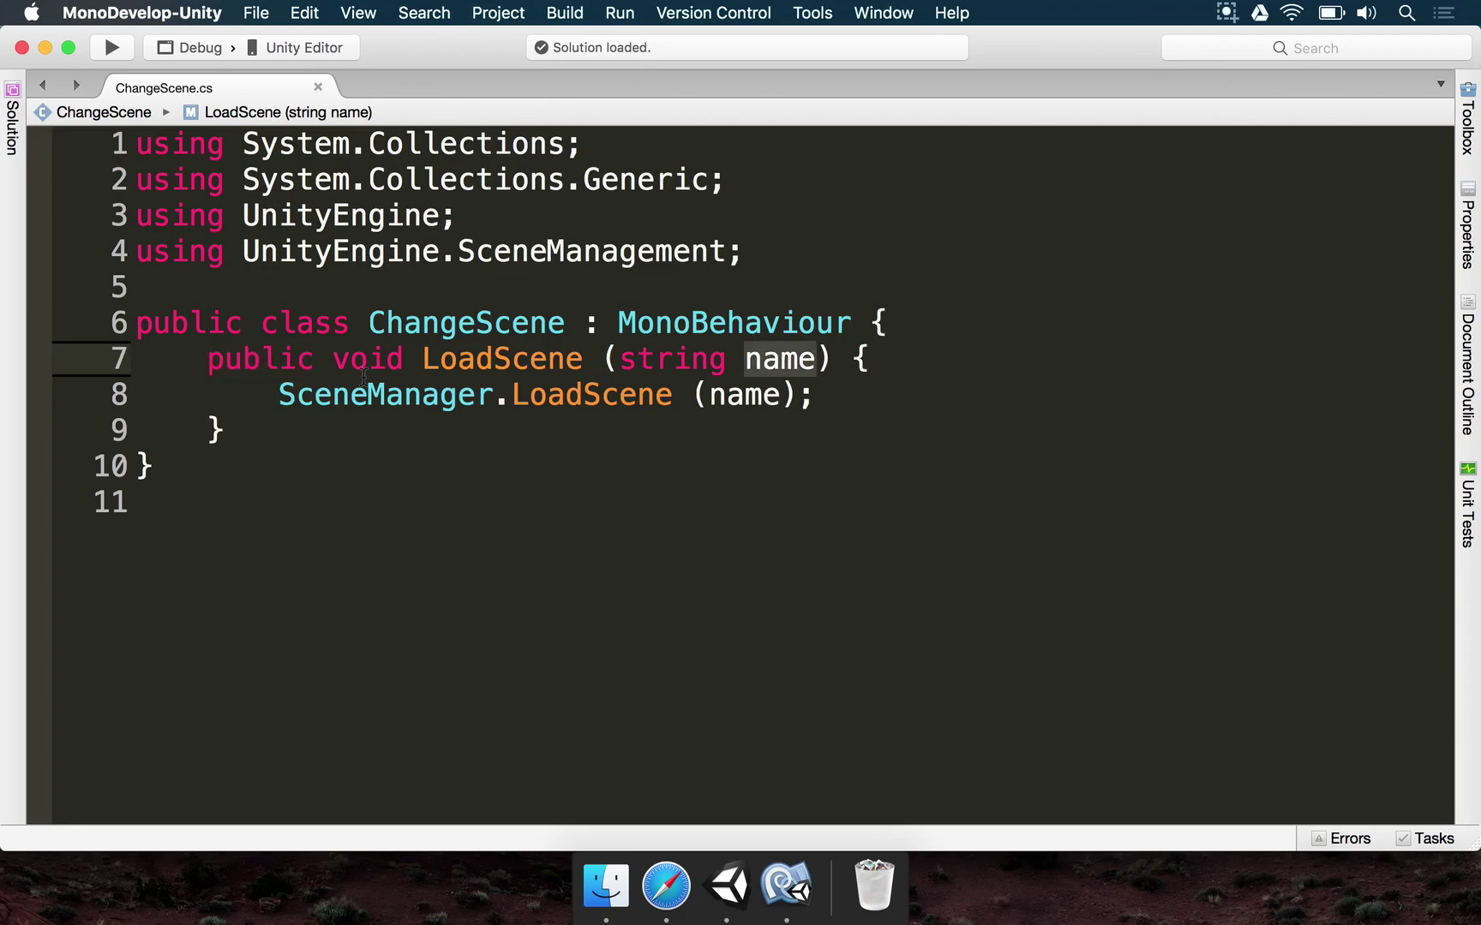
pyautogui.click(752, 411)
pyautogui.click(914, 404)
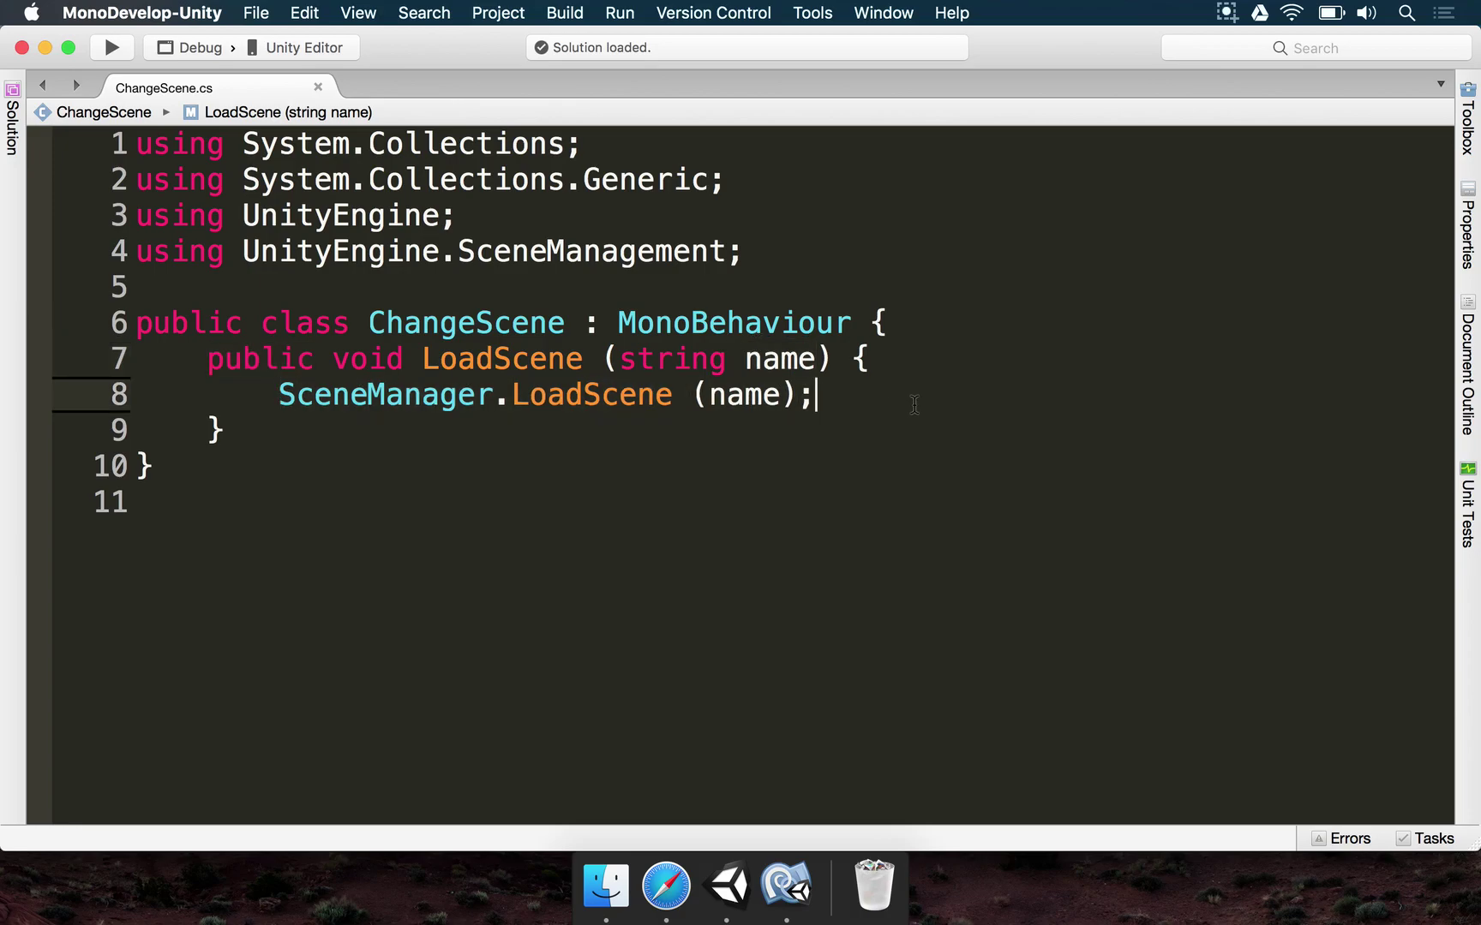
# - Switch back to Unity, collapse HUDCanvas in the hierarchy and save the Title scene
pyautogui.click(727, 891)
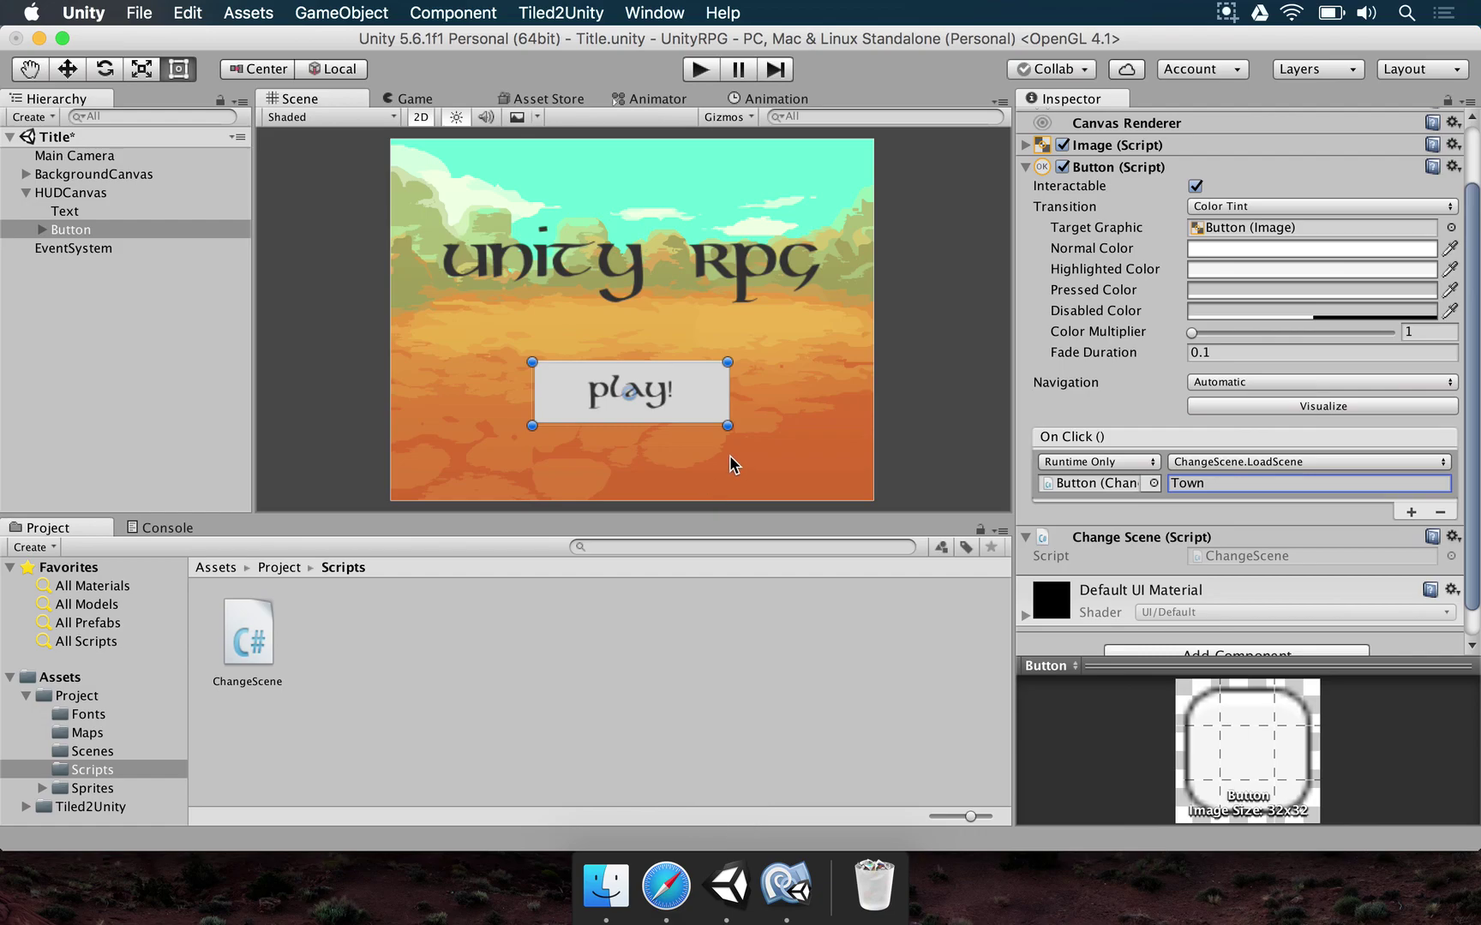
pyautogui.click(25, 192)
pyautogui.press('super+s')
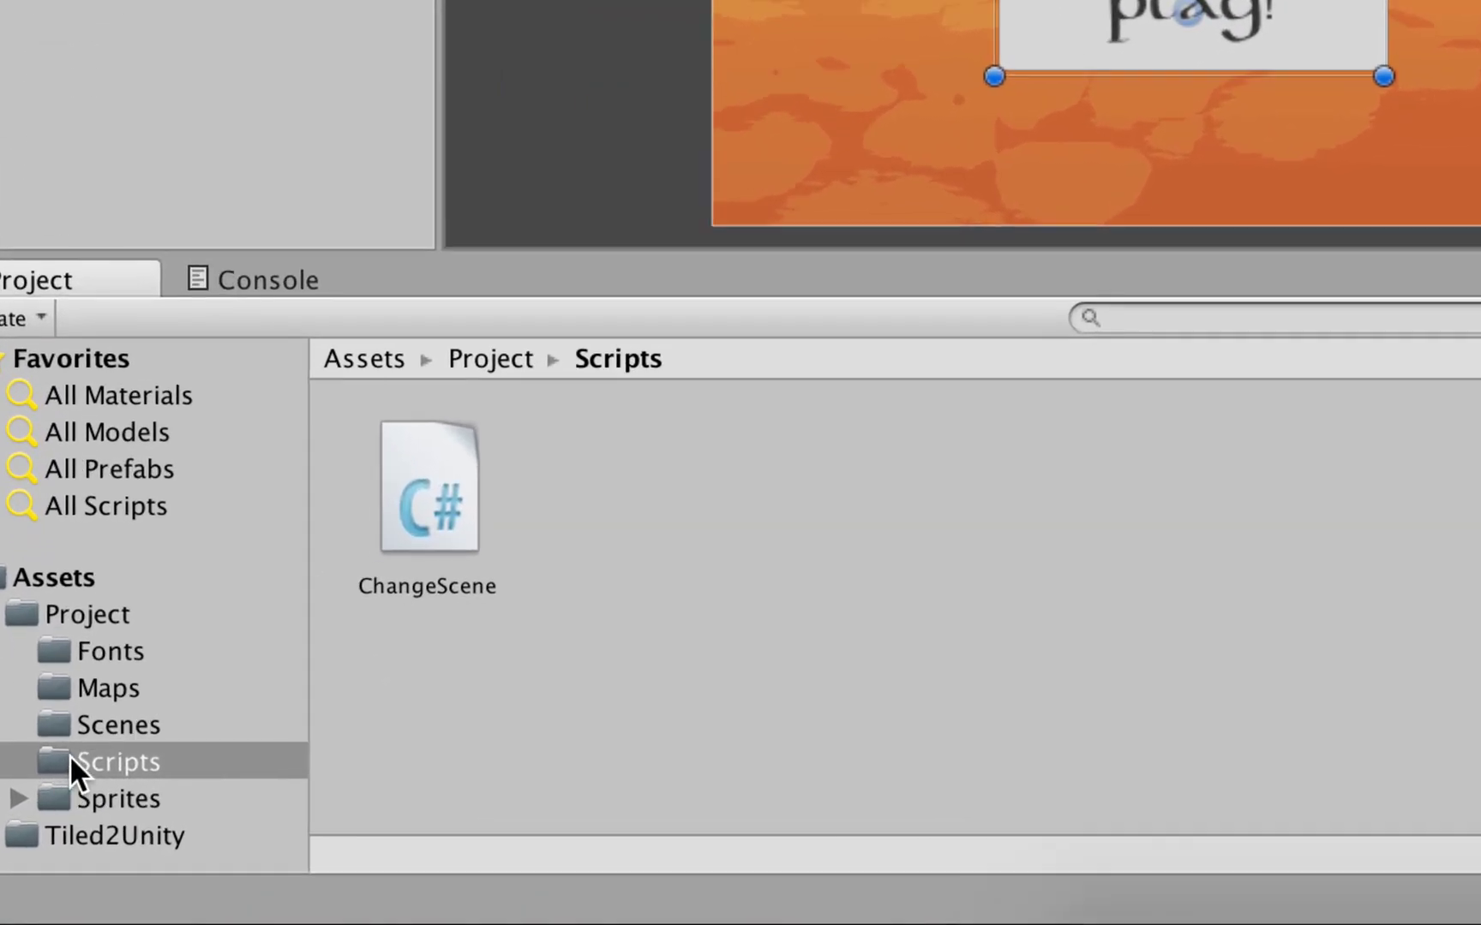
# - Create a folder named "Title" inside the Scripts folder
pyautogui.rightClick(420, 703)
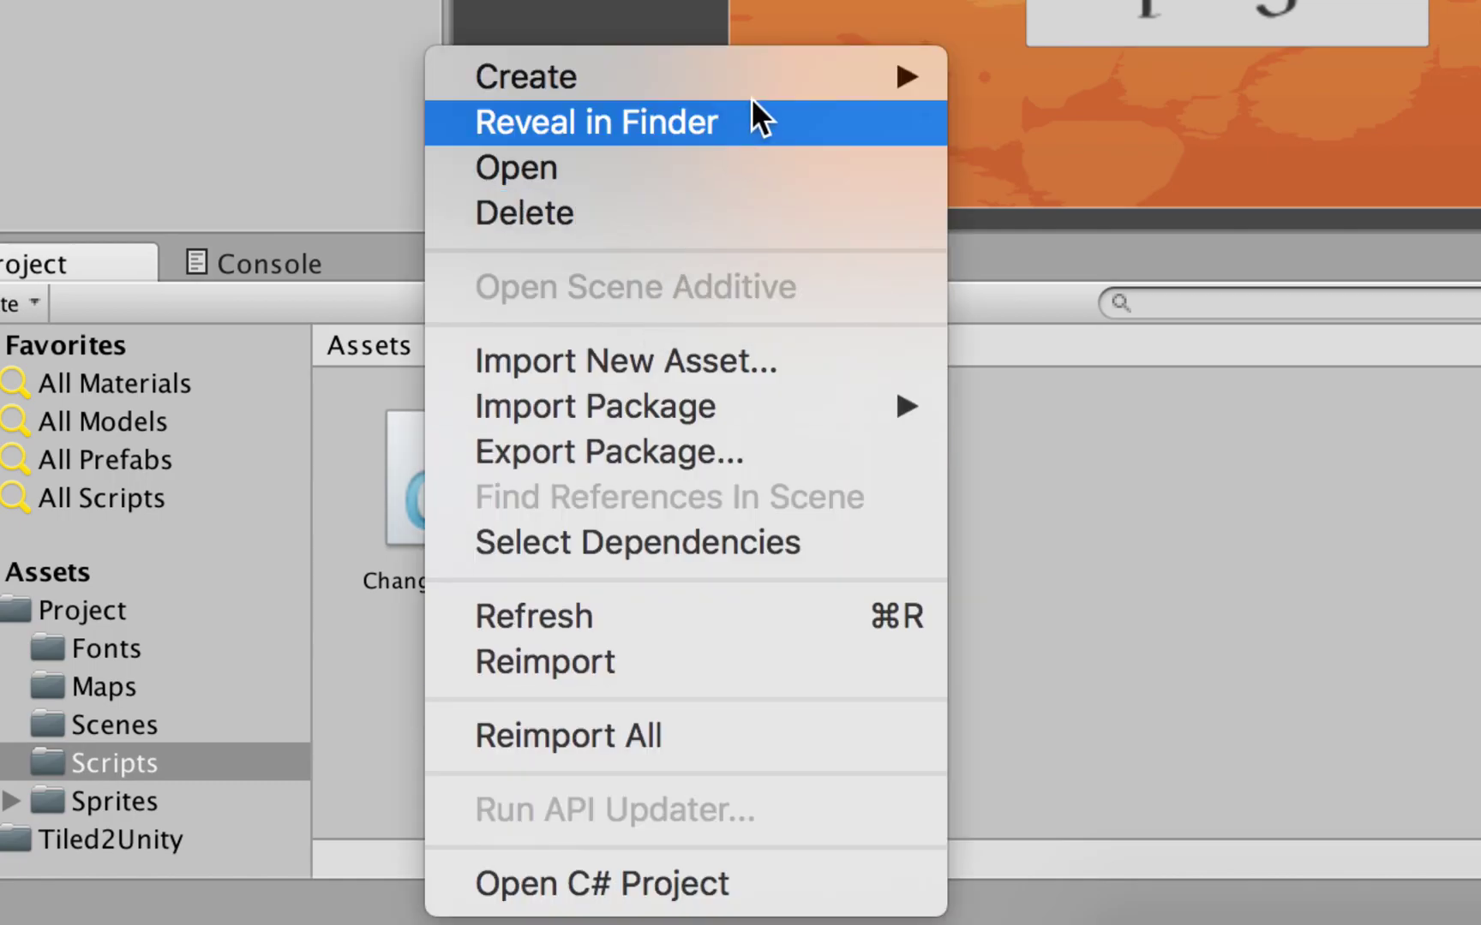
pyautogui.moveTo(768, 80)
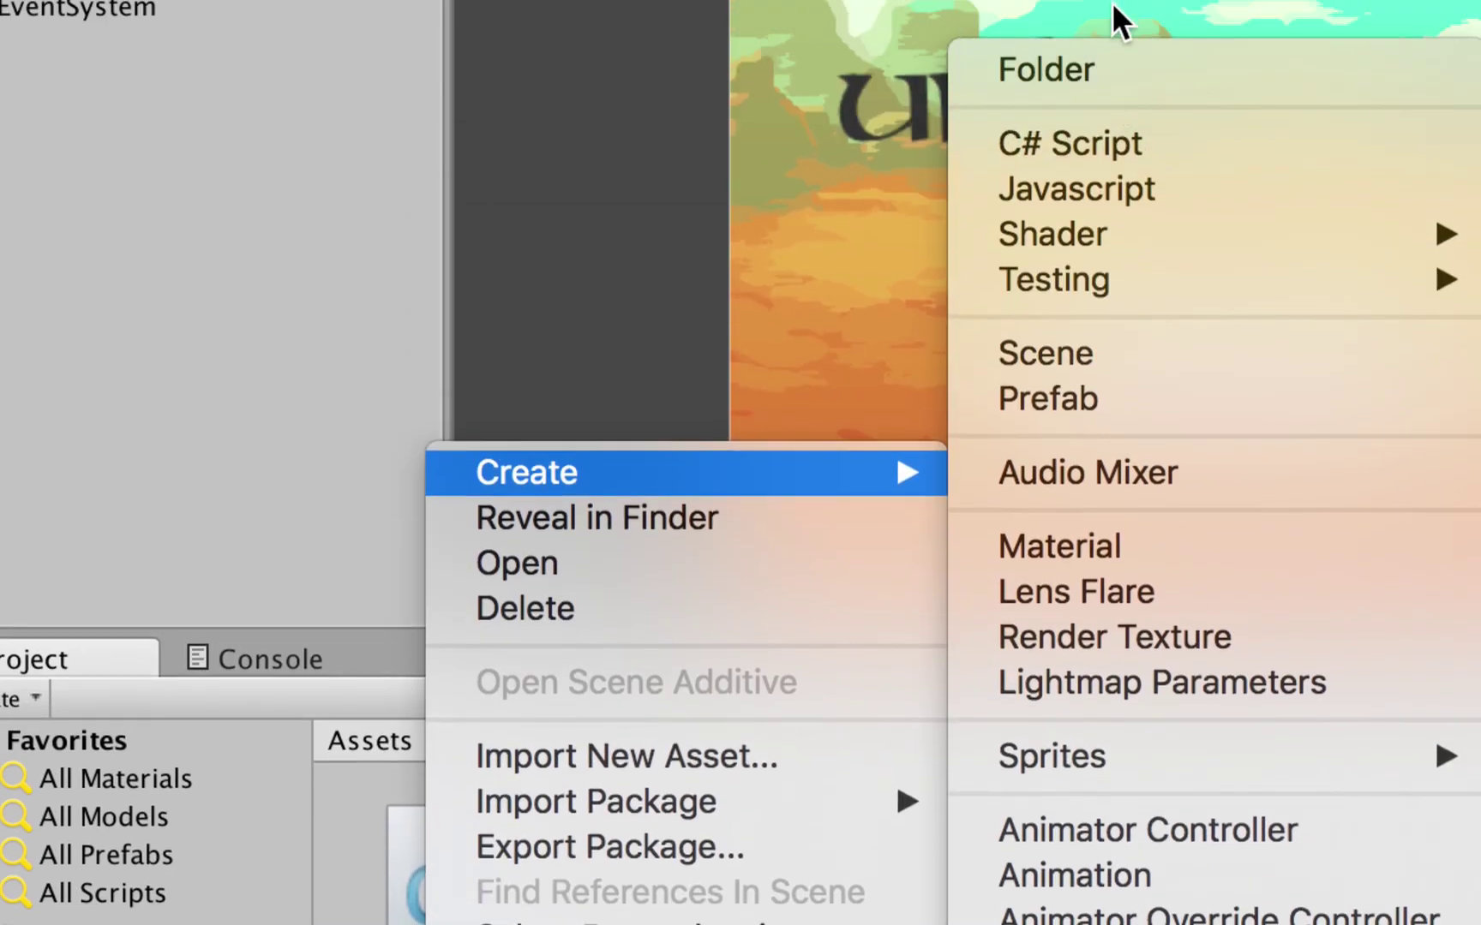
pyautogui.click(1107, 61)
pyautogui.write('Title')
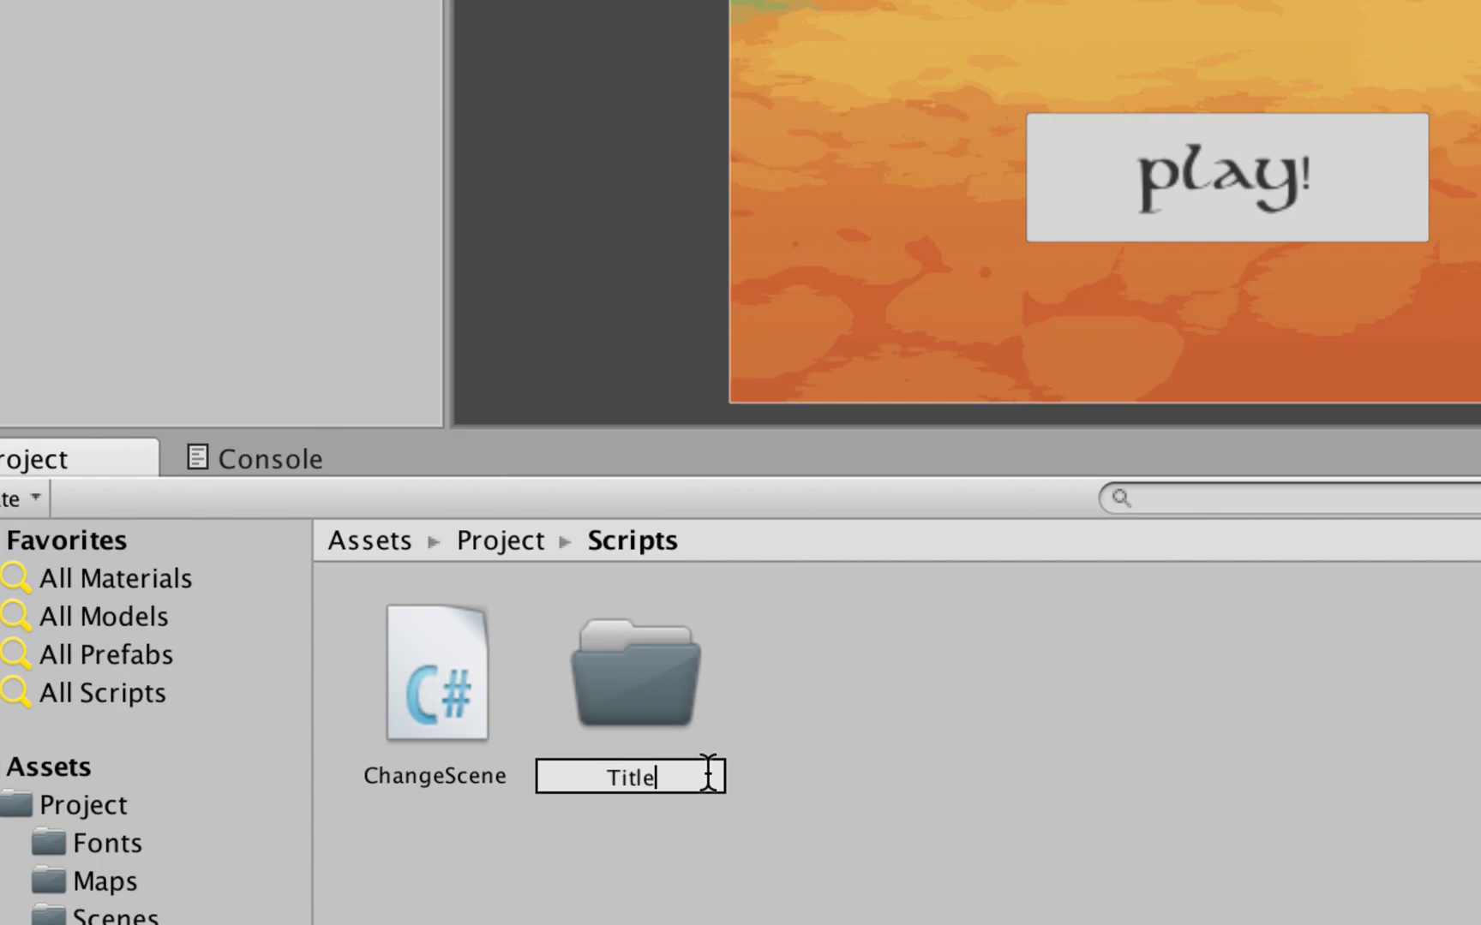
pyautogui.press('Return')
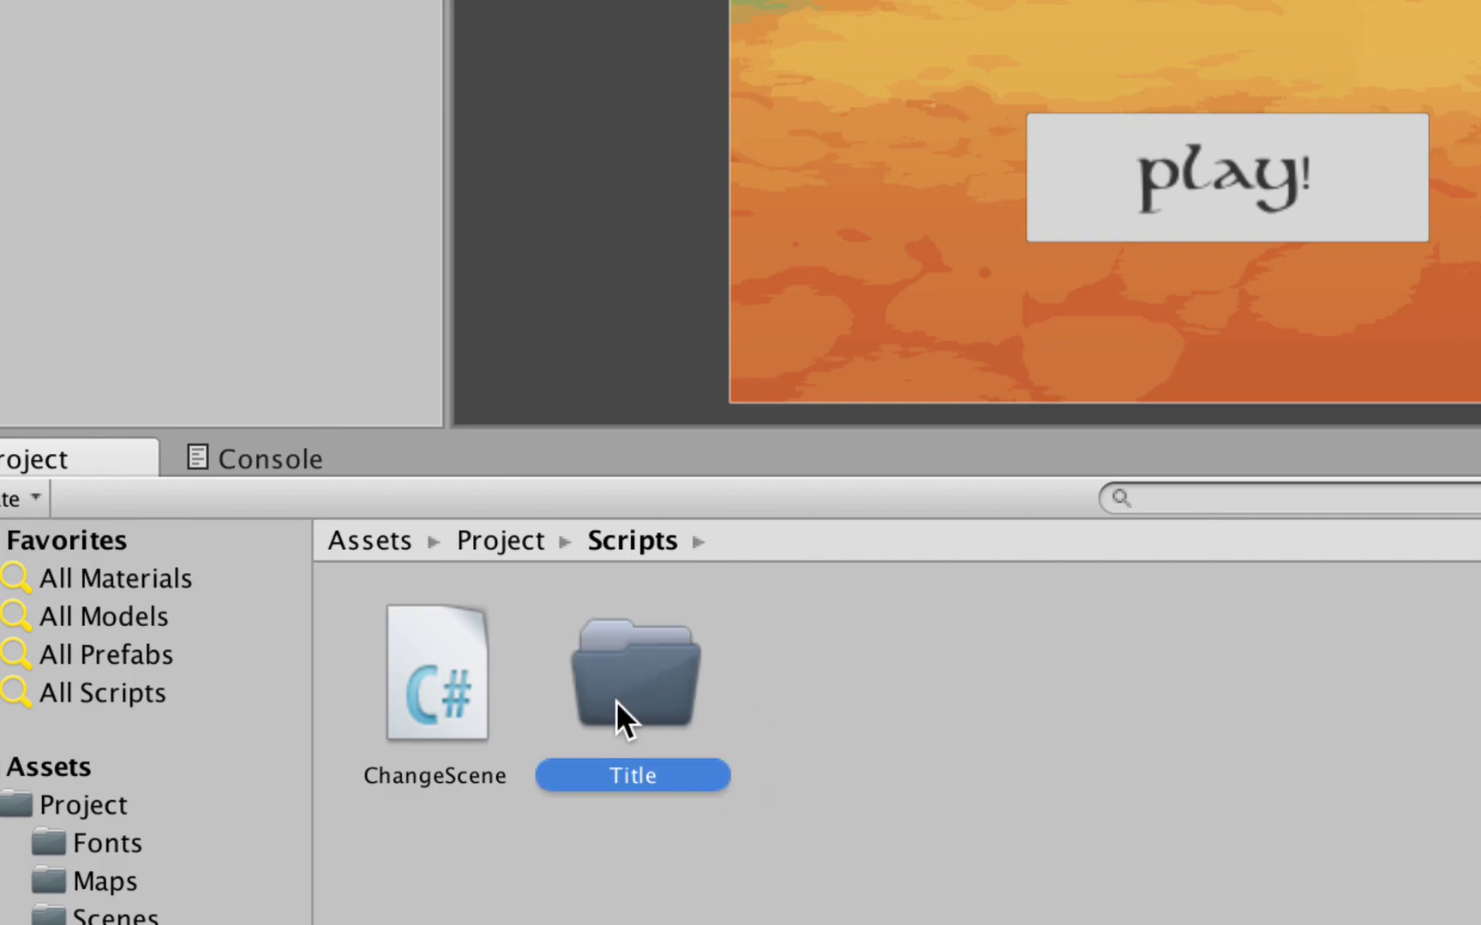
# - Move the ChangeScene script into the Title folder, check the folder's contents and return to the Scripts folder
pyautogui.moveTo(428, 660); pyautogui.dragTo(604, 672)
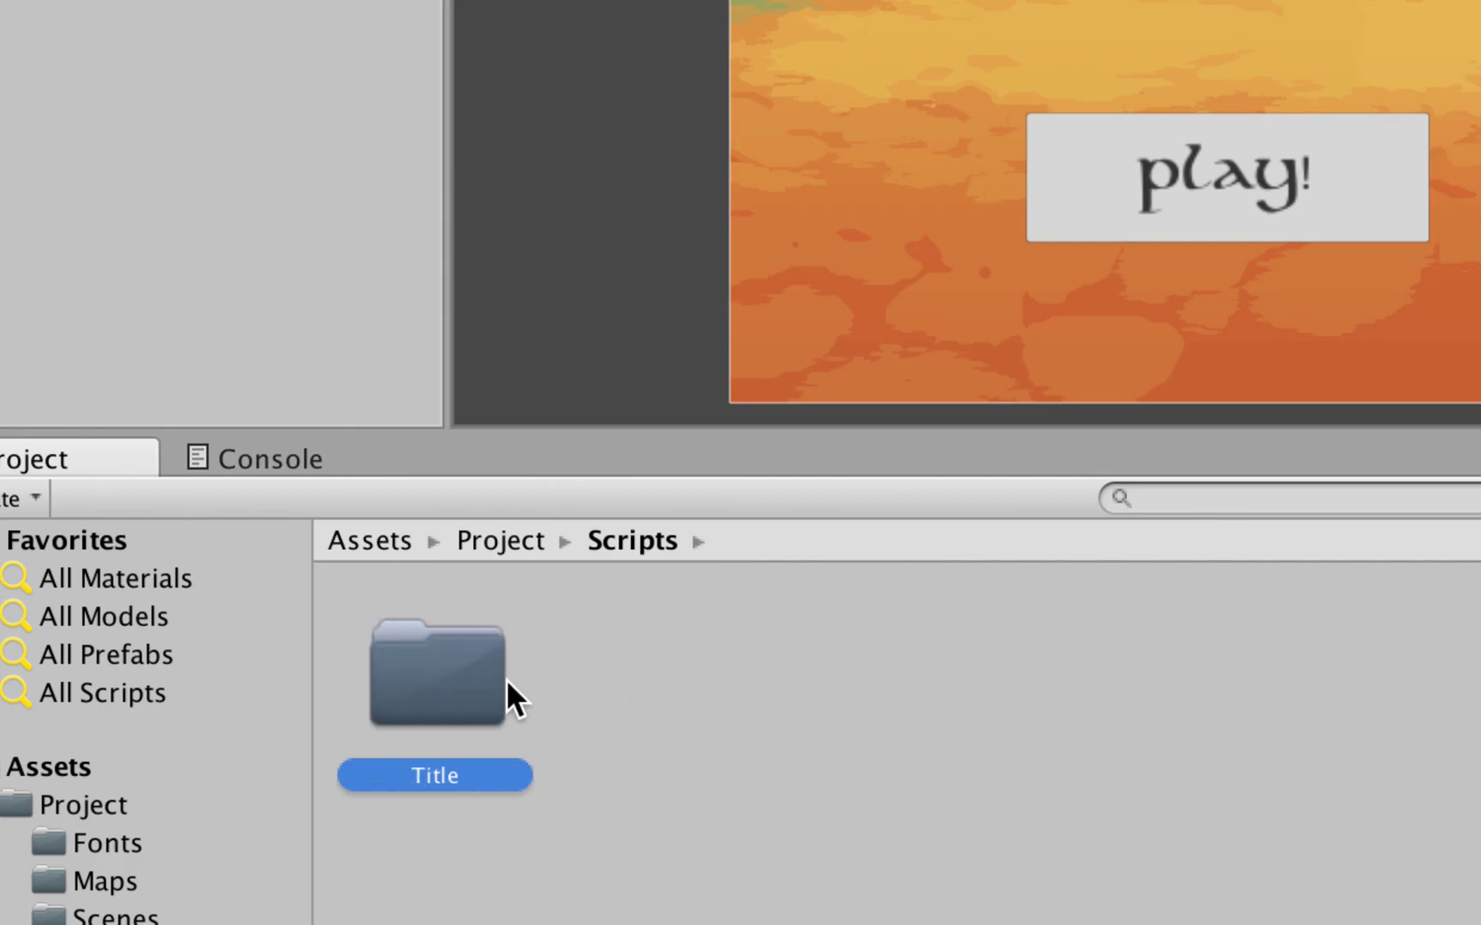
pyautogui.doubleClick(506, 681)
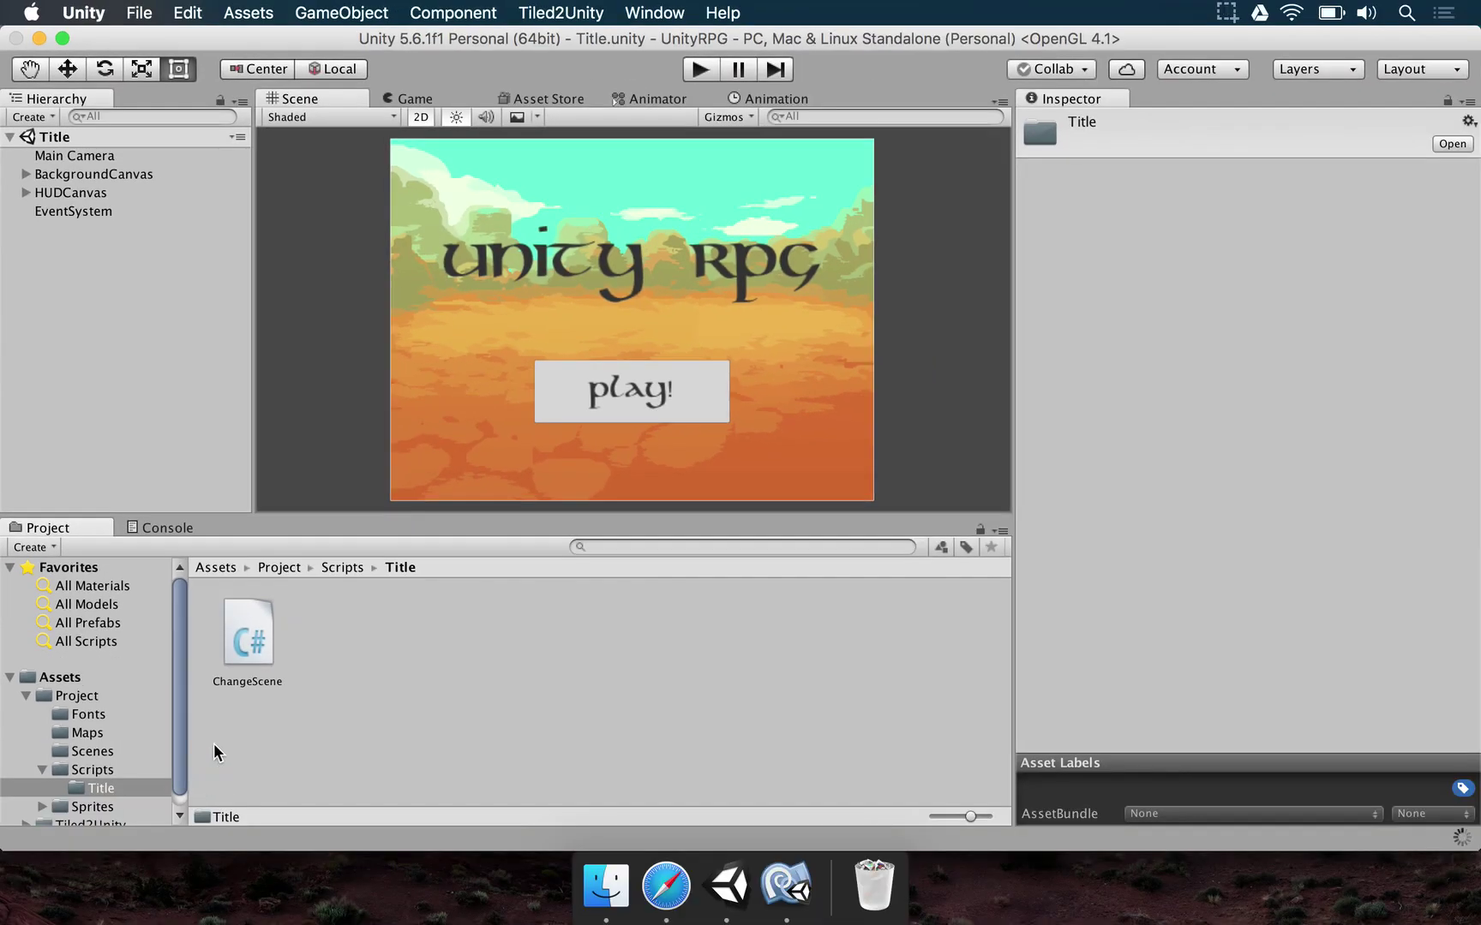
pyautogui.click(92, 770)
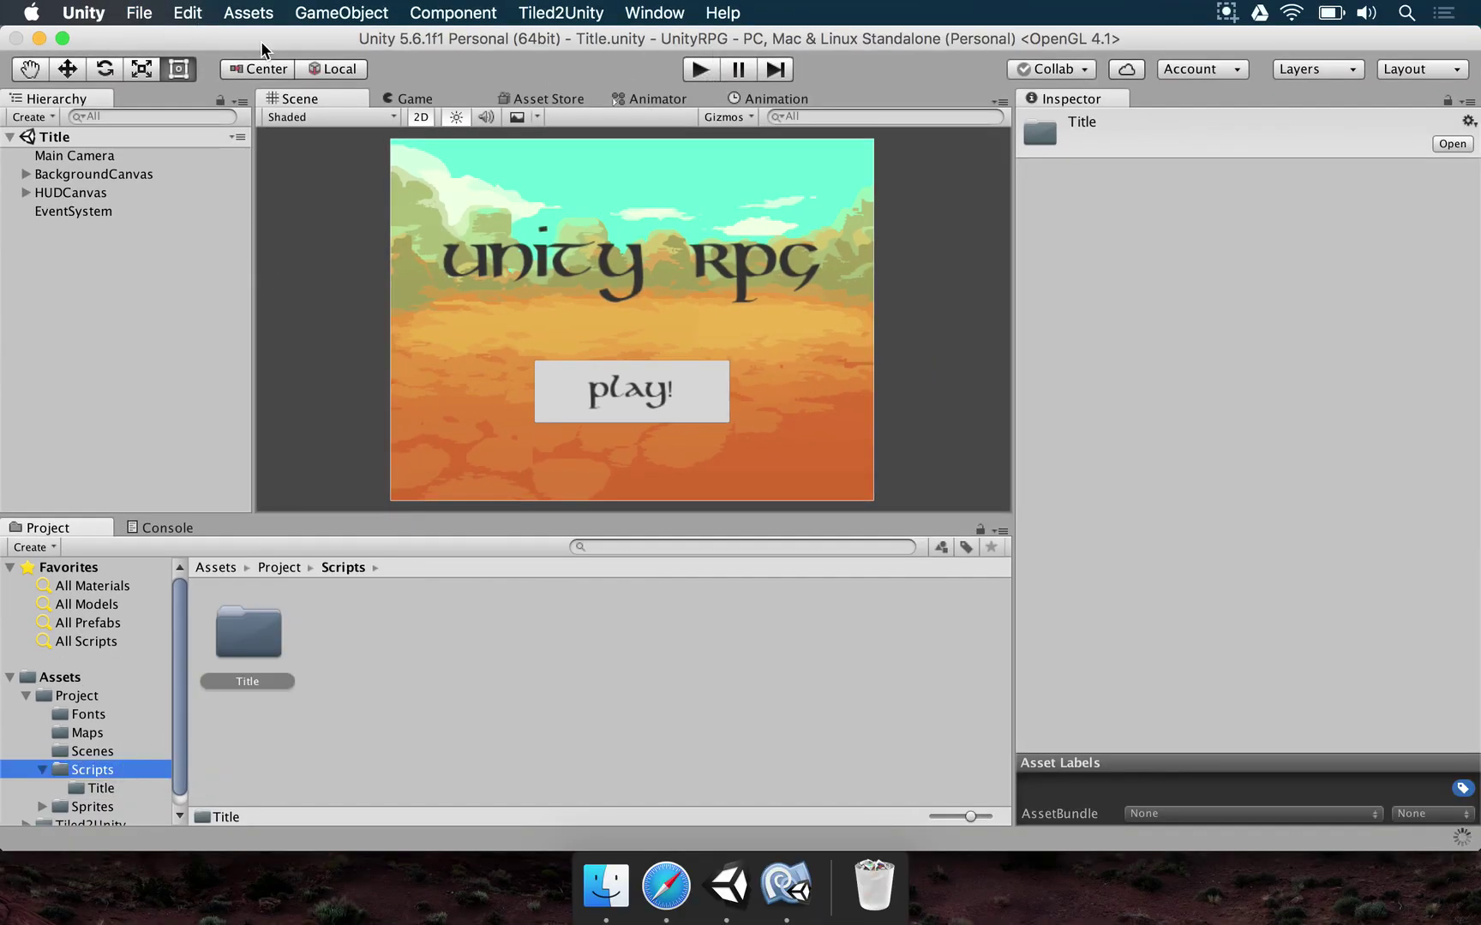
# - Run the game from the Title scene, test the Play! button's scene change and stop the game
pyautogui.click(709, 70)
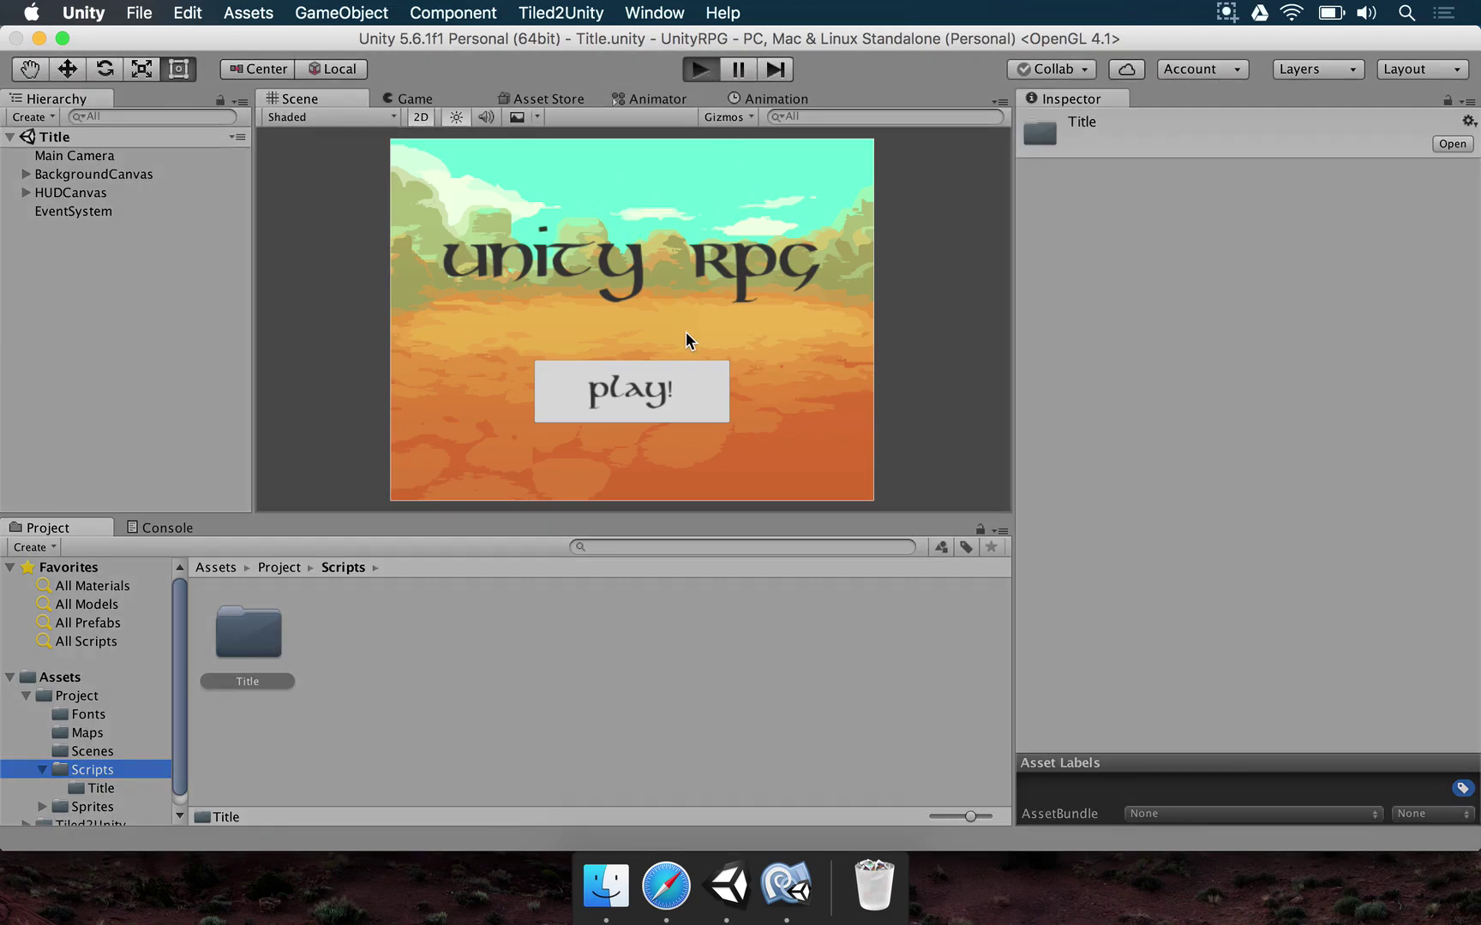
pyautogui.click(602, 410)
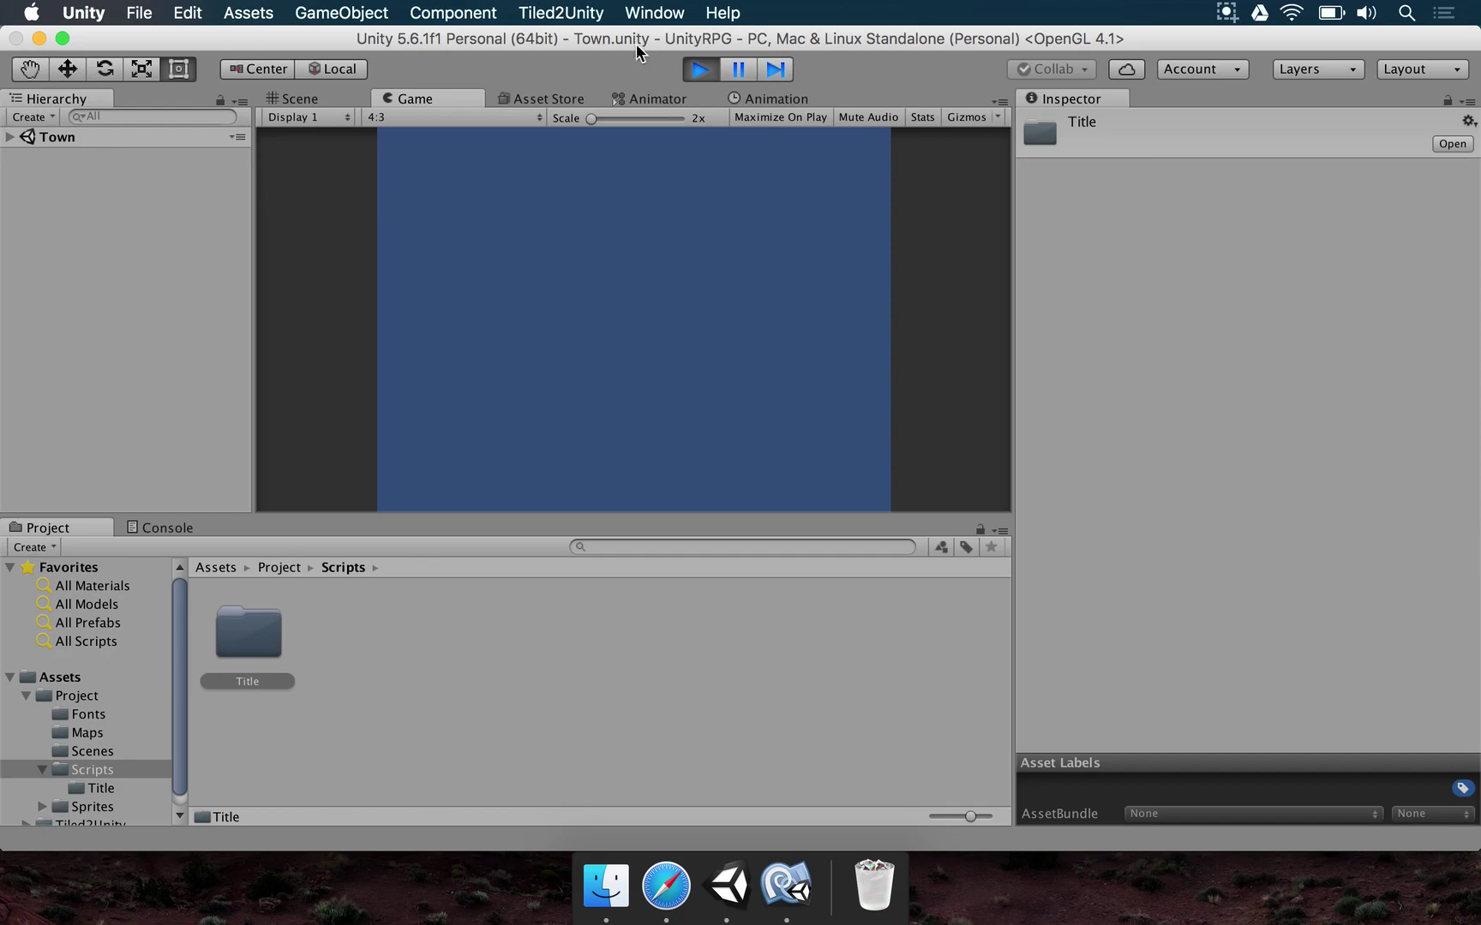
pyautogui.click(697, 70)
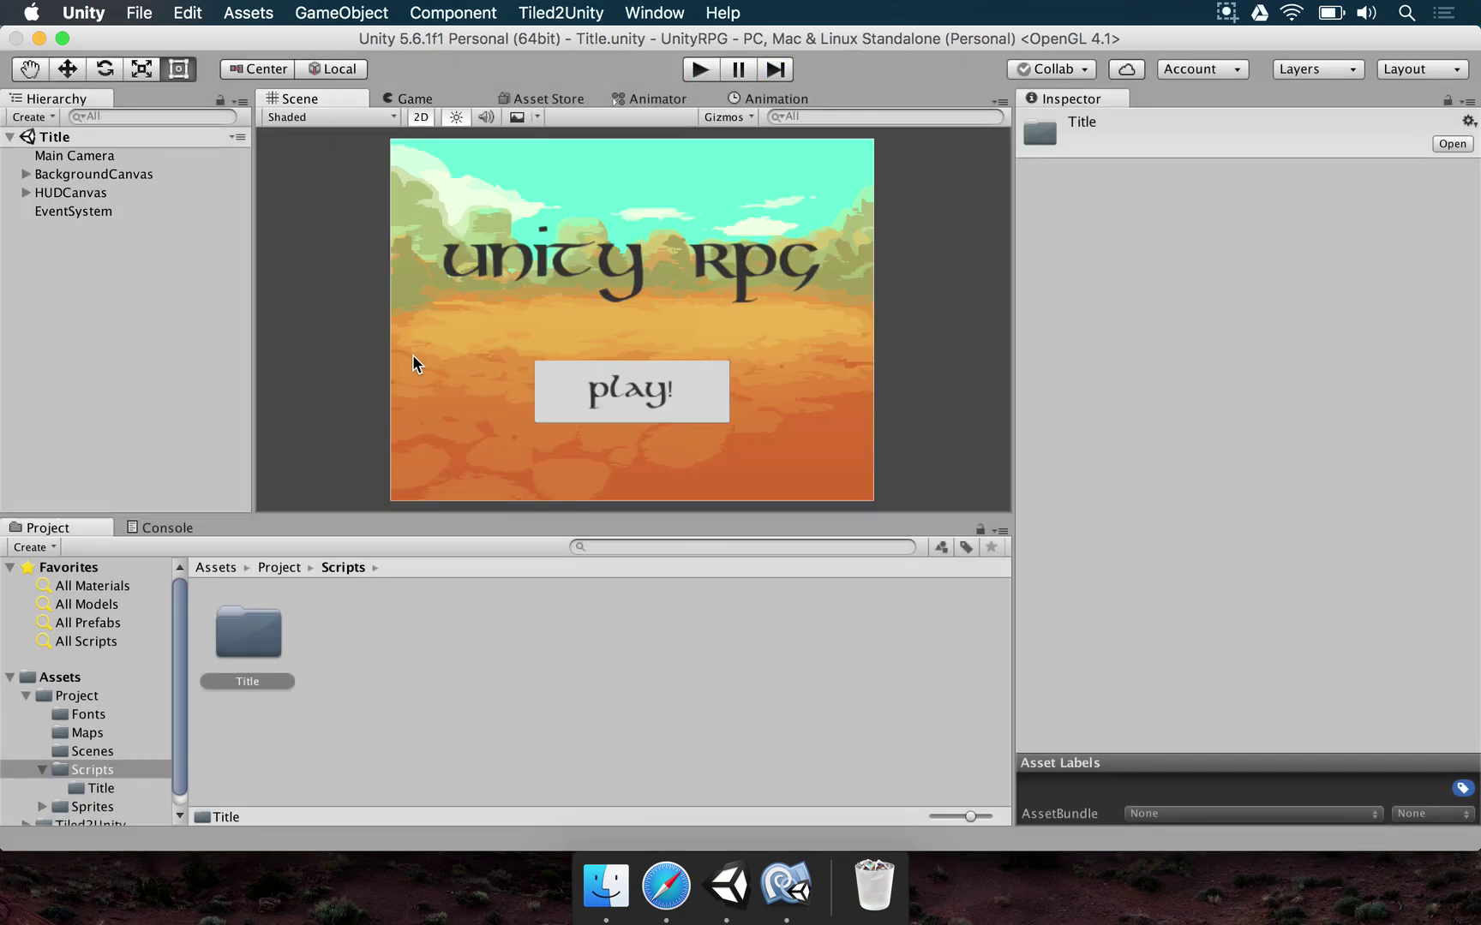